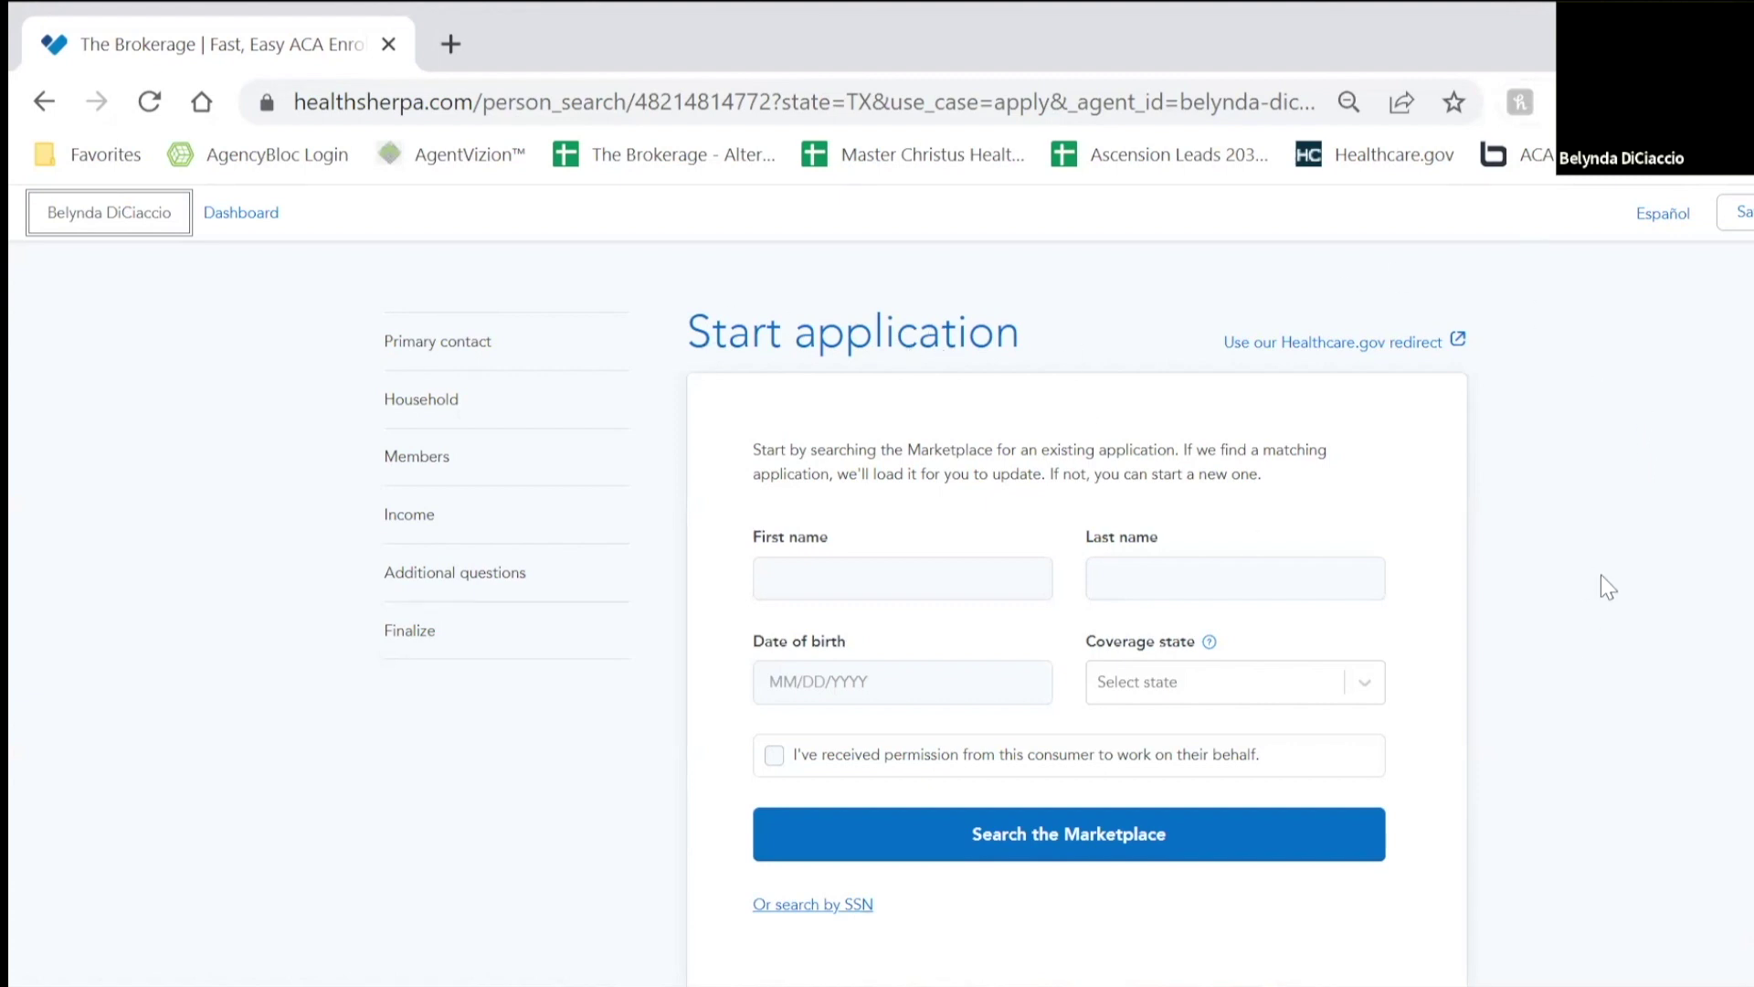
Step: Enter the consumer's first and last name in the Marketplace search form
{"action": "scroll", "coordinate": [1584, 597], "scroll_direction": "down", "scroll_amount": 2}
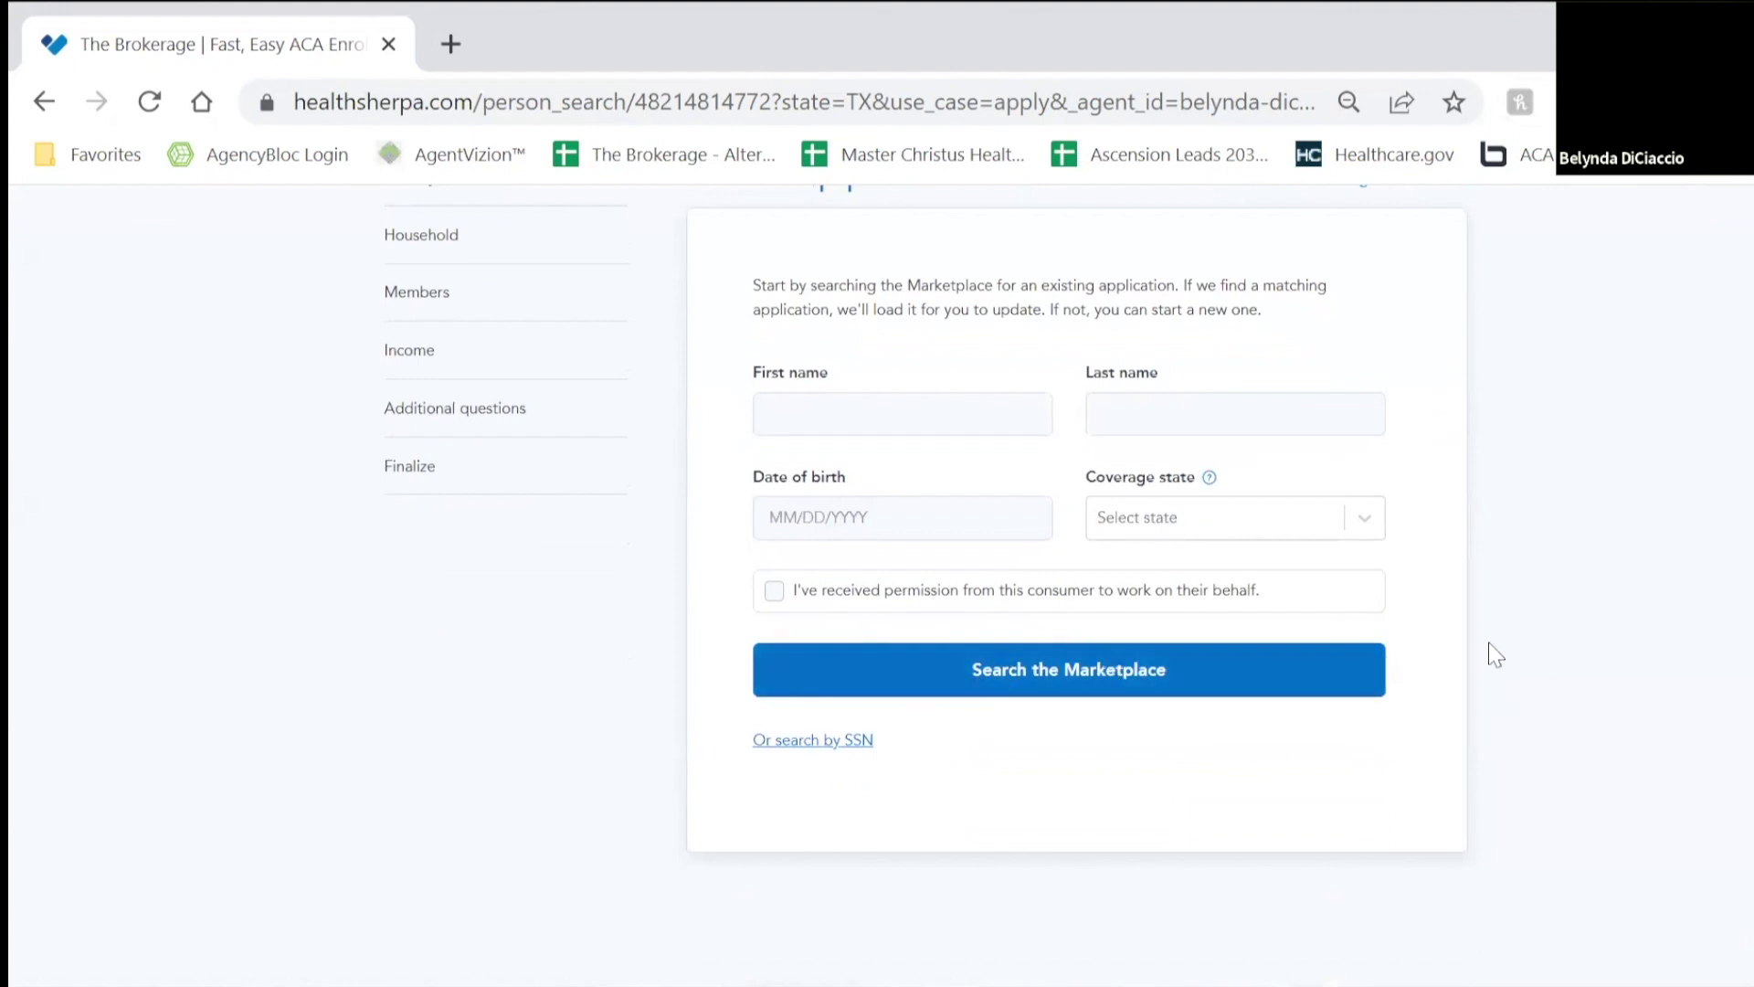
{"action": "left_click", "coordinate": [979, 416]}
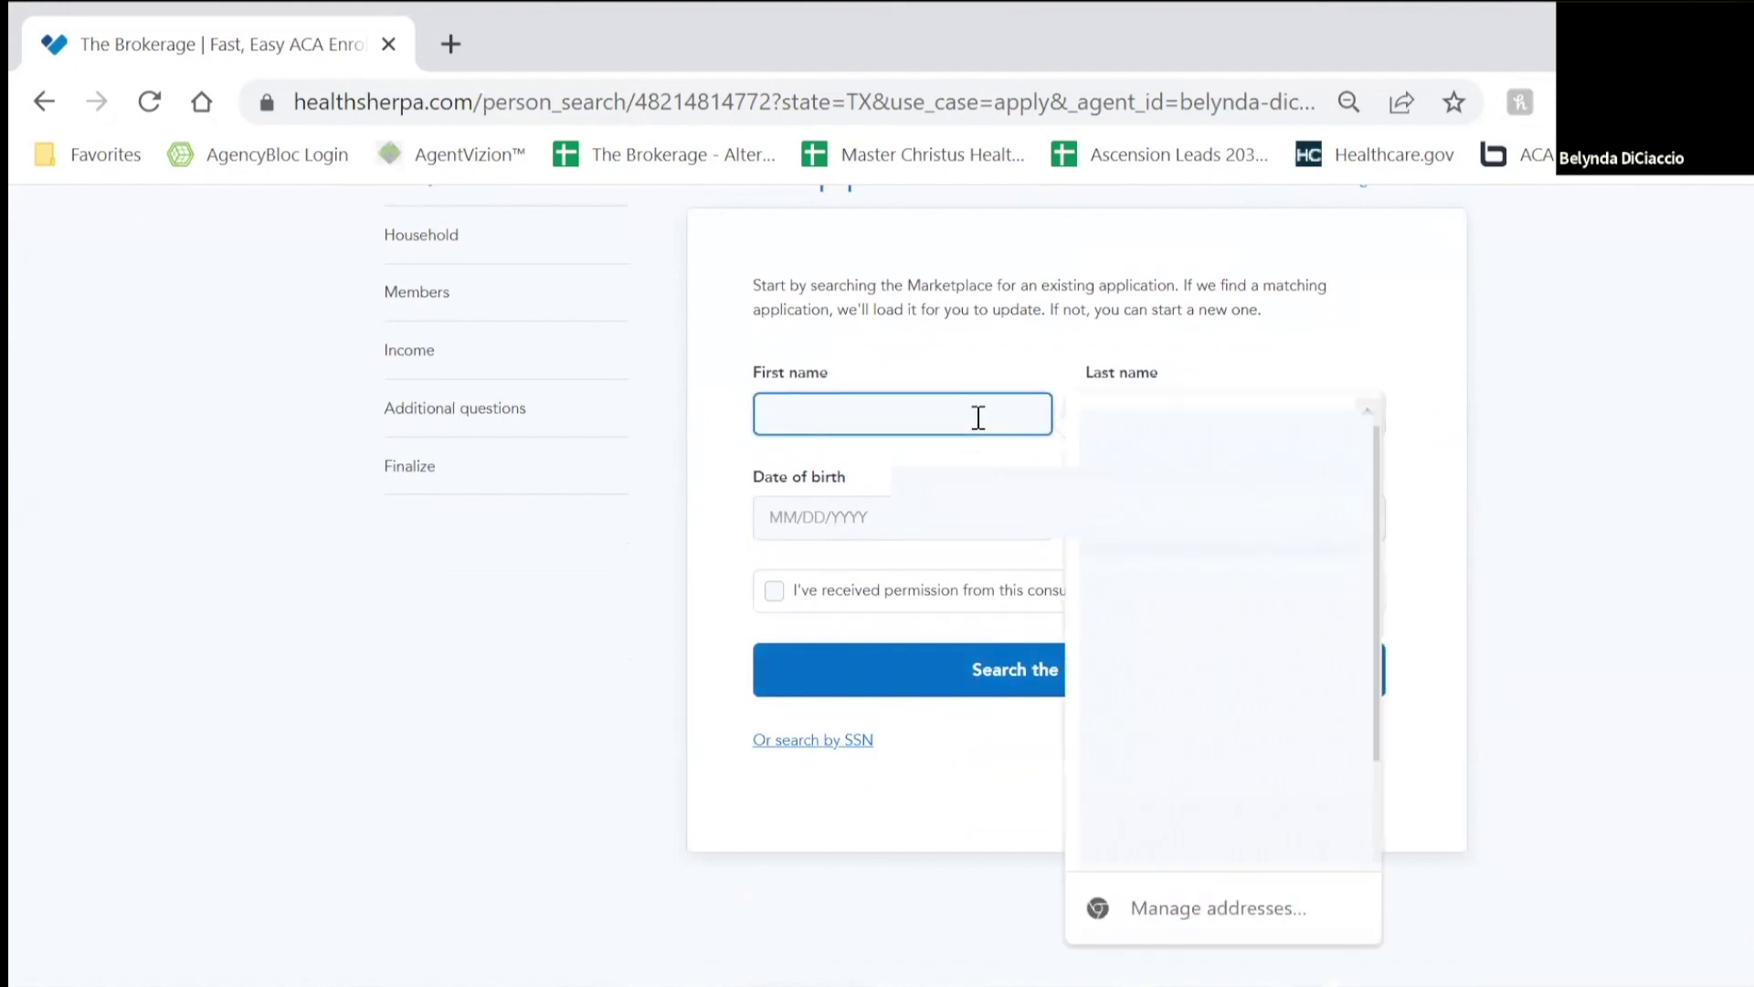
{"action": "key", "text": "Tab"}
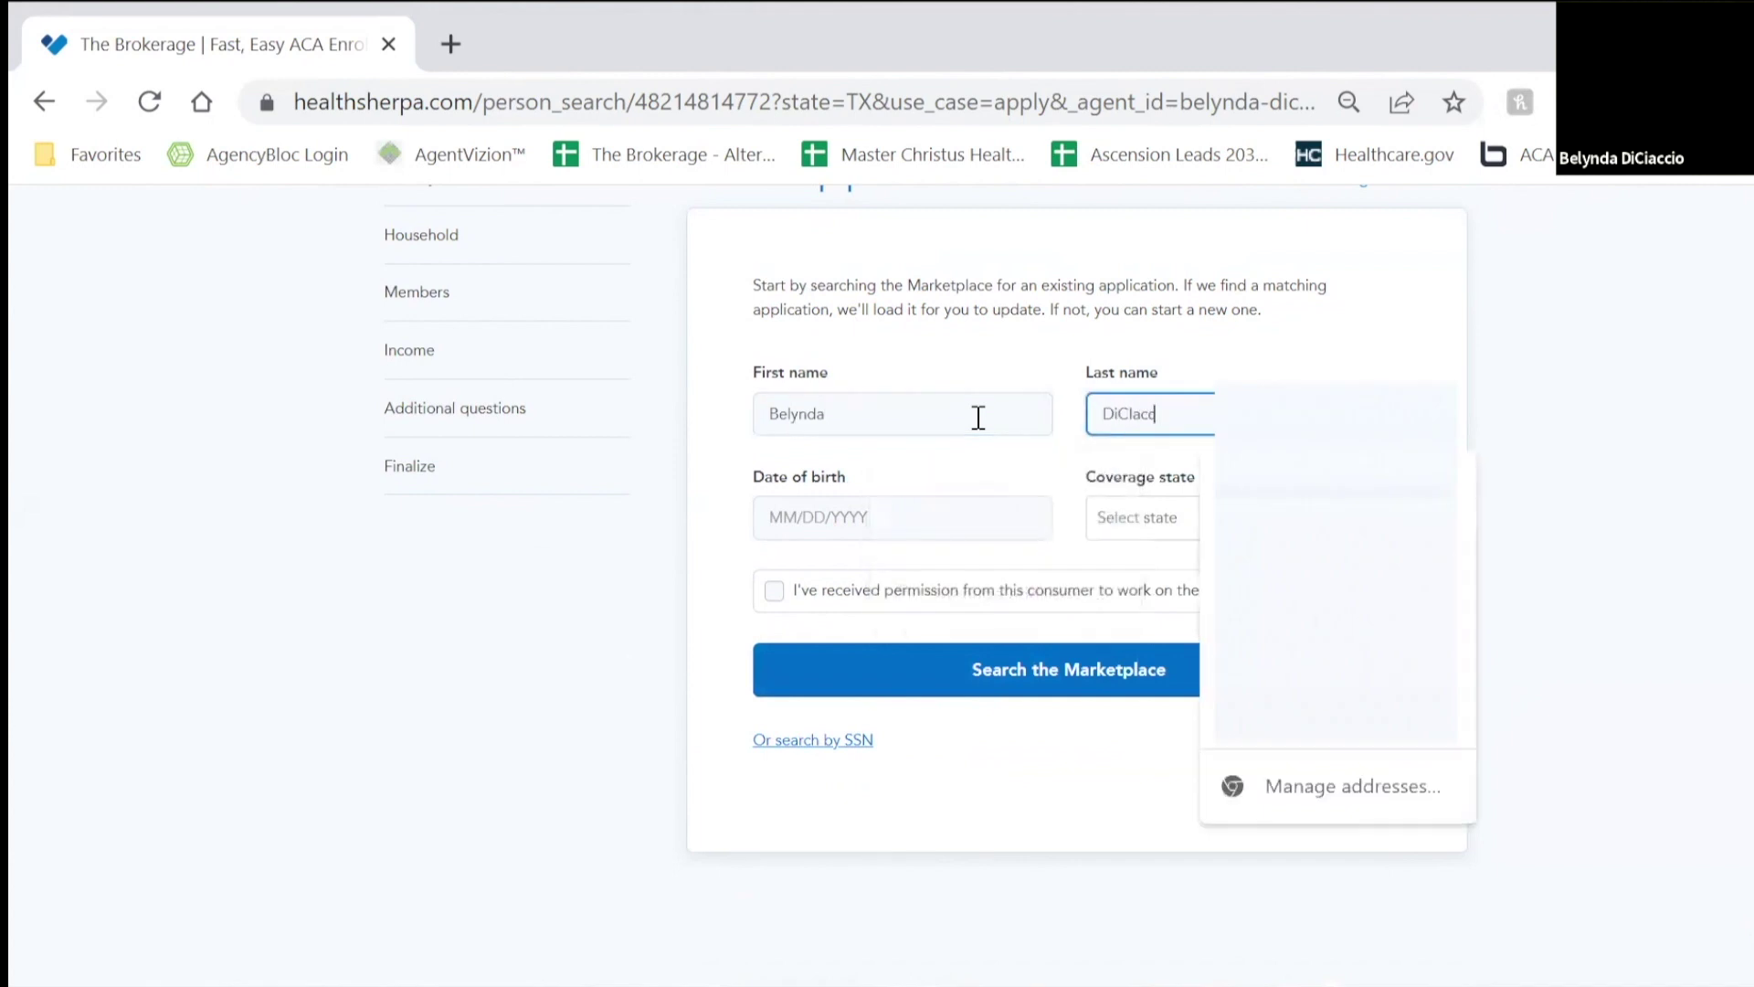
{"action": "key", "text": "Tab"}
{"action": "key", "text": "Tab"}
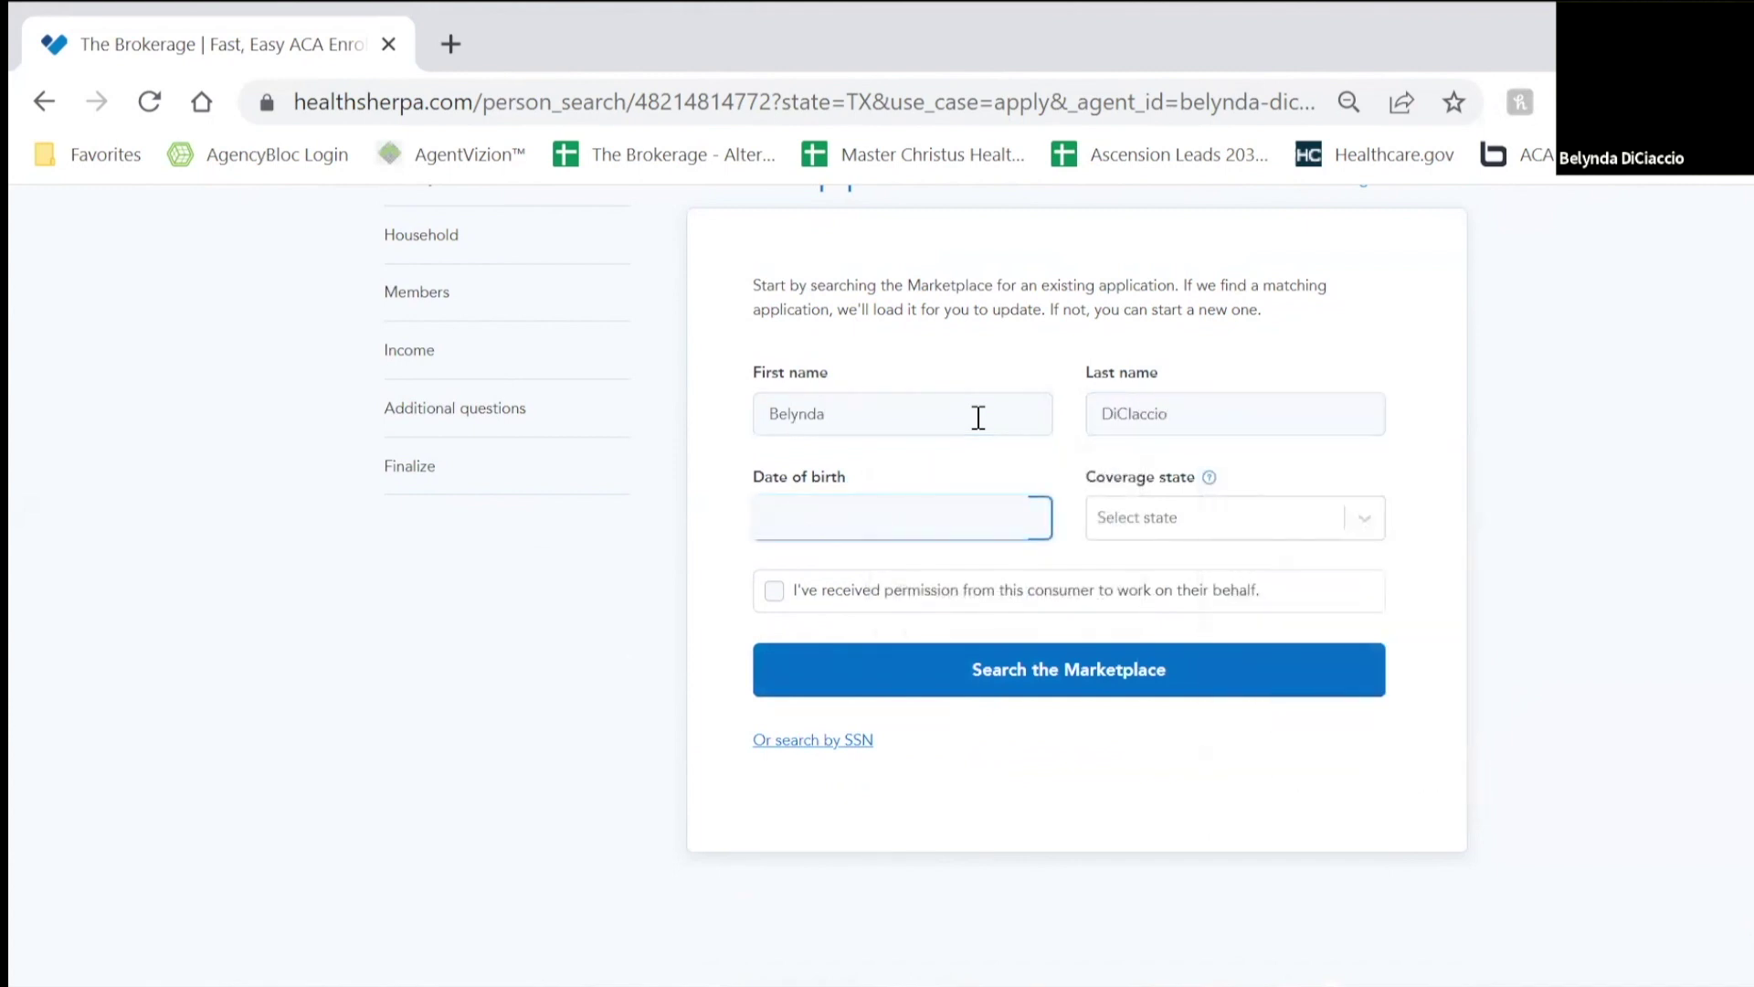
Step: Set the coverage state to Texas, grant permission, and search the Marketplace, which finds no application
{"action": "left_click", "coordinate": [1287, 534]}
{"action": "scroll", "coordinate": [1237, 697], "scroll_direction": "down", "scroll_amount": 15}
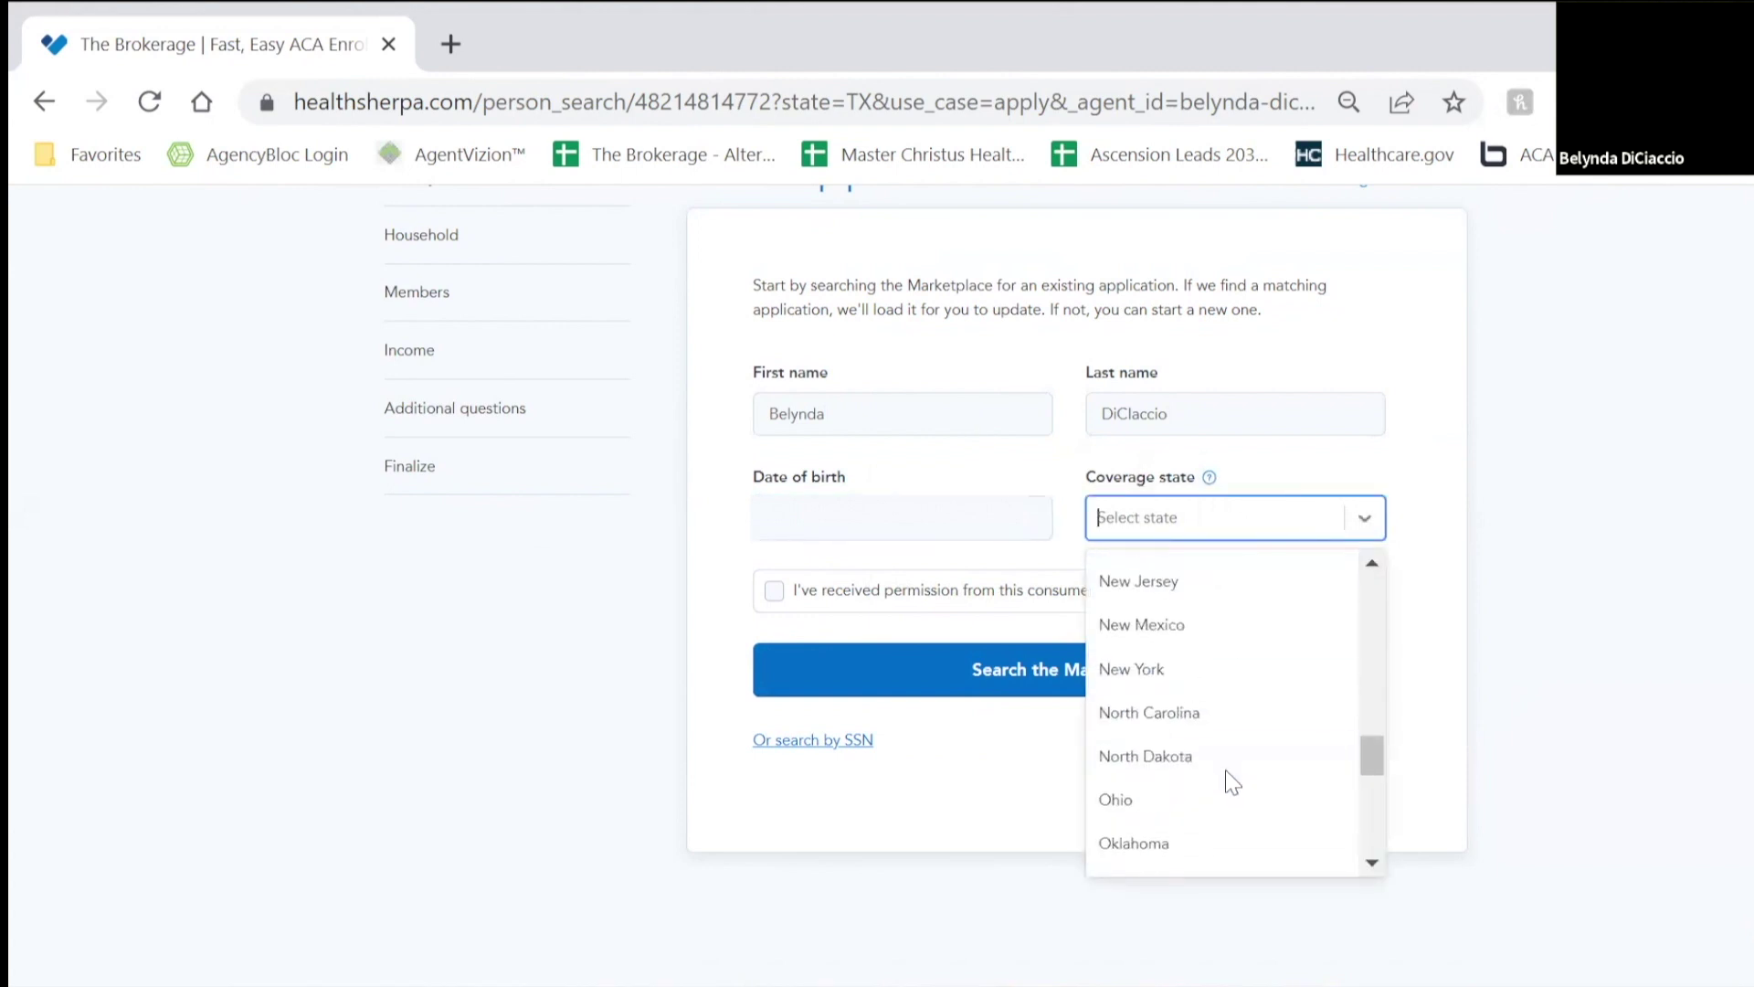
{"action": "scroll", "coordinate": [1225, 776], "scroll_direction": "down", "scroll_amount": 4}
{"action": "left_click", "coordinate": [1207, 820]}
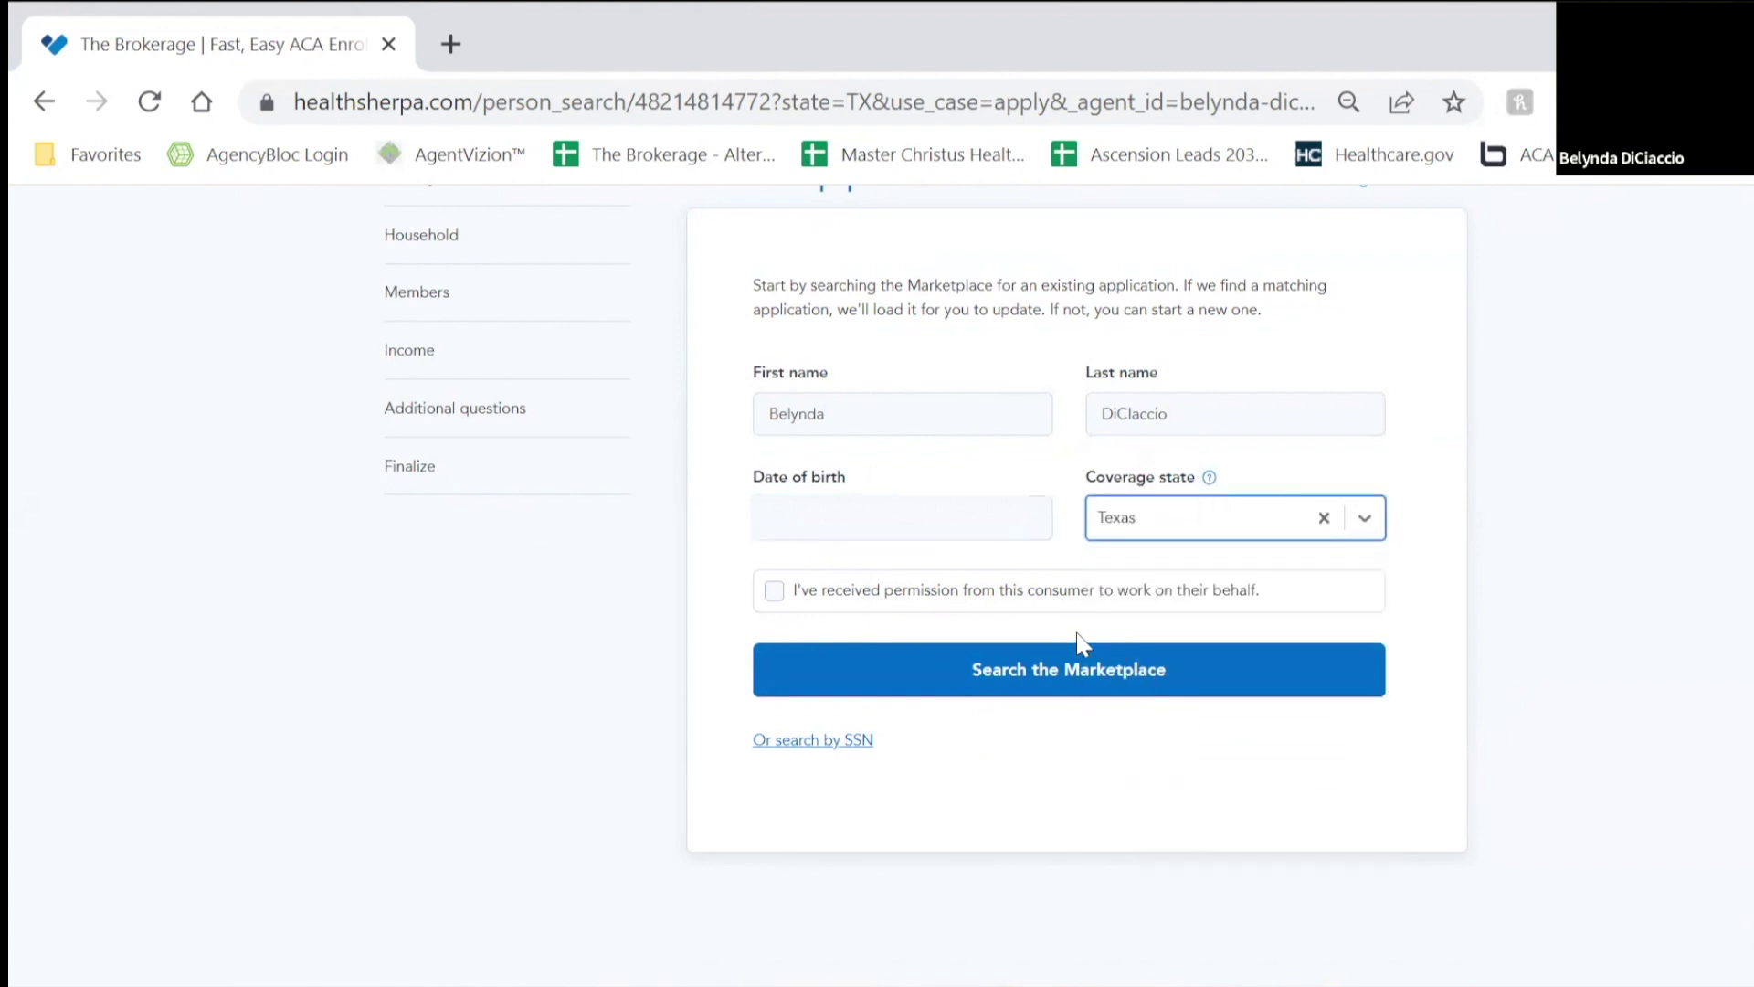
{"action": "left_click", "coordinate": [1085, 615]}
{"action": "left_click", "coordinate": [1100, 666]}
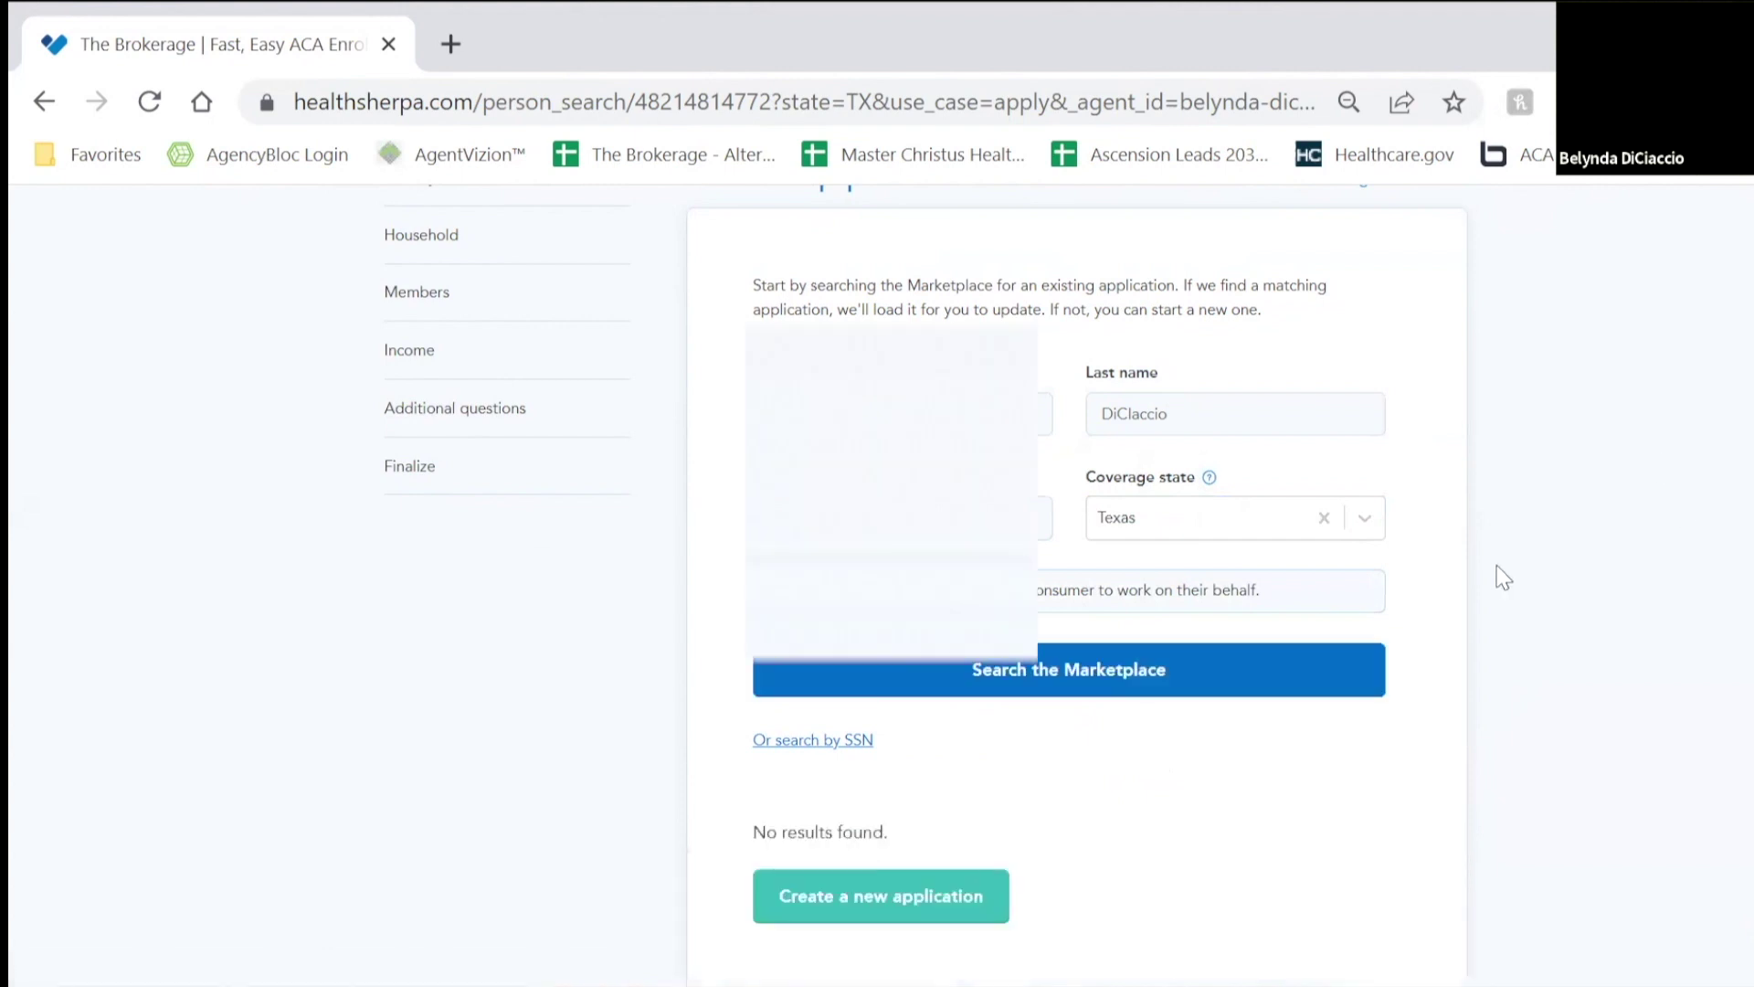
{"action": "scroll", "coordinate": [1503, 577], "scroll_direction": "up", "scroll_amount": 1}
{"action": "scroll", "coordinate": [834, 794], "scroll_direction": "down", "scroll_amount": 3}
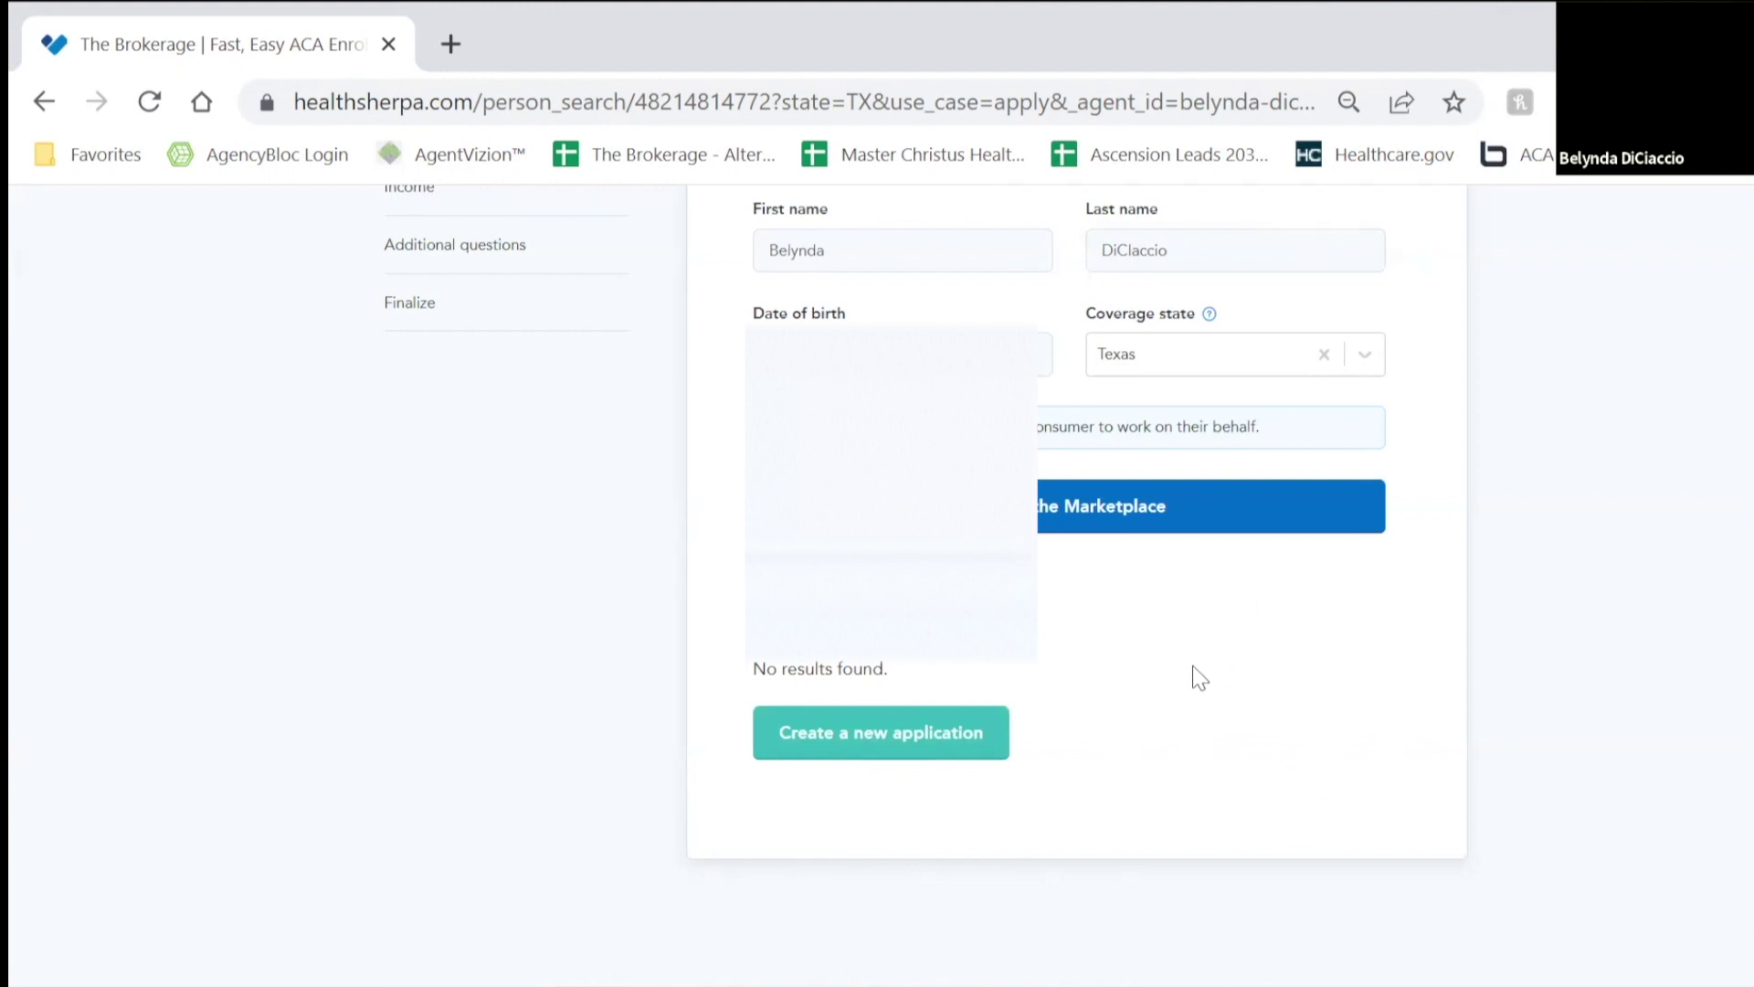
{"action": "scroll", "coordinate": [1233, 704], "scroll_direction": "up", "scroll_amount": 2}
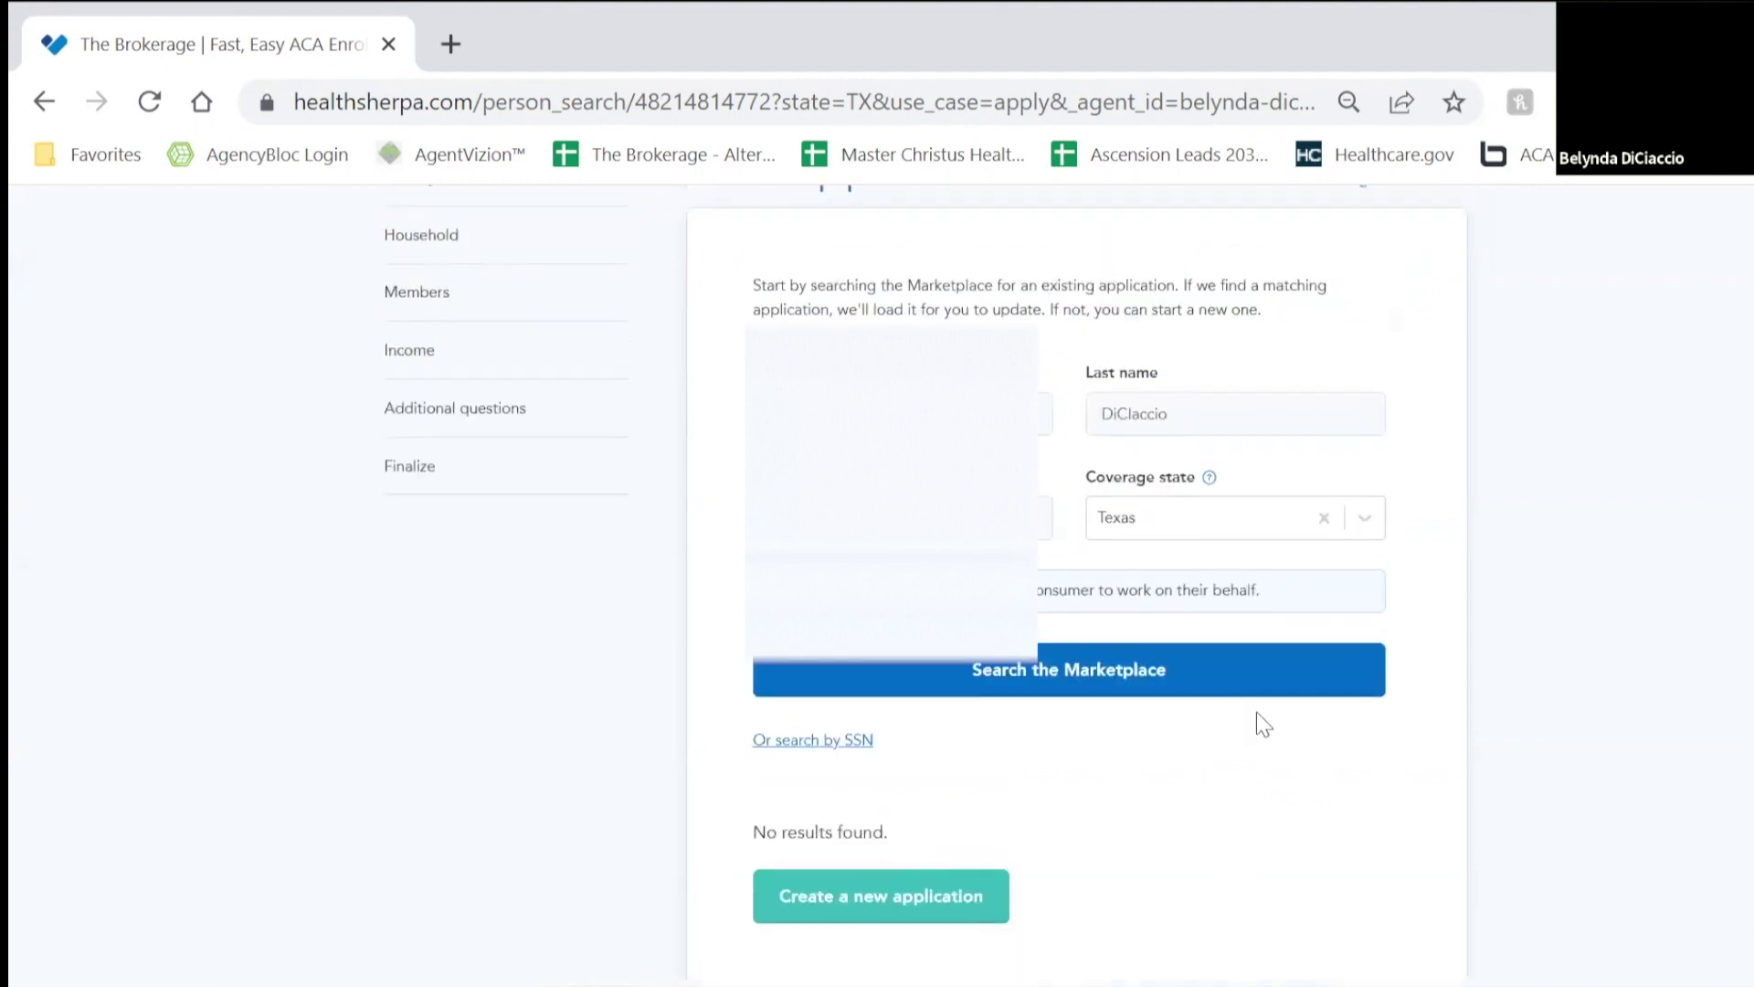
Step: Start a new application and accept both privacy statement agreements
{"action": "left_click", "coordinate": [875, 906]}
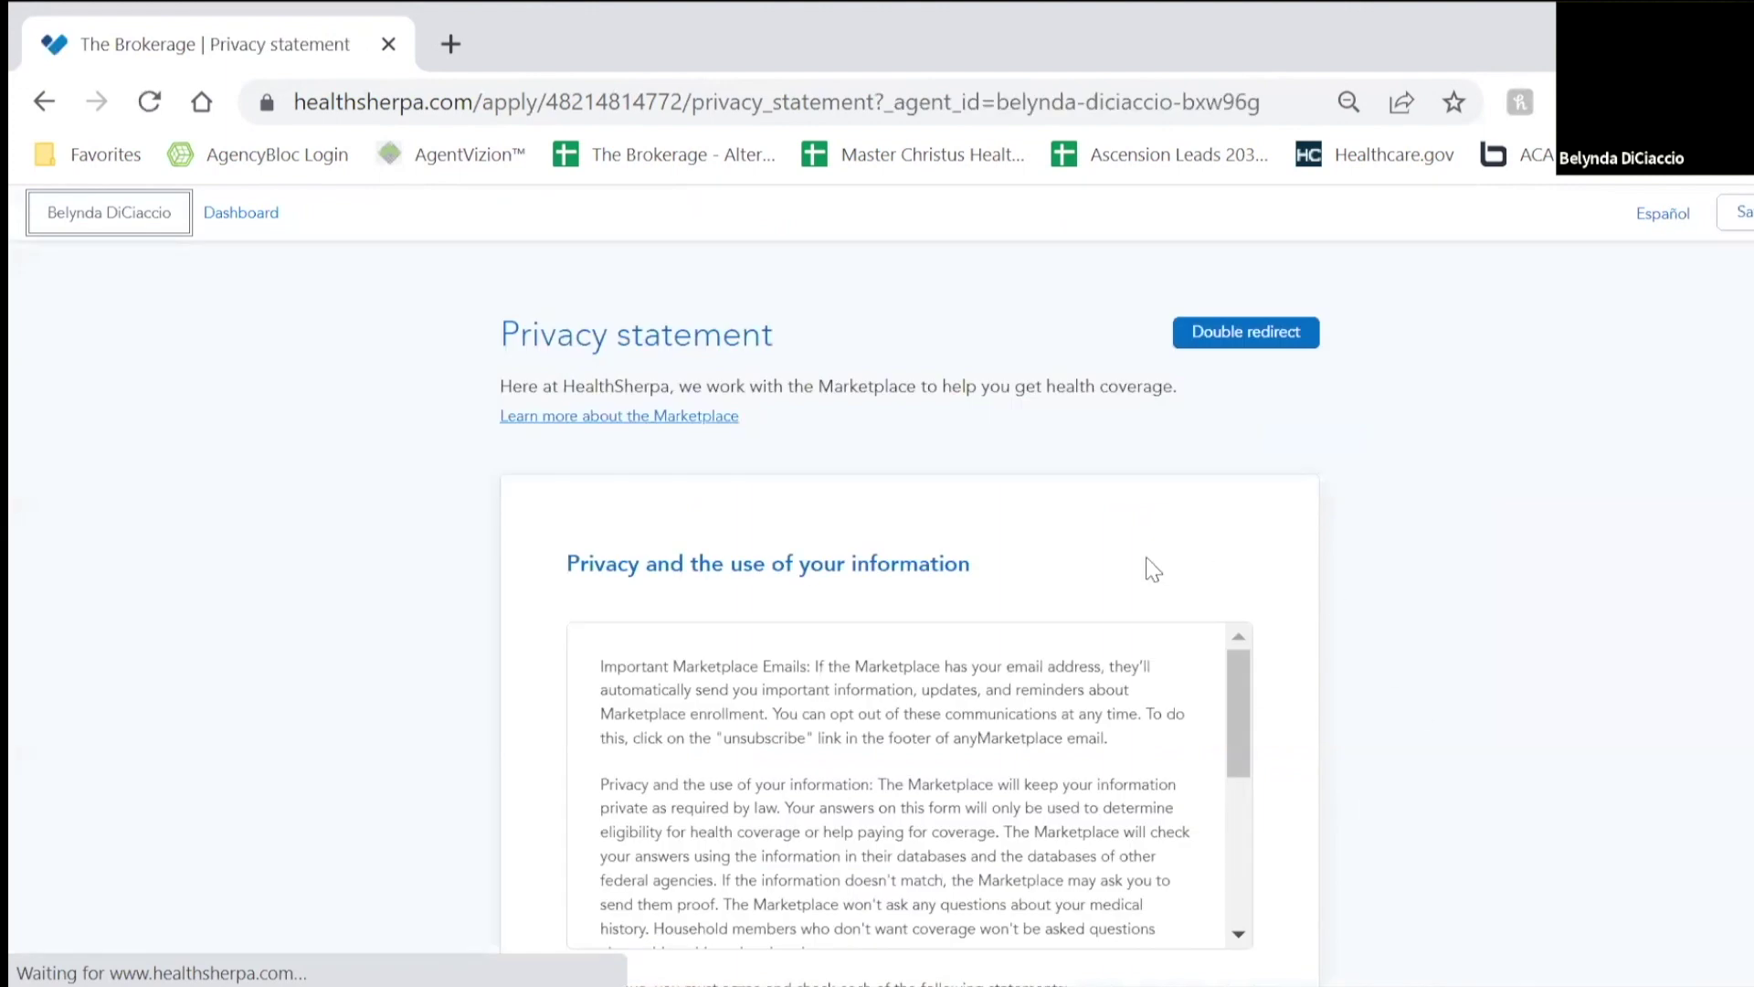
{"action": "scroll", "coordinate": [779, 512], "scroll_direction": "down", "scroll_amount": 3}
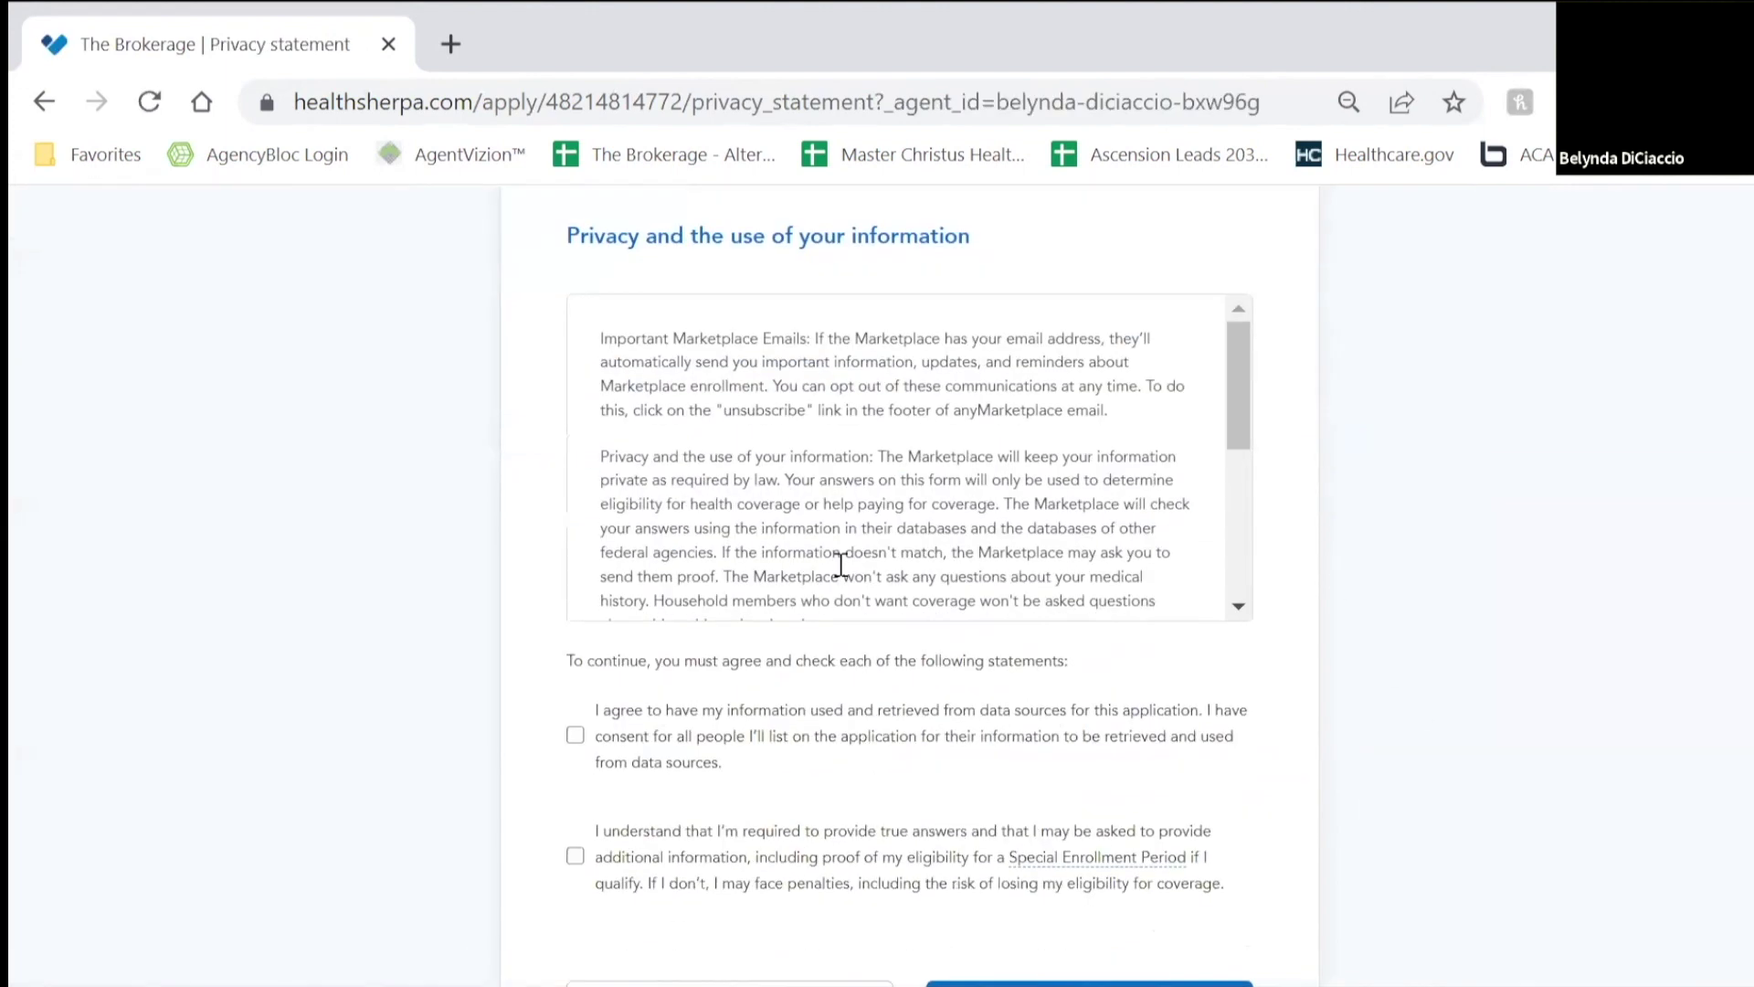
{"action": "left_click", "coordinate": [577, 736]}
{"action": "left_click", "coordinate": [576, 856]}
{"action": "scroll", "coordinate": [1069, 732], "scroll_direction": "down", "scroll_amount": 2}
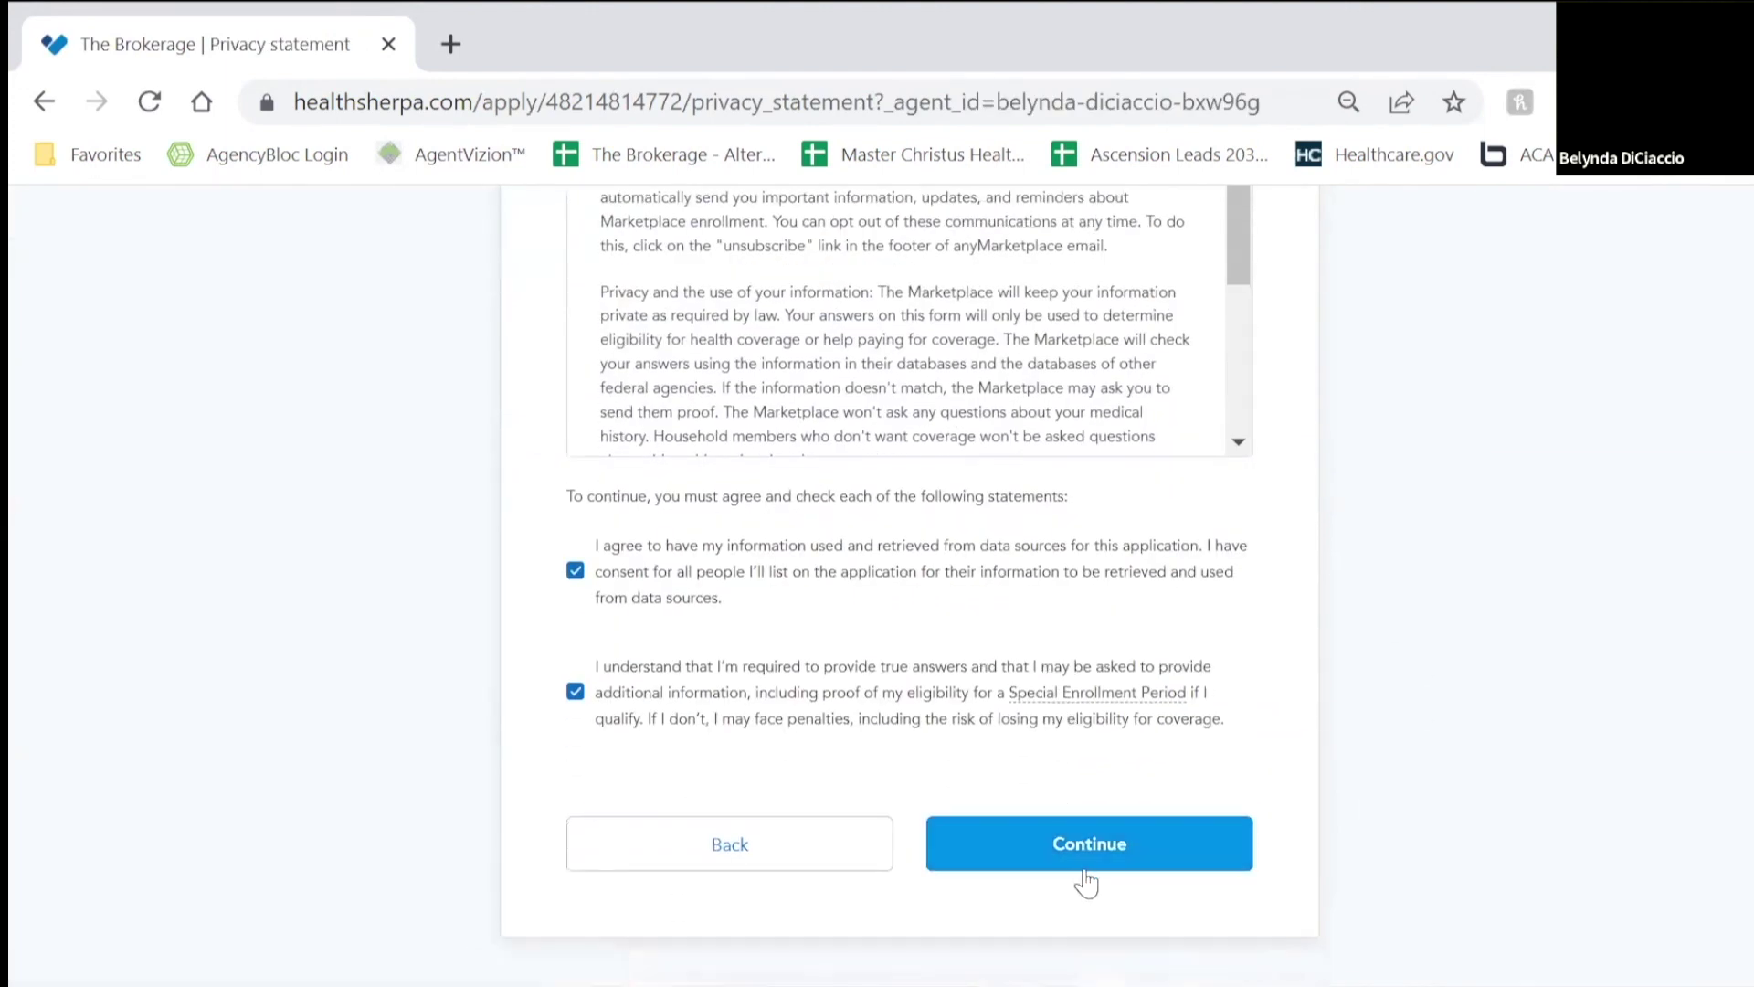
{"action": "left_click", "coordinate": [1086, 874]}
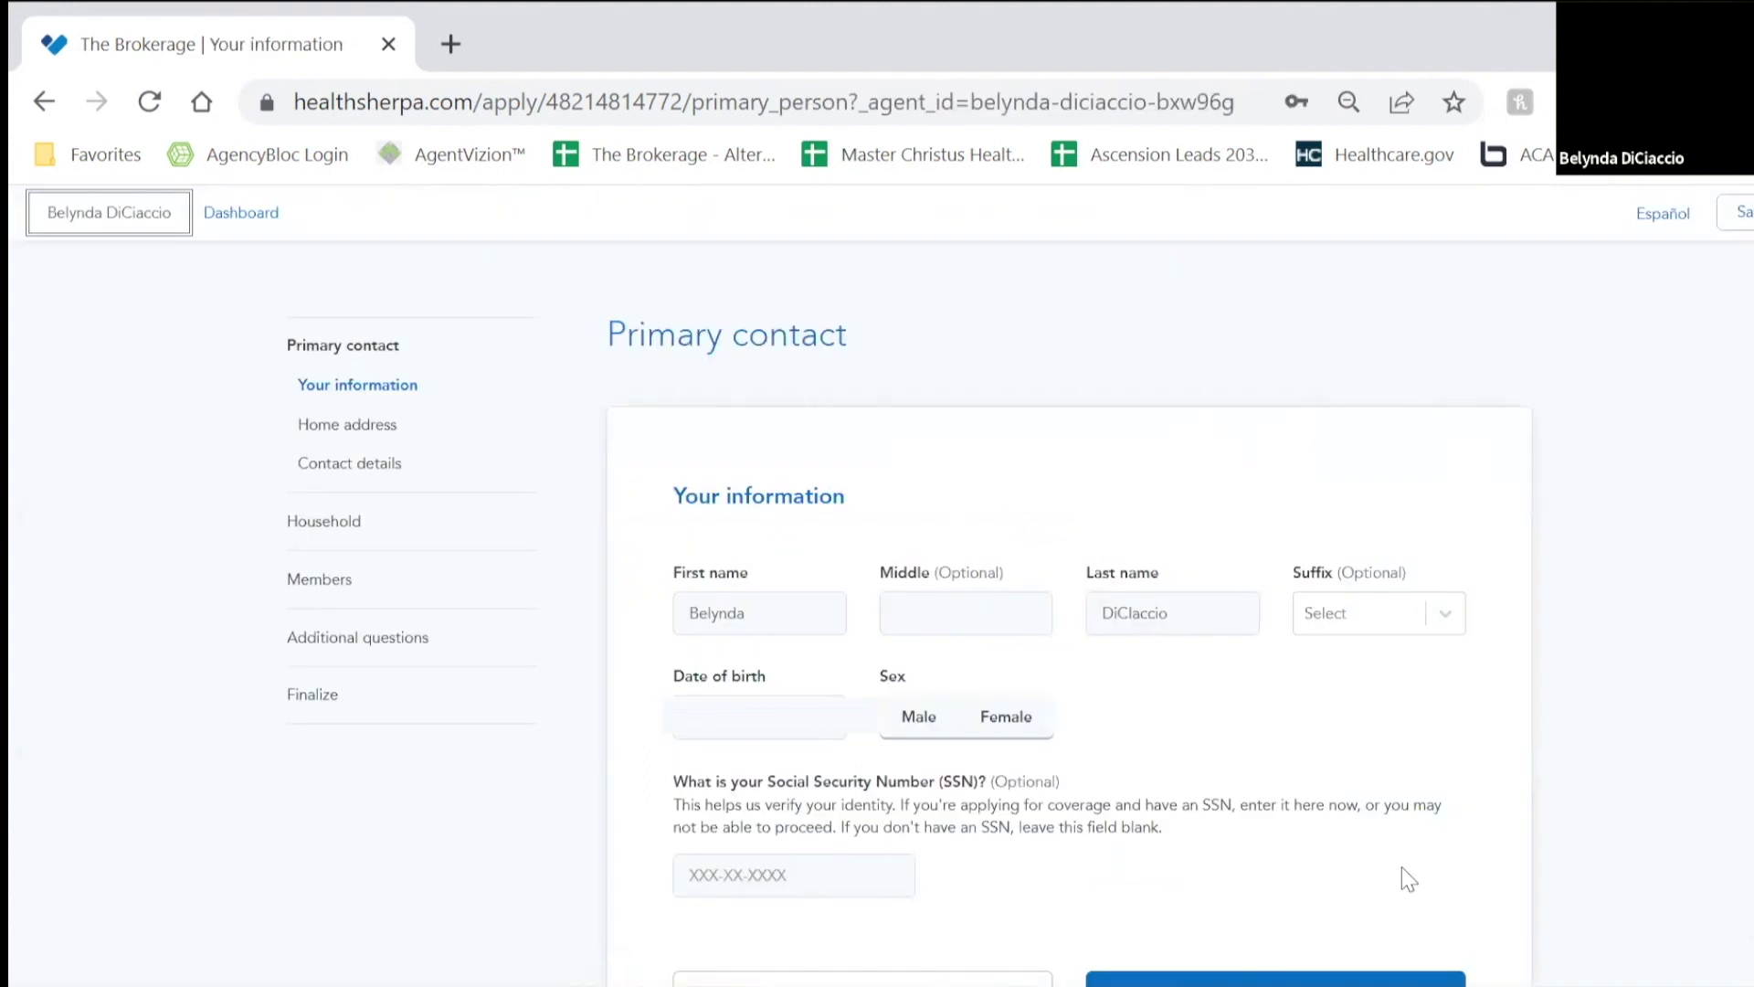
Step: Set the primary contact's sex to Female, enter the consumer's SSN, and submit
{"action": "scroll", "coordinate": [1370, 810], "scroll_direction": "down", "scroll_amount": 2}
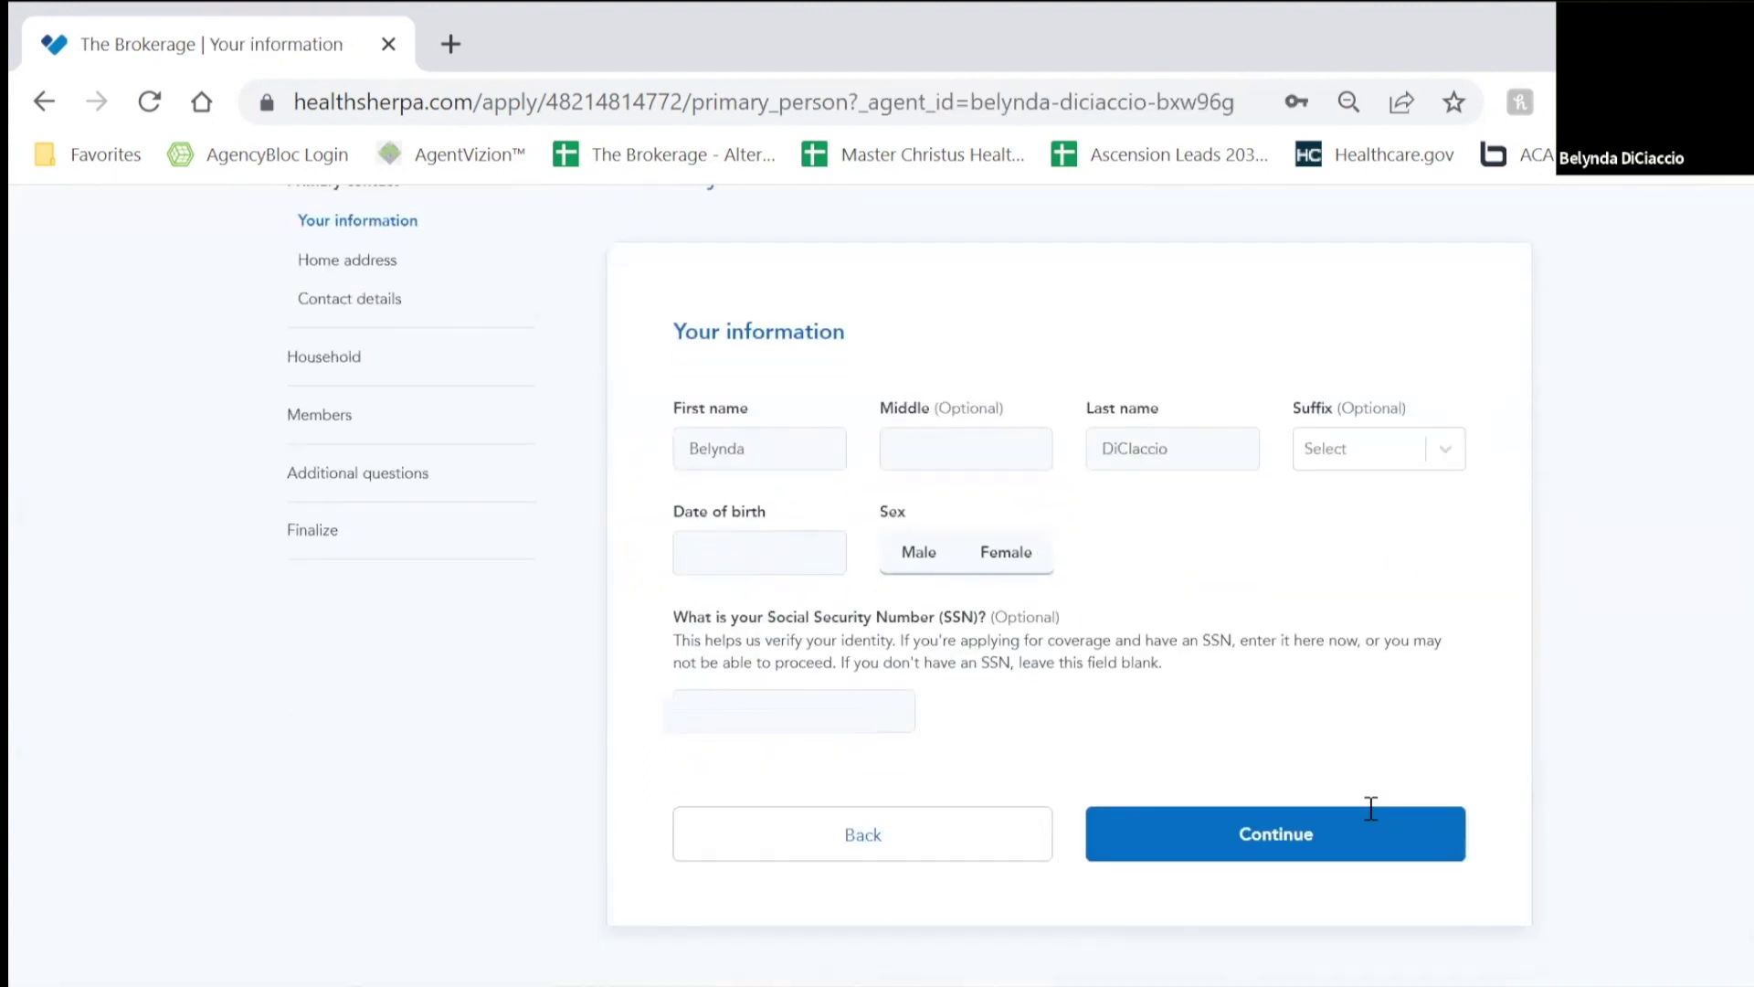
{"action": "left_click", "coordinate": [991, 555]}
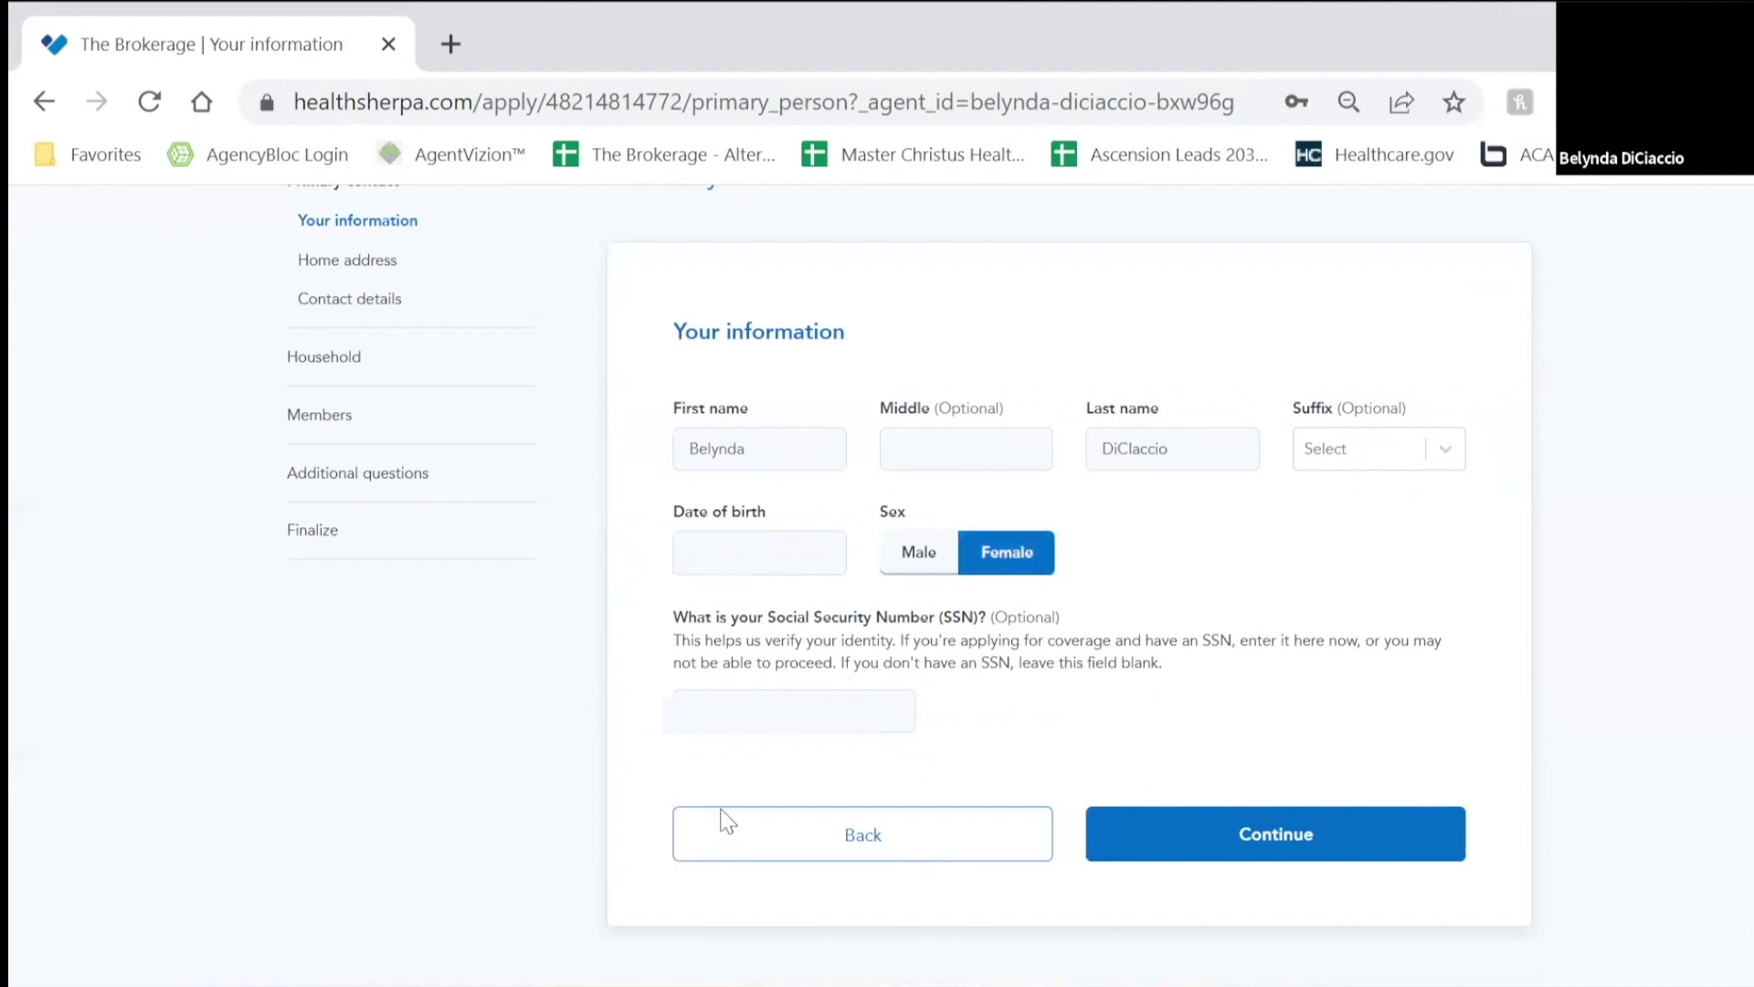
{"action": "left_click", "coordinate": [718, 707]}
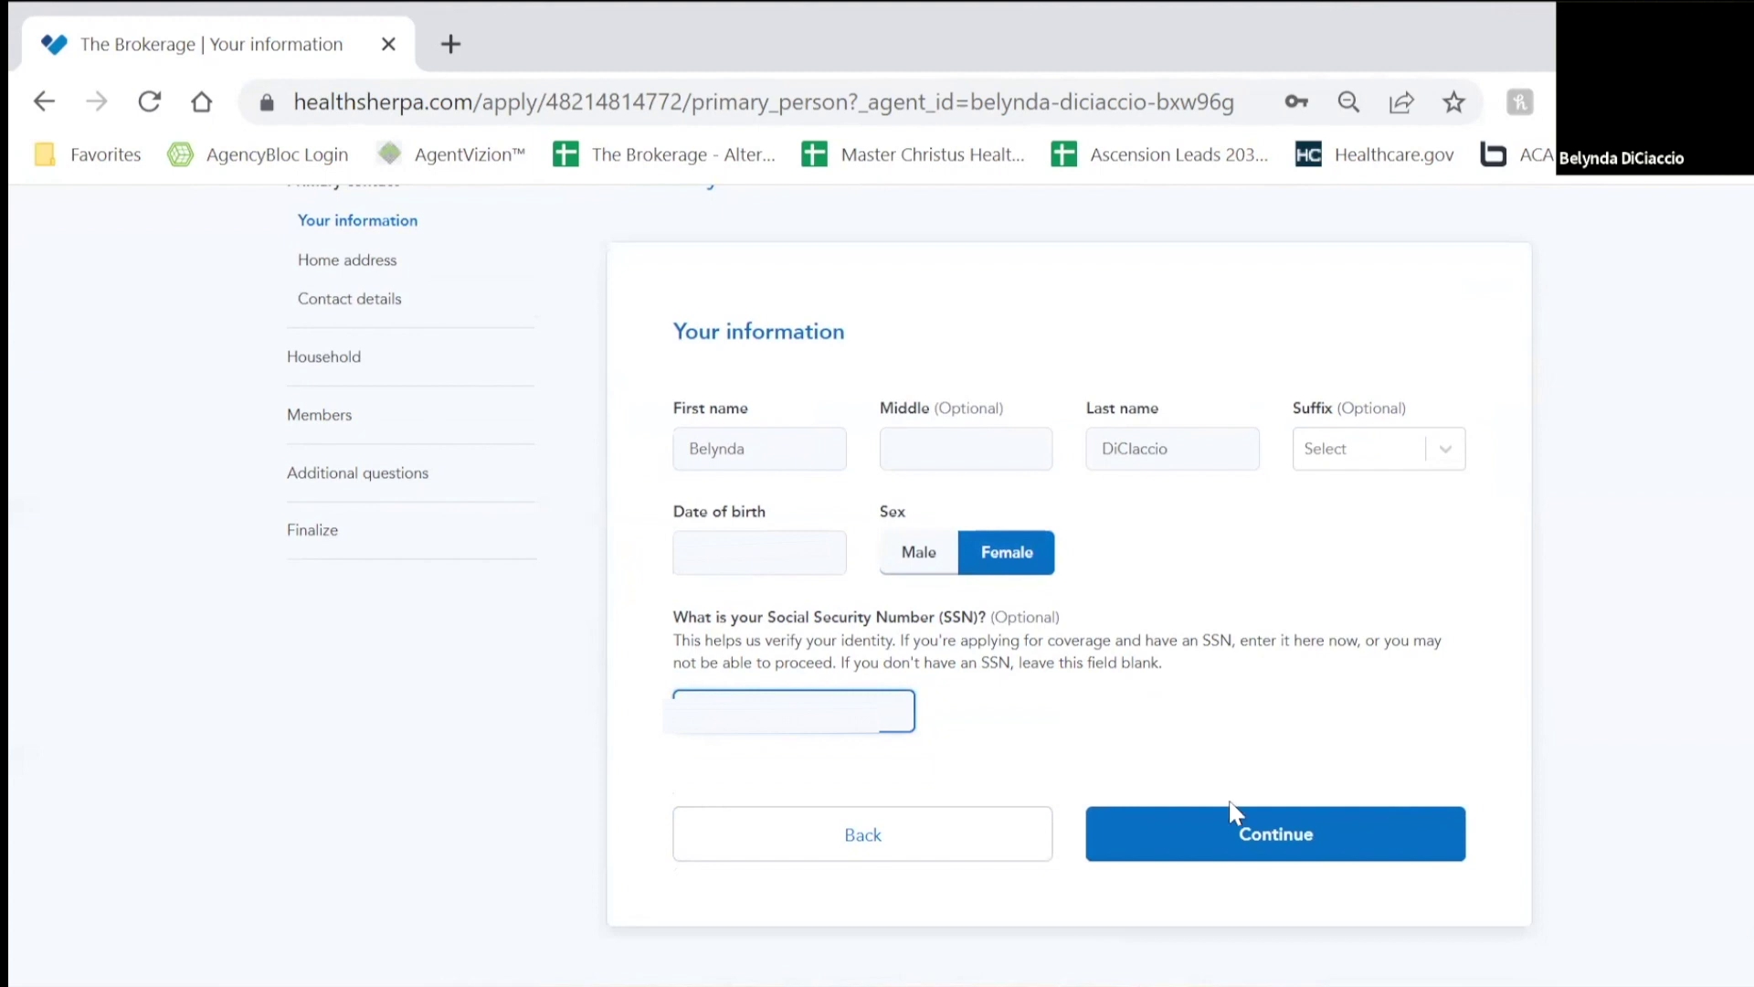
{"action": "left_click", "coordinate": [1238, 831]}
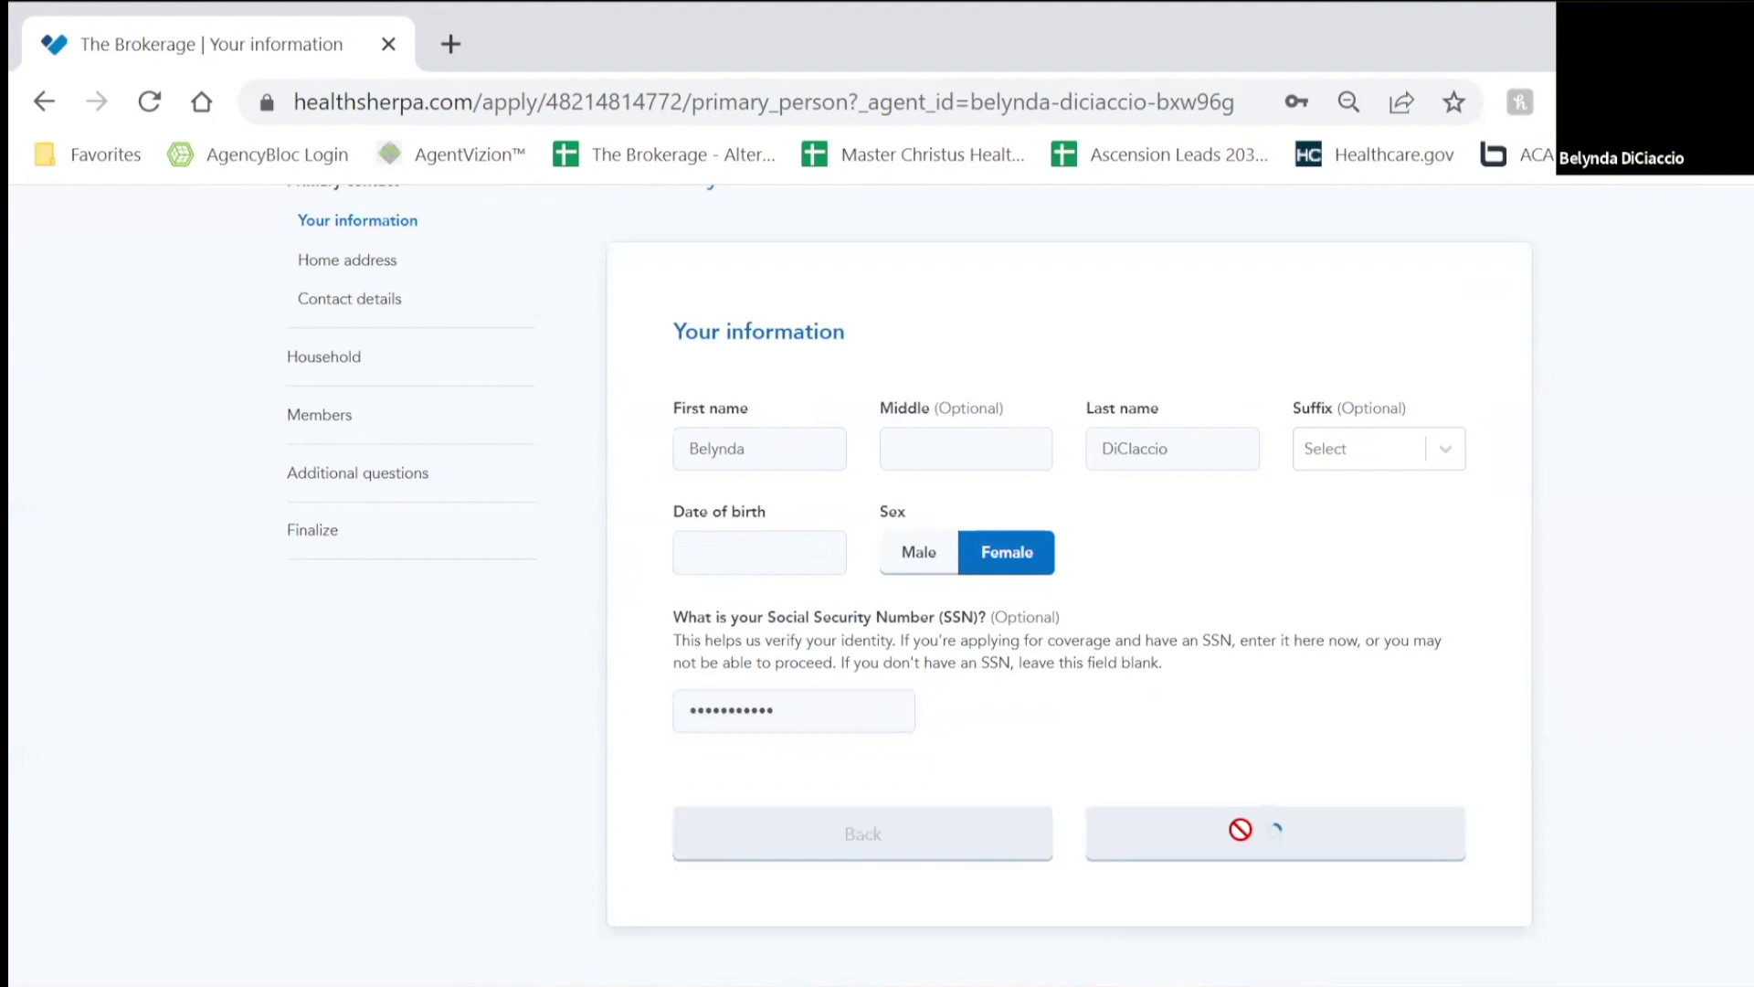
Step: Enter the consumer's home street address and city, correcting a typo in the city
{"action": "left_click", "coordinate": [966, 660]}
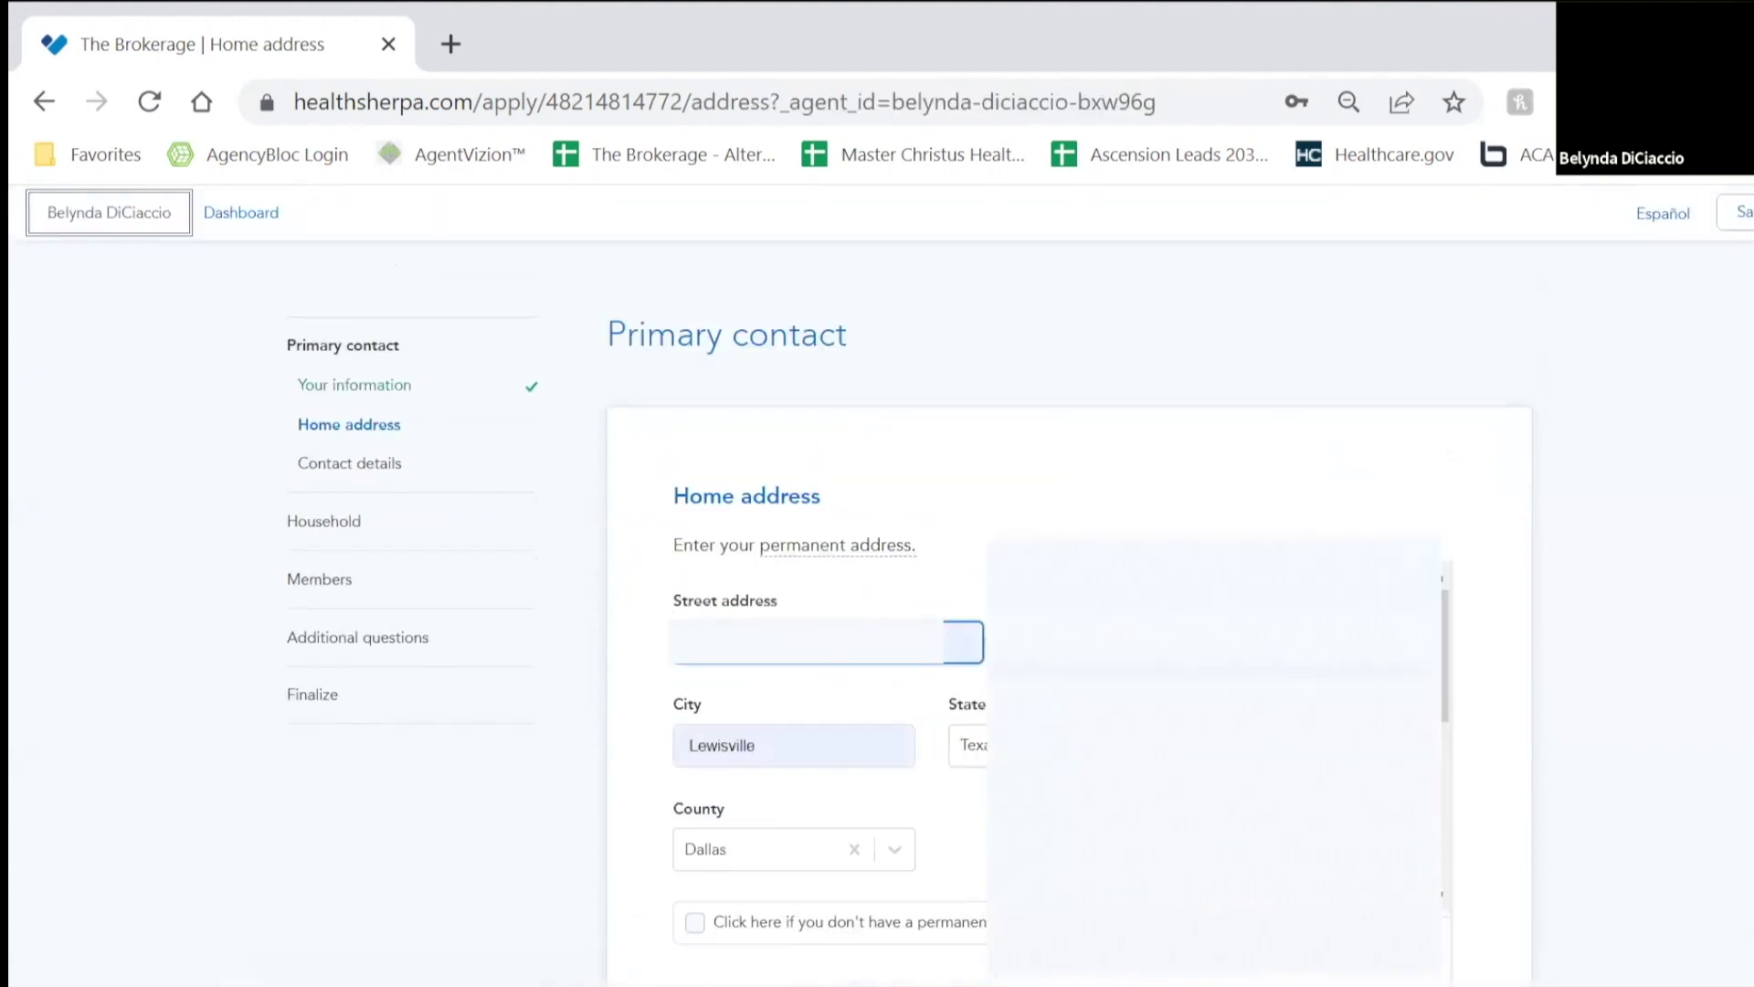
{"action": "type", "text": "7458 Any Street"}
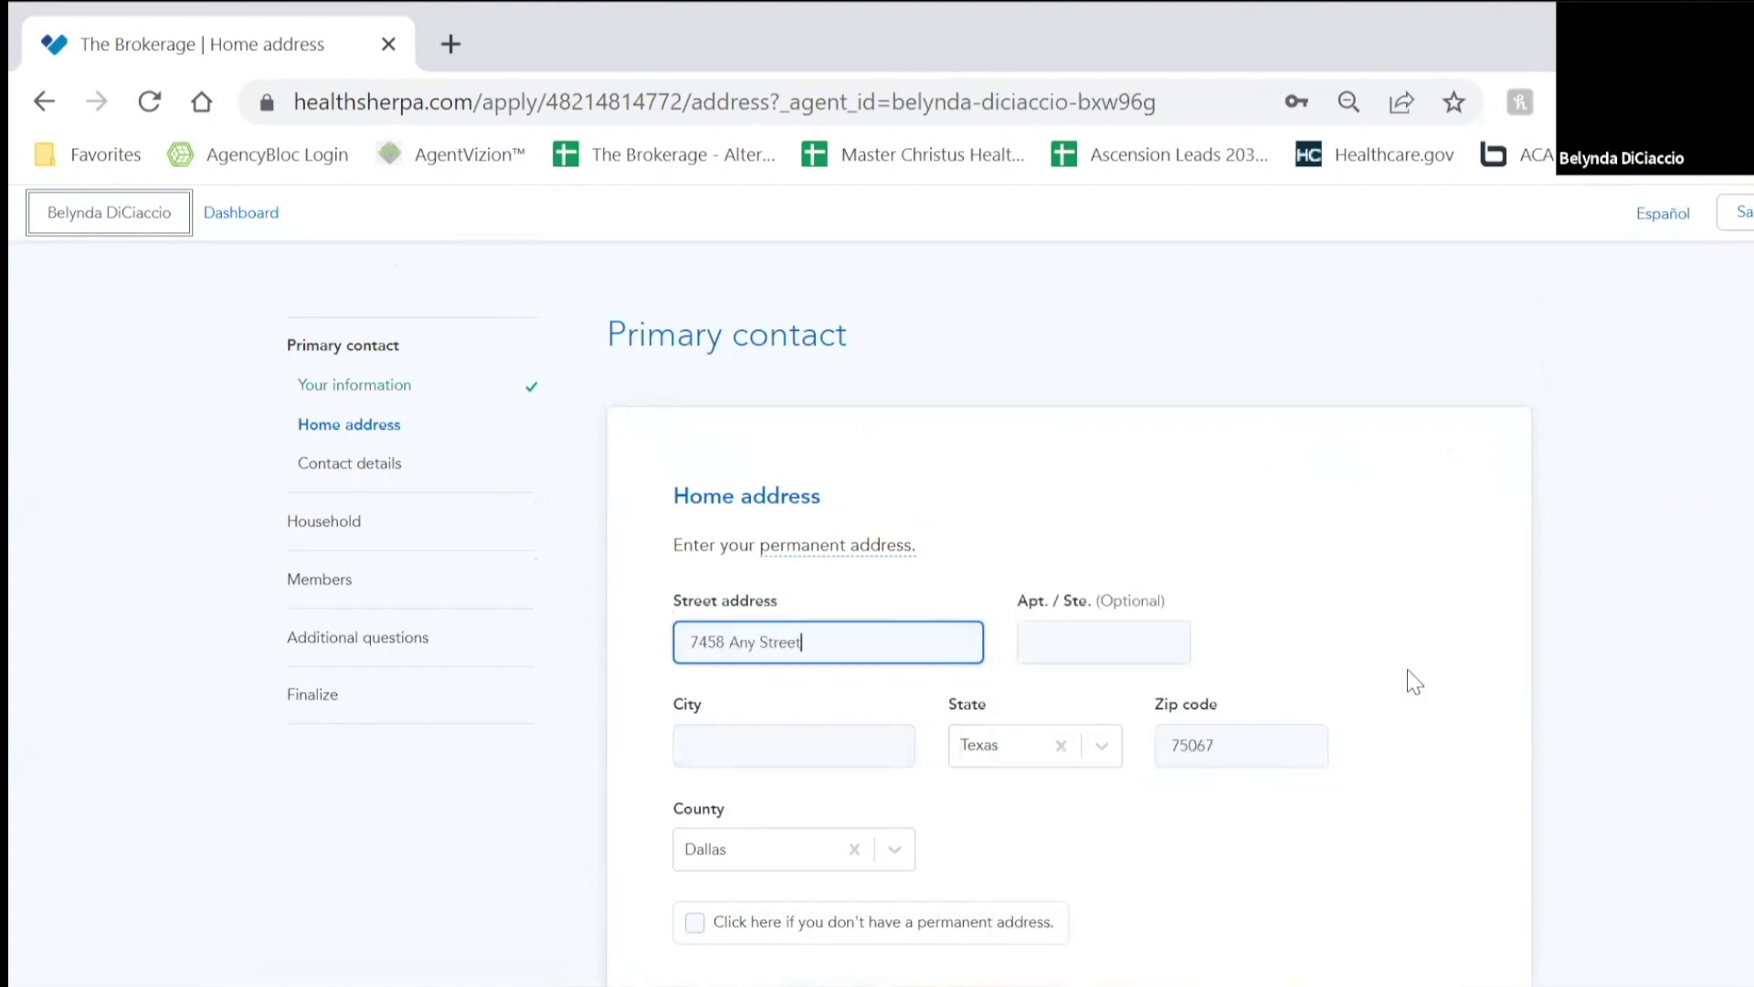
{"action": "key", "text": "Tab"}
{"action": "type", "text": "Lewsicville"}
{"action": "key", "text": "Tab"}
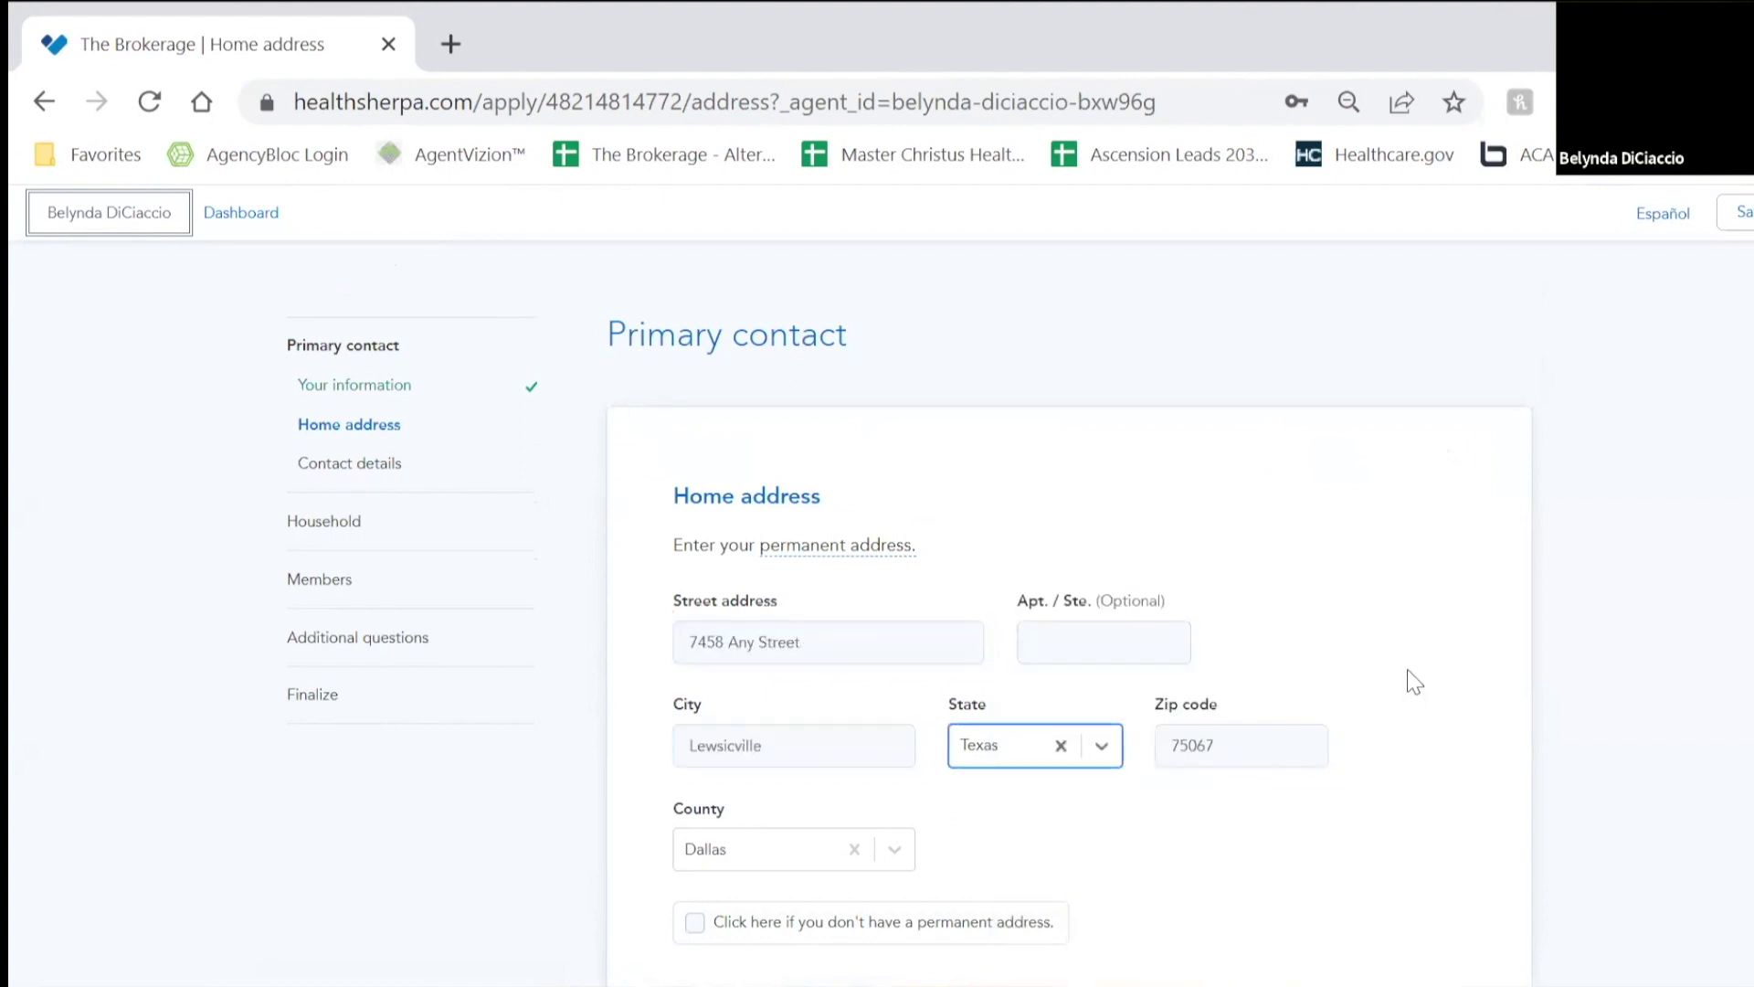
{"action": "key", "text": "Tab"}
{"action": "key", "text": "Tab"}
{"action": "left_click", "coordinate": [735, 747]}
{"action": "key", "text": "BackSpace"}
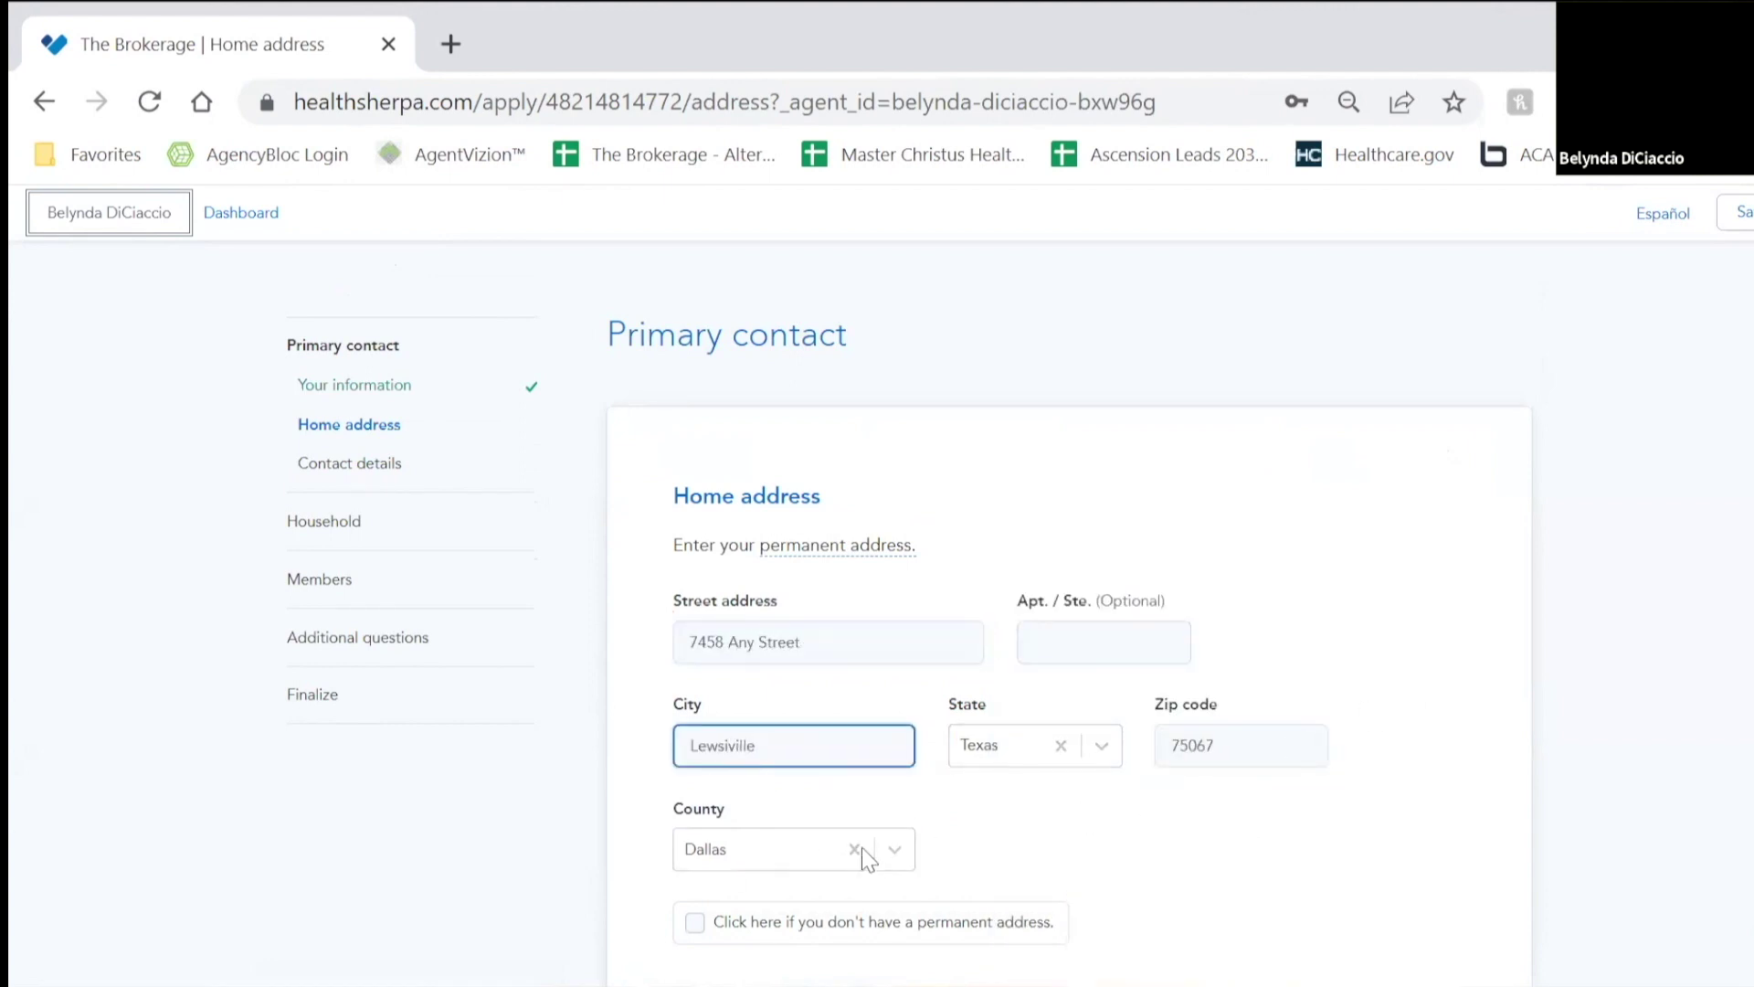
Step: Choose Denton as the county and submit the home address
{"action": "left_click", "coordinate": [905, 849]}
{"action": "scroll", "coordinate": [1051, 804], "scroll_direction": "down", "scroll_amount": 3}
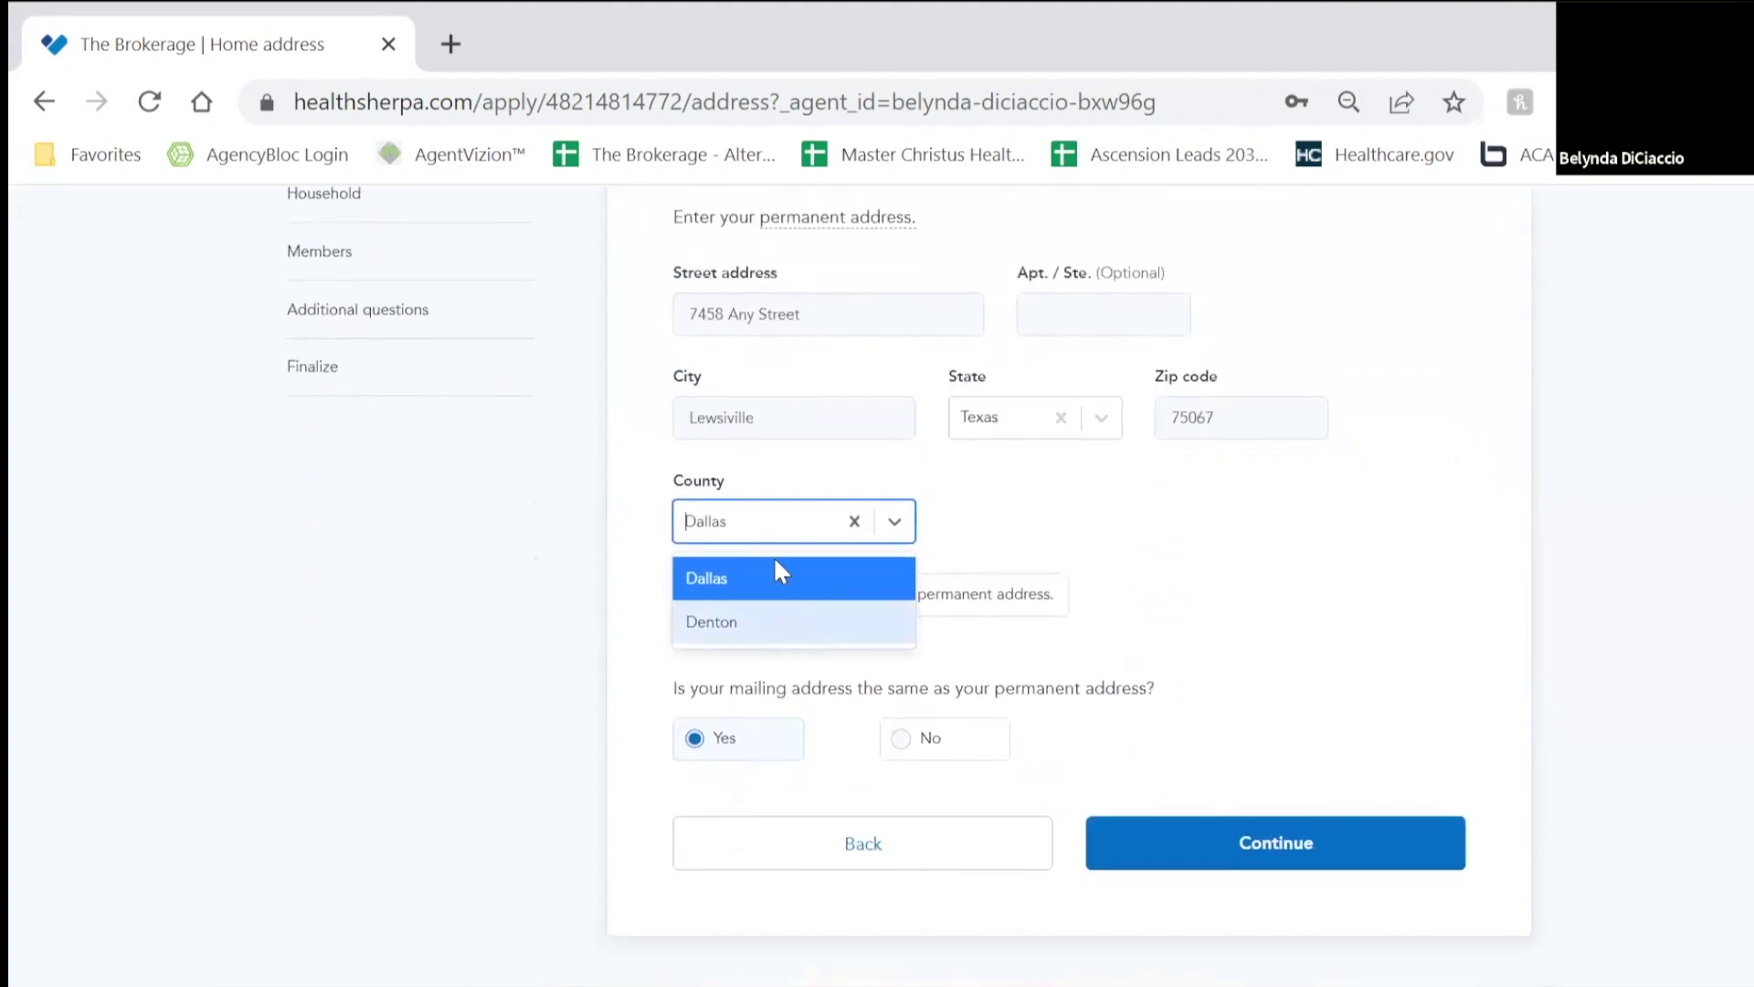
{"action": "left_click", "coordinate": [726, 606]}
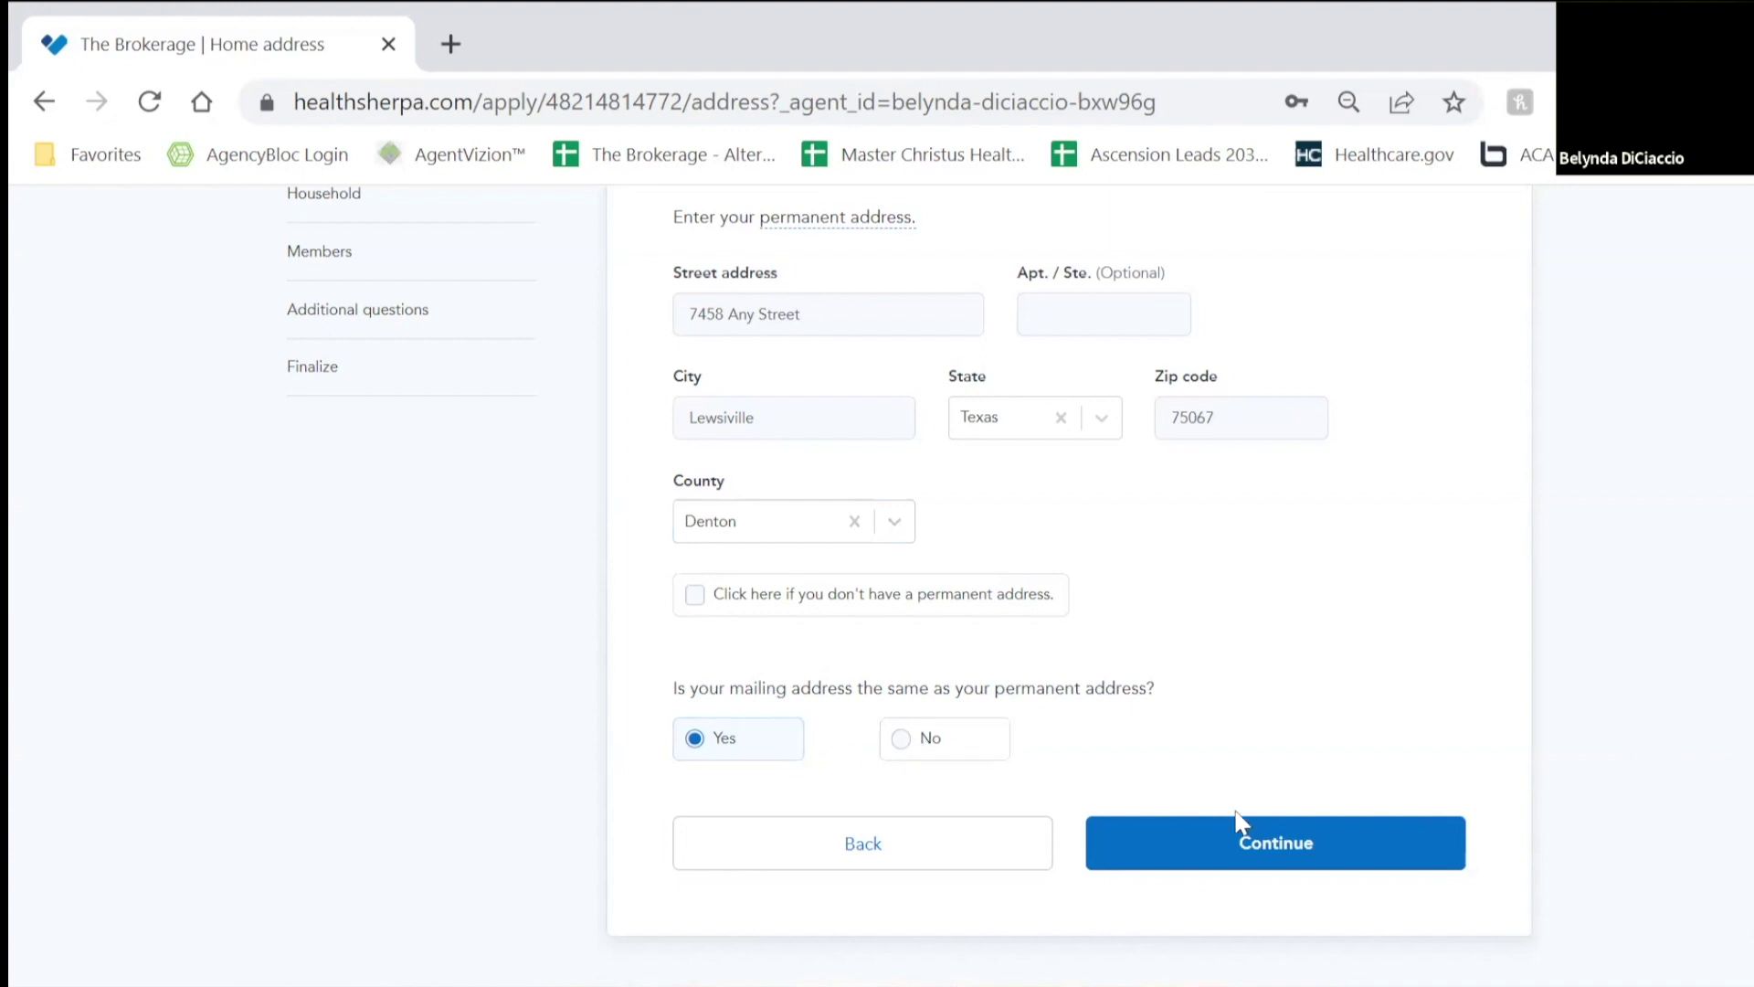
{"action": "left_click", "coordinate": [1233, 859]}
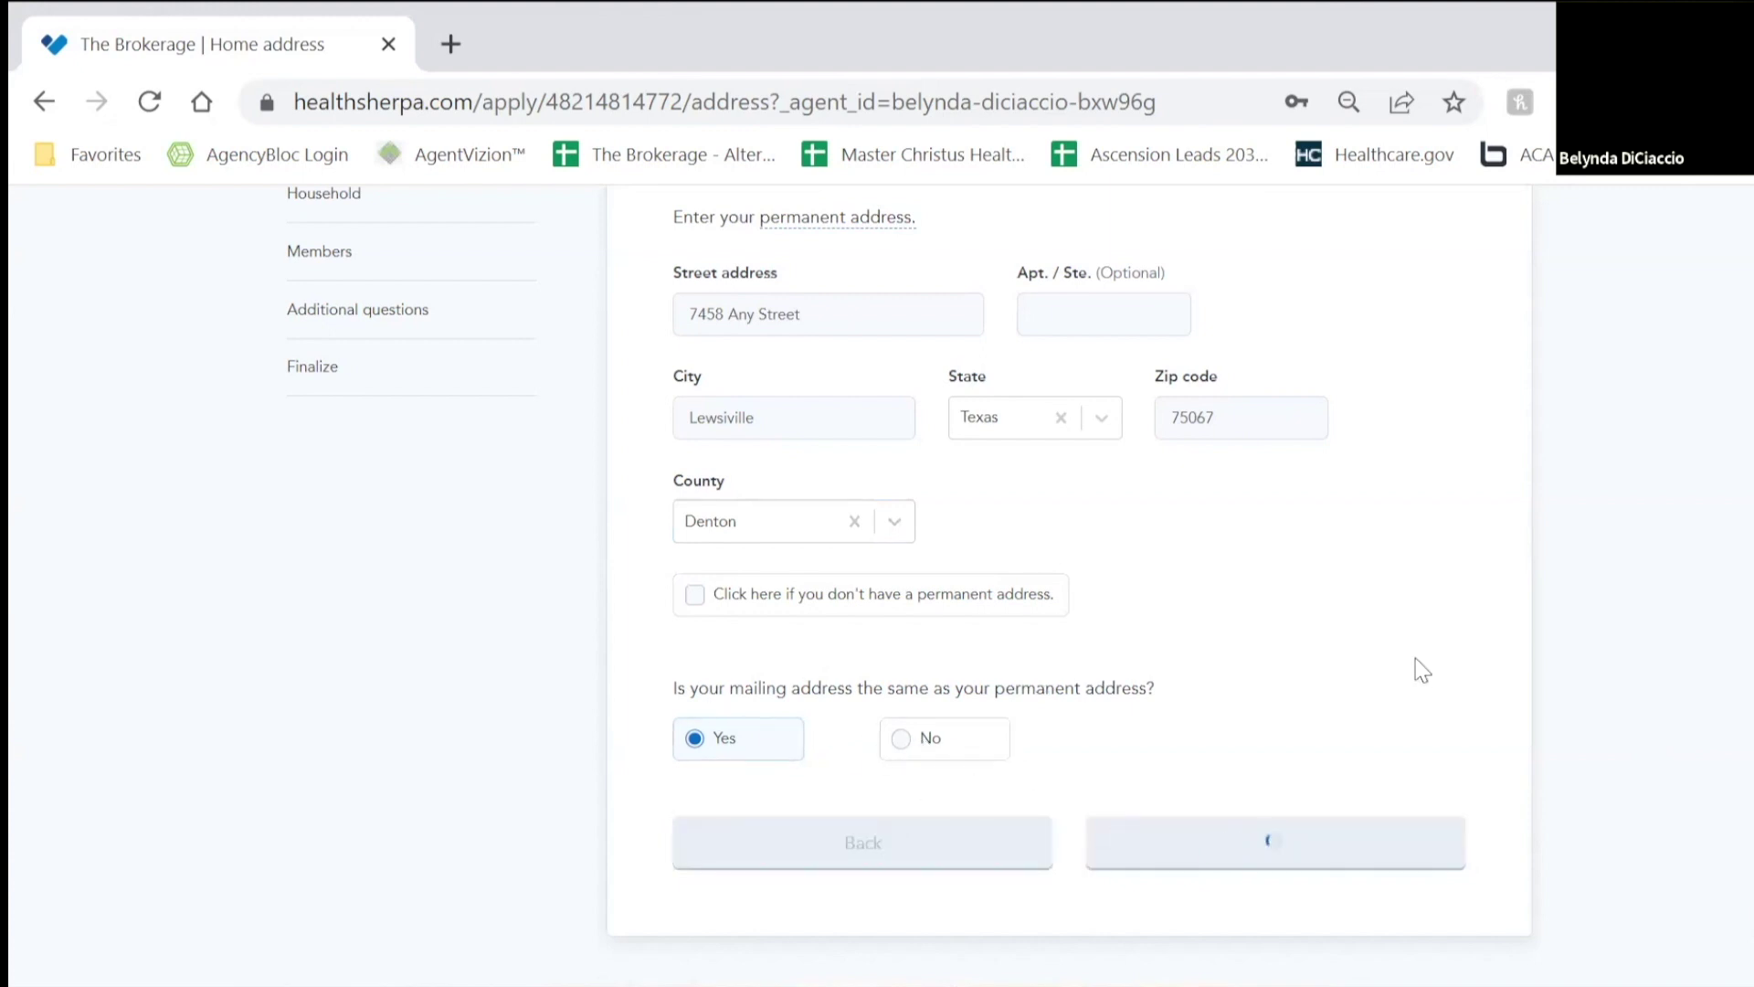
Step: Dismiss the e-mail autofill, enter the consumer's phone number, and submit the contact details
{"action": "scroll", "coordinate": [576, 384], "scroll_direction": "down", "scroll_amount": 2}
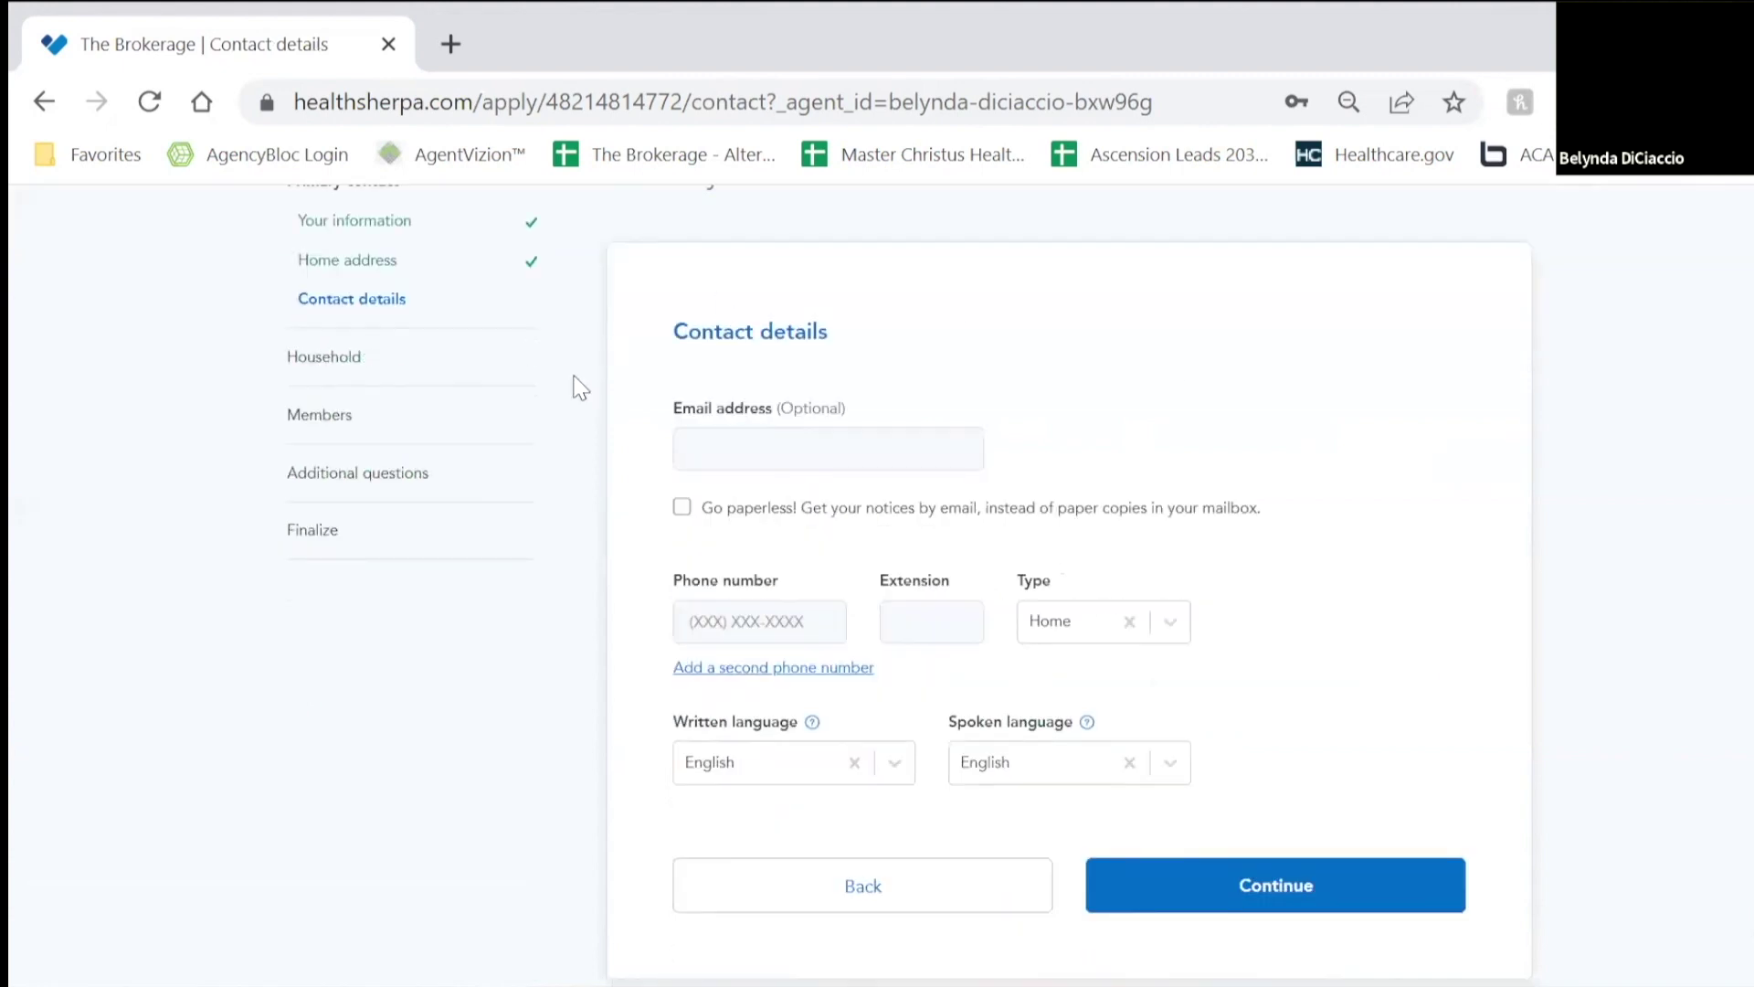
{"action": "left_click", "coordinate": [759, 441]}
{"action": "left_click", "coordinate": [1023, 354]}
{"action": "left_click", "coordinate": [827, 621]}
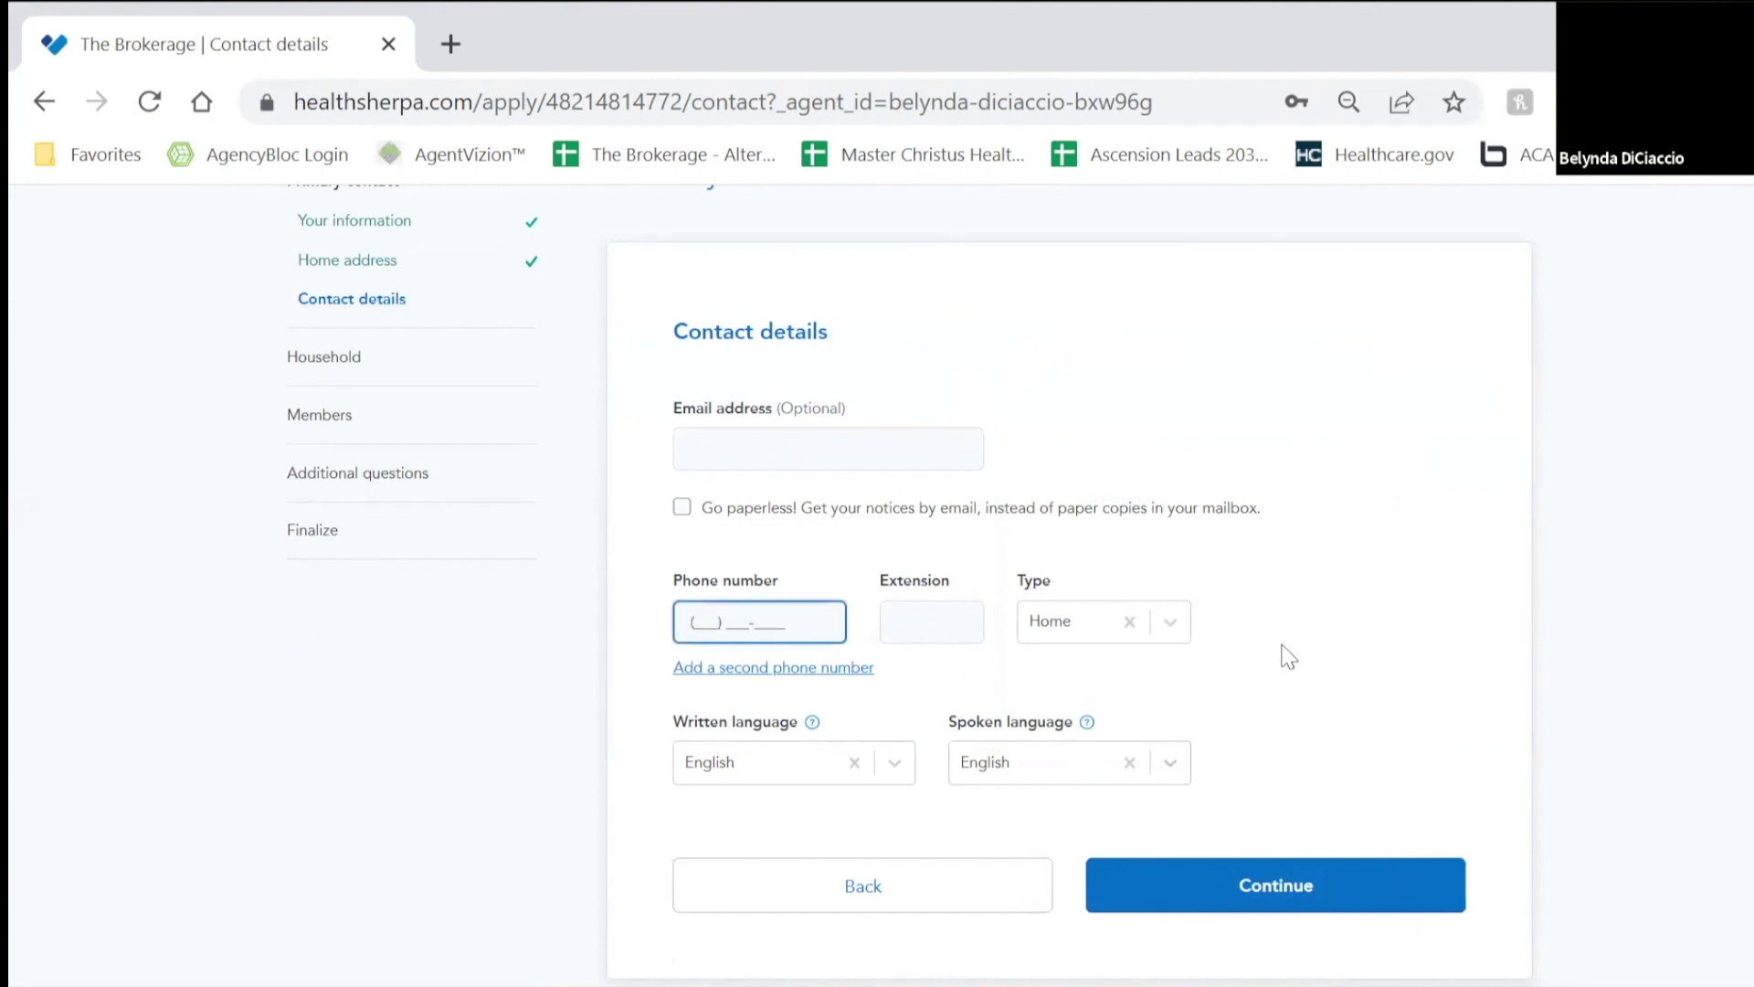
{"action": "left_click", "coordinate": [1304, 896]}
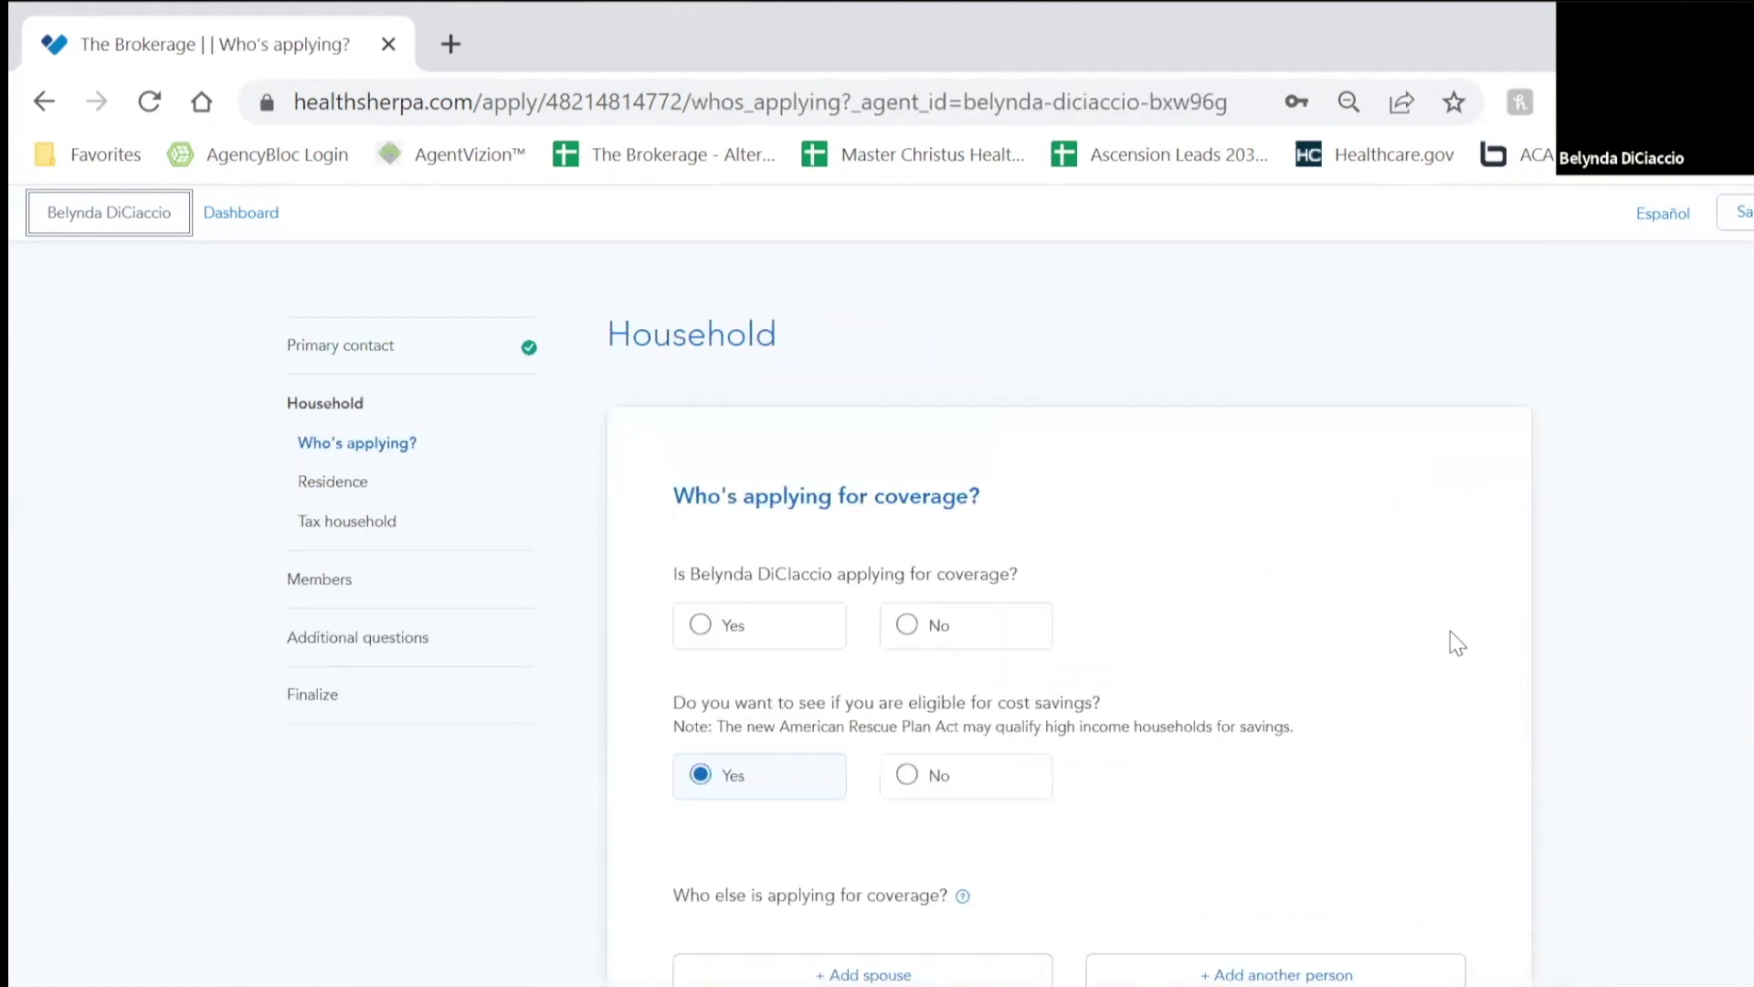
Step: Confirm the primary contact is applying for coverage
{"action": "scroll", "coordinate": [1450, 630], "scroll_direction": "down", "scroll_amount": 2}
{"action": "scroll", "coordinate": [1450, 631], "scroll_direction": "up", "scroll_amount": 2}
{"action": "scroll", "coordinate": [1178, 584], "scroll_direction": "down", "scroll_amount": 2}
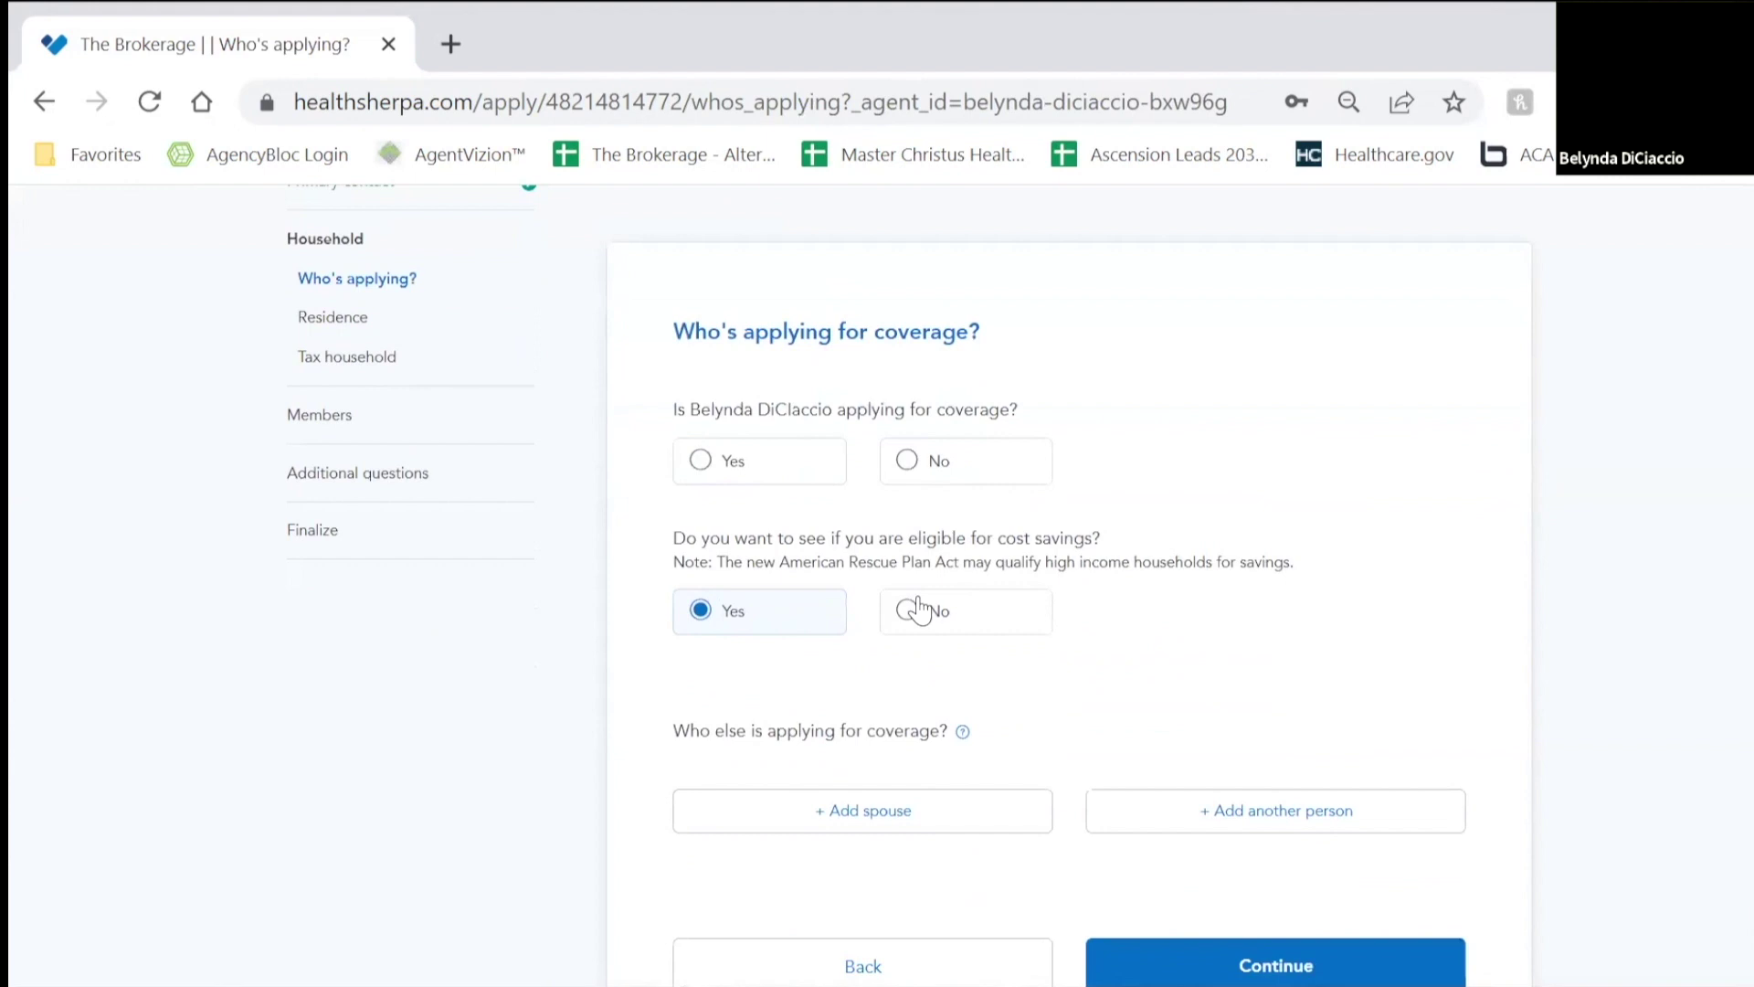
{"action": "left_click", "coordinate": [740, 460]}
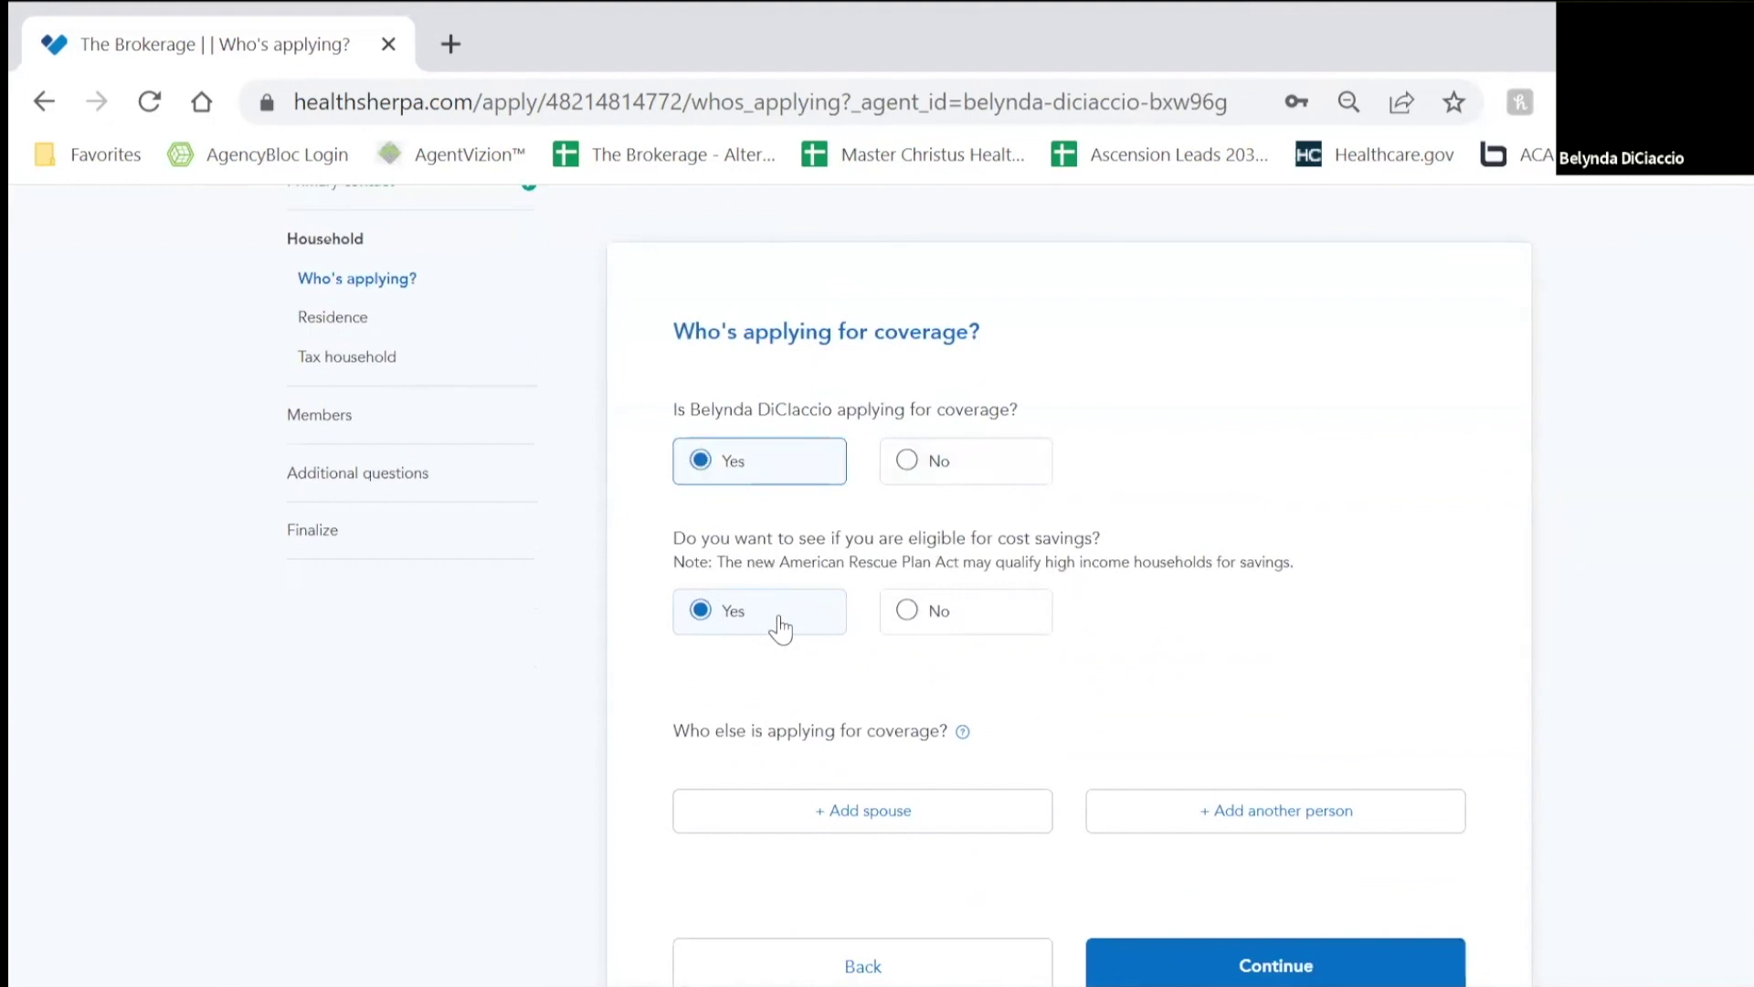
Step: Add the spouse as a male applicant with their name, and save
{"action": "scroll", "coordinate": [780, 628], "scroll_direction": "down", "scroll_amount": 2}
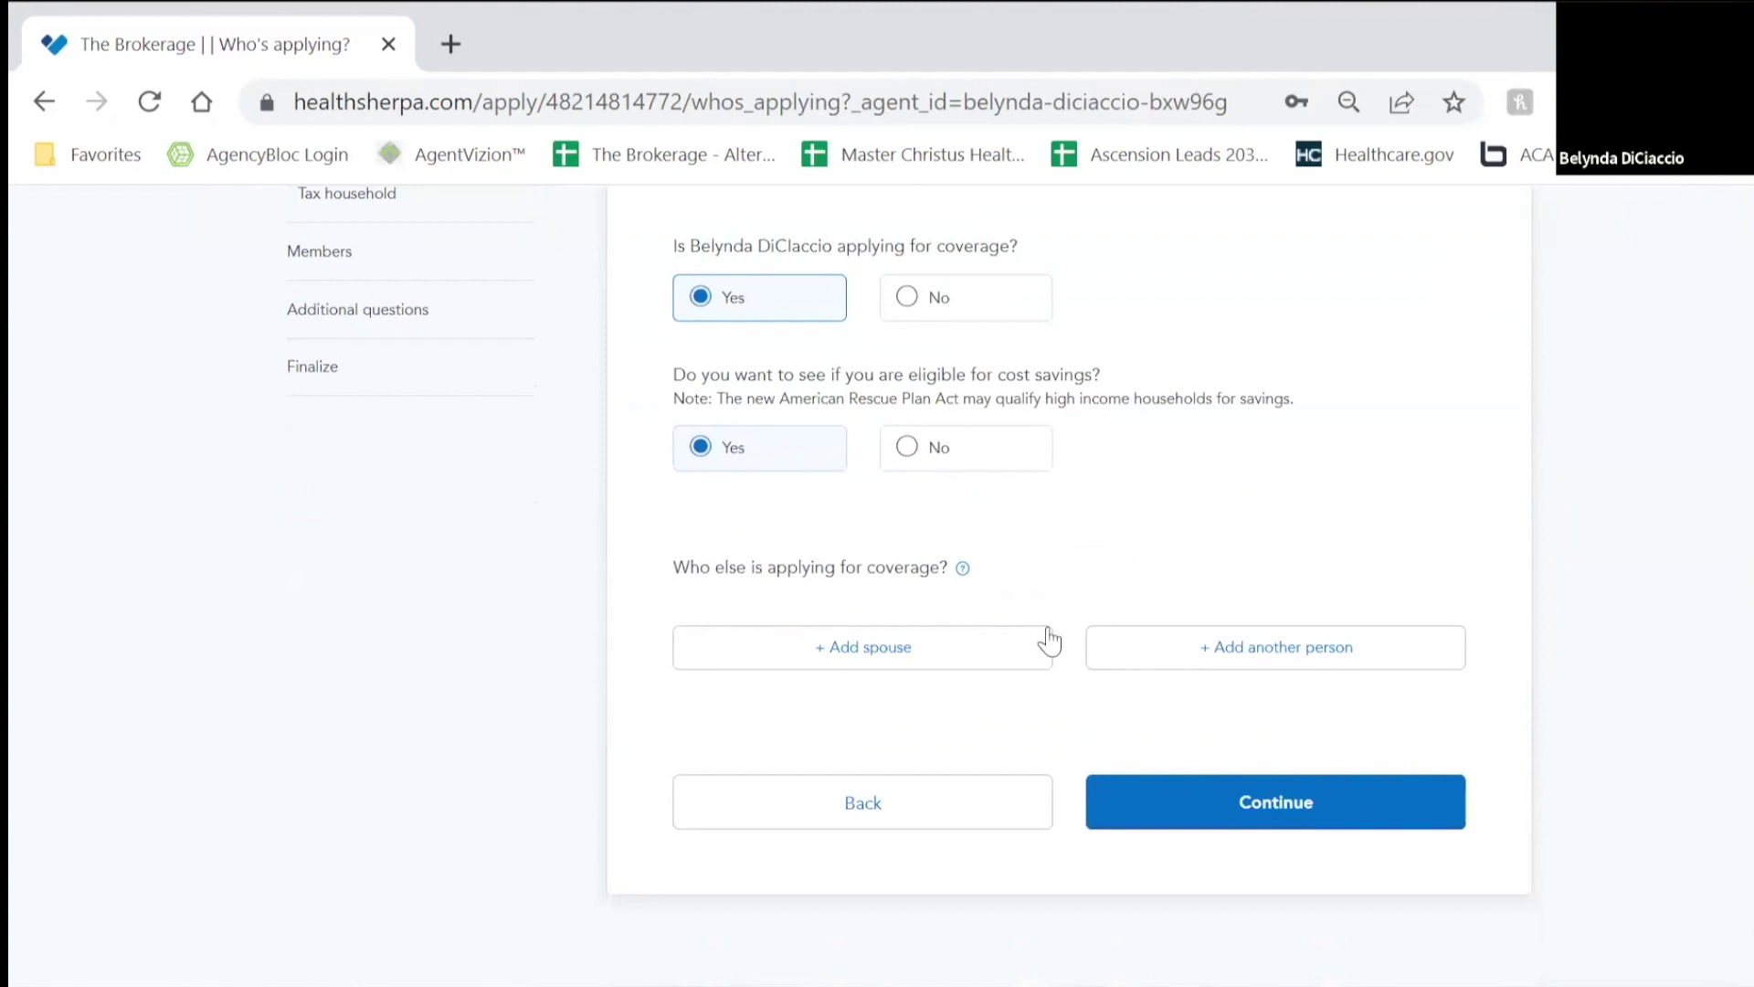
{"action": "left_click", "coordinate": [971, 654]}
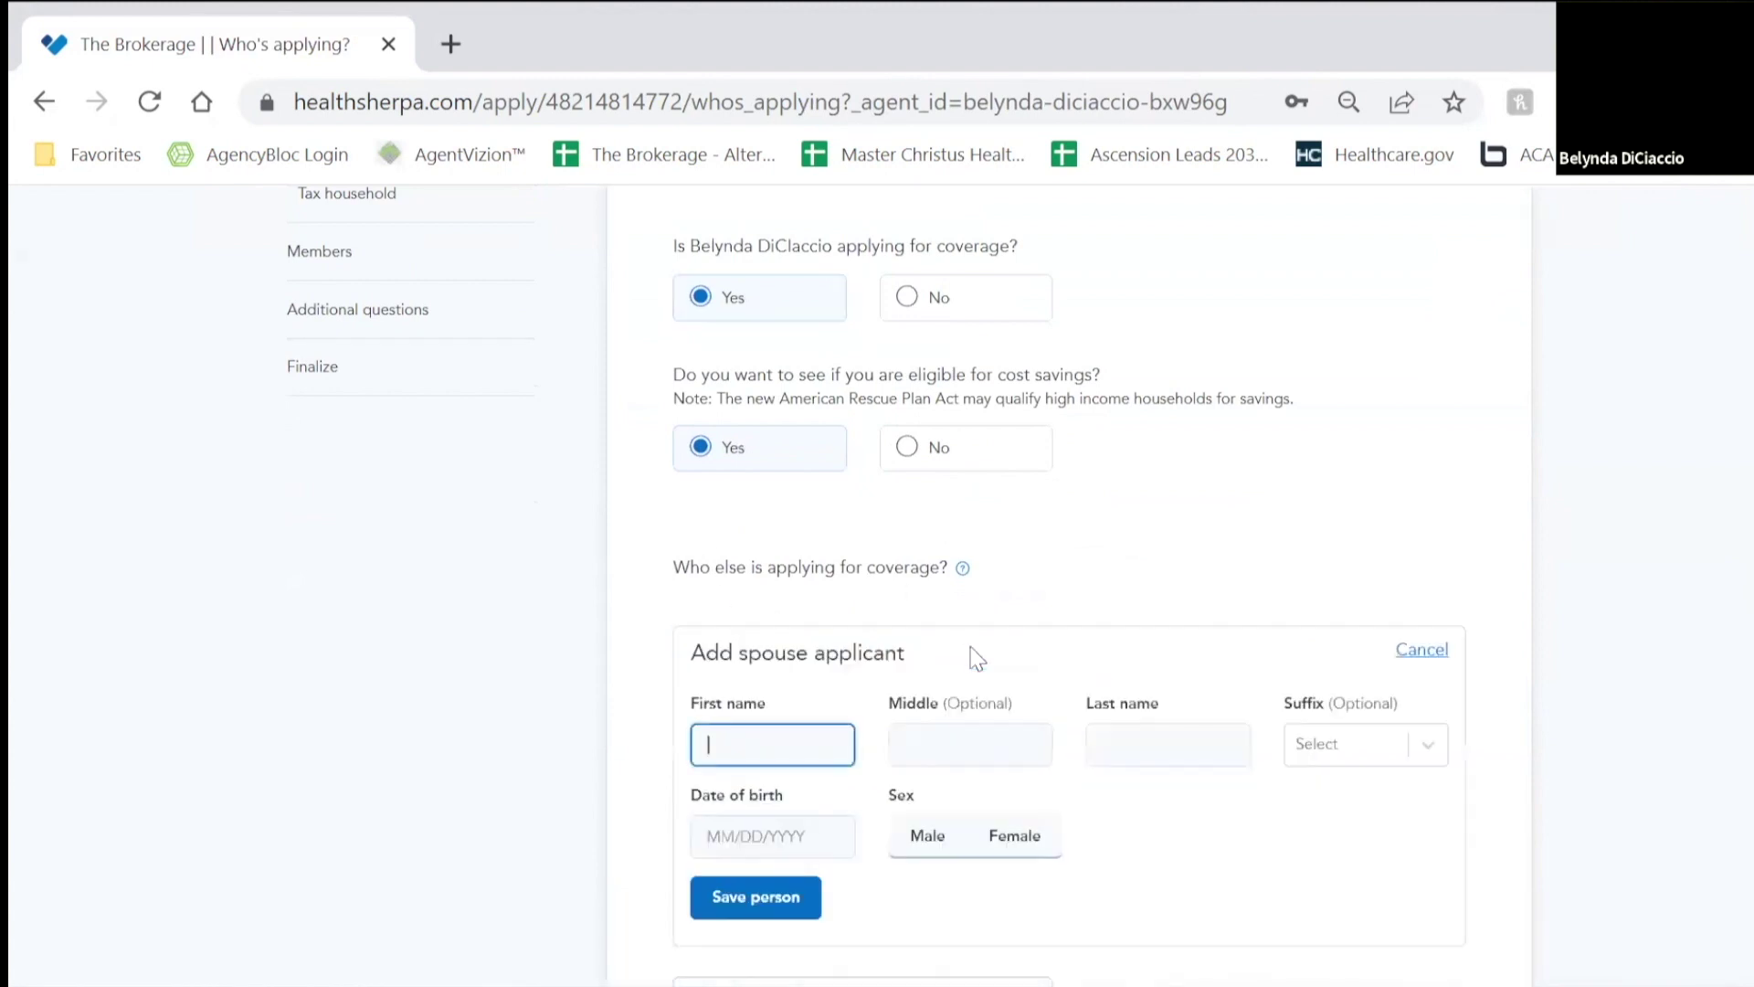
{"action": "left_click", "coordinate": [744, 745]}
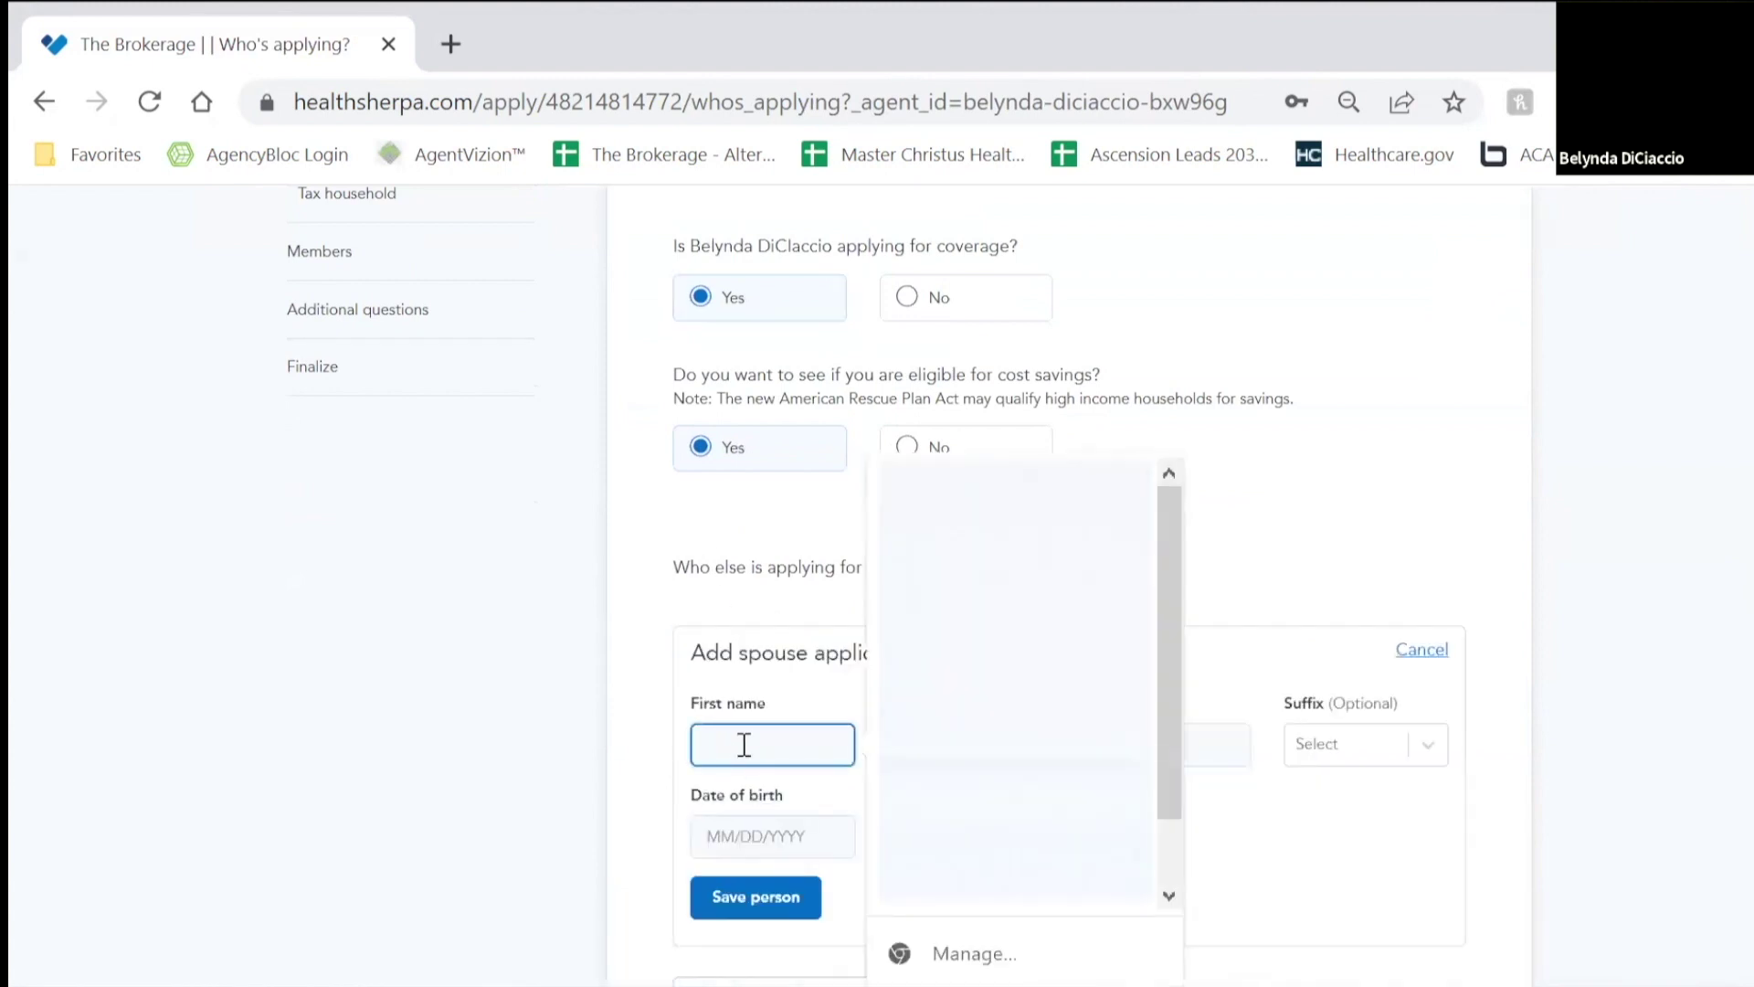
{"action": "key", "text": "Tab"}
{"action": "key", "text": "Tab"}
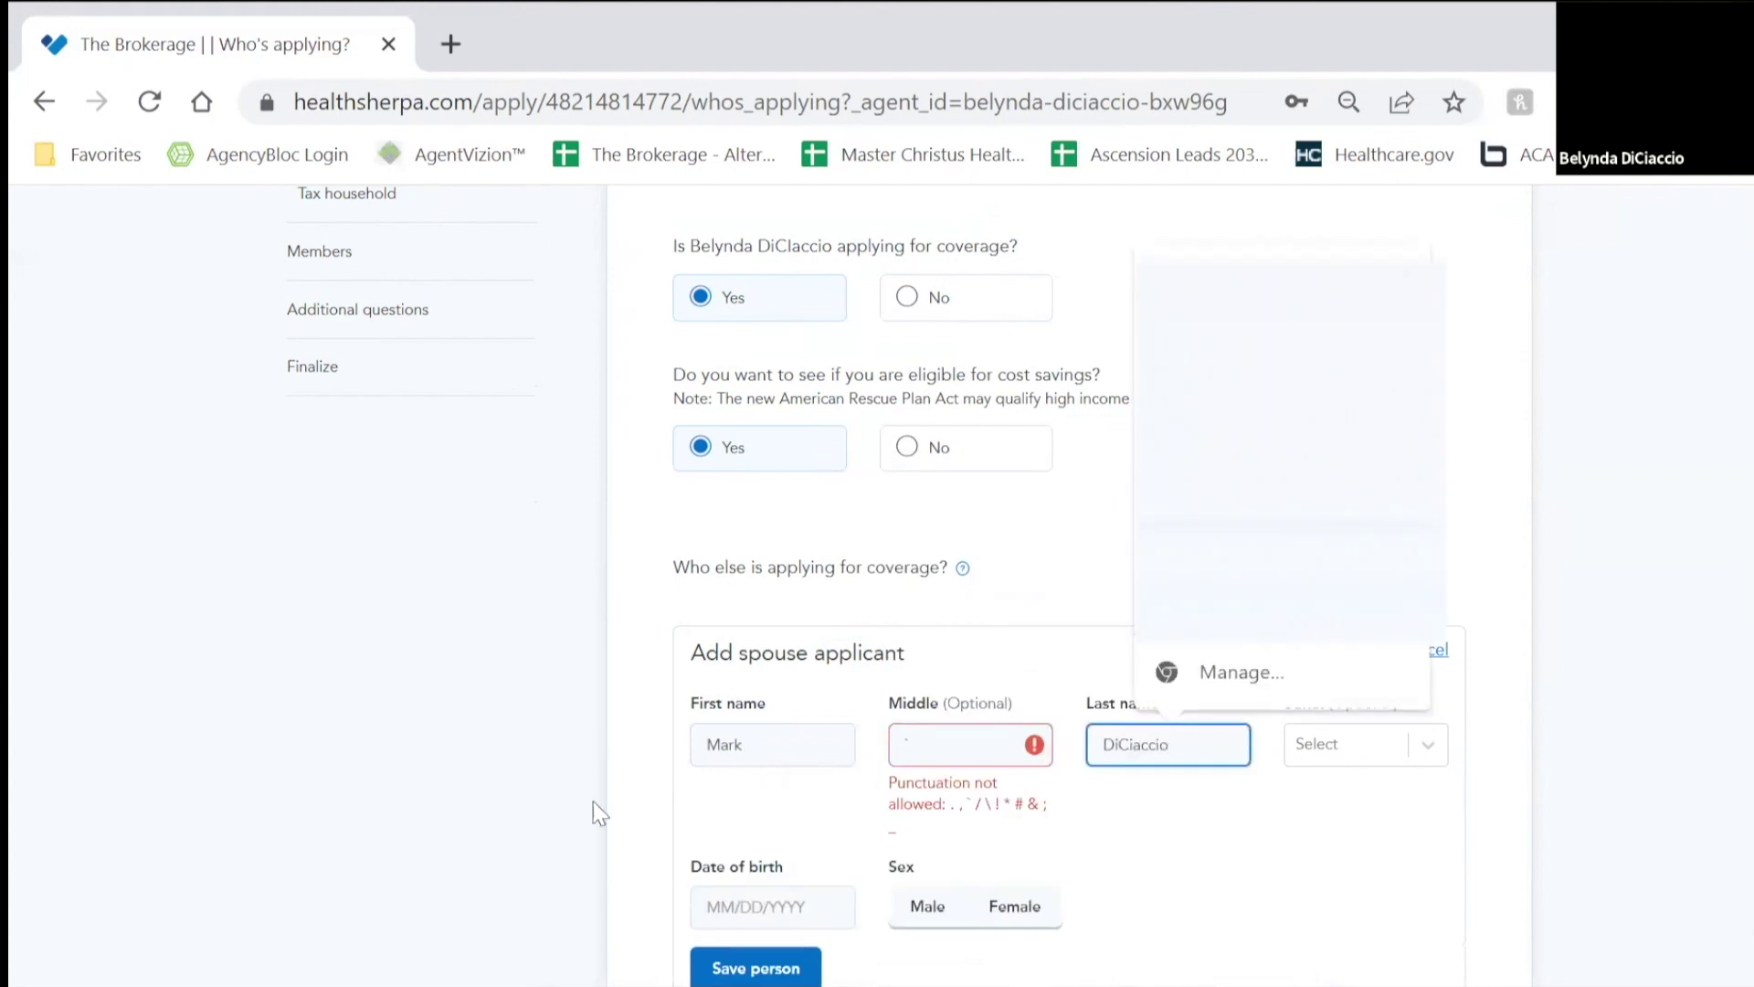
{"action": "left_click", "coordinate": [927, 751]}
{"action": "key", "text": "BackSpace"}
{"action": "left_click", "coordinate": [785, 850]}
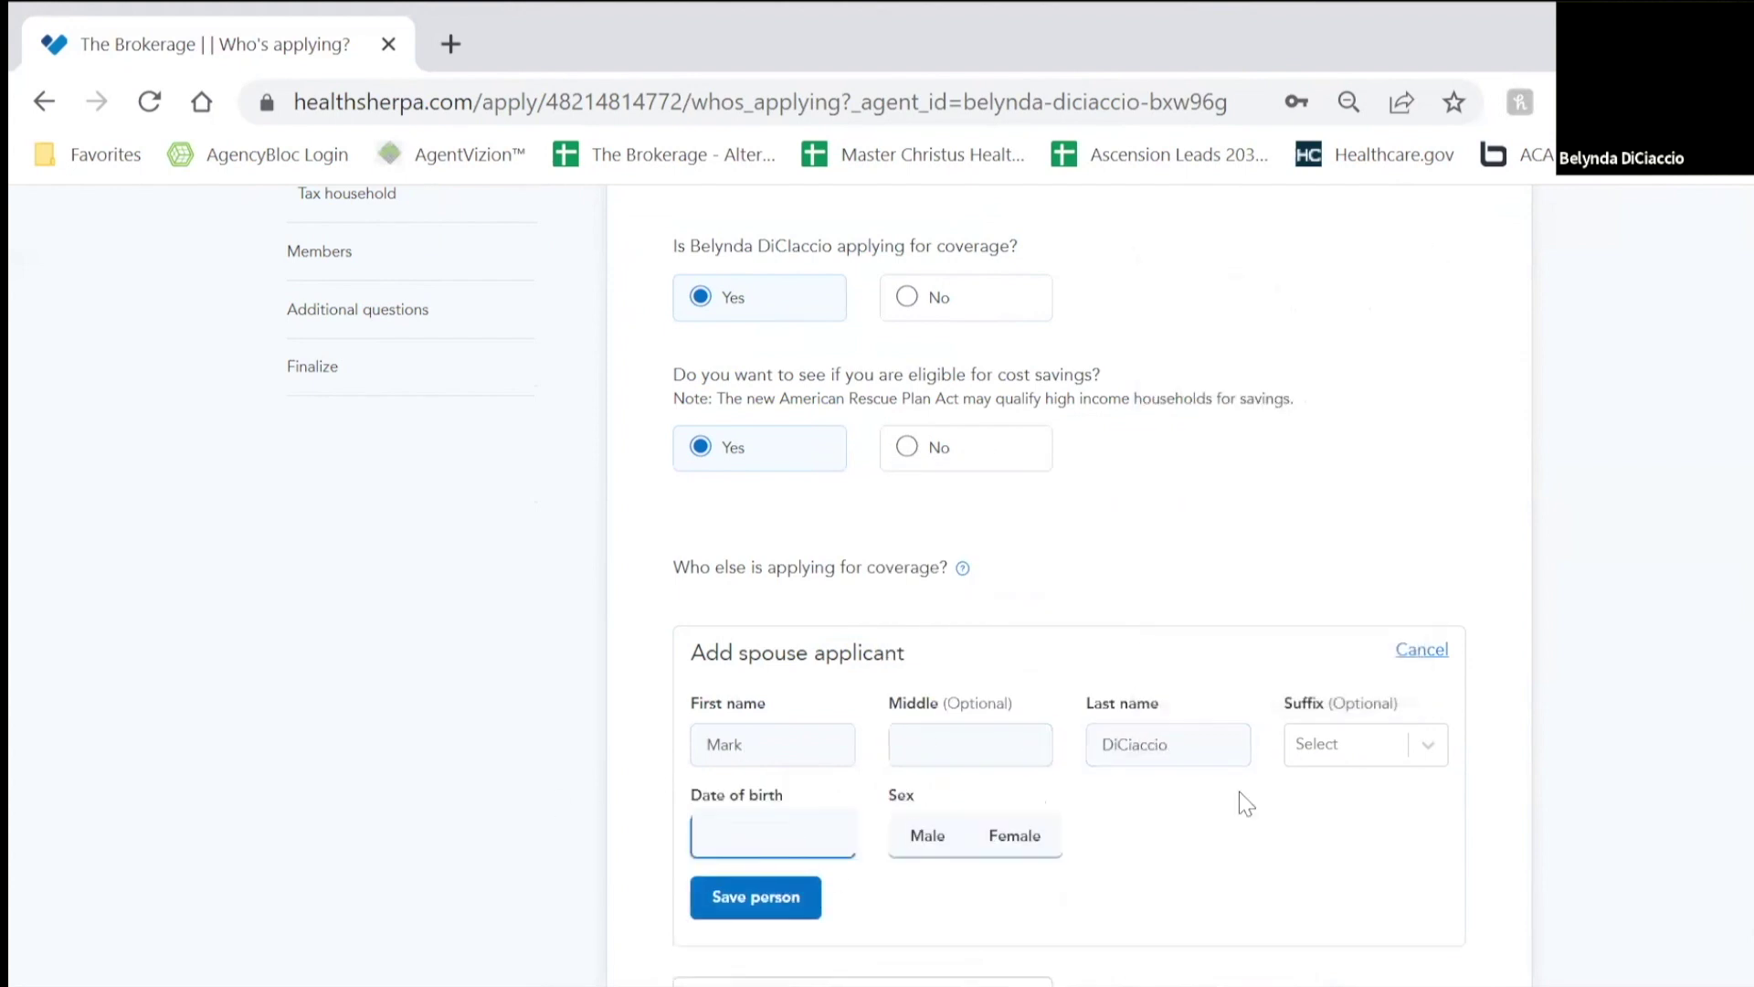
{"action": "left_click", "coordinate": [928, 835]}
{"action": "scroll", "coordinate": [849, 785], "scroll_direction": "down", "scroll_amount": 2}
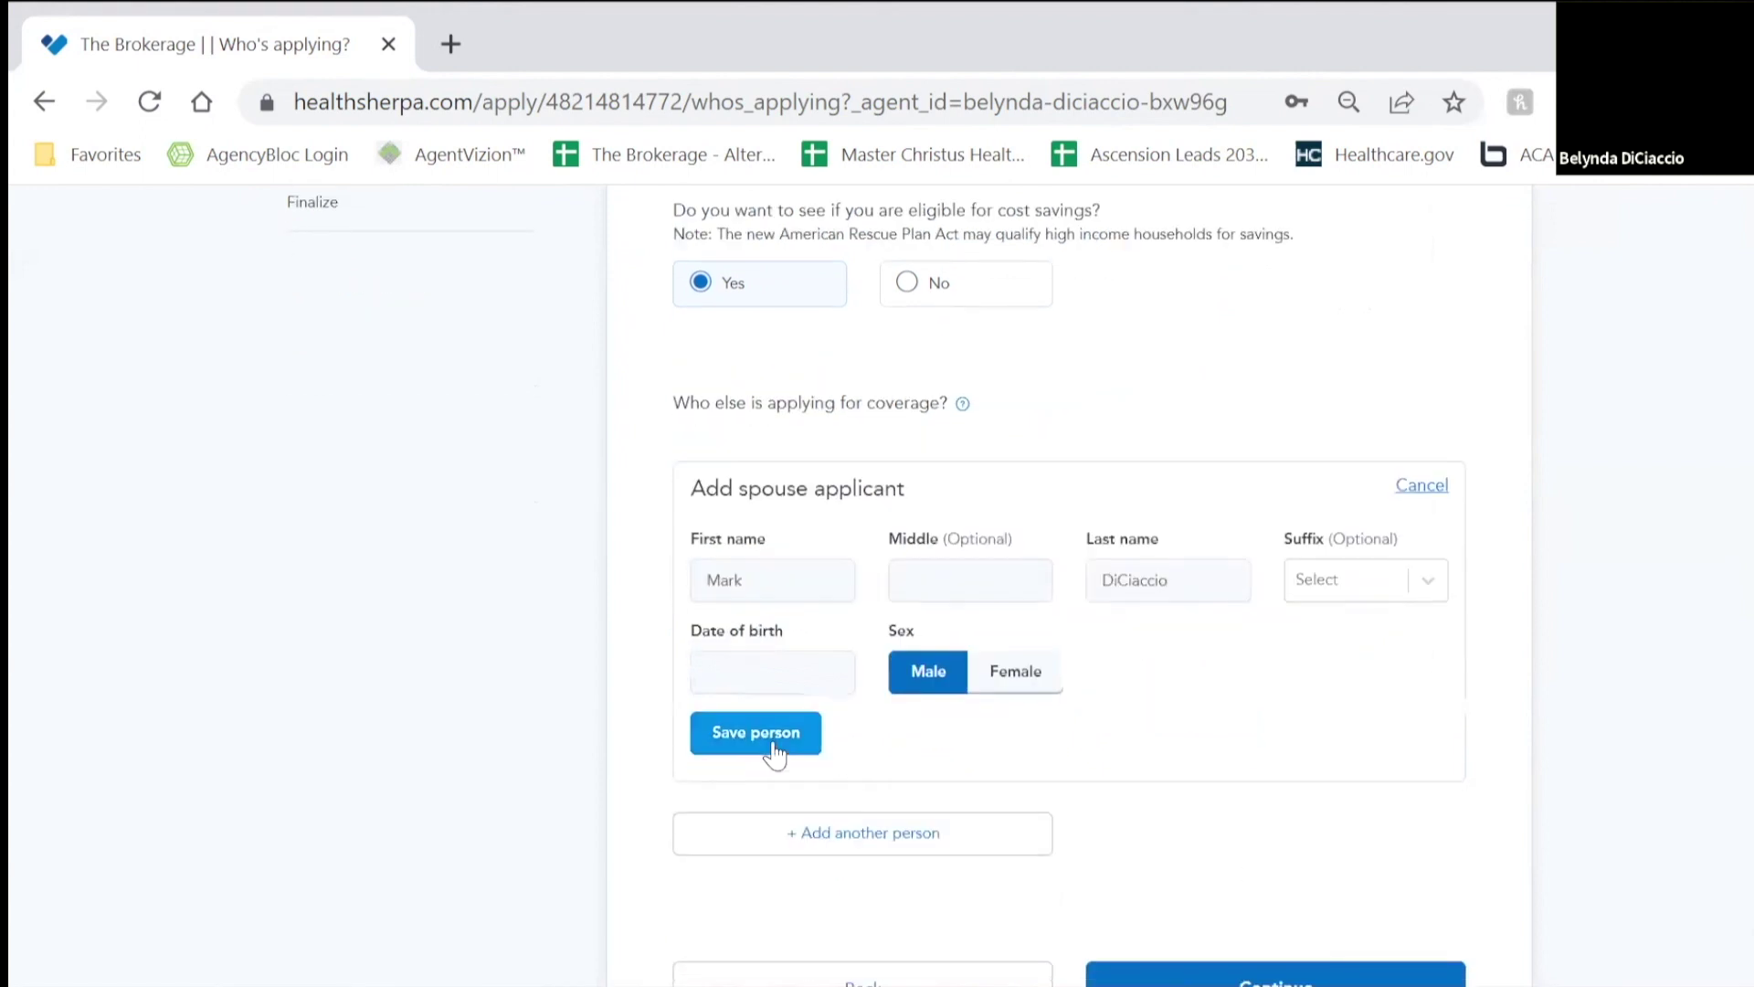
{"action": "left_click", "coordinate": [765, 735]}
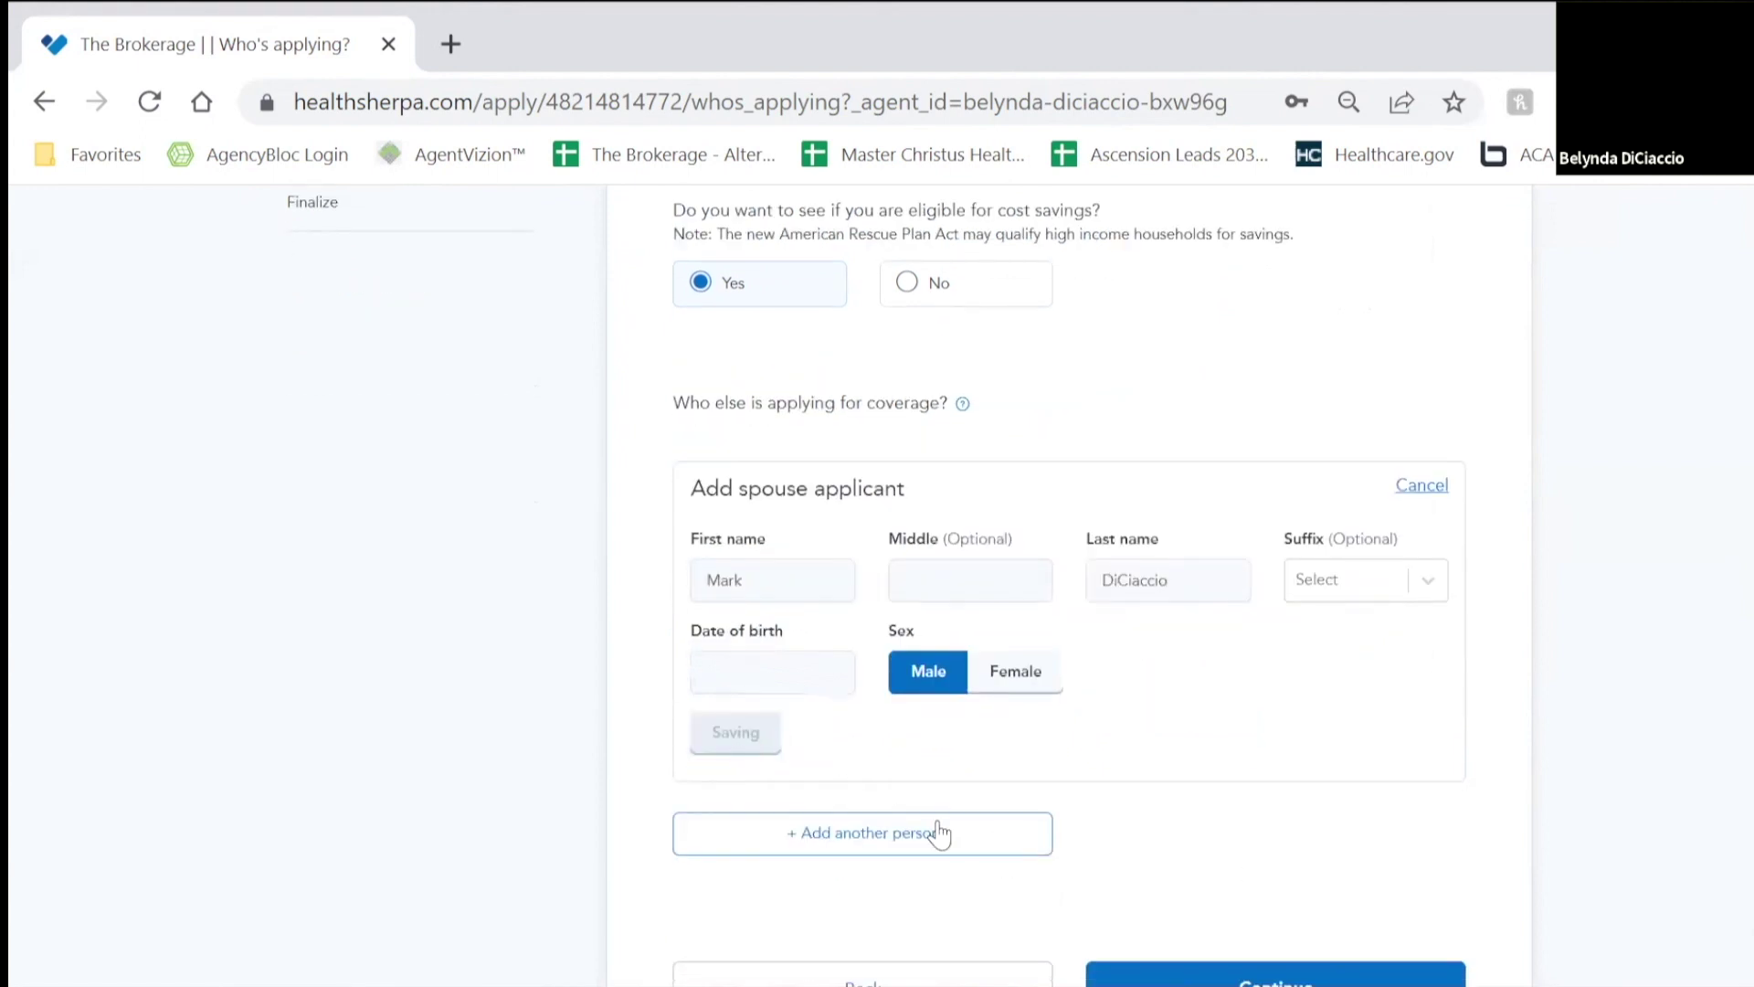
Step: Add the child as an applicant with relationship Child, save, and continue
{"action": "left_click", "coordinate": [831, 534]}
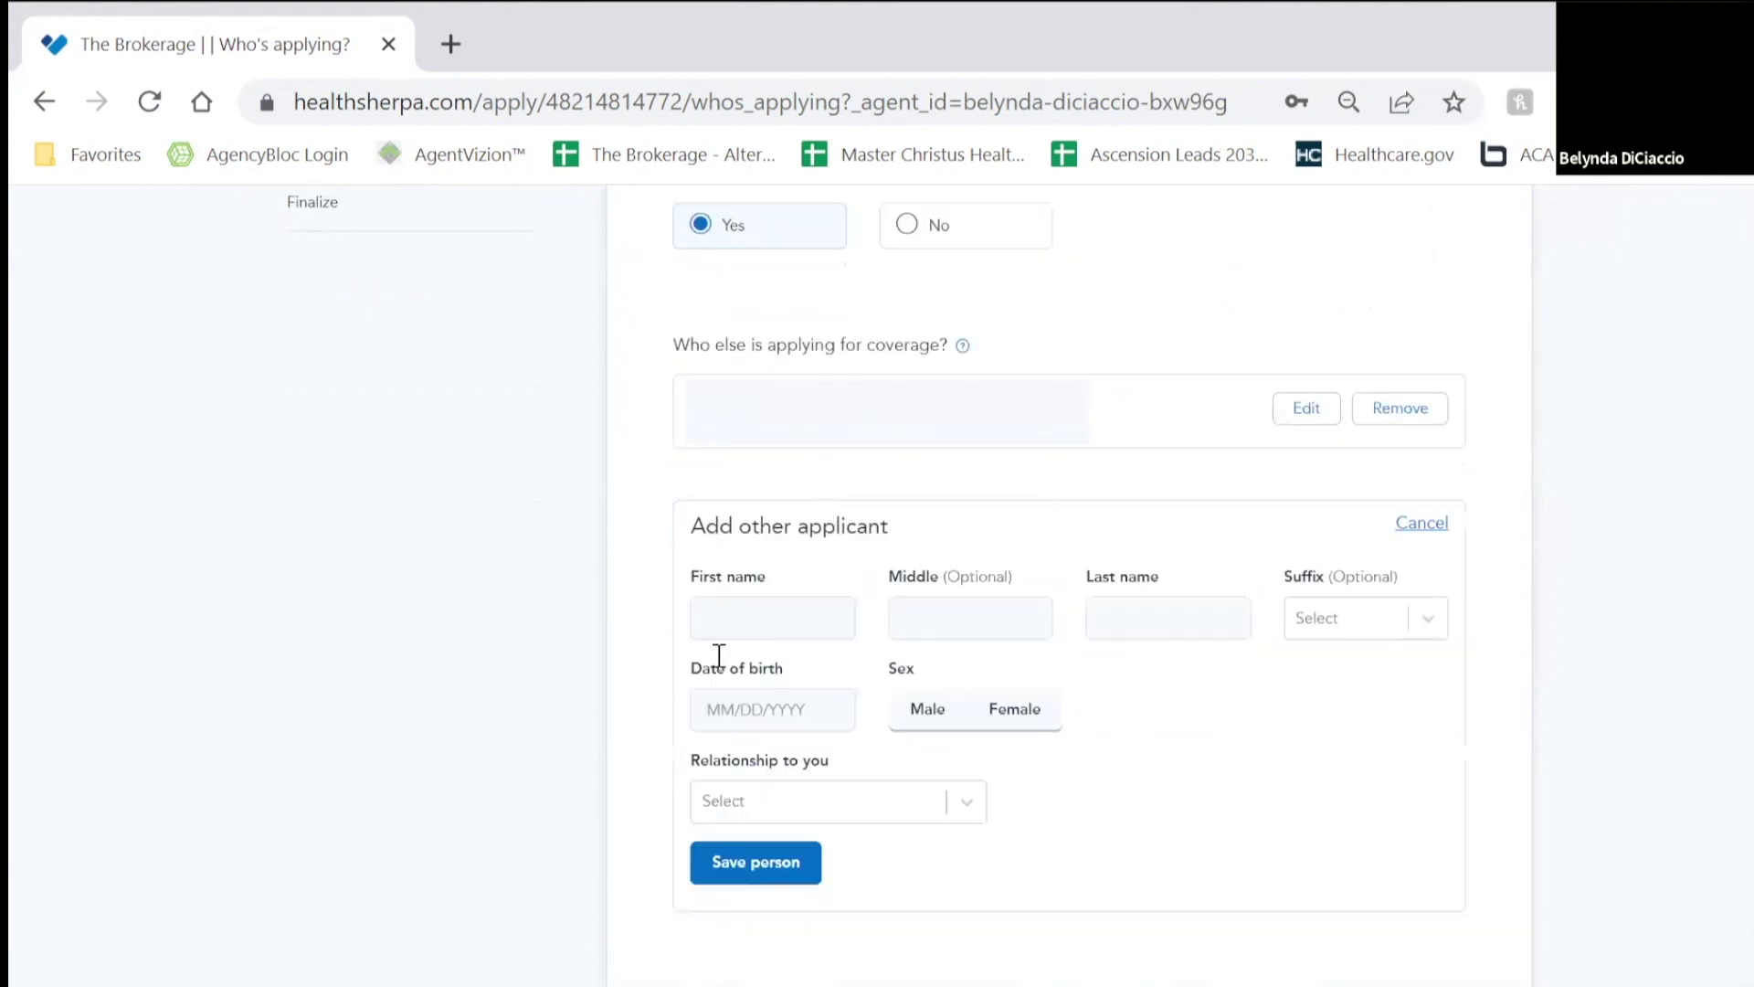
{"action": "left_click", "coordinate": [809, 634]}
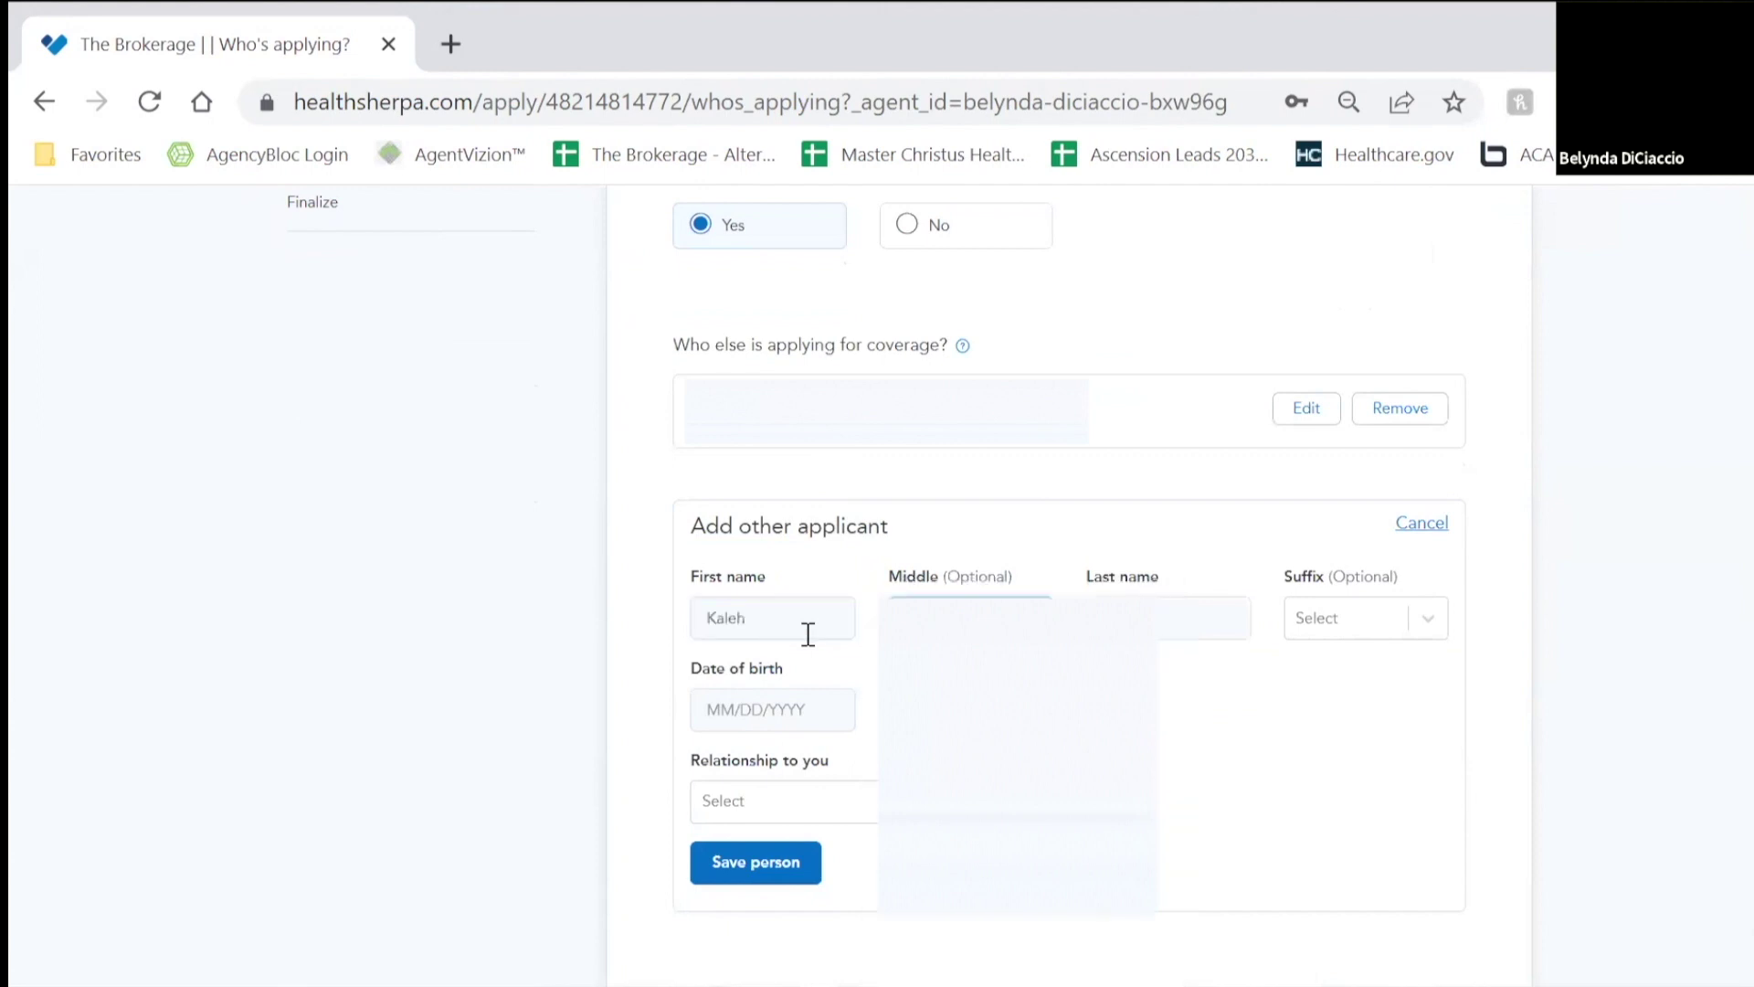
{"action": "key", "text": "Tab"}
{"action": "left_click", "coordinate": [796, 618]}
{"action": "key", "text": "Tab"}
{"action": "key", "text": "Tab"}
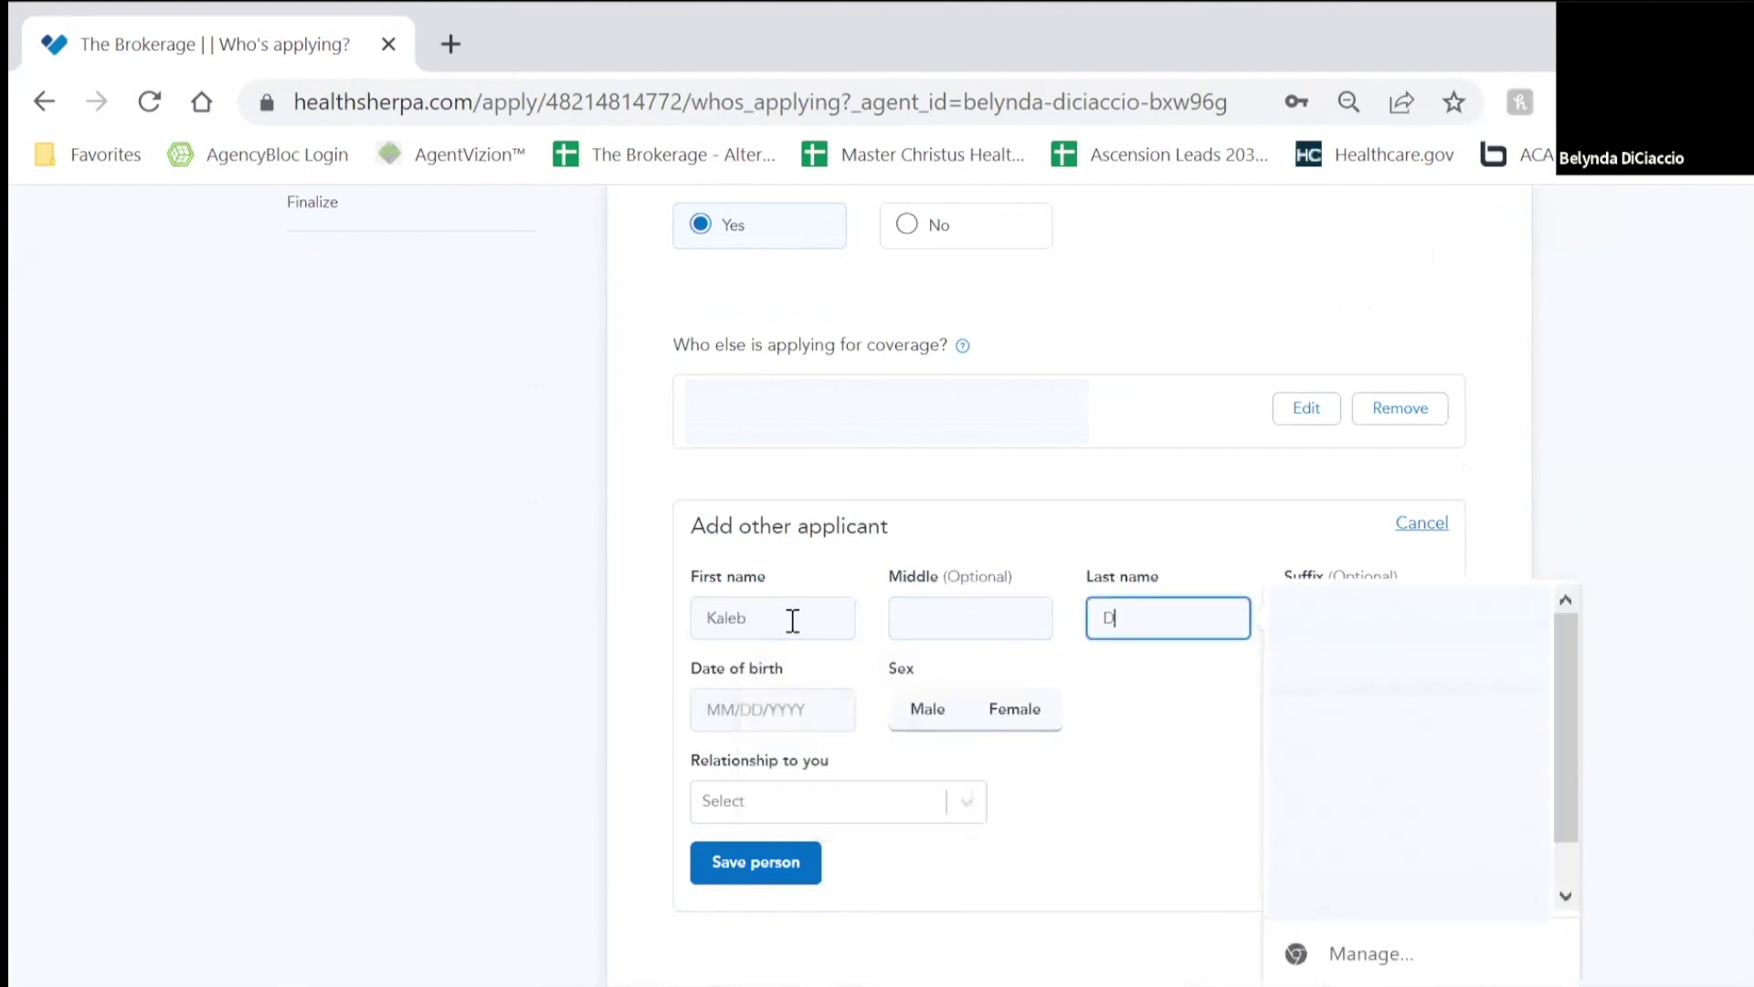
{"action": "key", "text": "Tab"}
{"action": "key", "text": "Tab"}
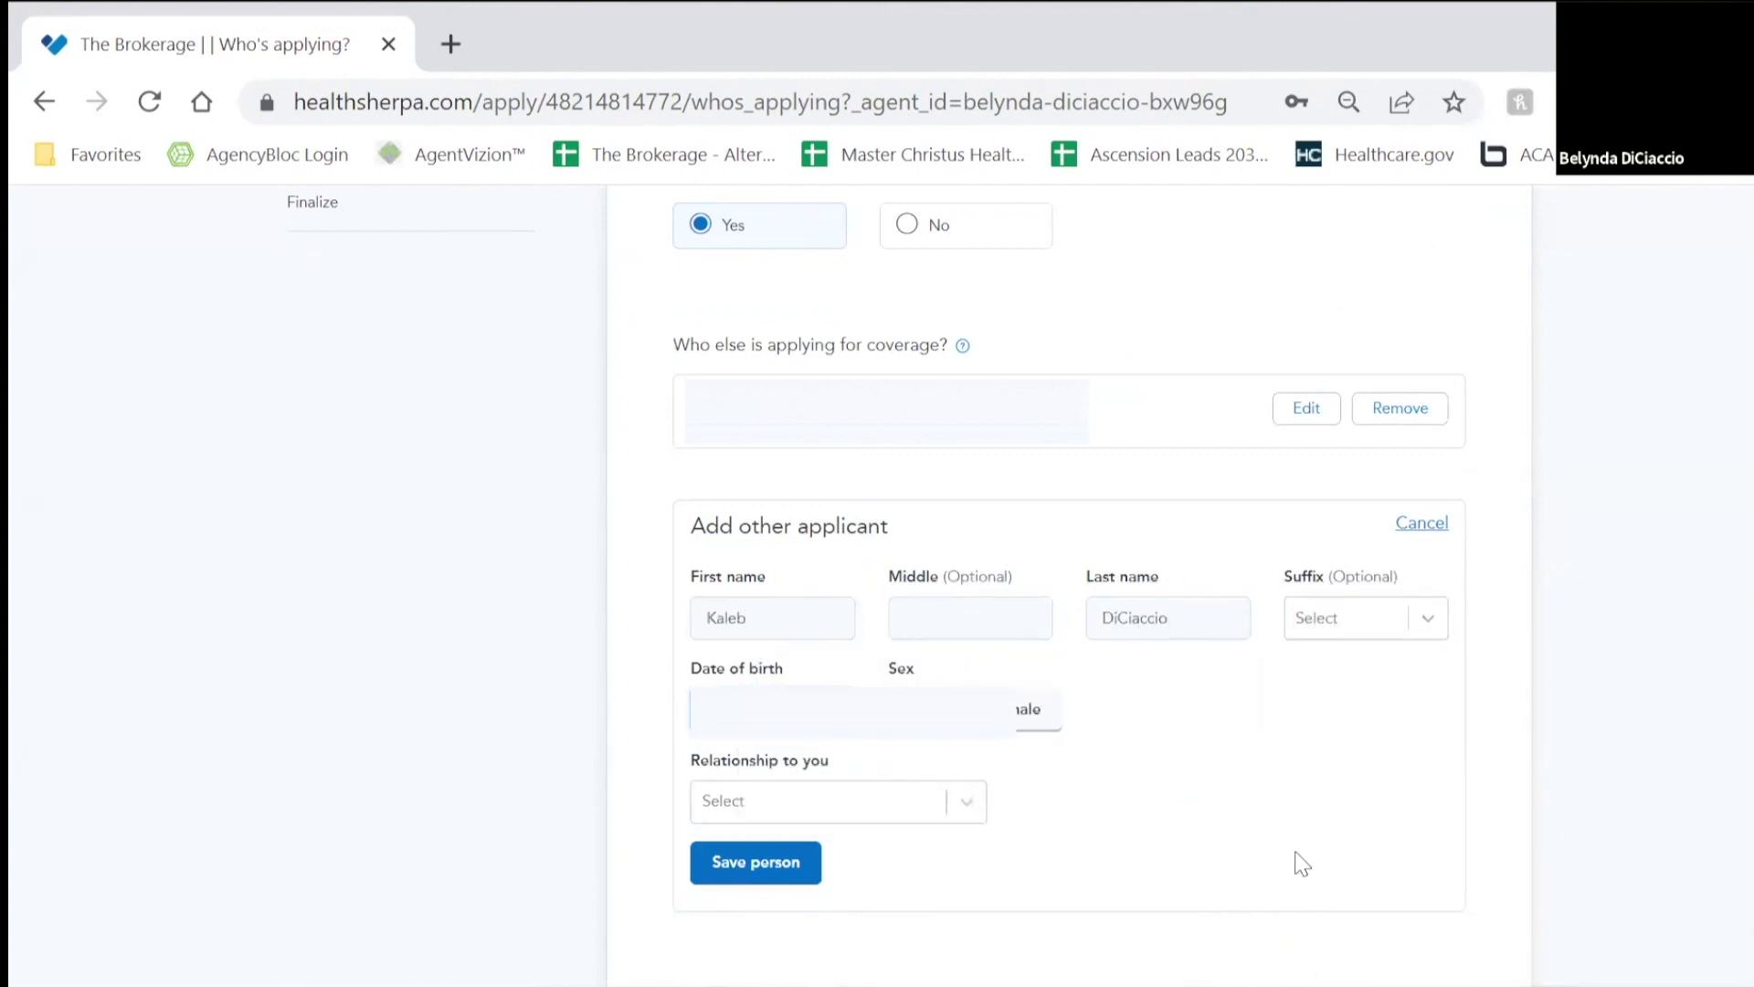
{"action": "left_click", "coordinate": [892, 801]}
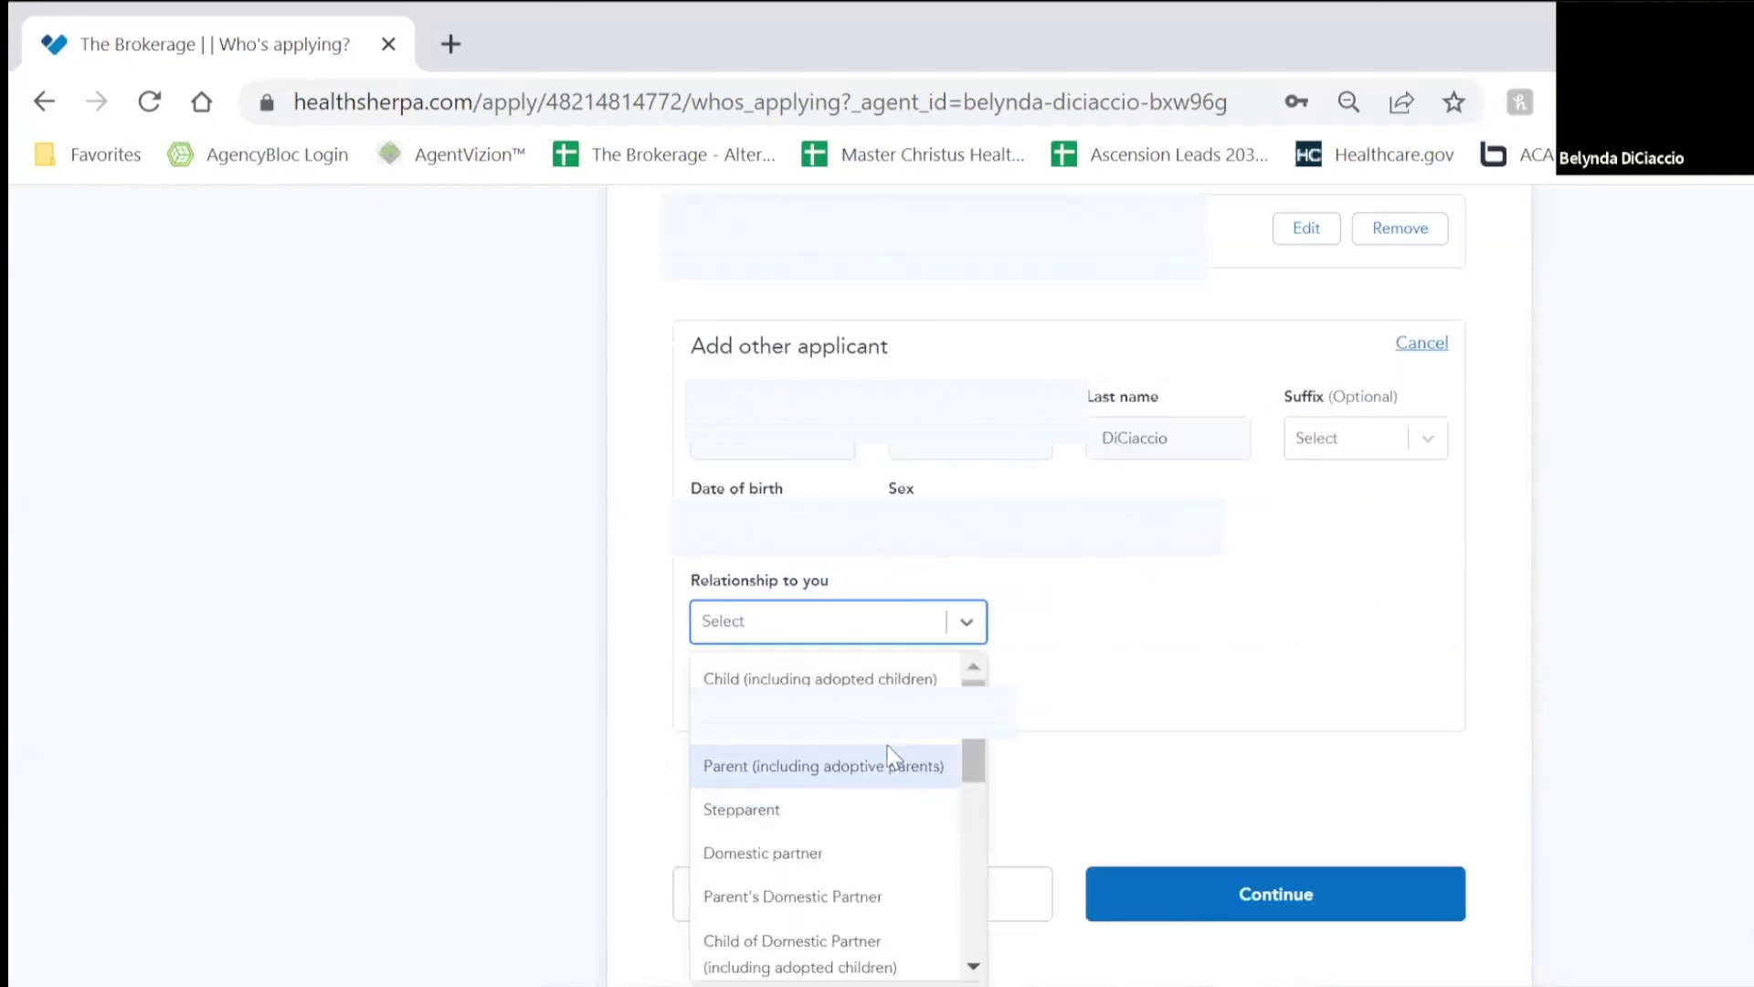
{"action": "left_click", "coordinate": [893, 683]}
{"action": "left_click", "coordinate": [771, 682]}
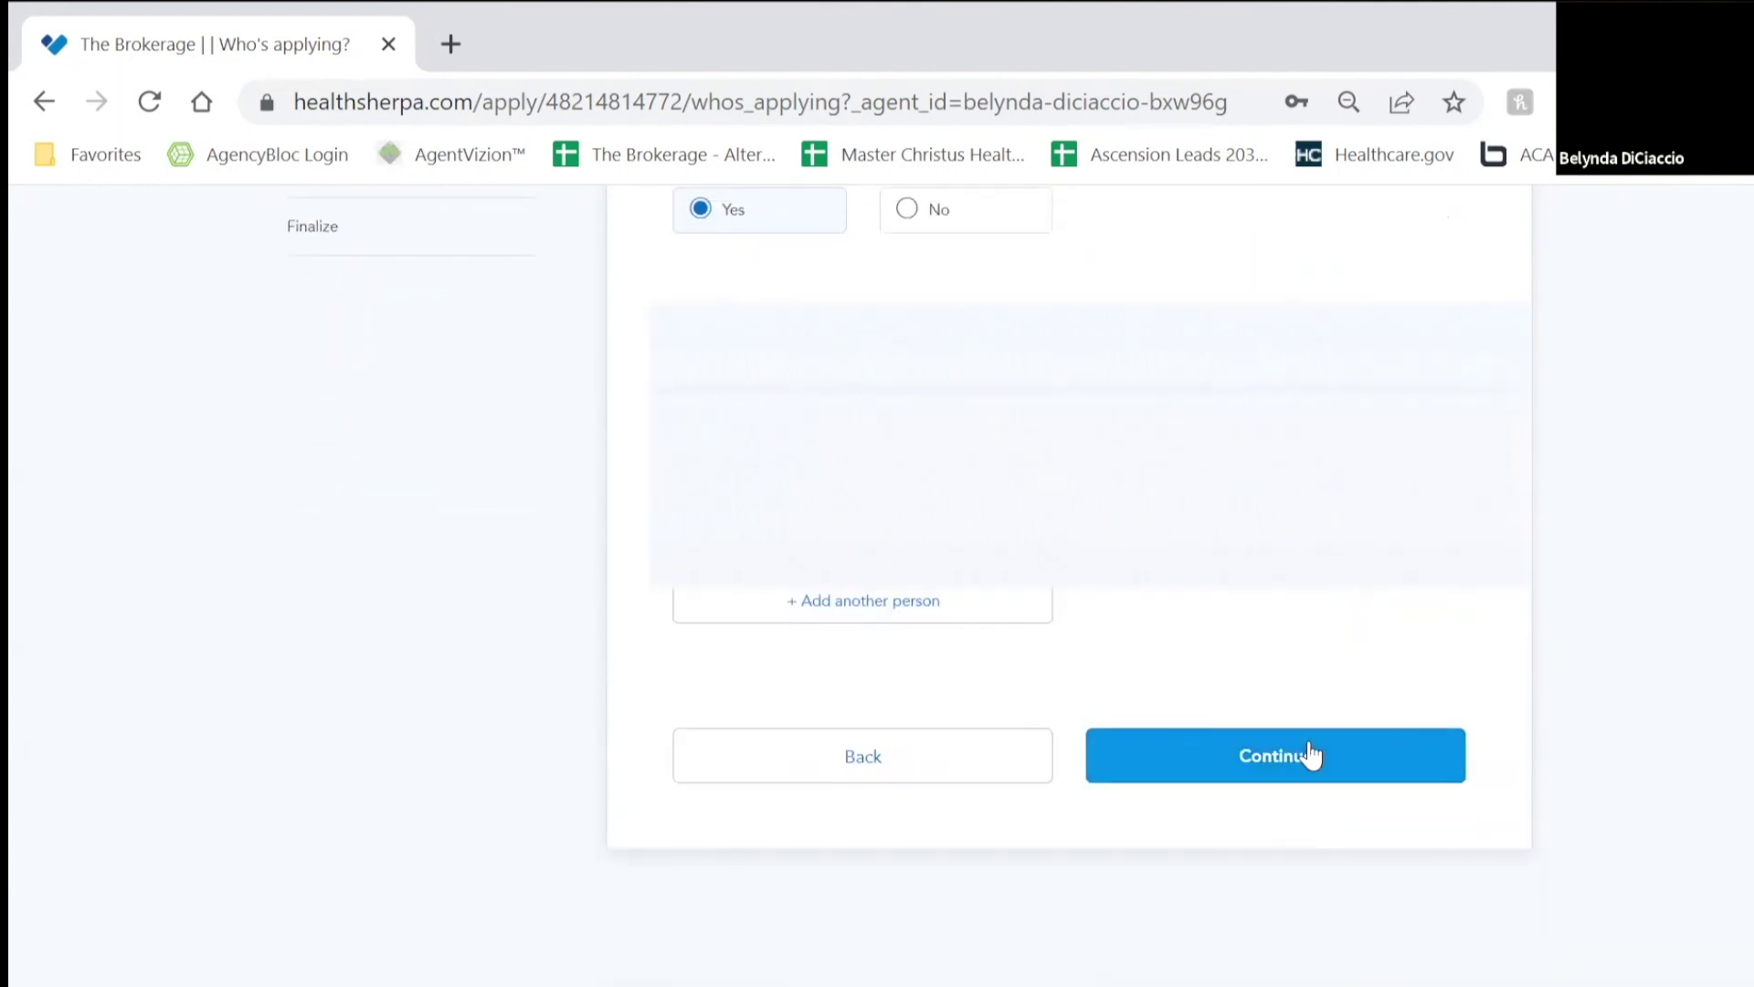
{"action": "left_click", "coordinate": [1307, 754]}
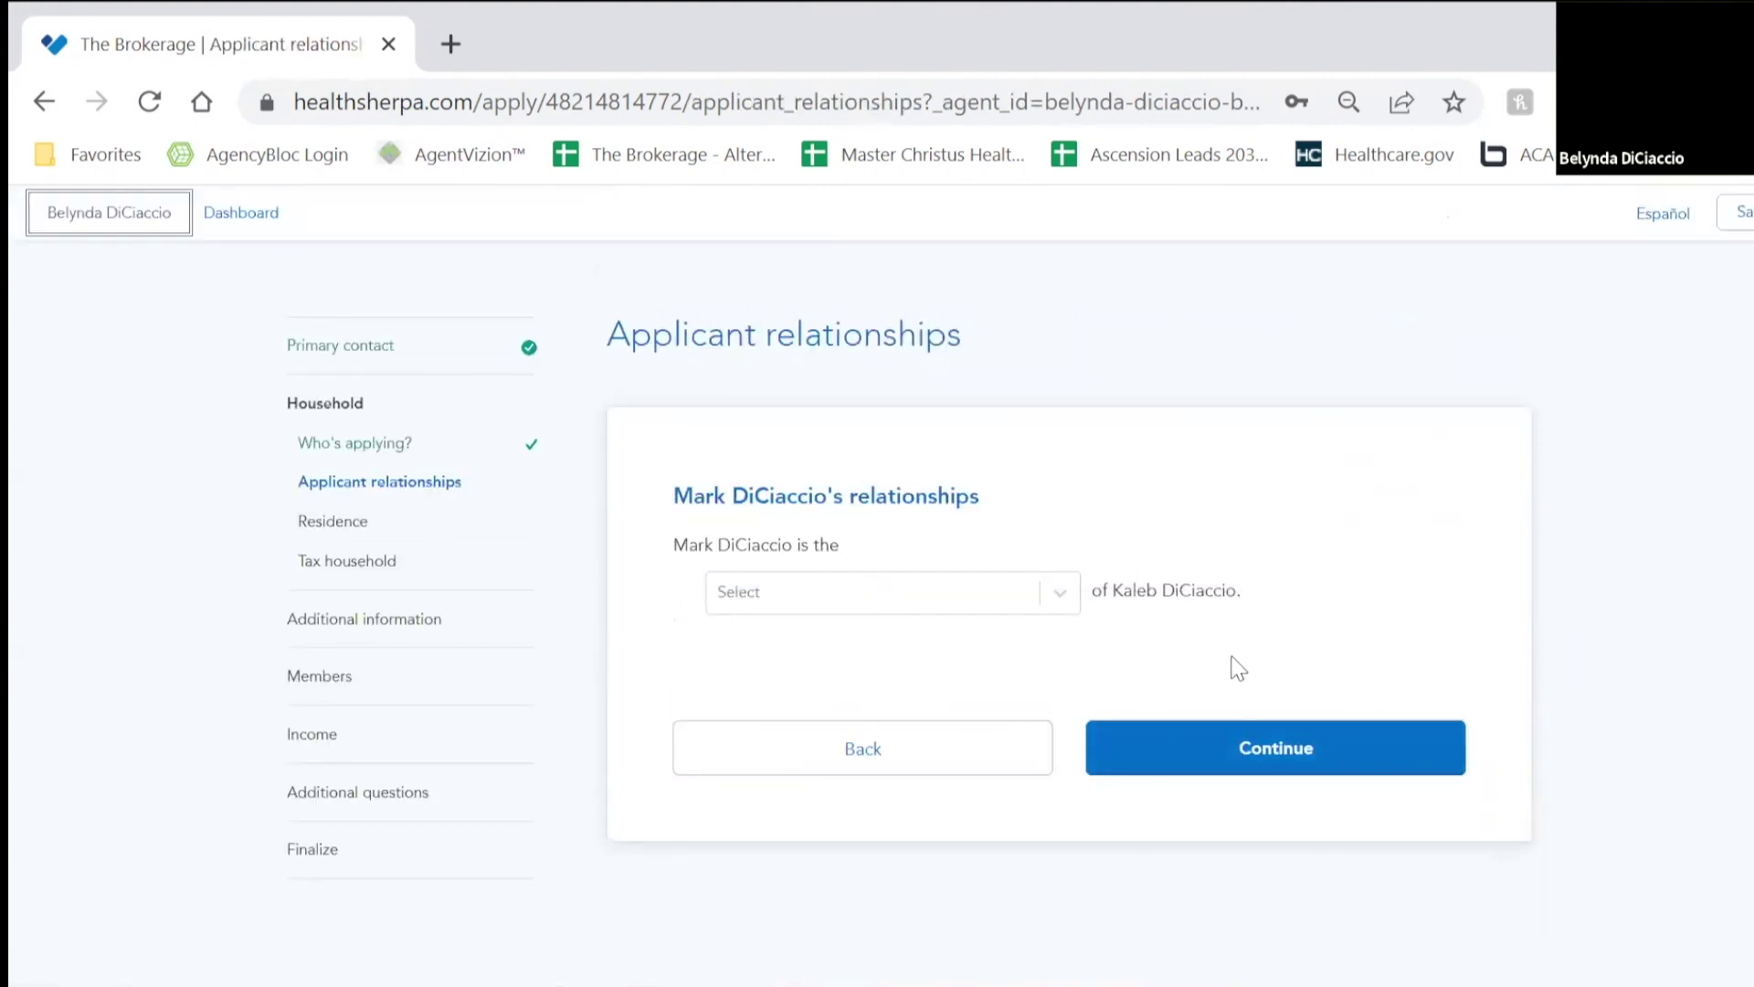
Step: Make the spouse the child's Parent and answer Yes that everyone shares the home address
{"action": "left_click", "coordinate": [1060, 593]}
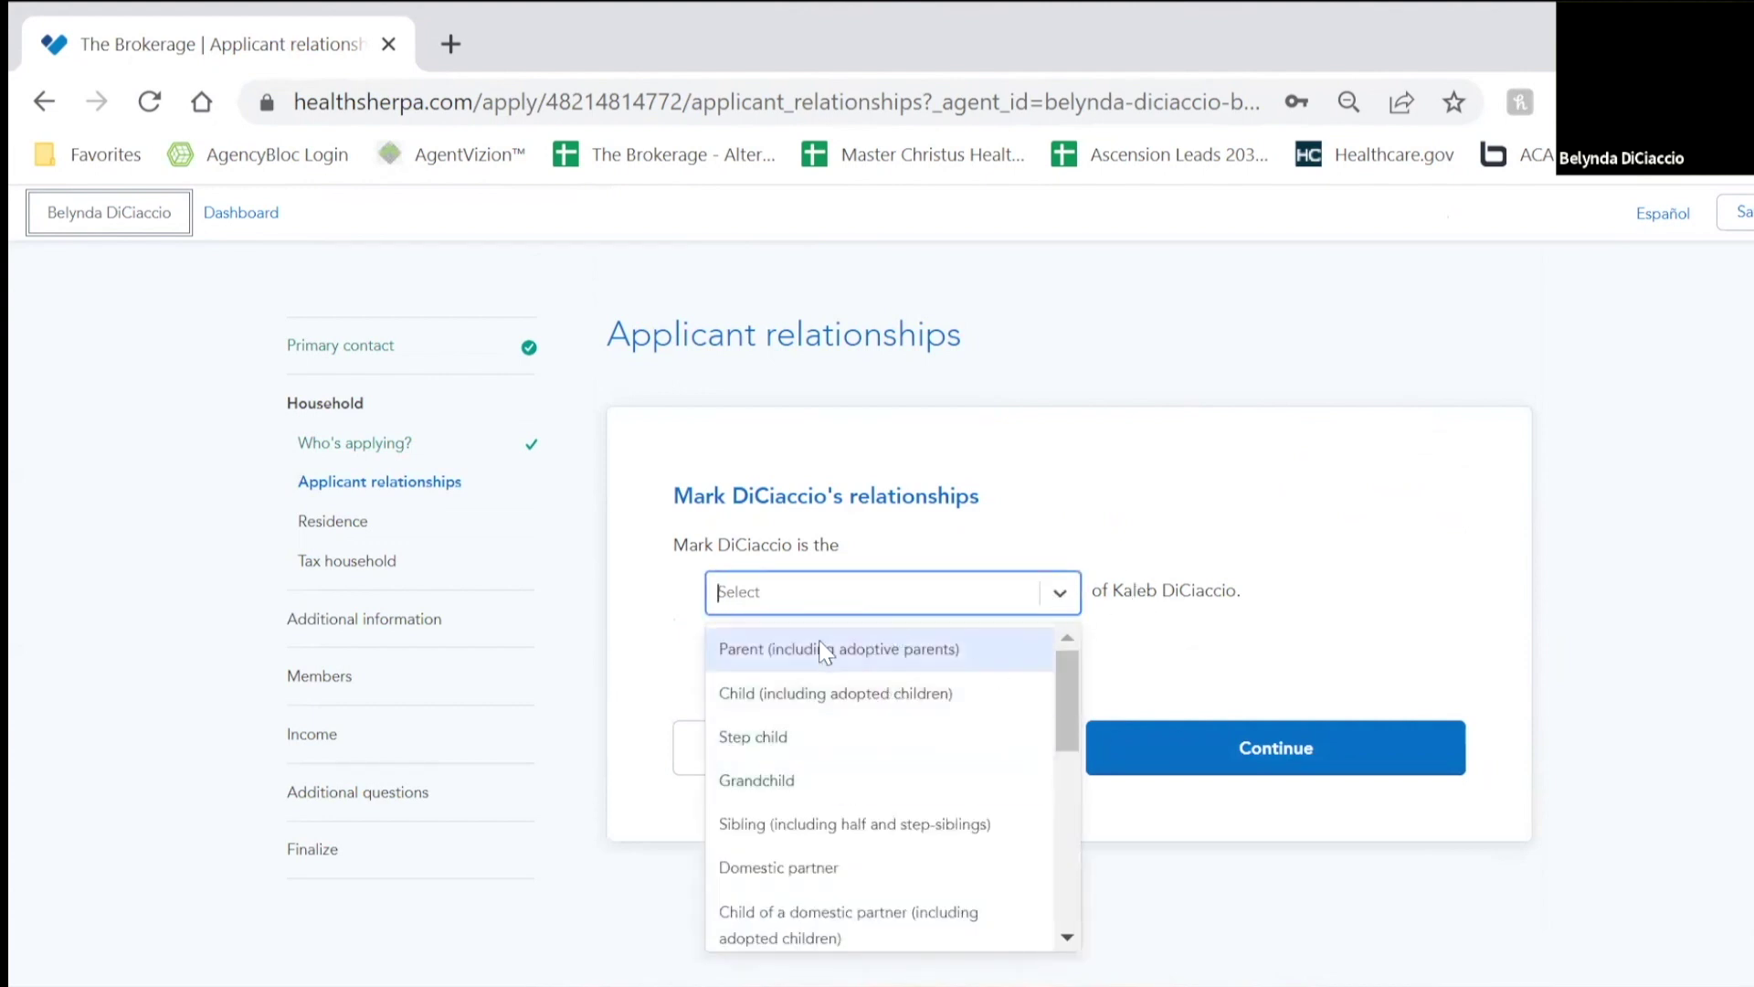
{"action": "left_click", "coordinate": [775, 651]}
{"action": "left_click", "coordinate": [1291, 756]}
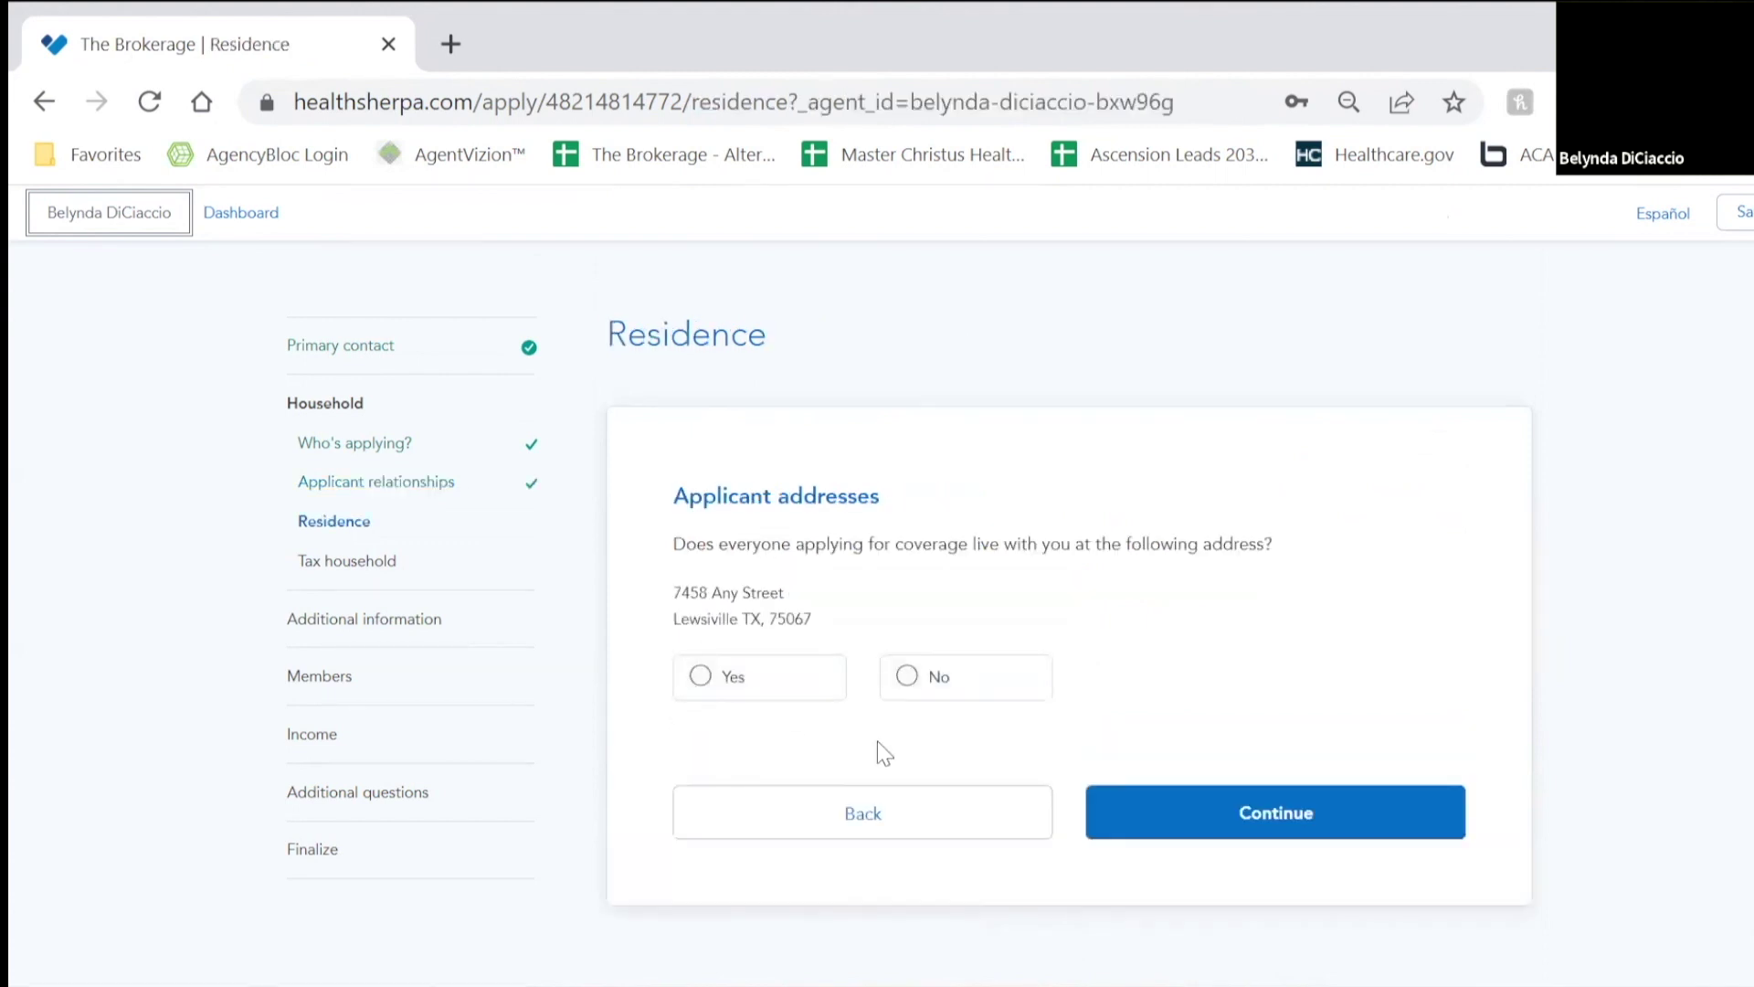
{"action": "left_click", "coordinate": [784, 692]}
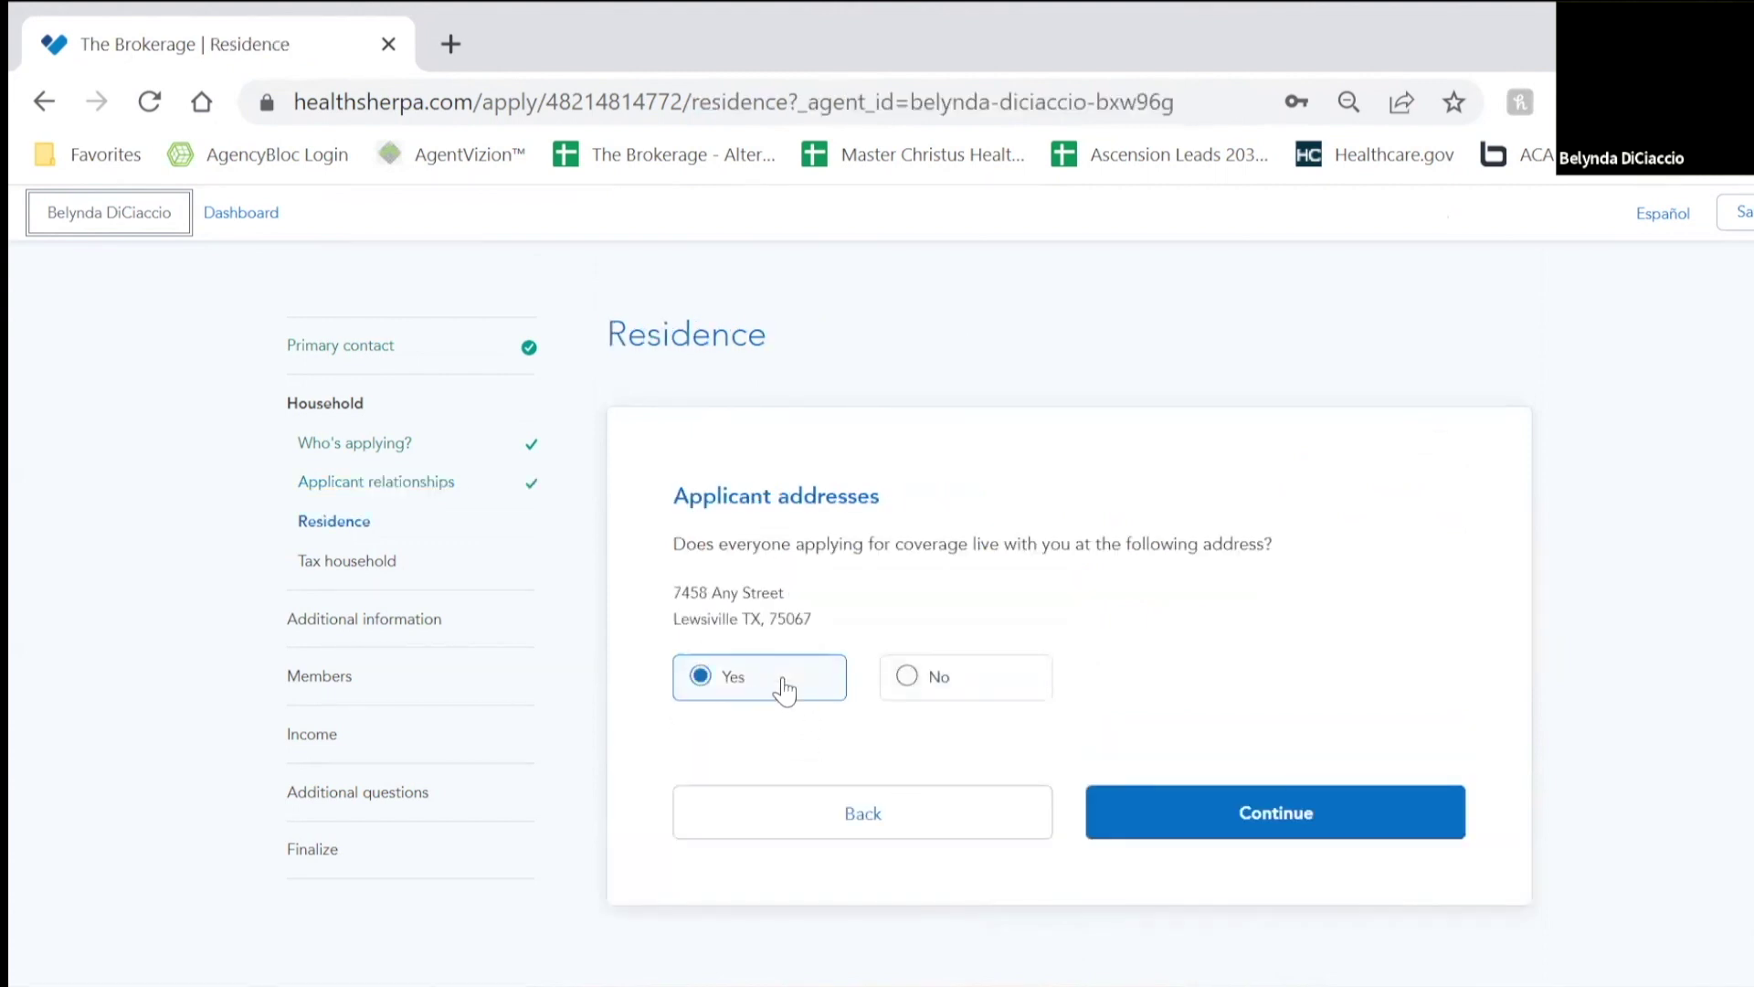
{"action": "left_click", "coordinate": [1267, 810]}
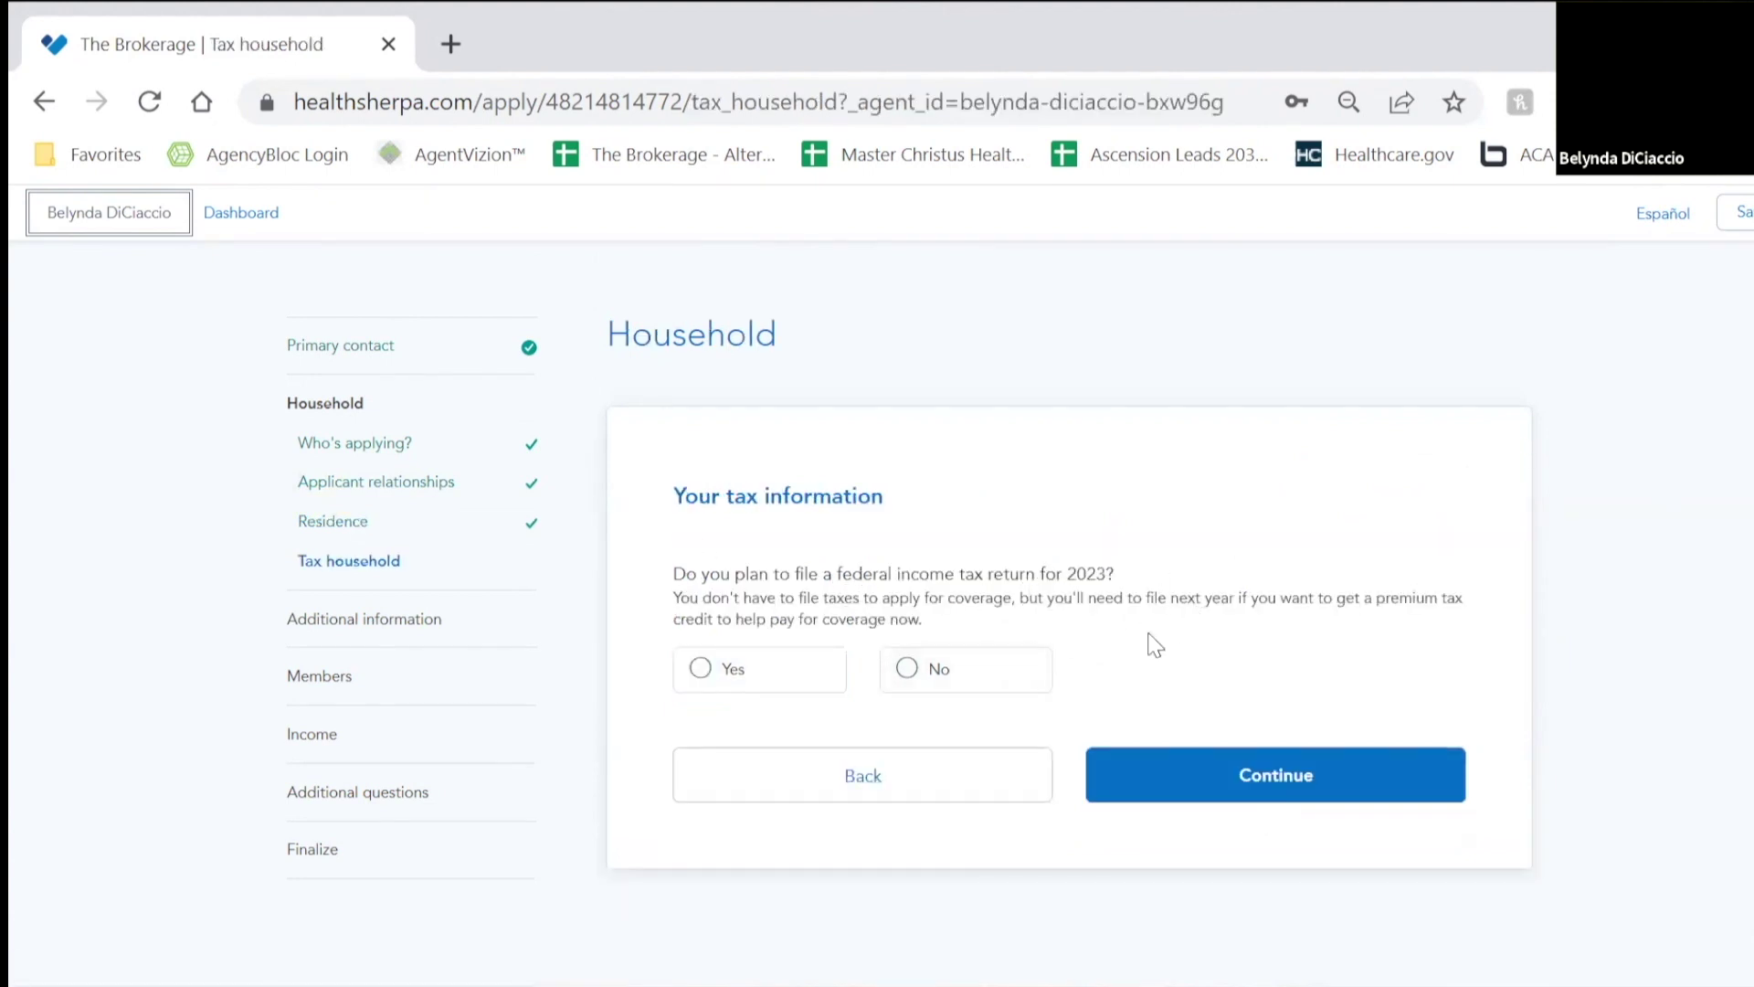
Step: Answer Yes to filing 2023 taxes jointly, claim the child as a dependent, and mark the child unmarried
{"action": "left_click", "coordinate": [776, 680]}
{"action": "scroll", "coordinate": [1303, 755], "scroll_direction": "down", "scroll_amount": 3}
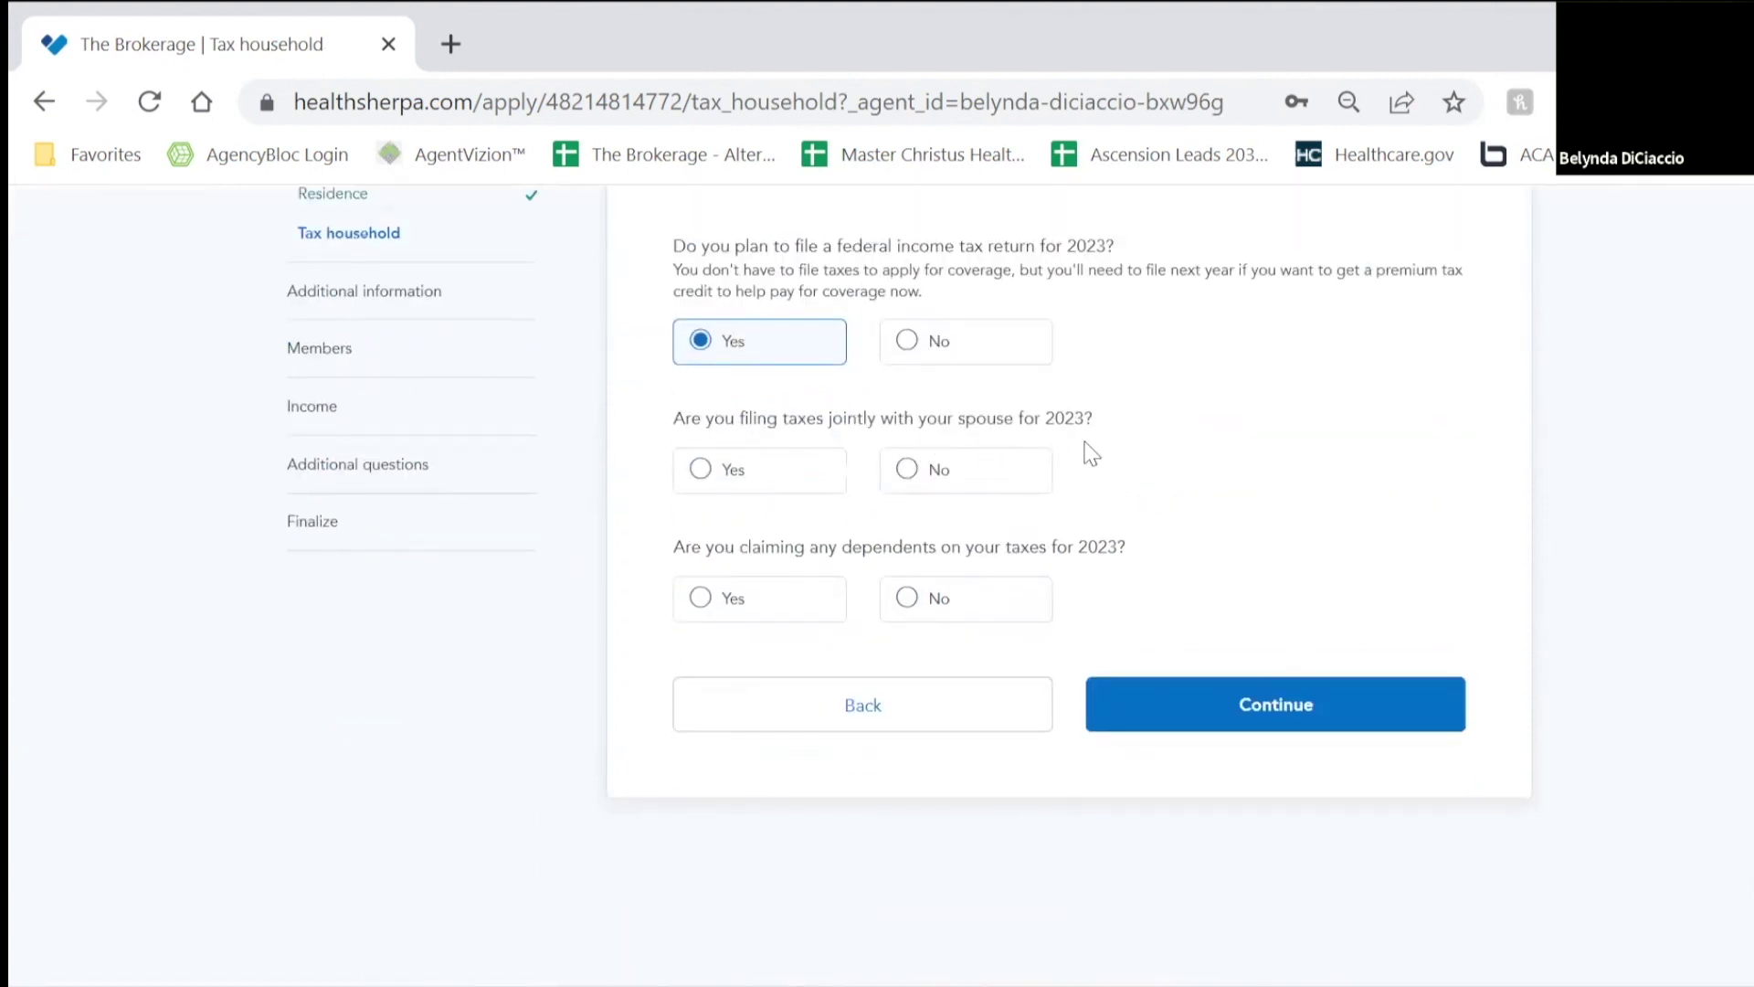
{"action": "left_click", "coordinate": [763, 475]}
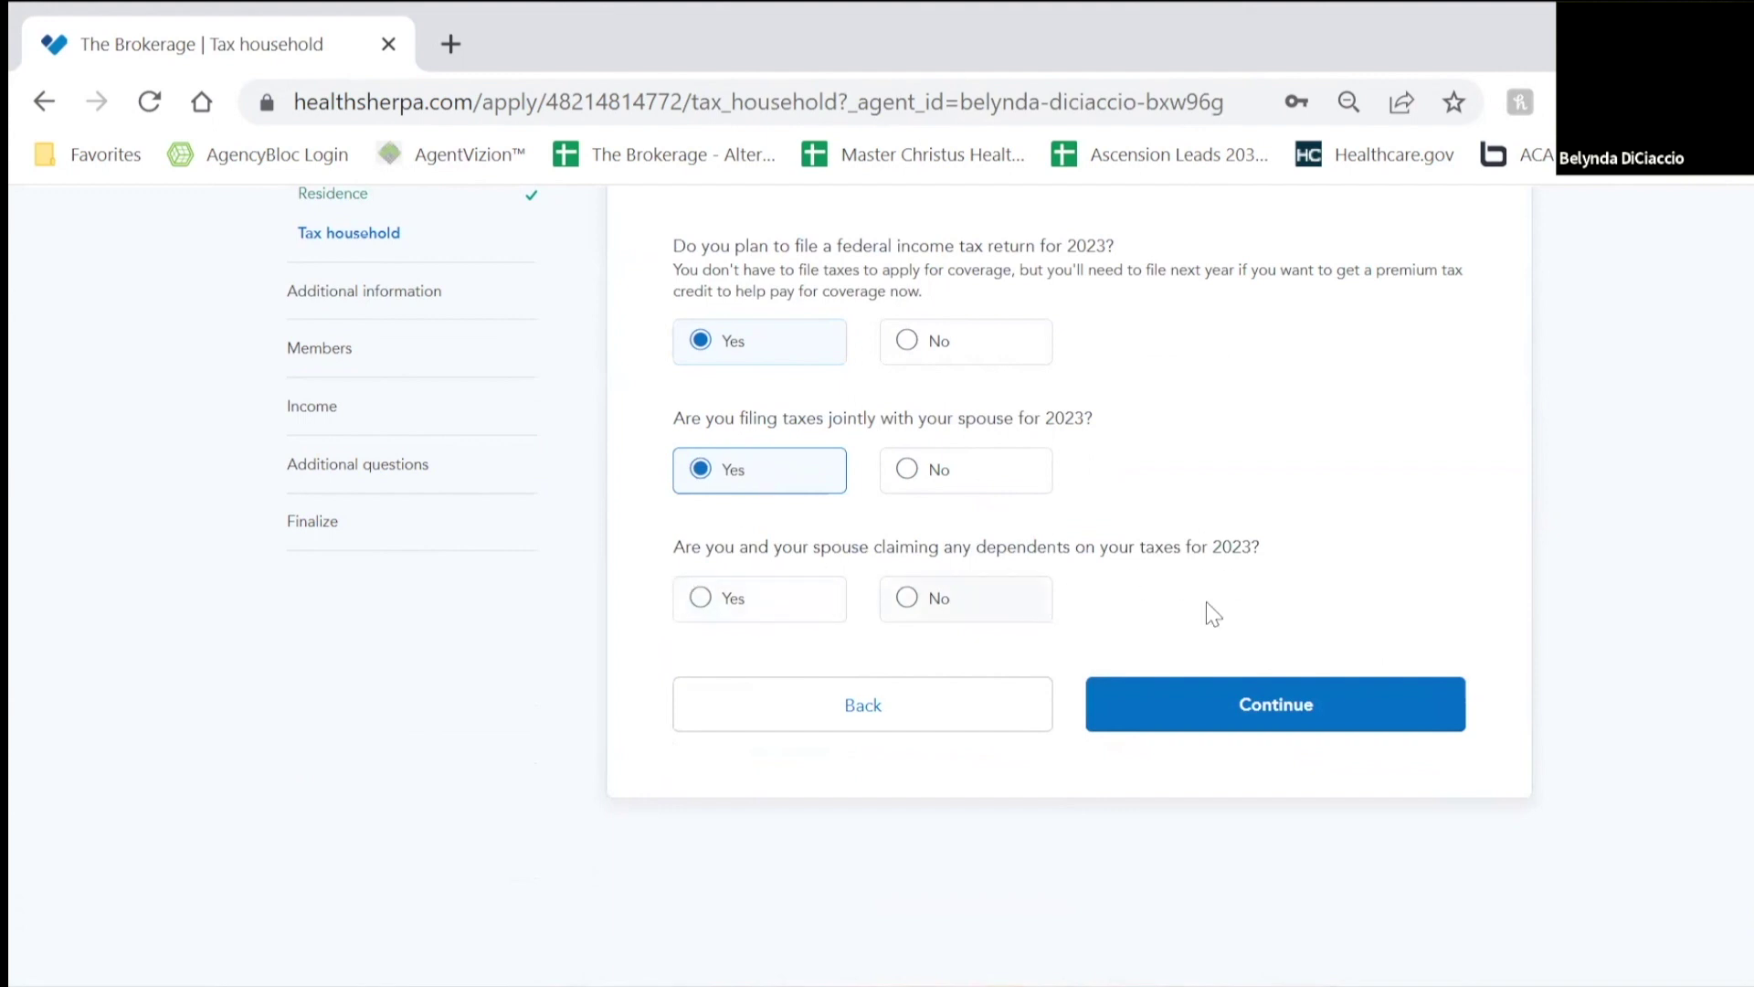
{"action": "left_click", "coordinate": [831, 596]}
{"action": "scroll", "coordinate": [1374, 559], "scroll_direction": "down", "scroll_amount": 2}
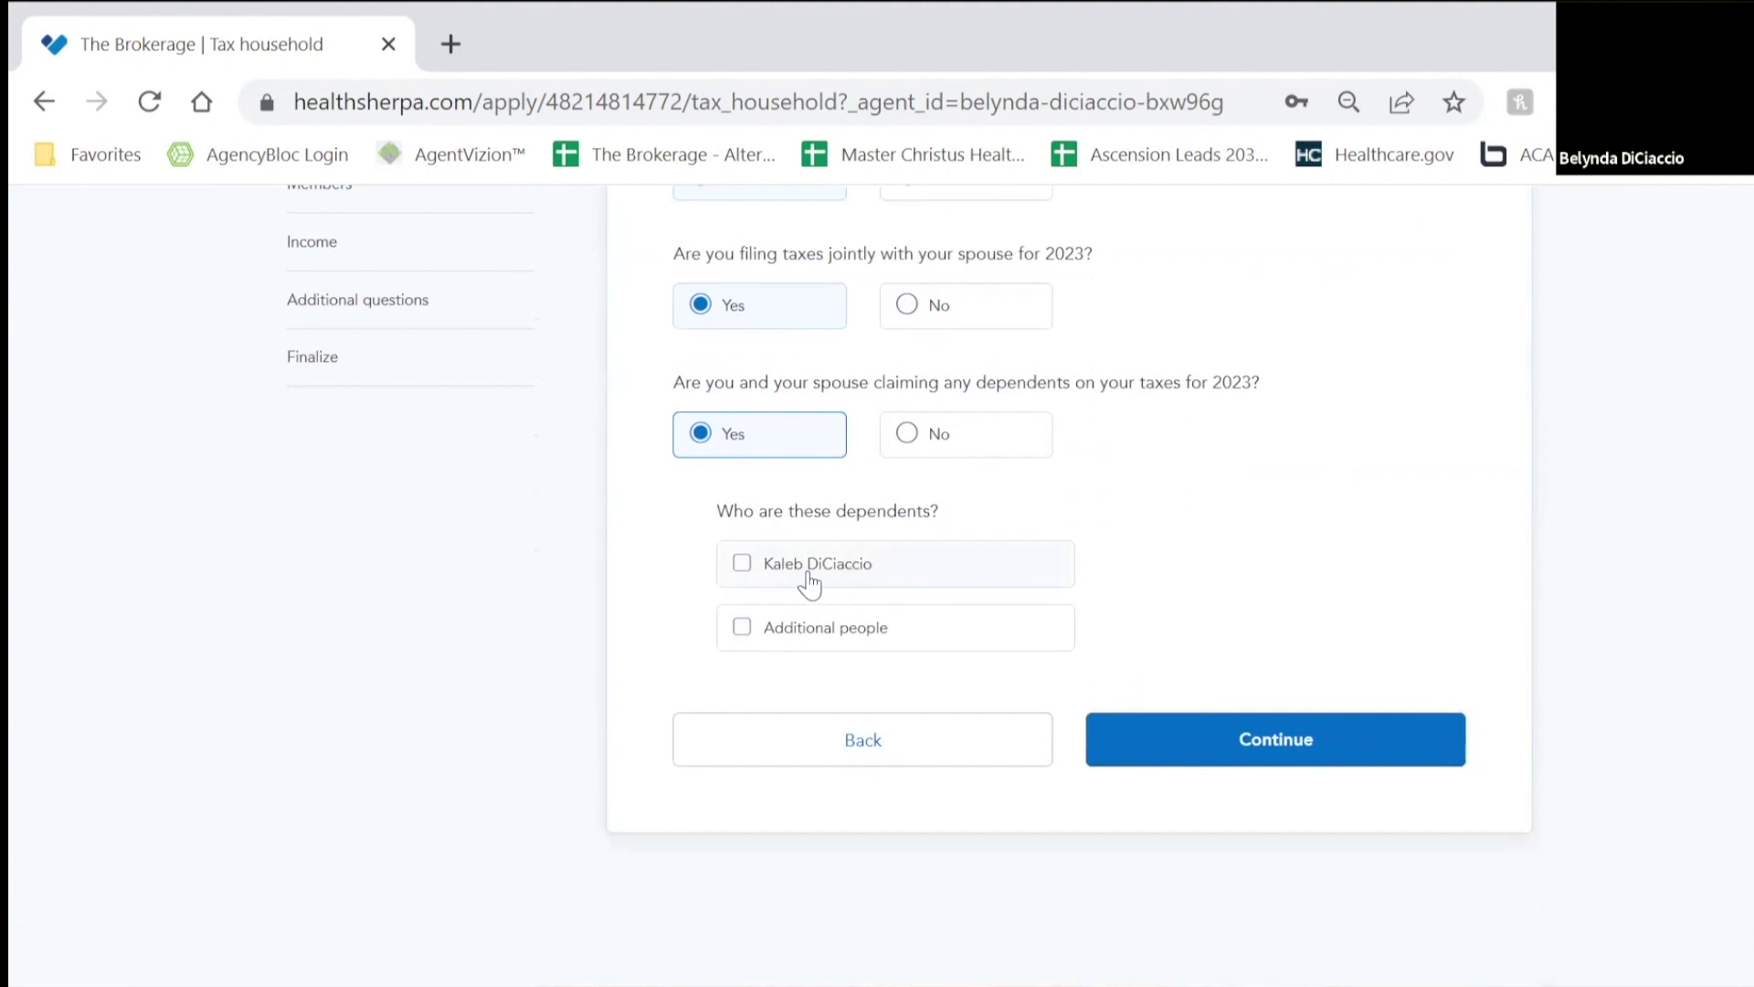
{"action": "left_click", "coordinate": [743, 564]}
{"action": "left_click", "coordinate": [1264, 739]}
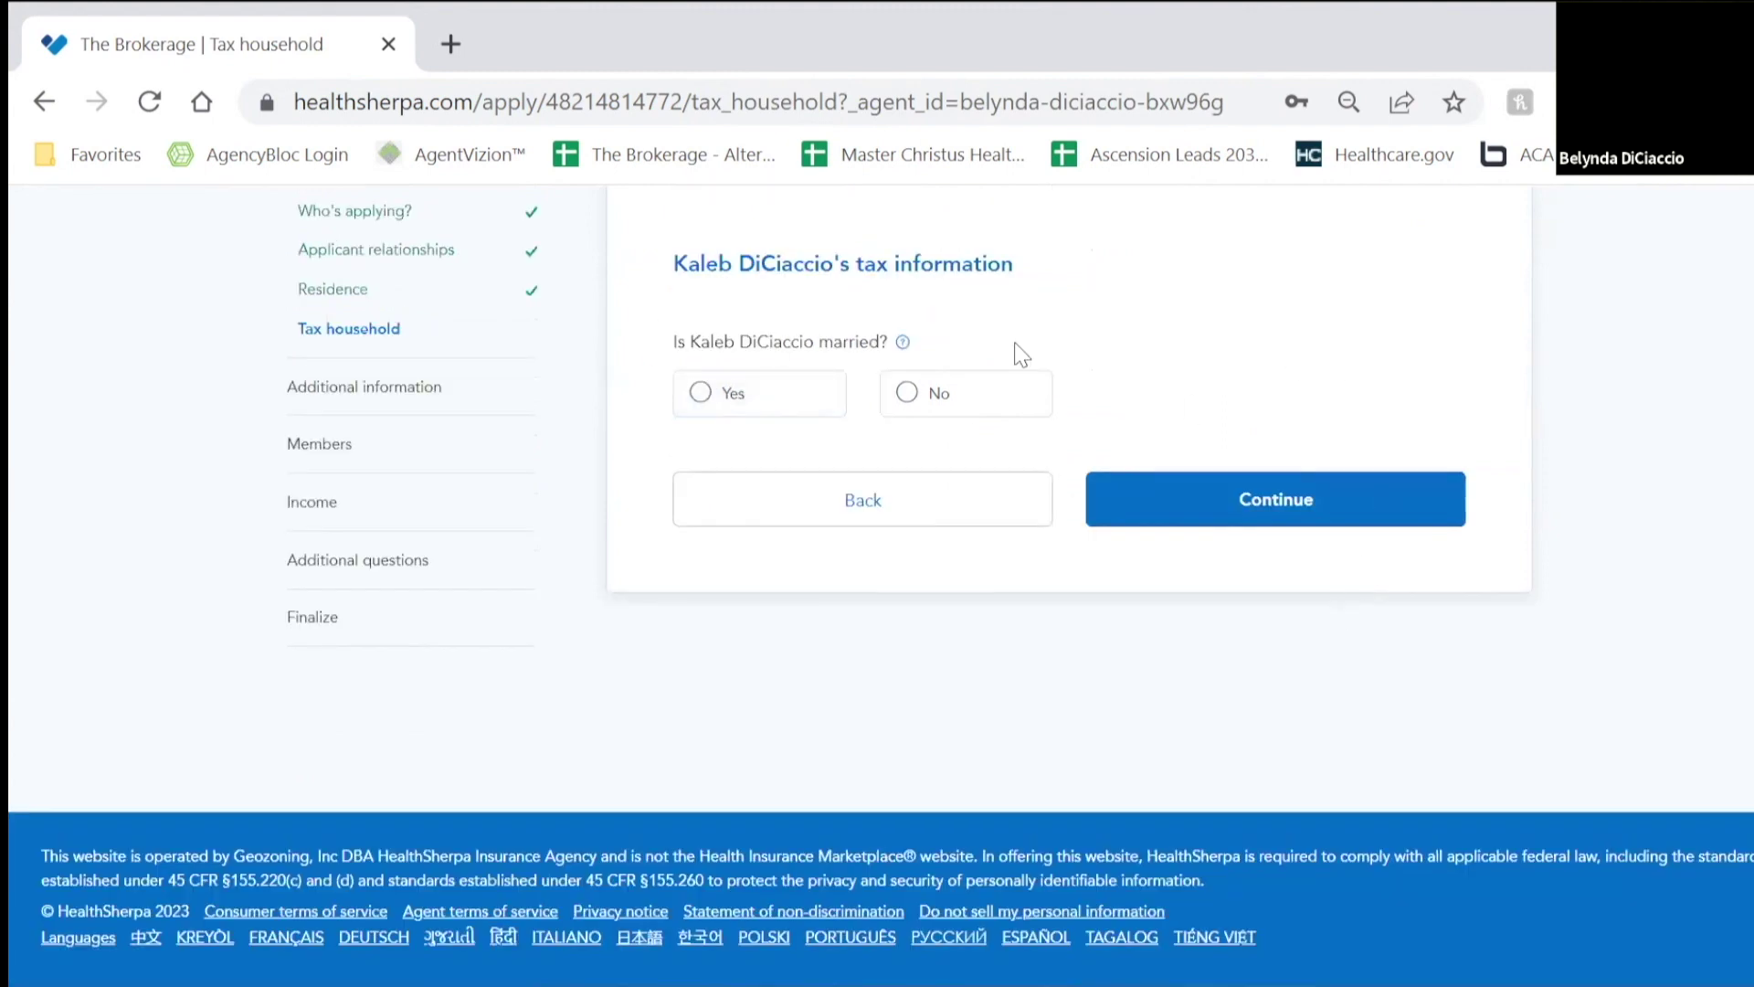
{"action": "left_click", "coordinate": [983, 393]}
Step: Answer No to living with anyone under 19 for the applicant, spouse and child
{"action": "left_click", "coordinate": [1233, 509]}
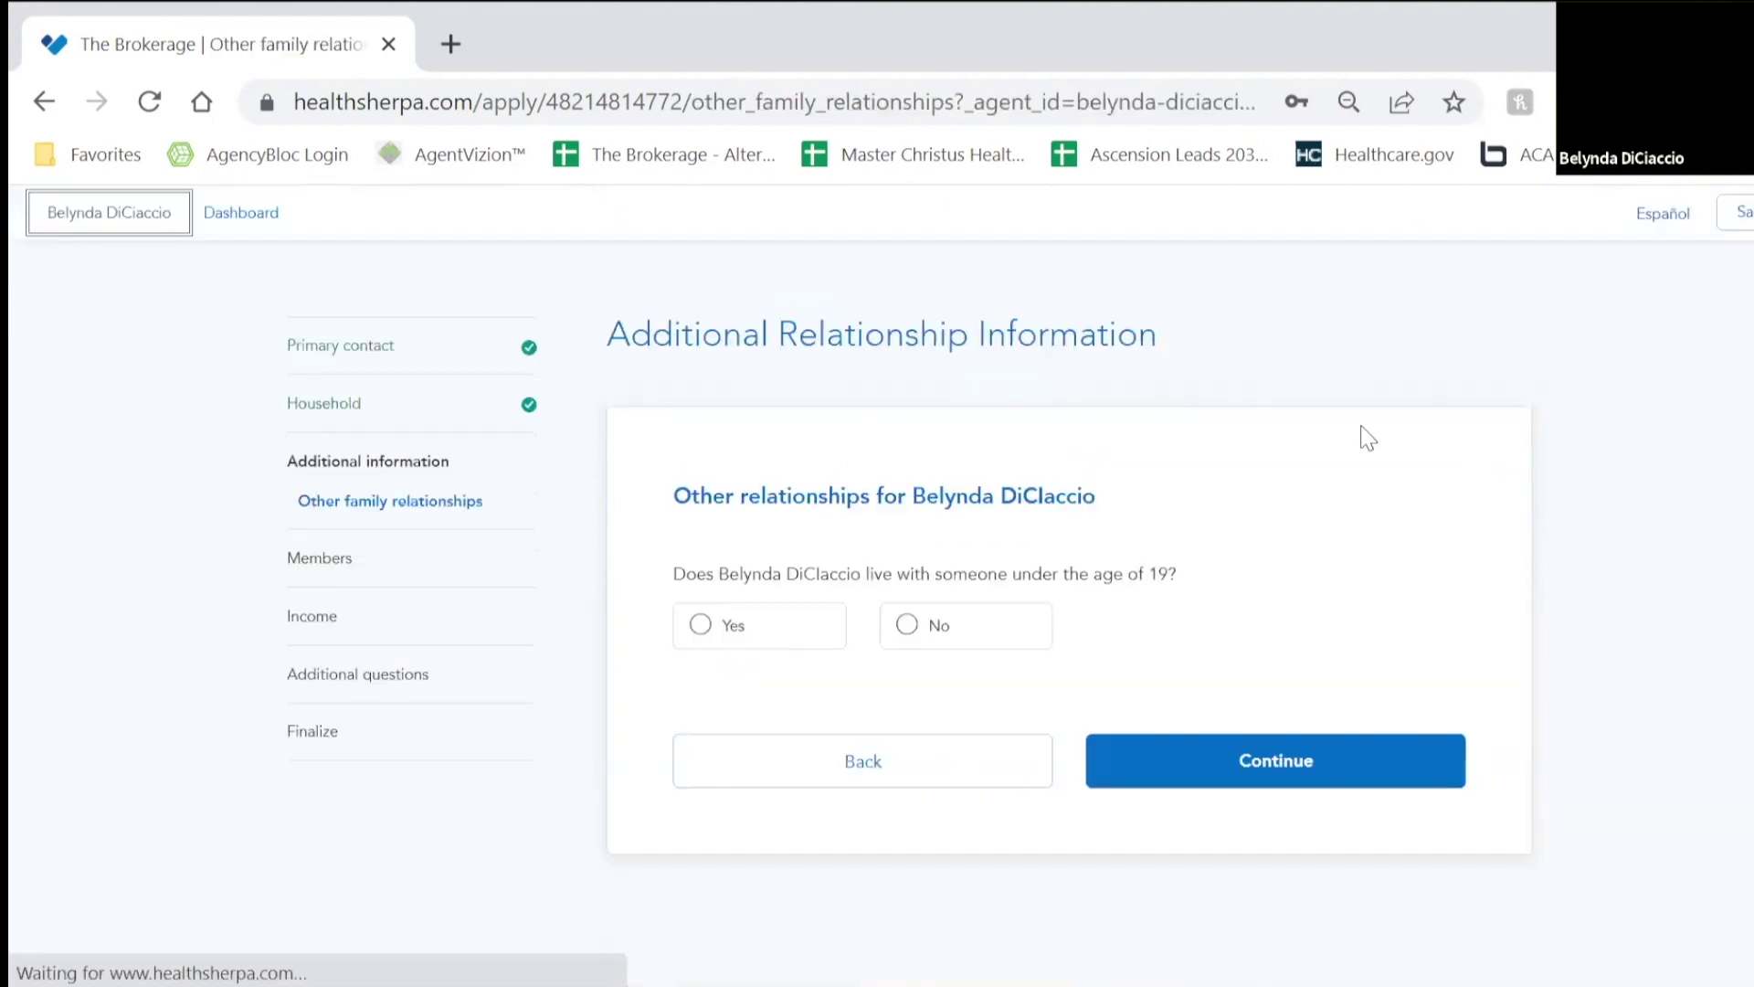
{"action": "scroll", "coordinate": [1334, 511], "scroll_direction": "down", "scroll_amount": 3}
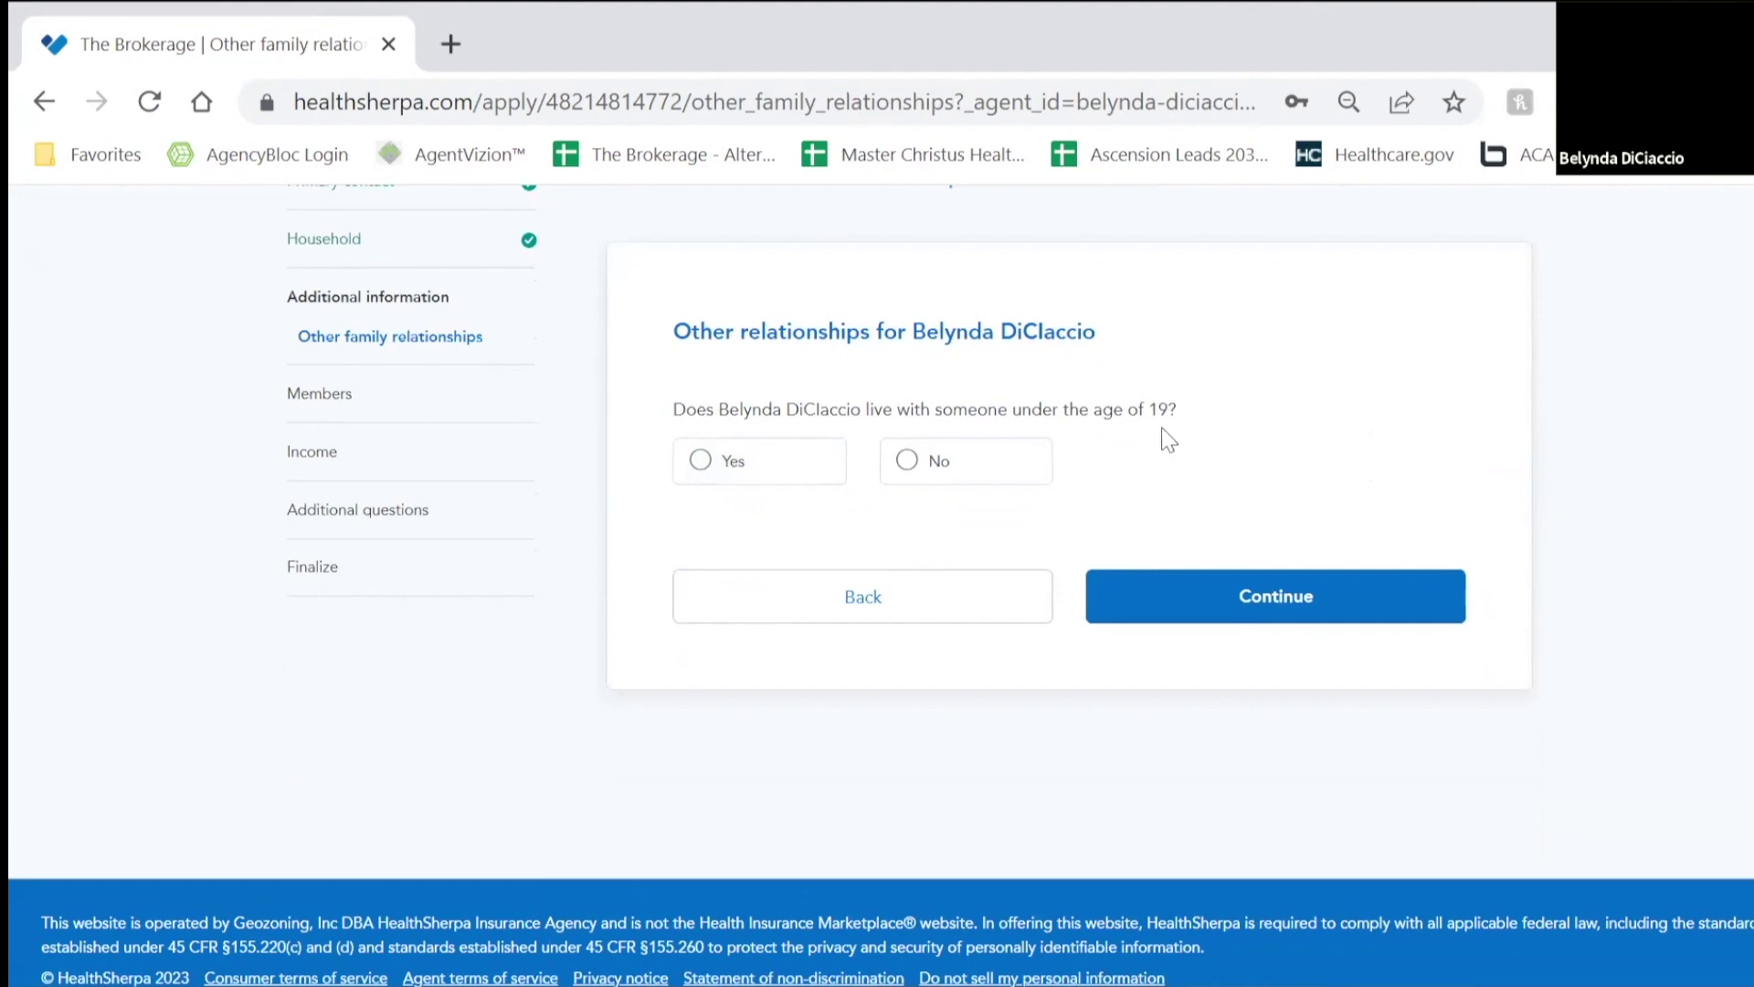
{"action": "left_click", "coordinate": [939, 484]}
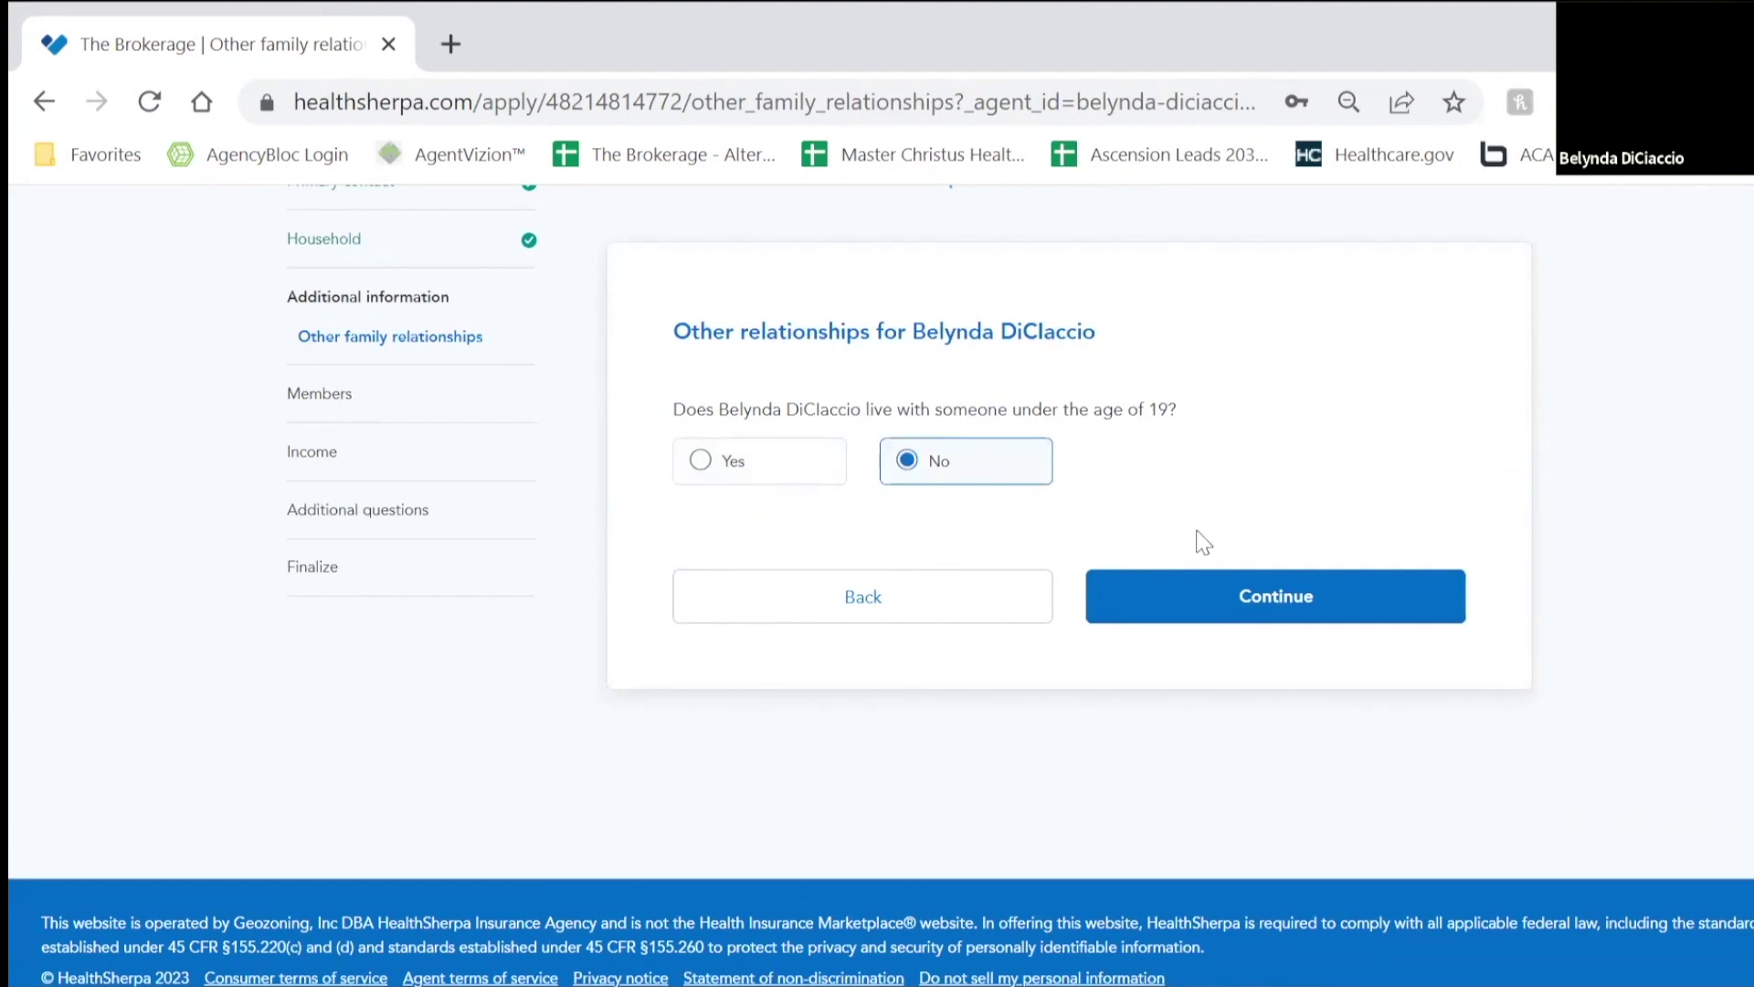
{"action": "left_click", "coordinate": [1213, 583]}
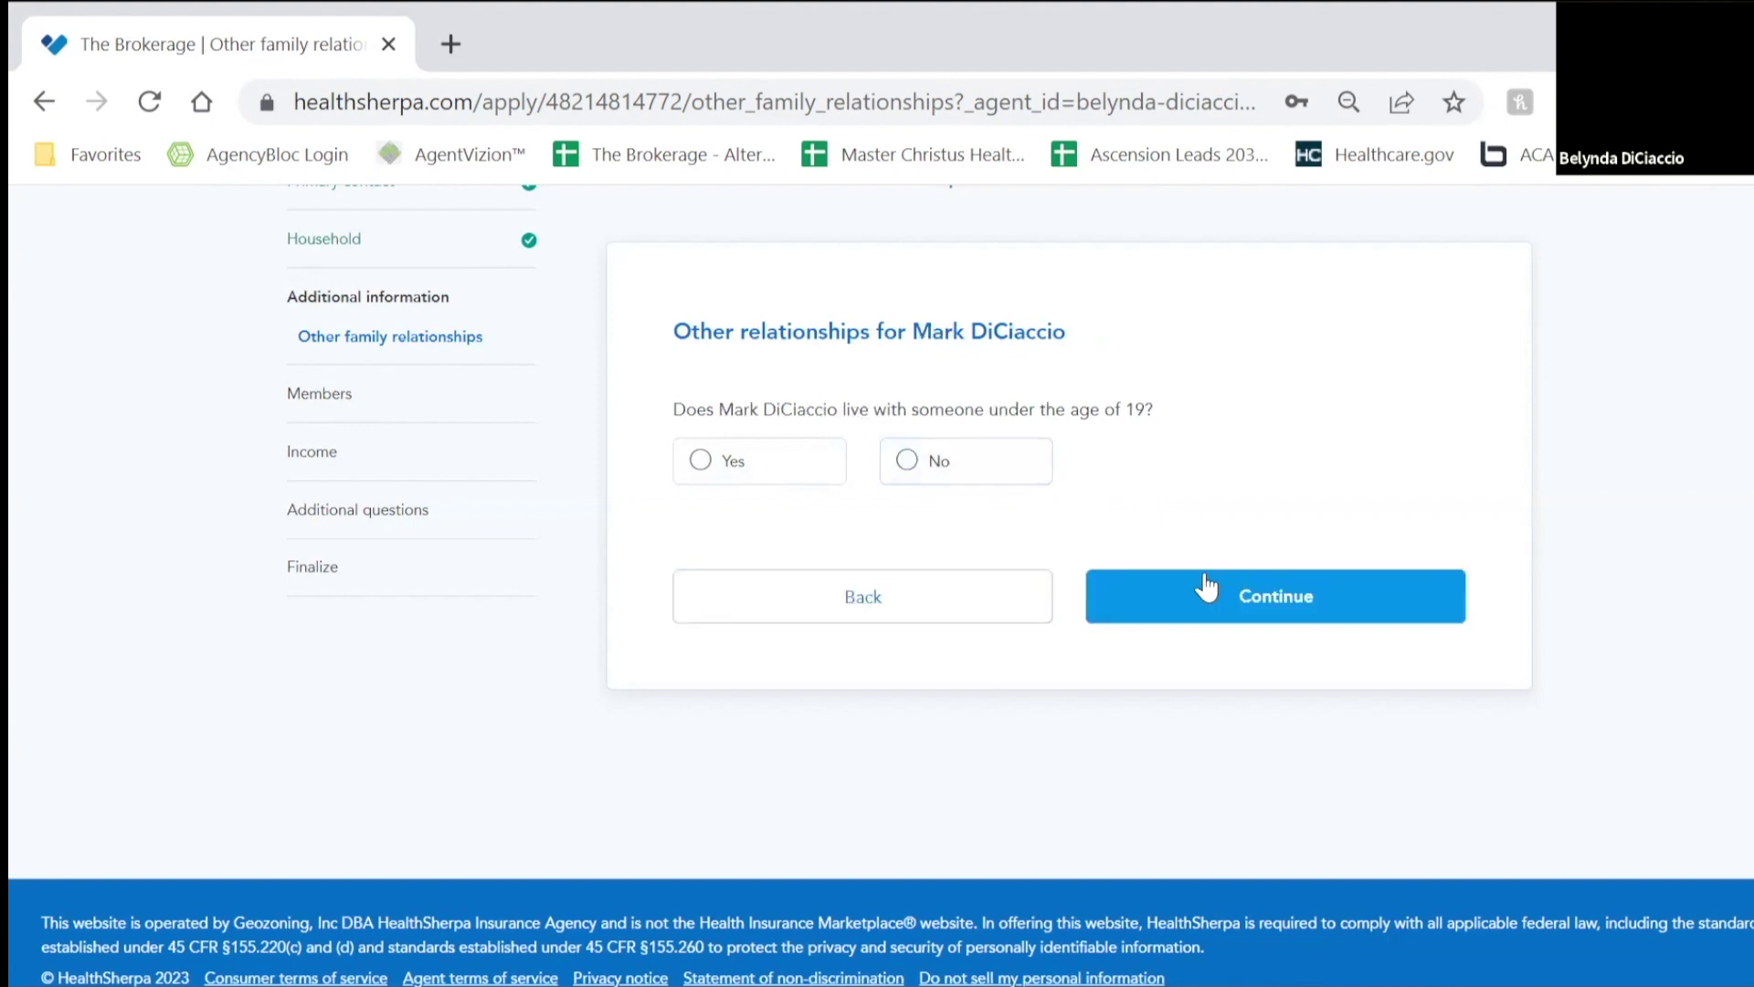
{"action": "left_click", "coordinate": [1003, 477]}
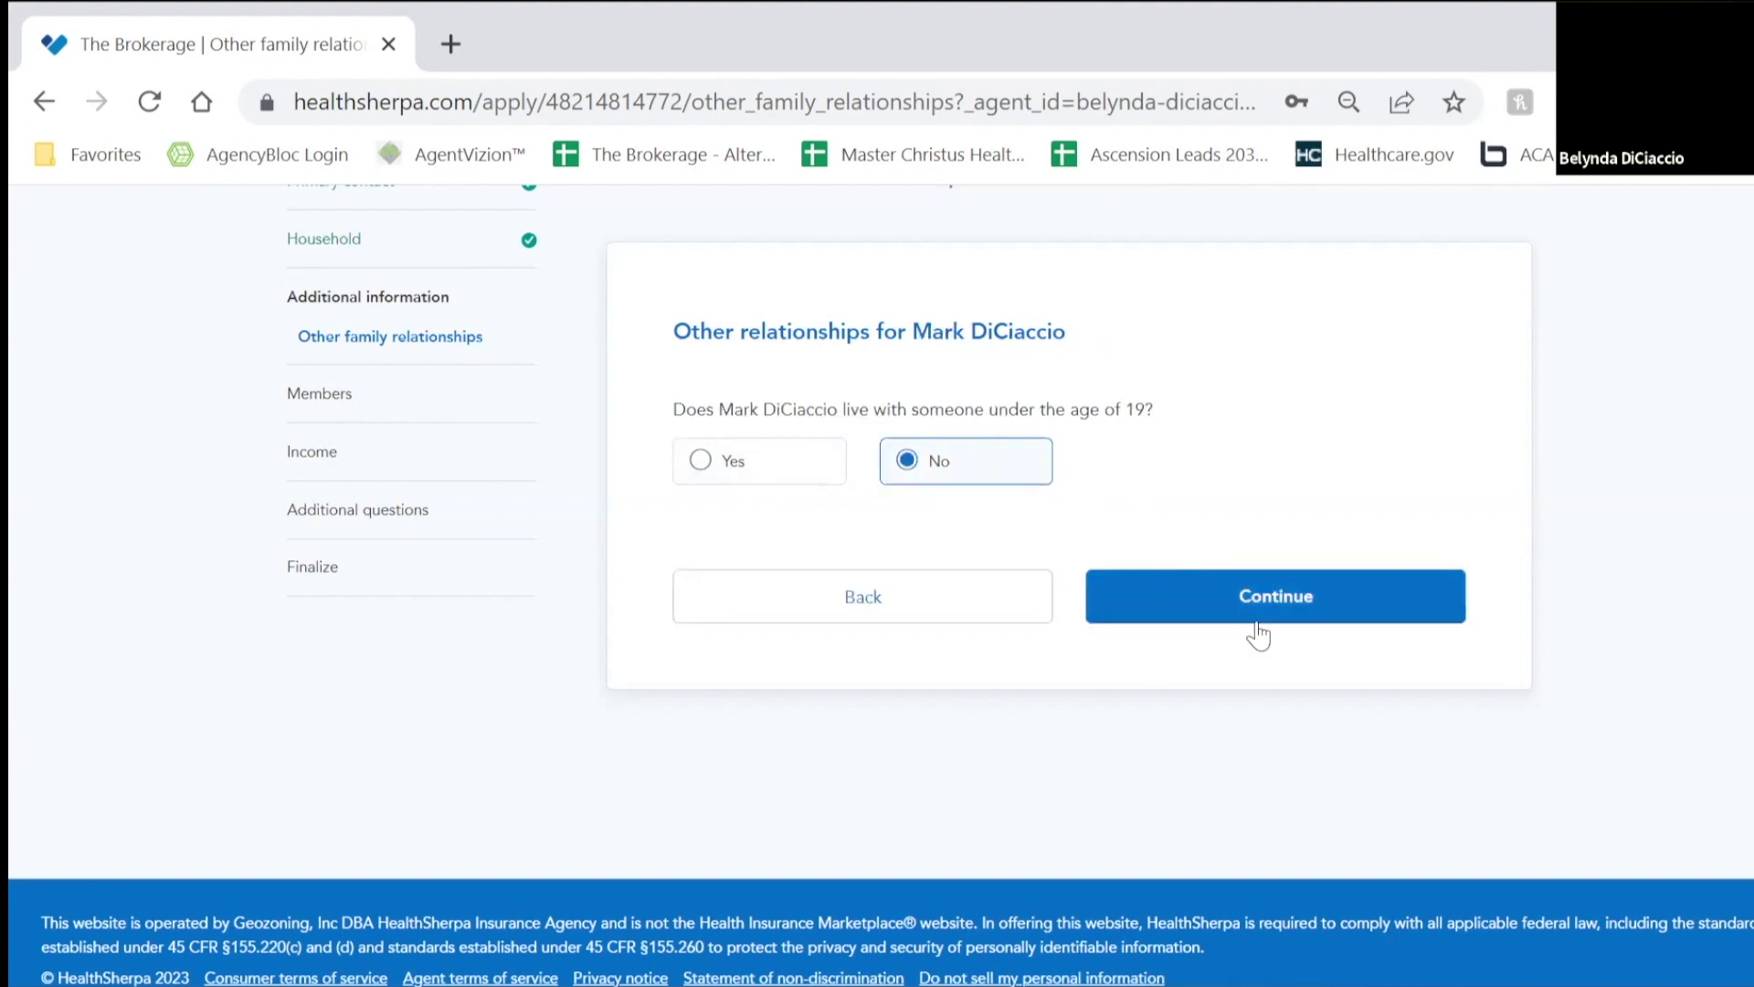
{"action": "left_click", "coordinate": [1253, 607]}
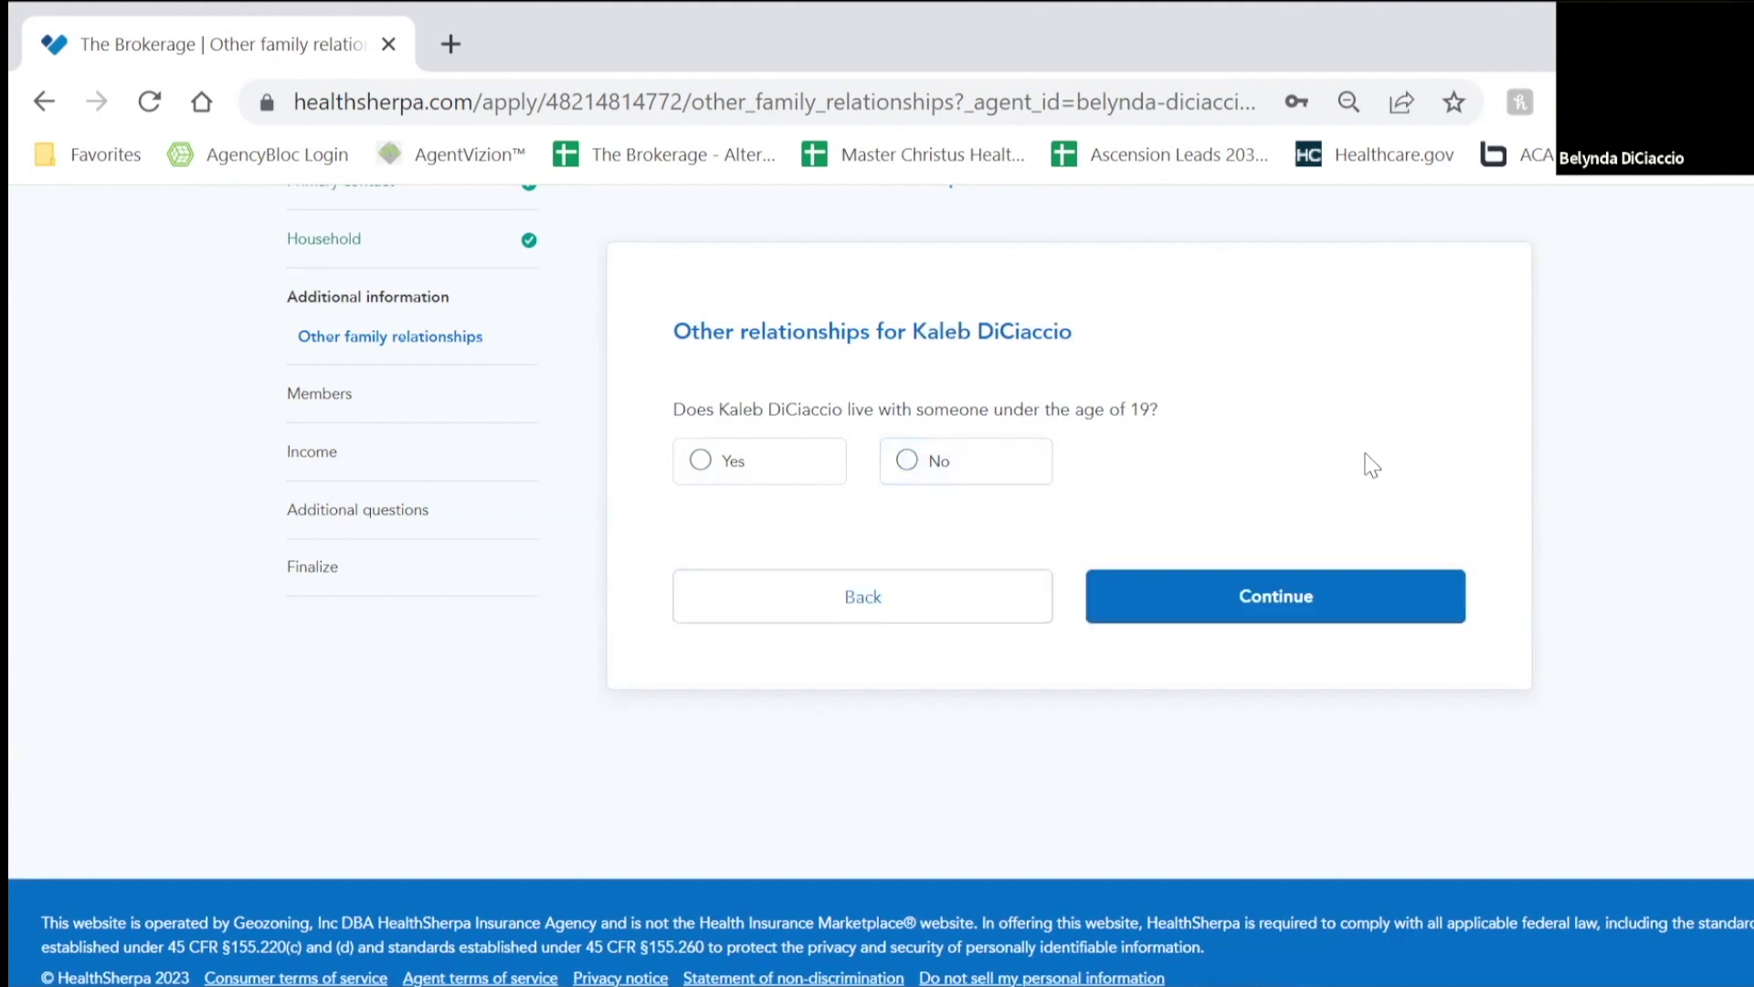
{"action": "left_click", "coordinate": [921, 465]}
{"action": "left_click", "coordinate": [1210, 624]}
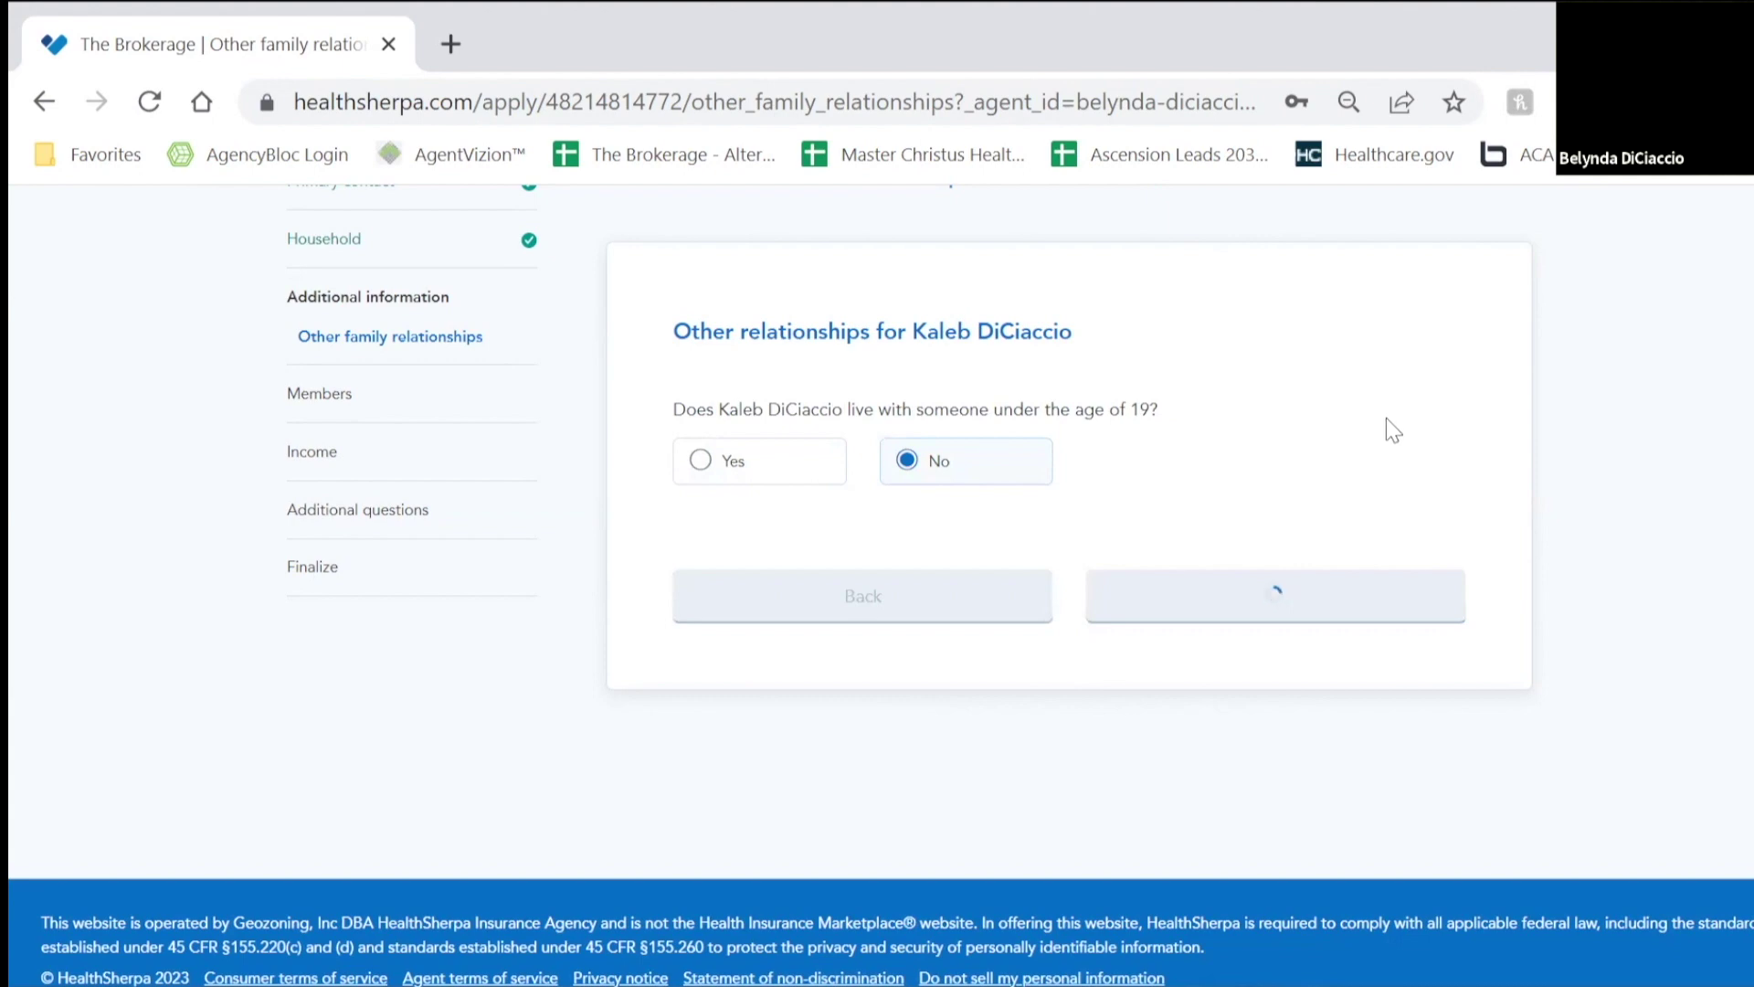
{"action": "scroll", "coordinate": [1387, 391], "scroll_direction": "down", "scroll_amount": 4}
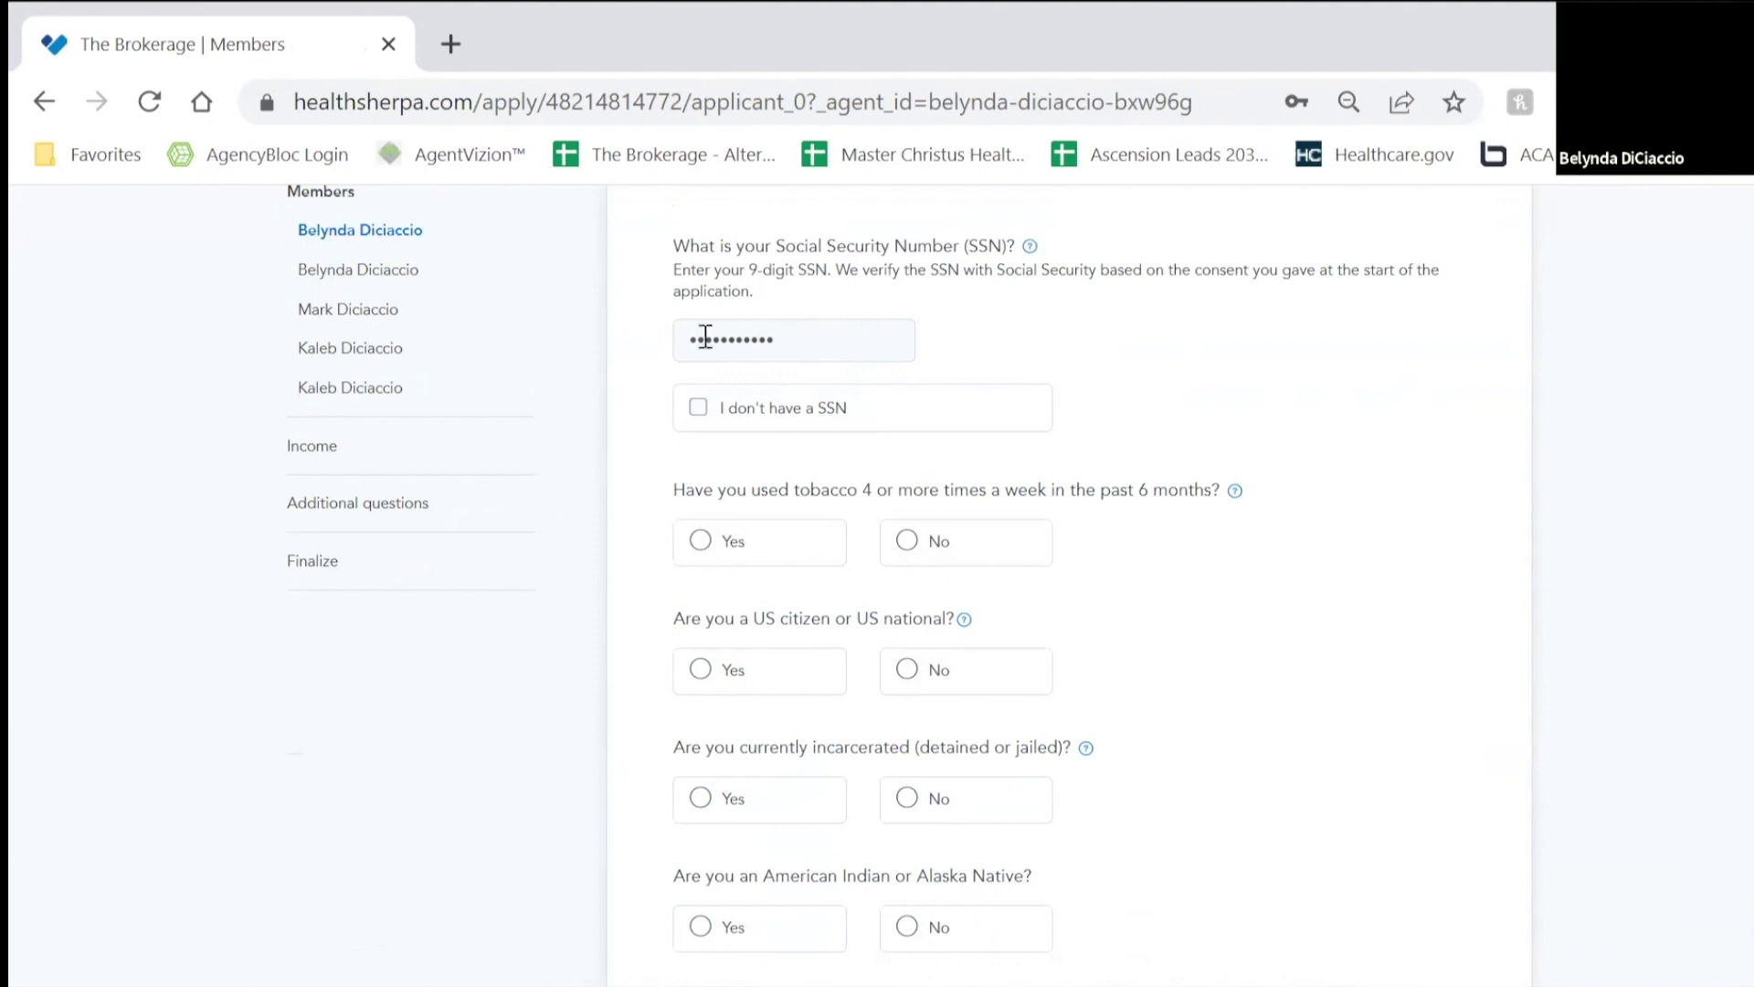
Step: Answer no tobacco use, US citizen, and not incarcerated for the first member
{"action": "scroll", "coordinate": [897, 360], "scroll_direction": "down", "scroll_amount": 2}
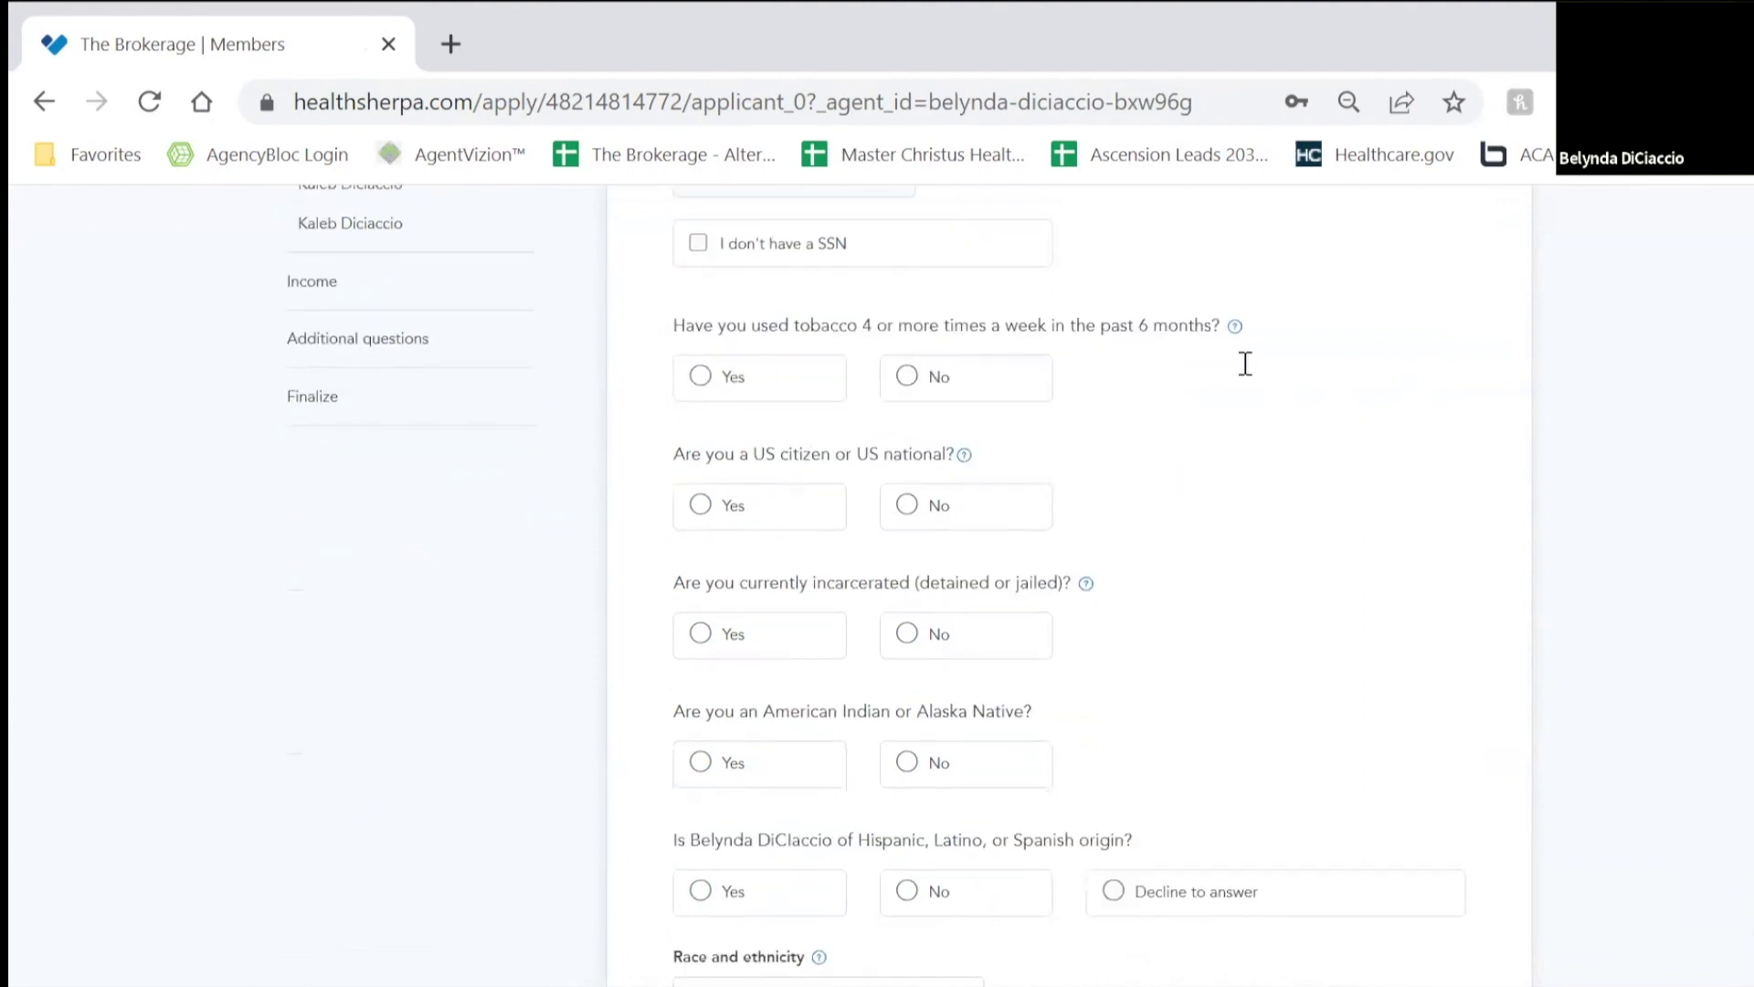
{"action": "left_click", "coordinate": [983, 391]}
{"action": "left_click", "coordinate": [789, 514]}
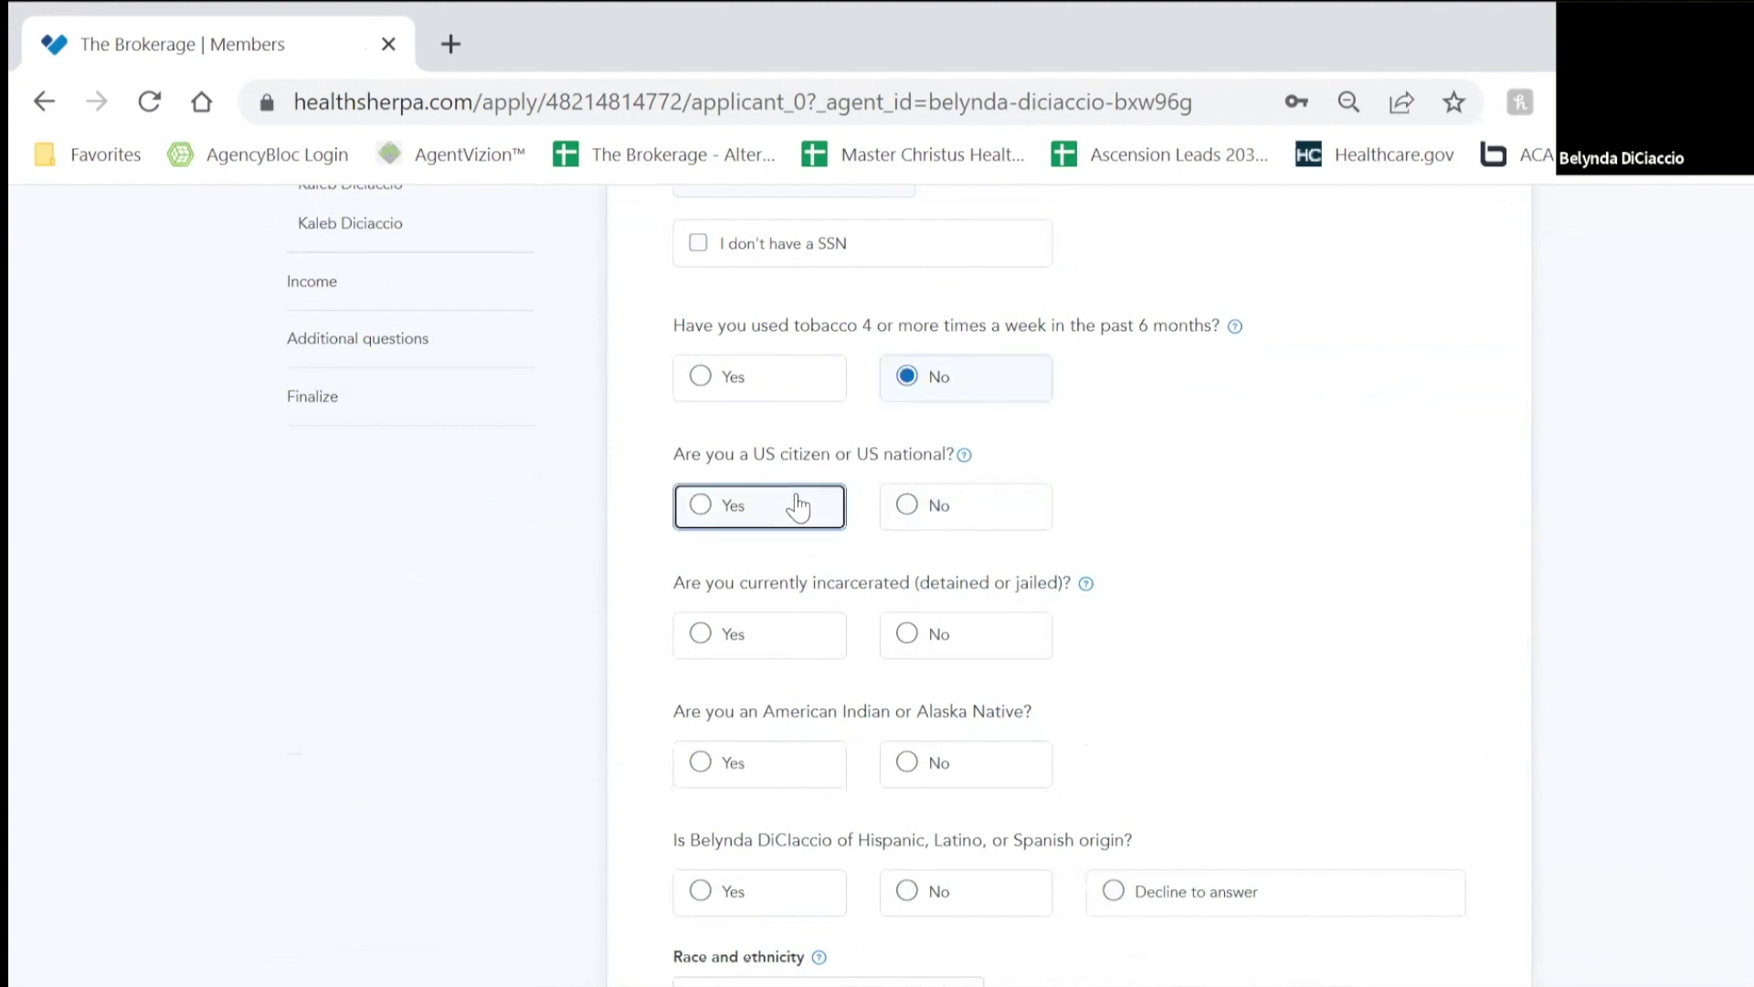
{"action": "left_click", "coordinate": [950, 640]}
Step: Answer No to American Indian, decline Hispanic origin and race, and submit the page
{"action": "scroll", "coordinate": [1269, 509], "scroll_direction": "down", "scroll_amount": 3}
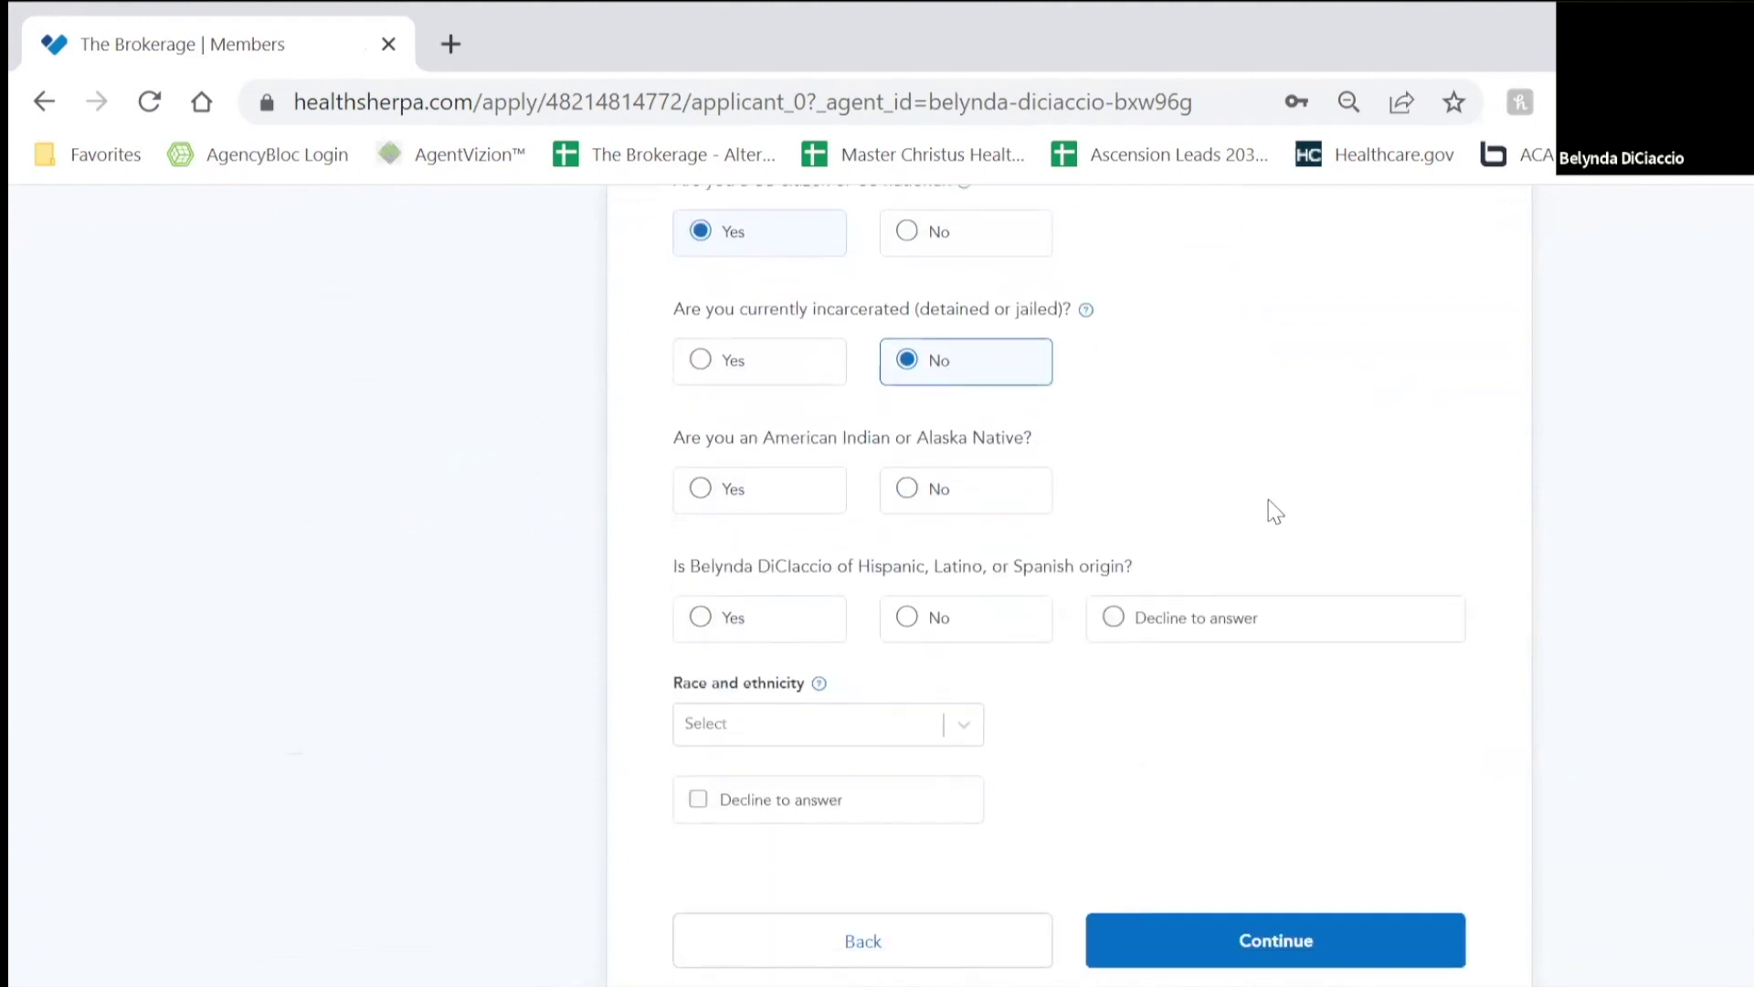
{"action": "scroll", "coordinate": [1246, 532], "scroll_direction": "up", "scroll_amount": 1}
{"action": "scroll", "coordinate": [1096, 457], "scroll_direction": "down", "scroll_amount": 2}
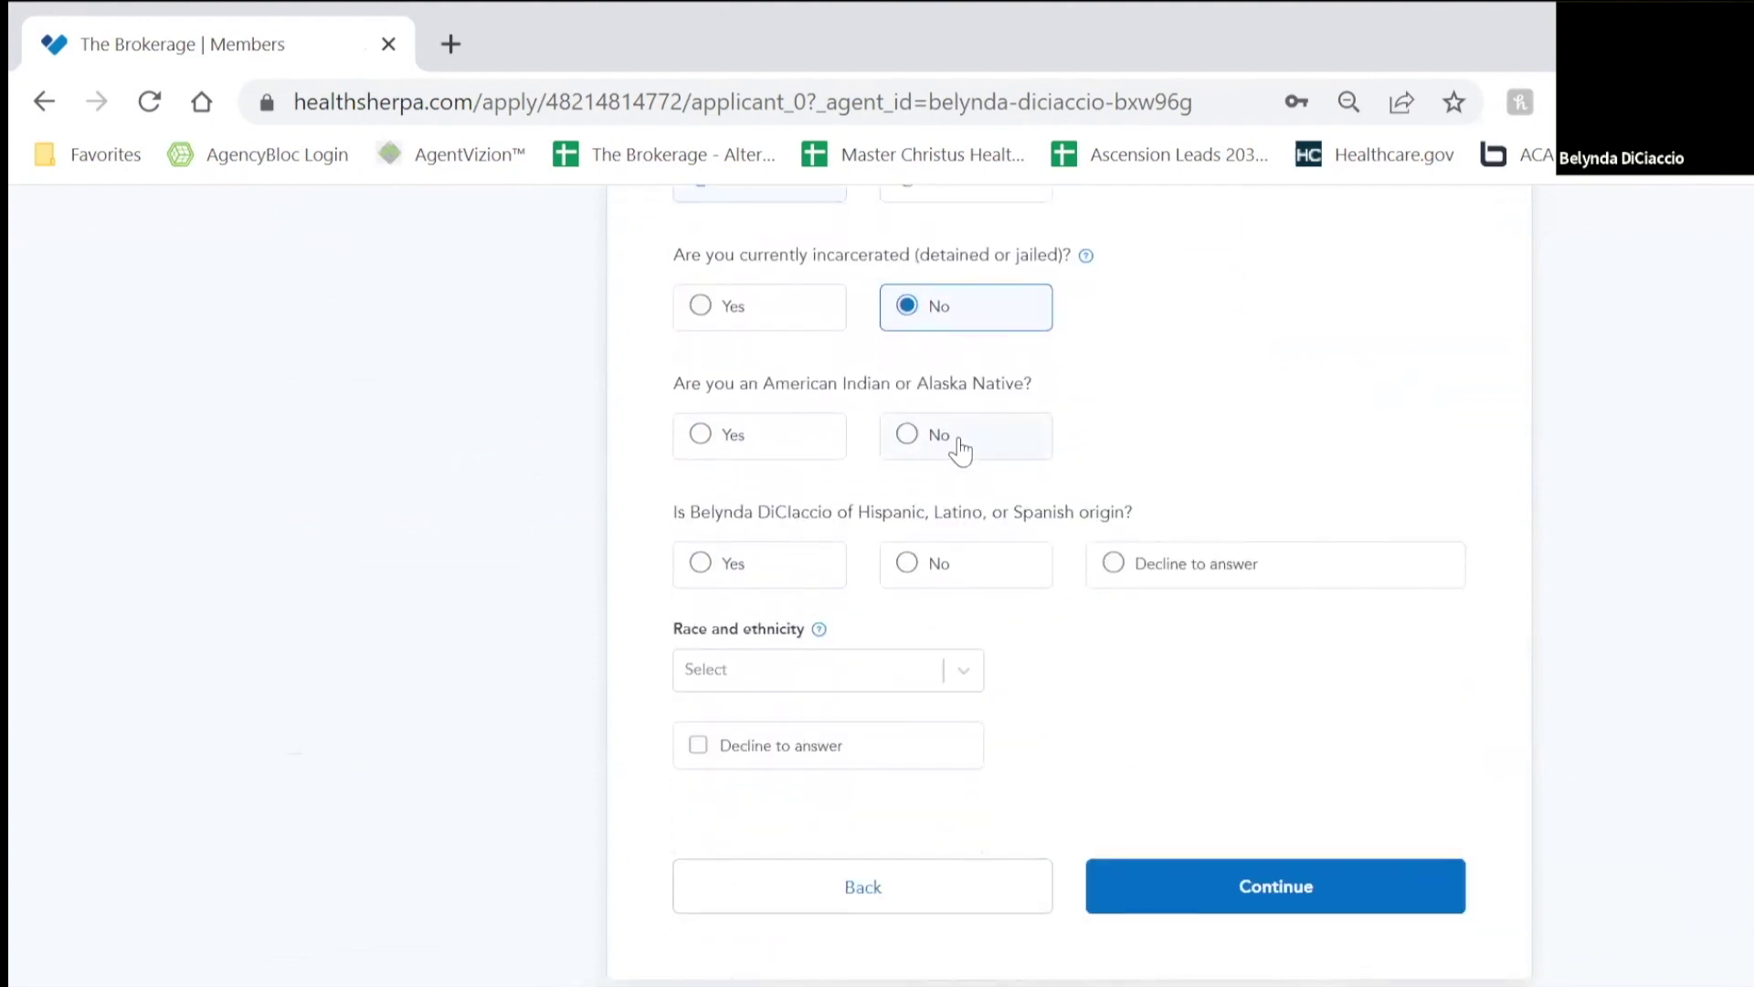
{"action": "left_click", "coordinate": [1009, 449]}
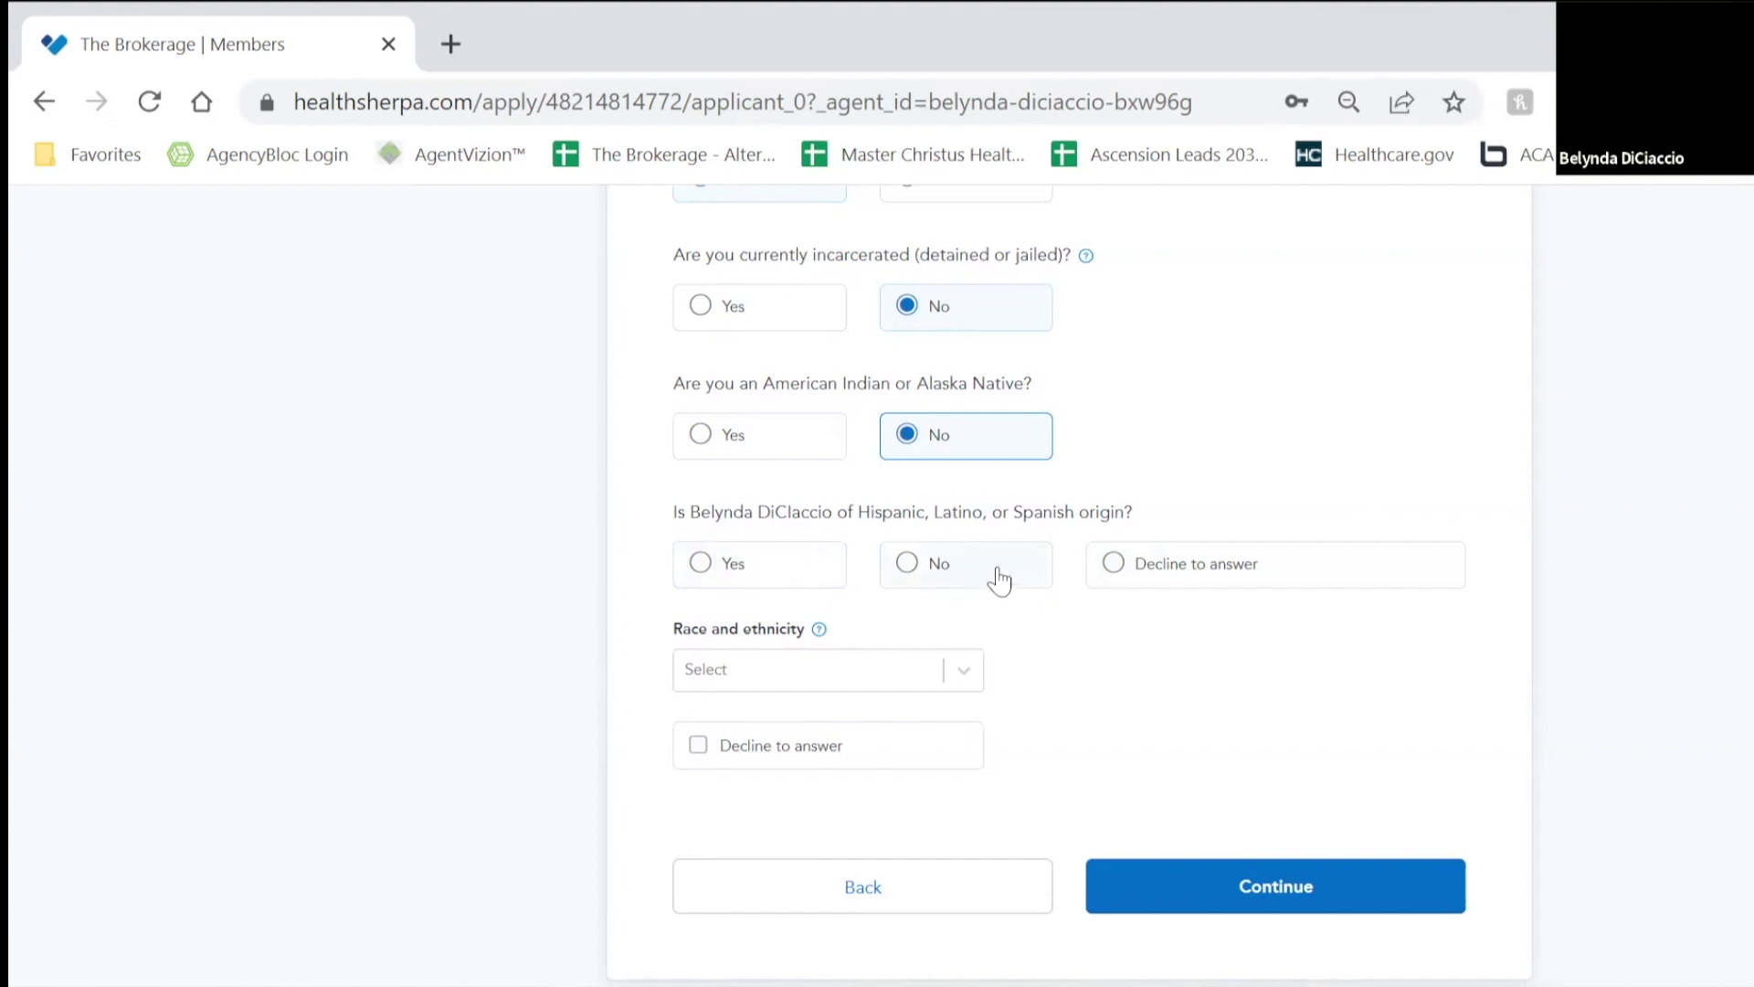
{"action": "left_click", "coordinate": [1190, 577]}
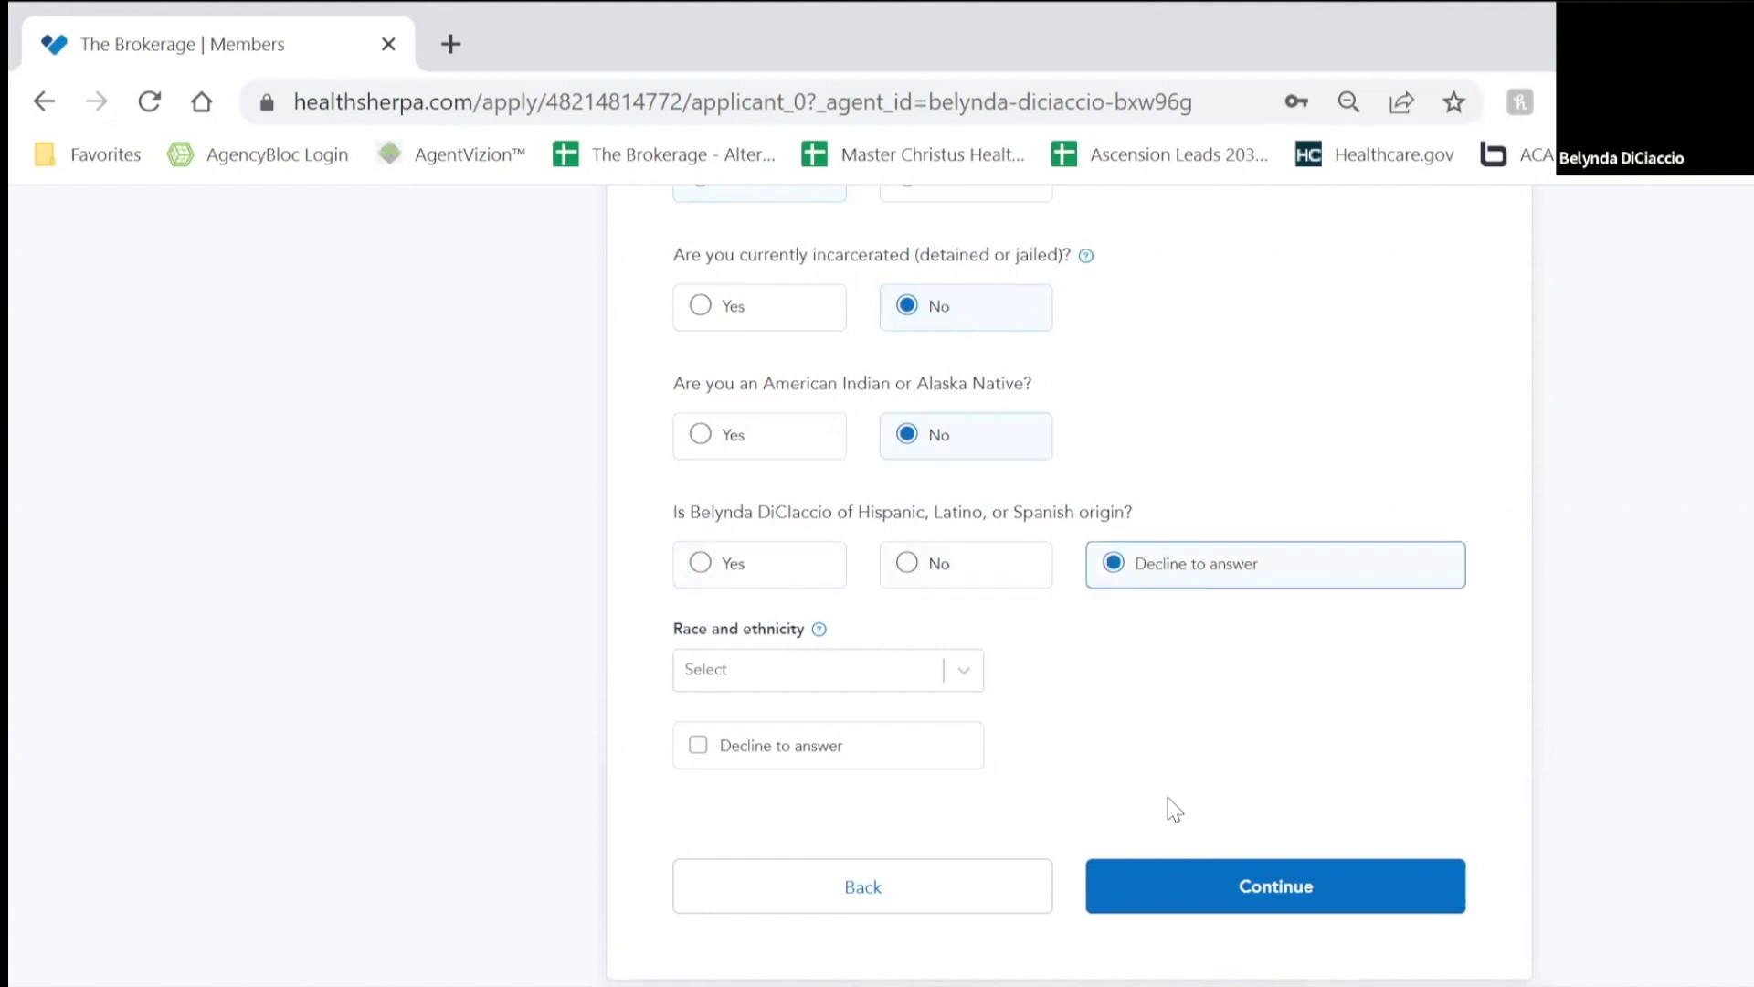
{"action": "left_click", "coordinate": [788, 763]}
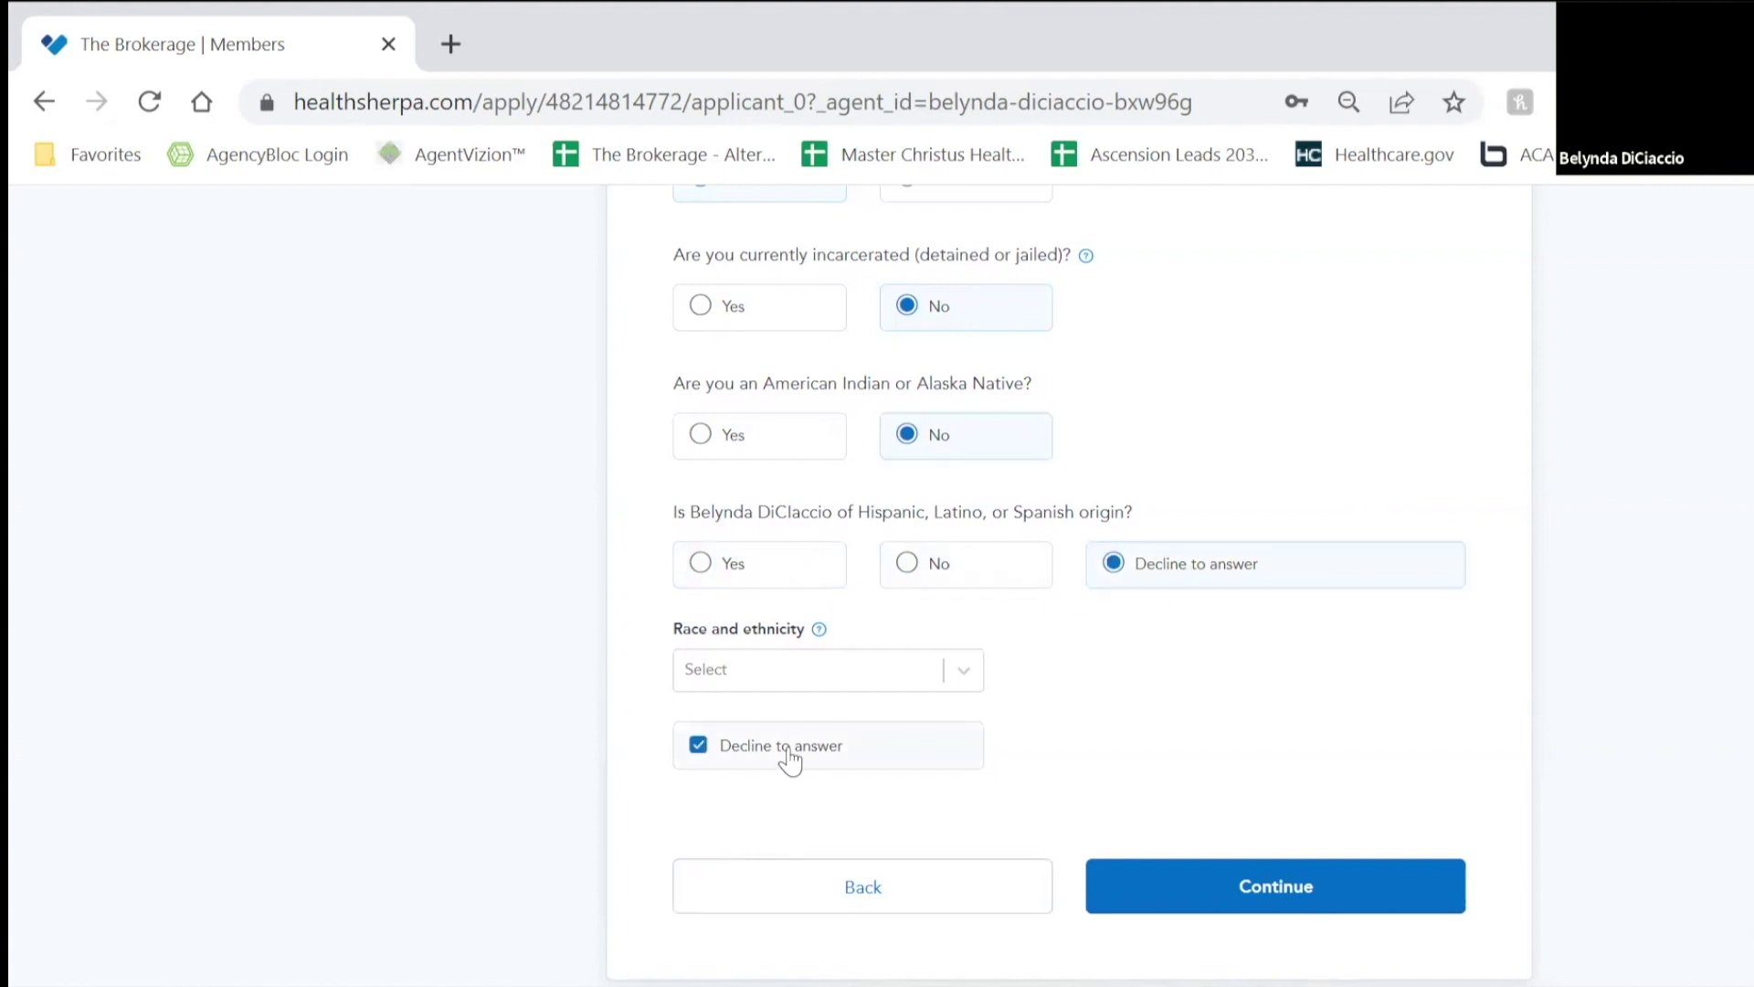
{"action": "left_click", "coordinate": [1274, 883]}
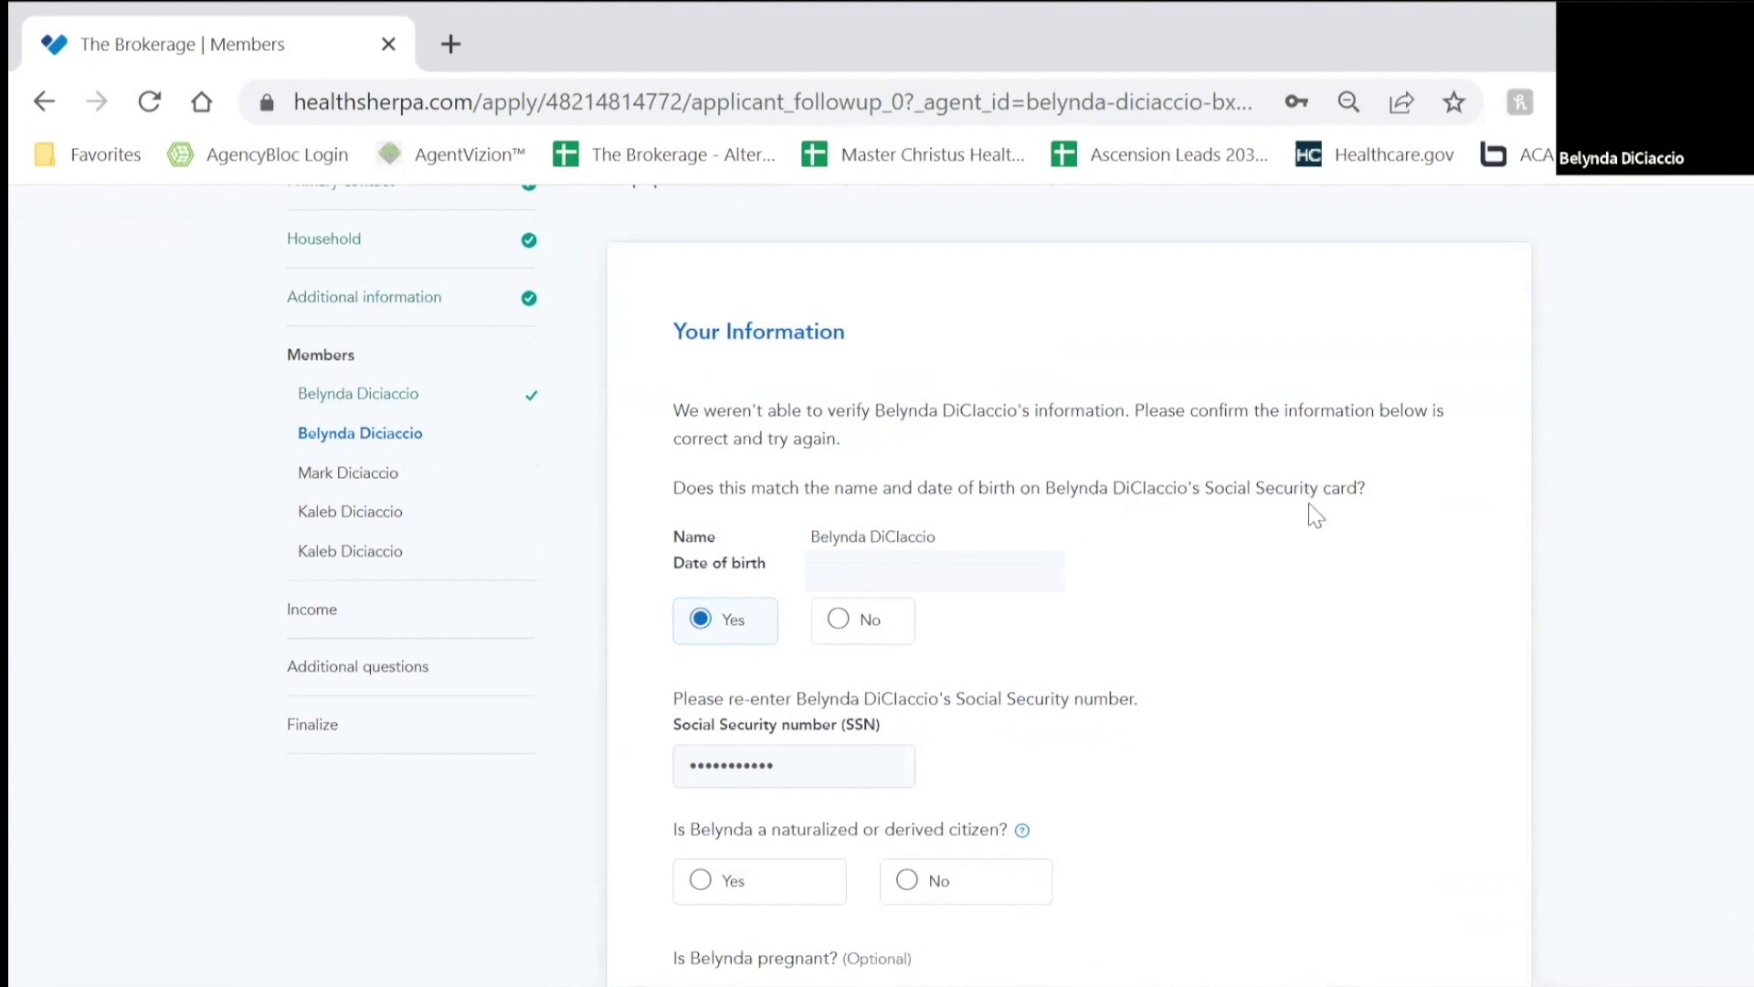
Step: Answer No to naturalized citizen and No to pregnancy, then submit the follow-up
{"action": "scroll", "coordinate": [1340, 517], "scroll_direction": "down", "scroll_amount": 2}
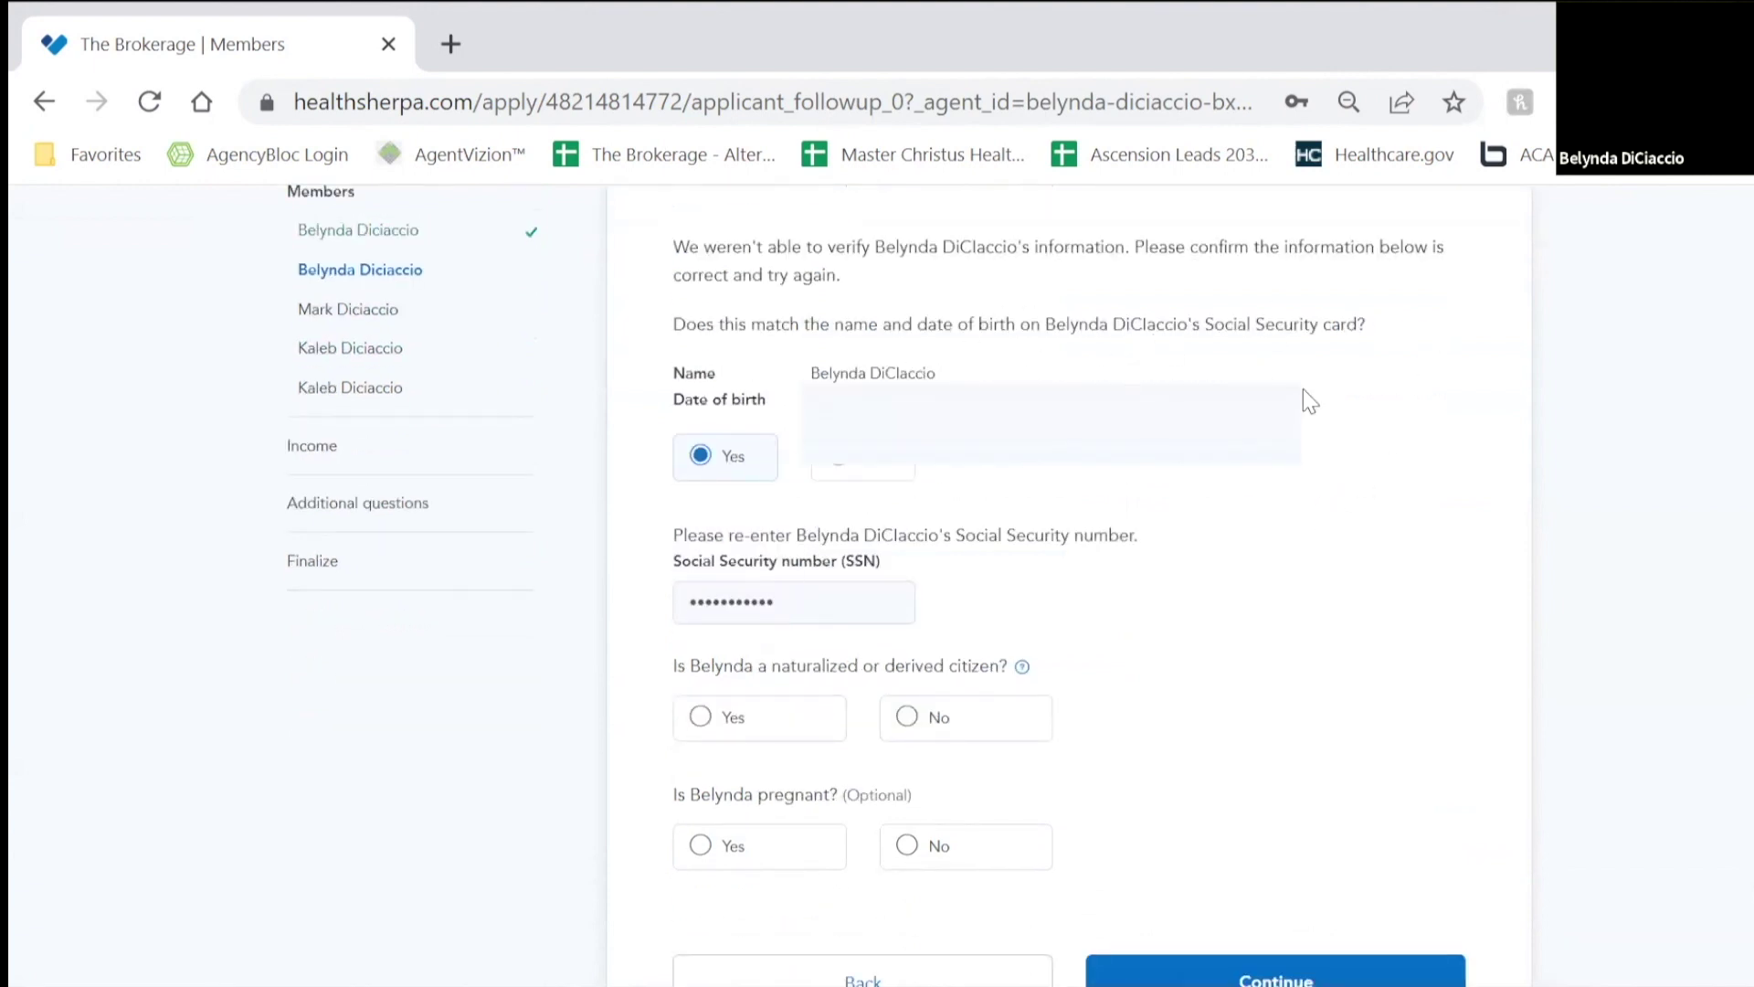
{"action": "scroll", "coordinate": [1384, 411], "scroll_direction": "down", "scroll_amount": 4}
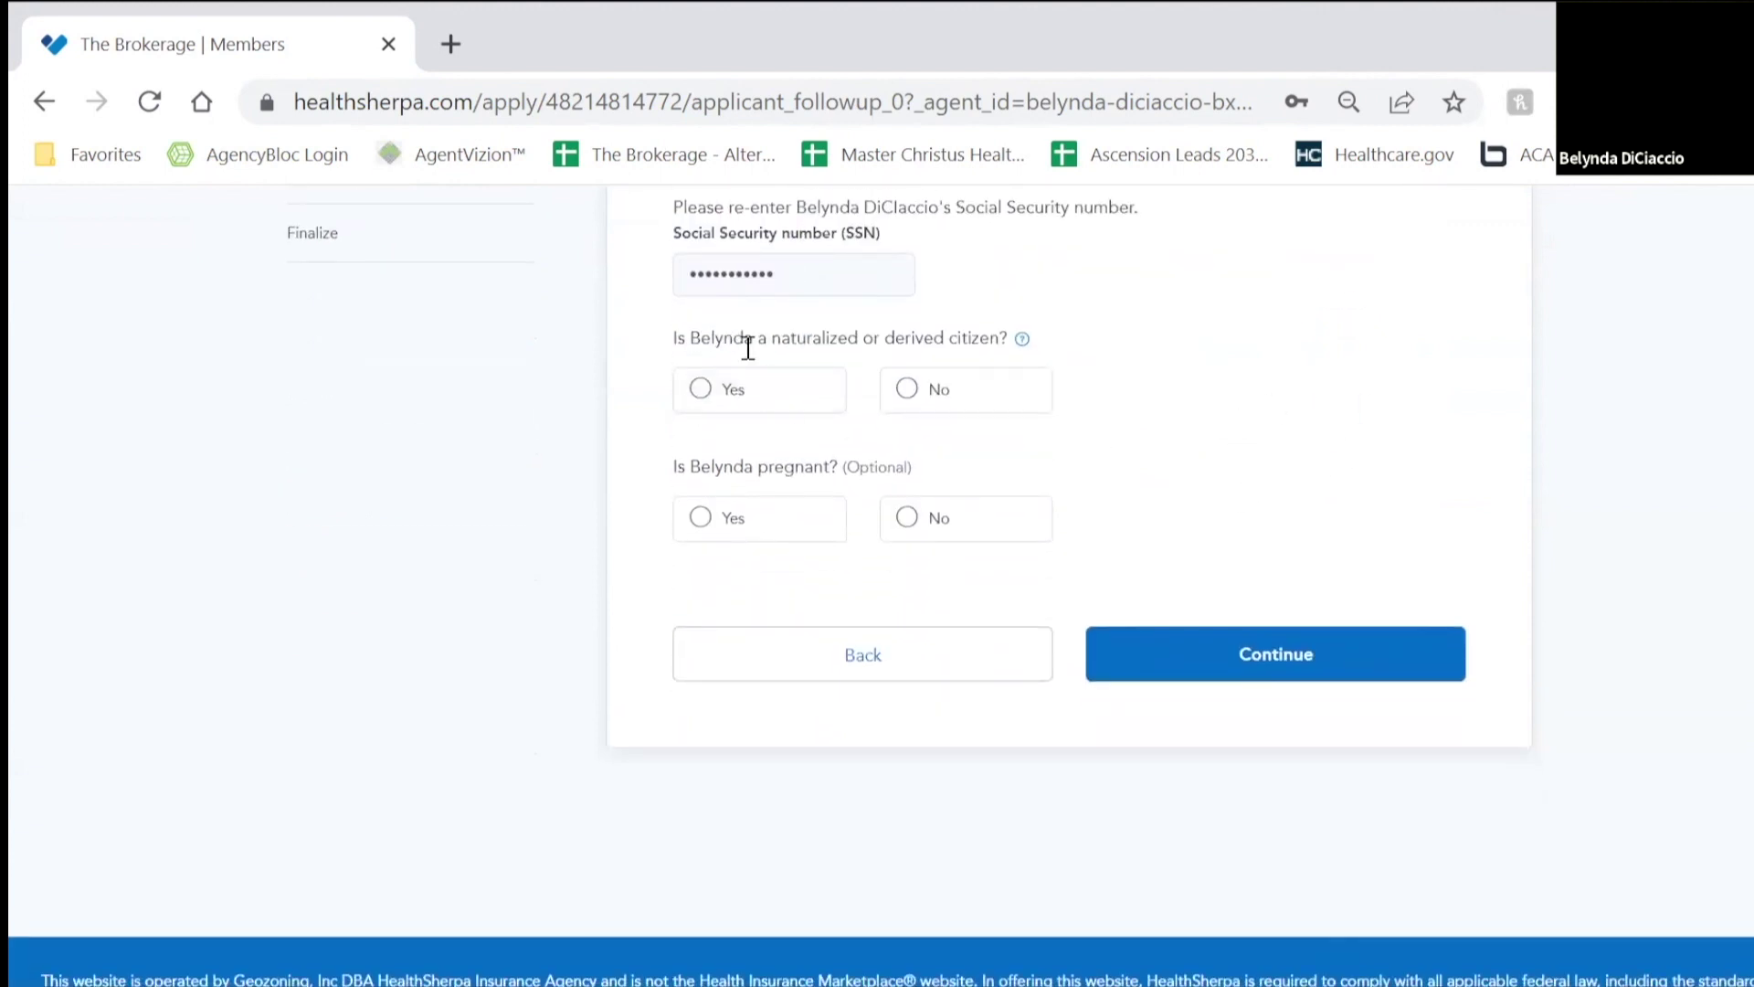
{"action": "left_click", "coordinate": [997, 392]}
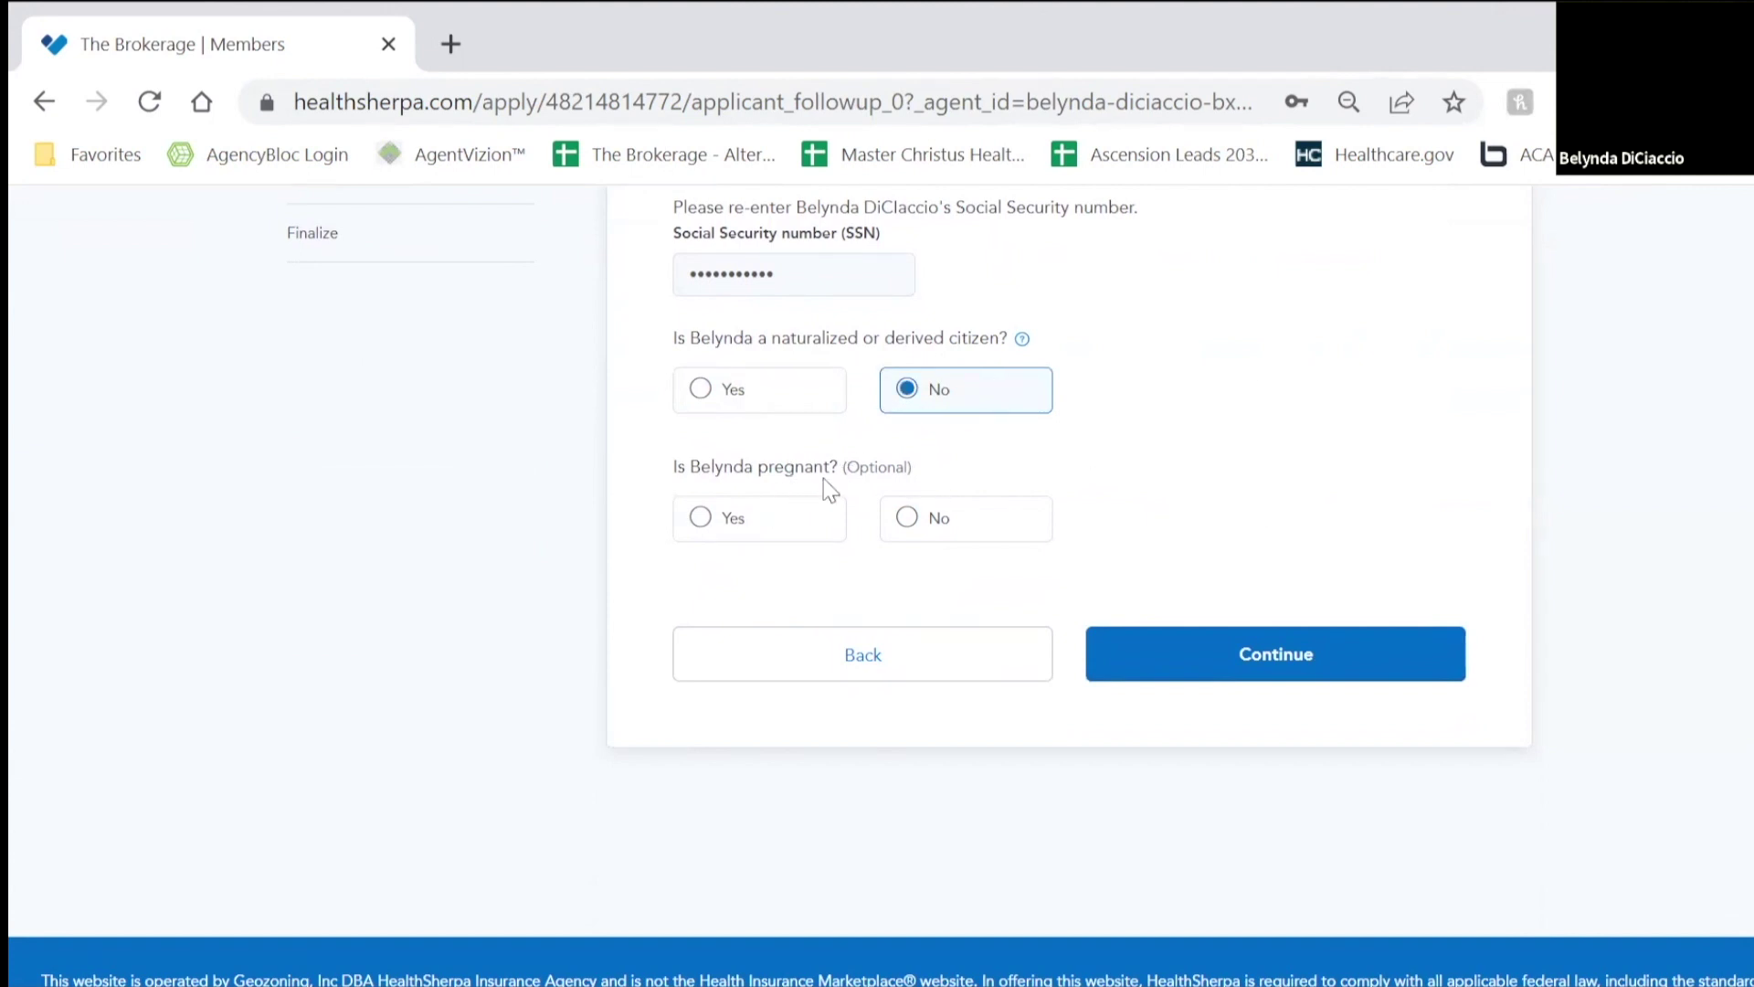
{"action": "left_click", "coordinate": [952, 530]}
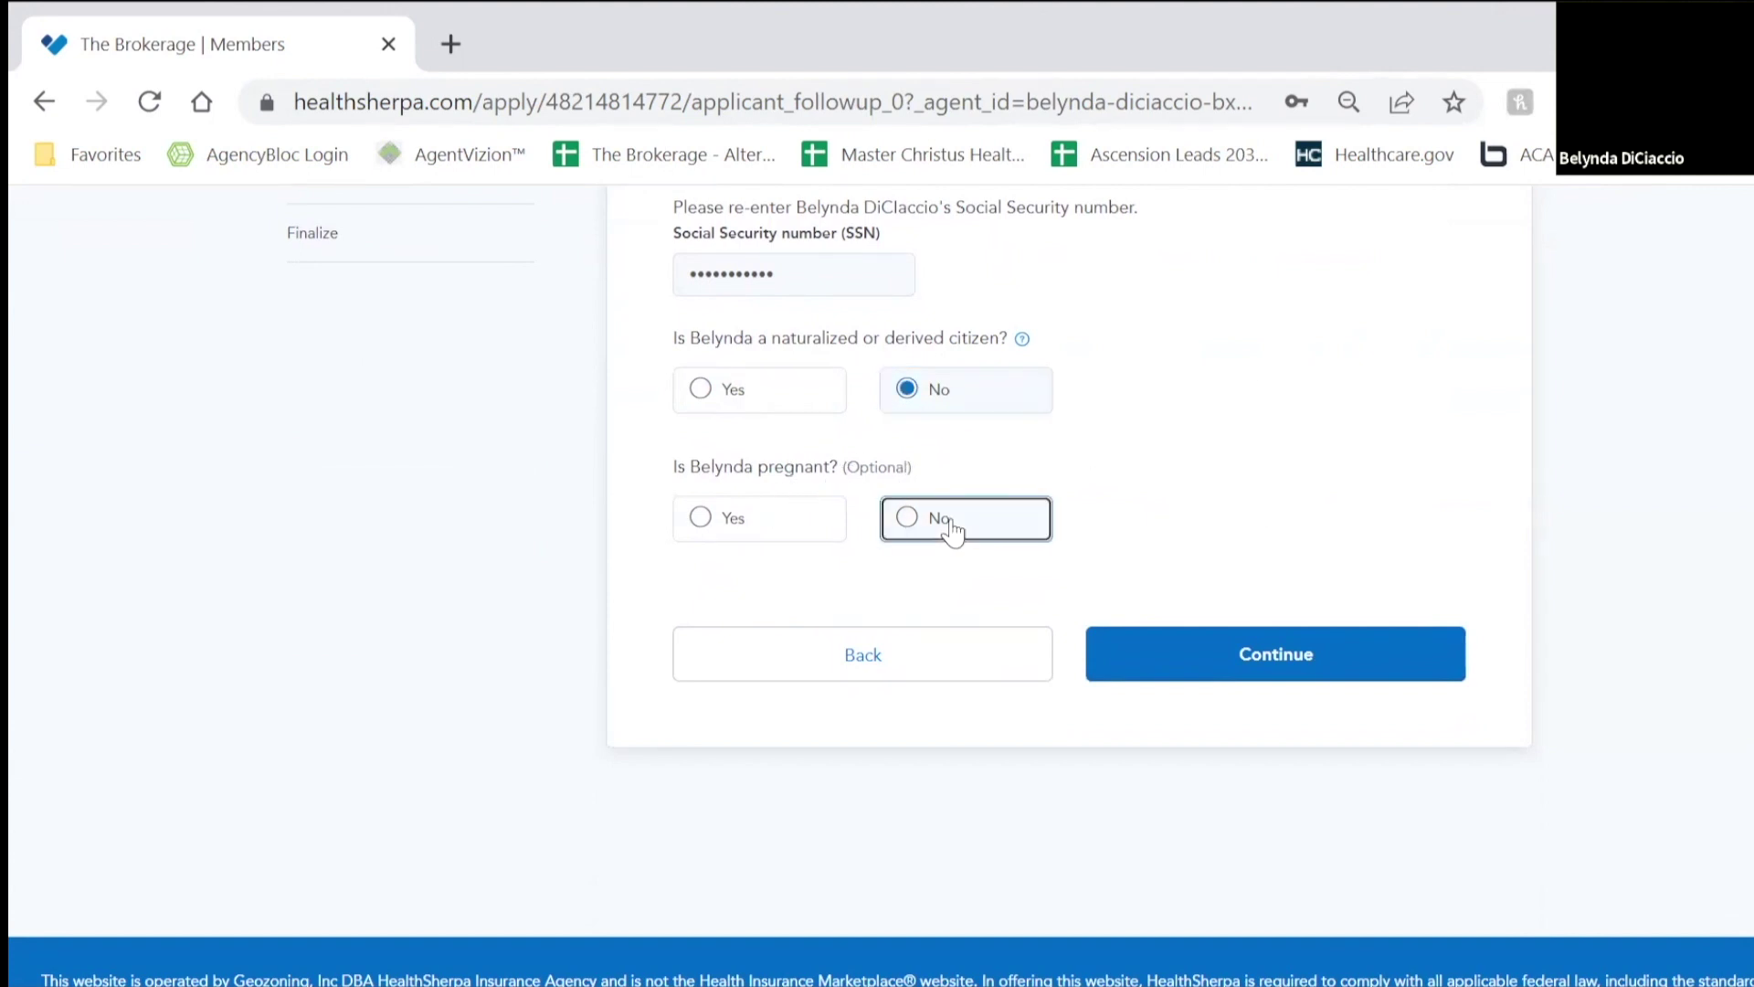
{"action": "left_click", "coordinate": [1245, 653]}
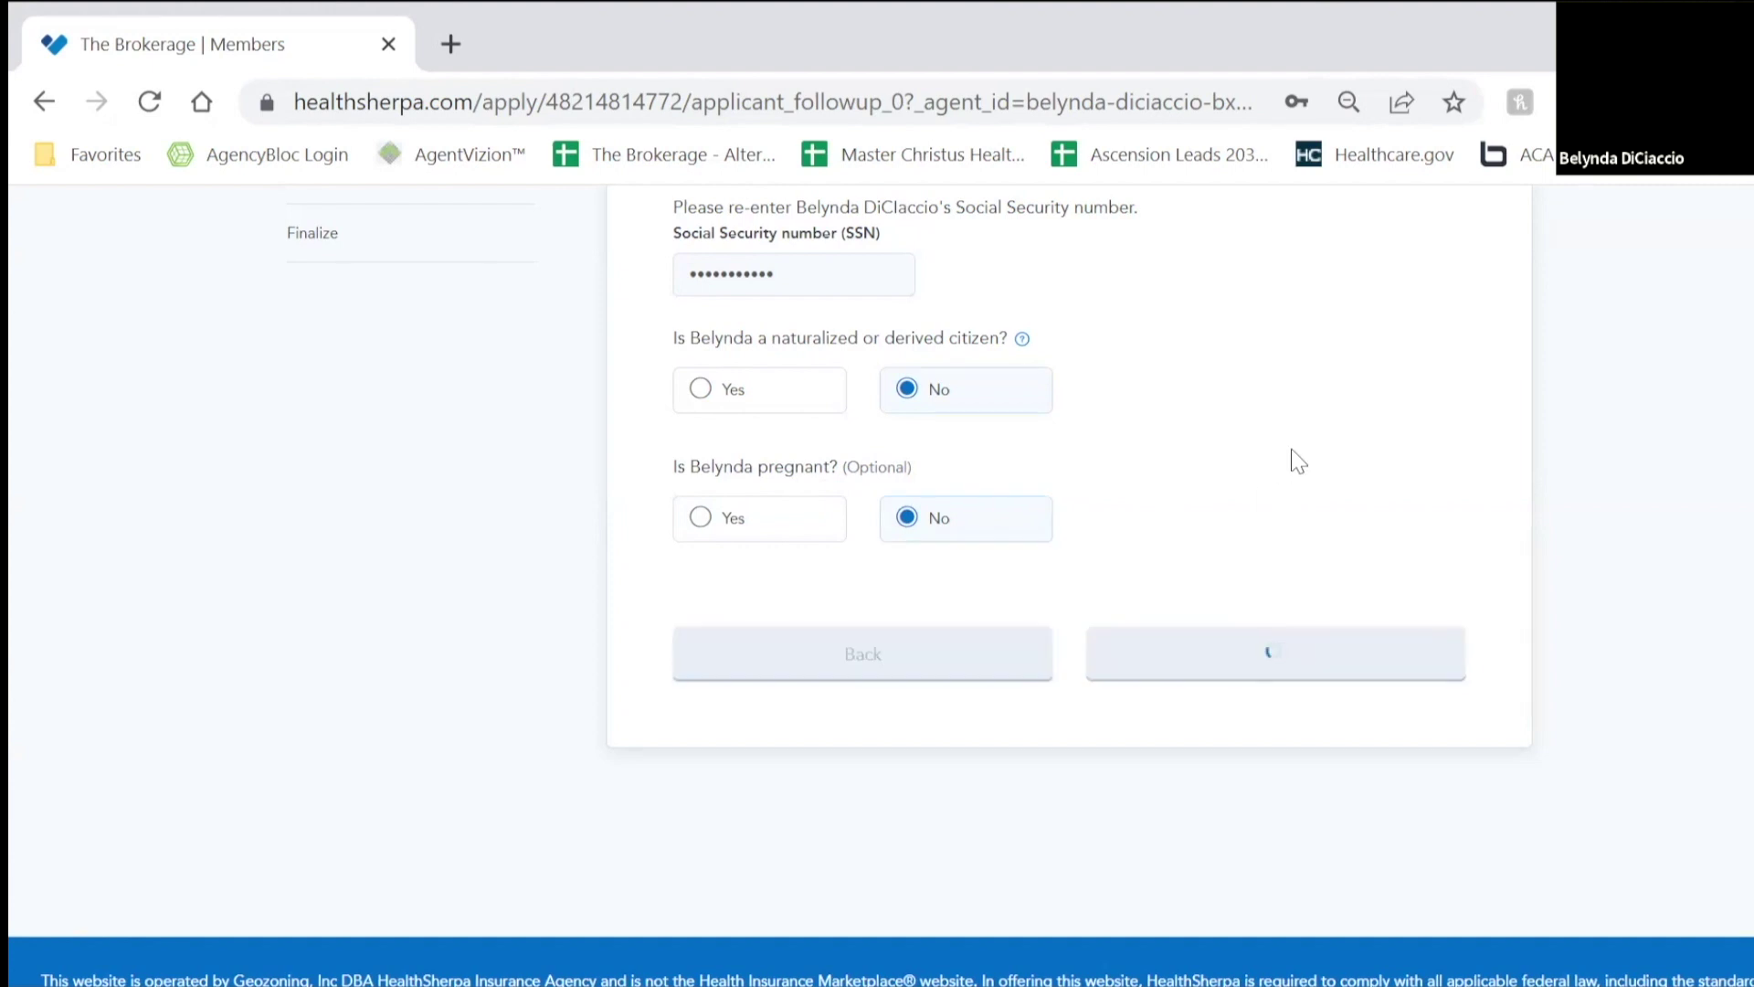
Step: Record the spouse as a non-smoking US citizen, not incarcerated, not American Indian, declining ethnicity and race
{"action": "scroll", "coordinate": [1378, 475], "scroll_direction": "down", "scroll_amount": 2}
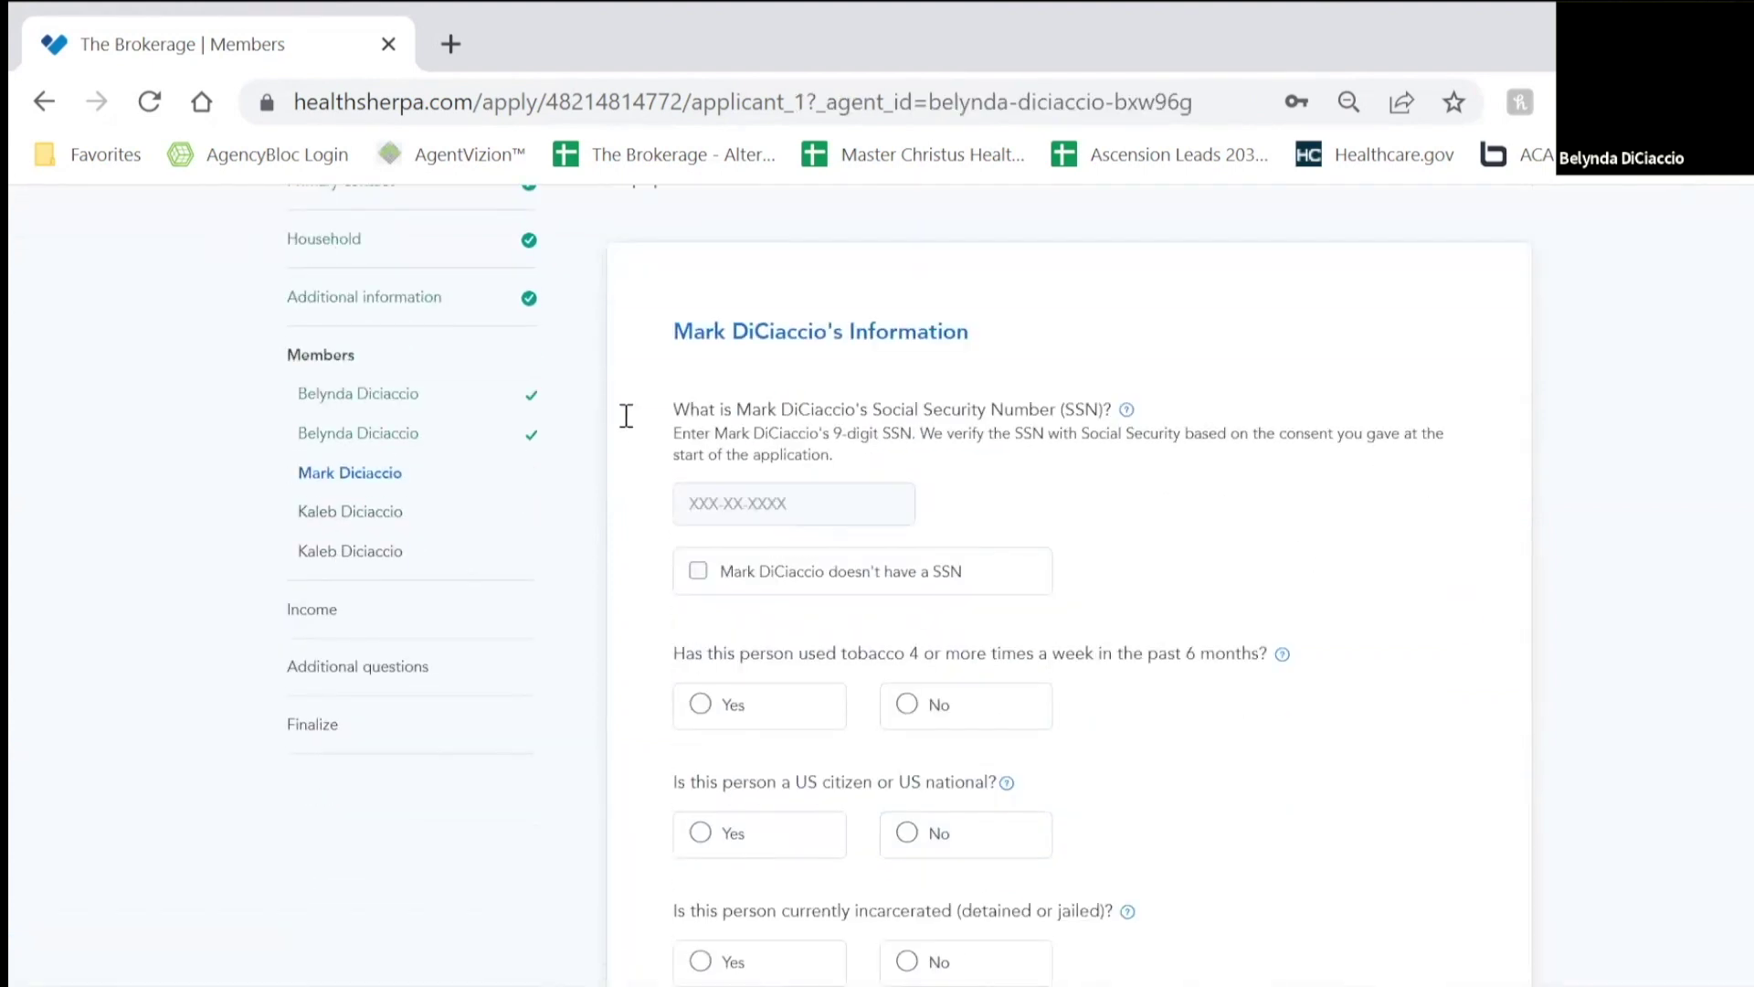
{"action": "left_click", "coordinate": [809, 504]}
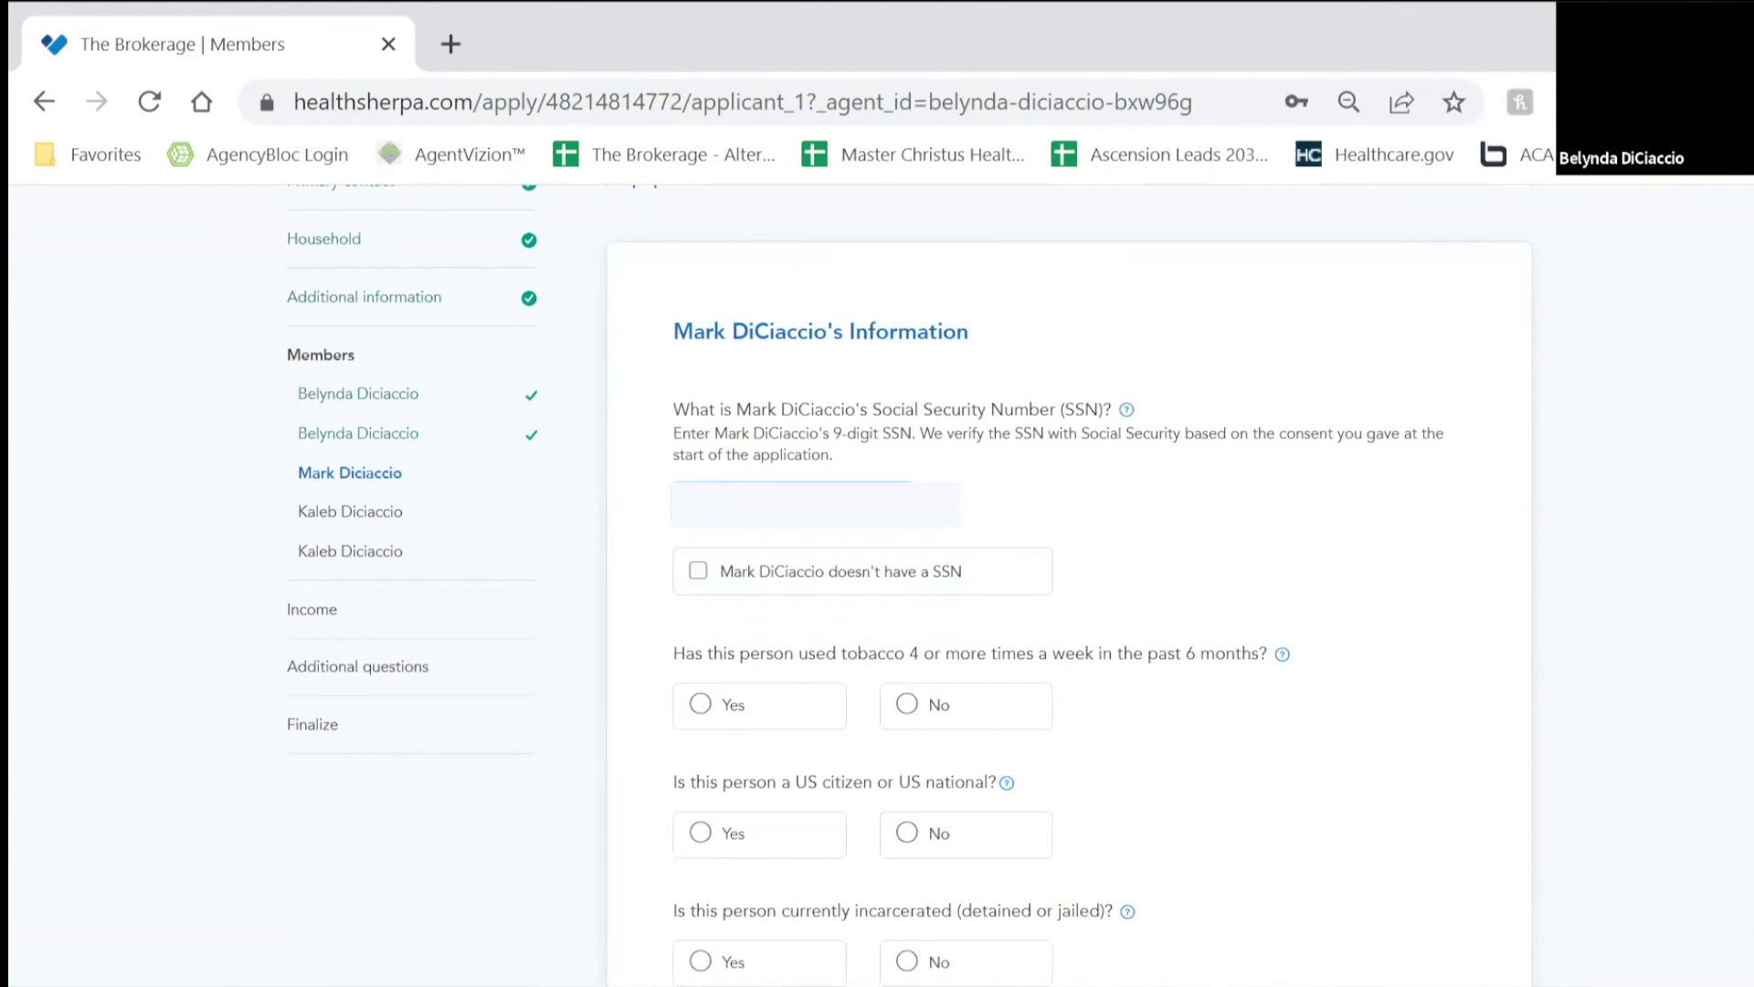
{"action": "scroll", "coordinate": [1182, 576], "scroll_direction": "down", "scroll_amount": 2}
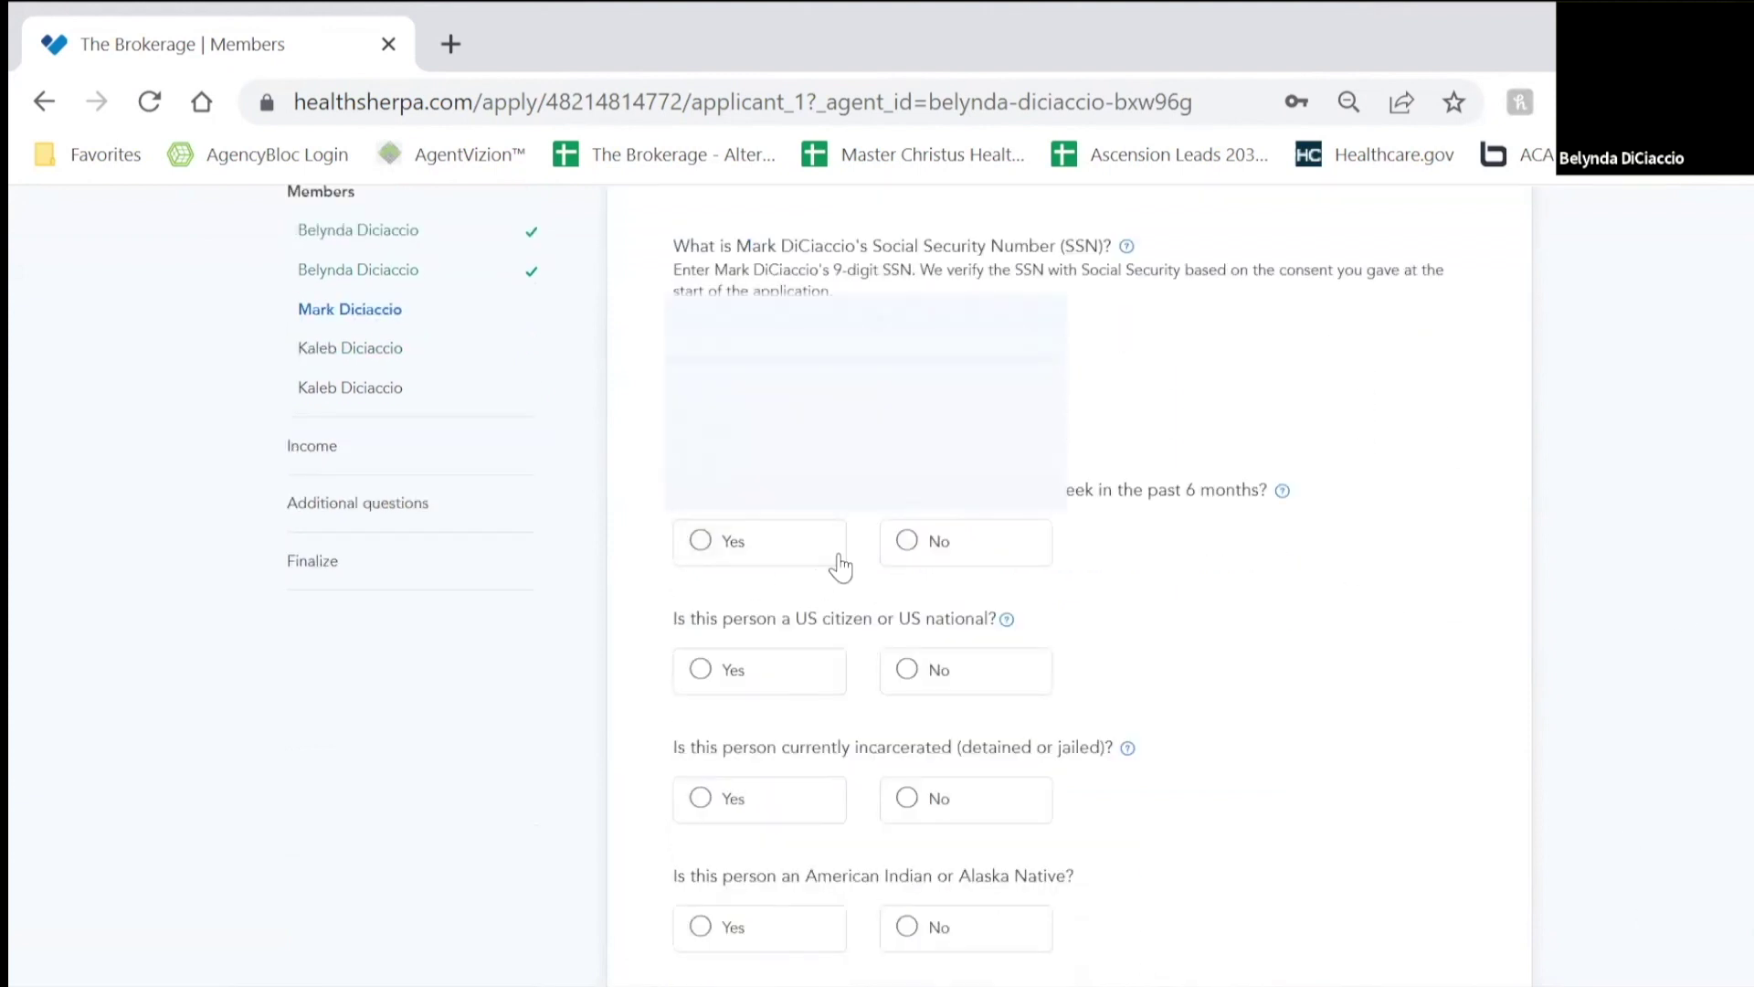
{"action": "left_click", "coordinate": [926, 535]}
{"action": "scroll", "coordinate": [842, 666], "scroll_direction": "down", "scroll_amount": 4}
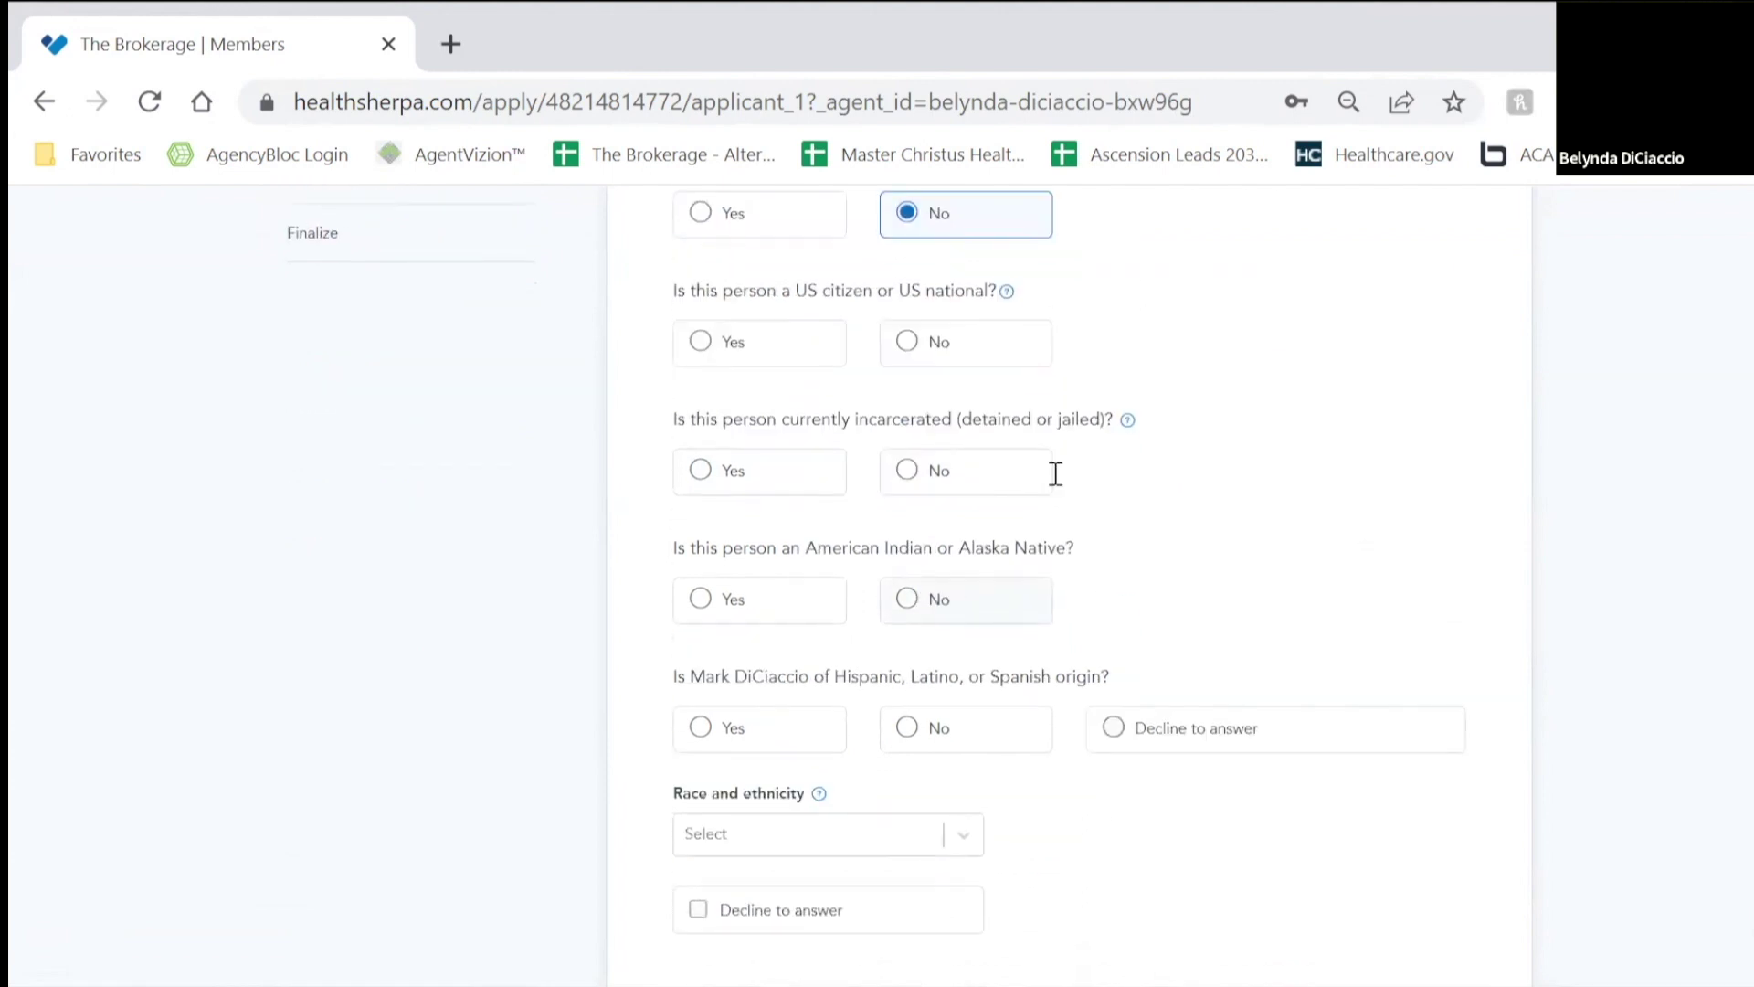
{"action": "left_click", "coordinate": [796, 347]}
{"action": "left_click", "coordinate": [1012, 477]}
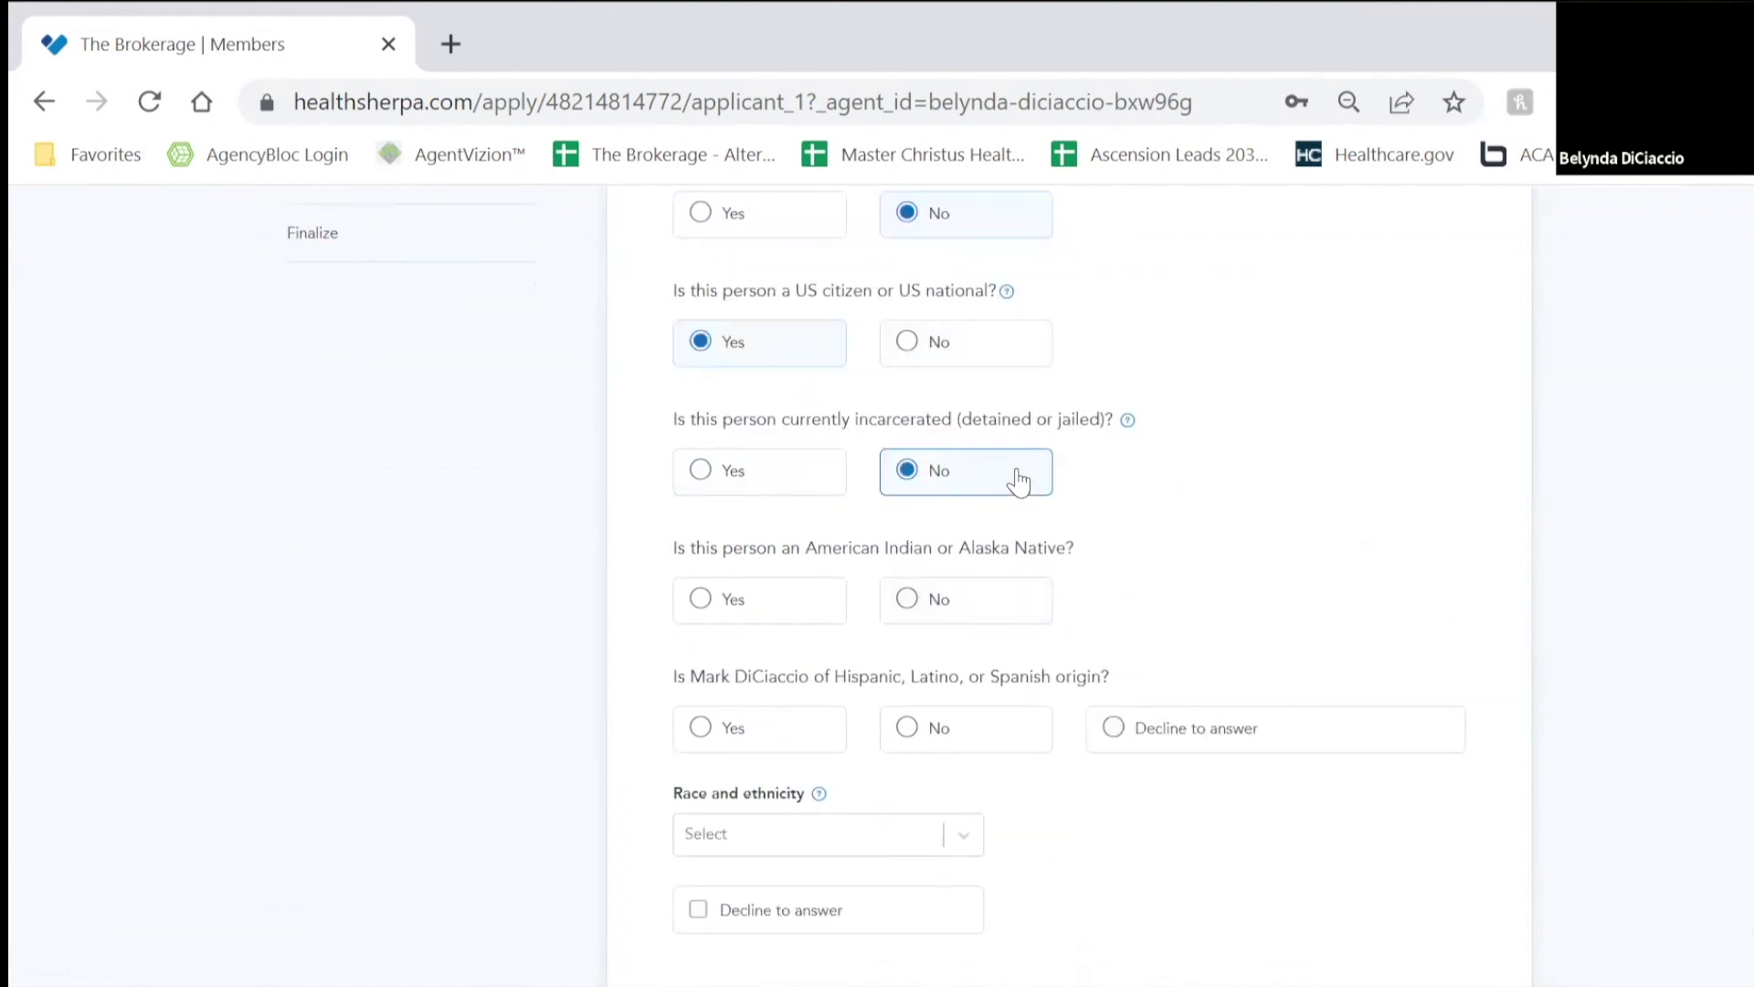
{"action": "left_click", "coordinate": [1010, 608]}
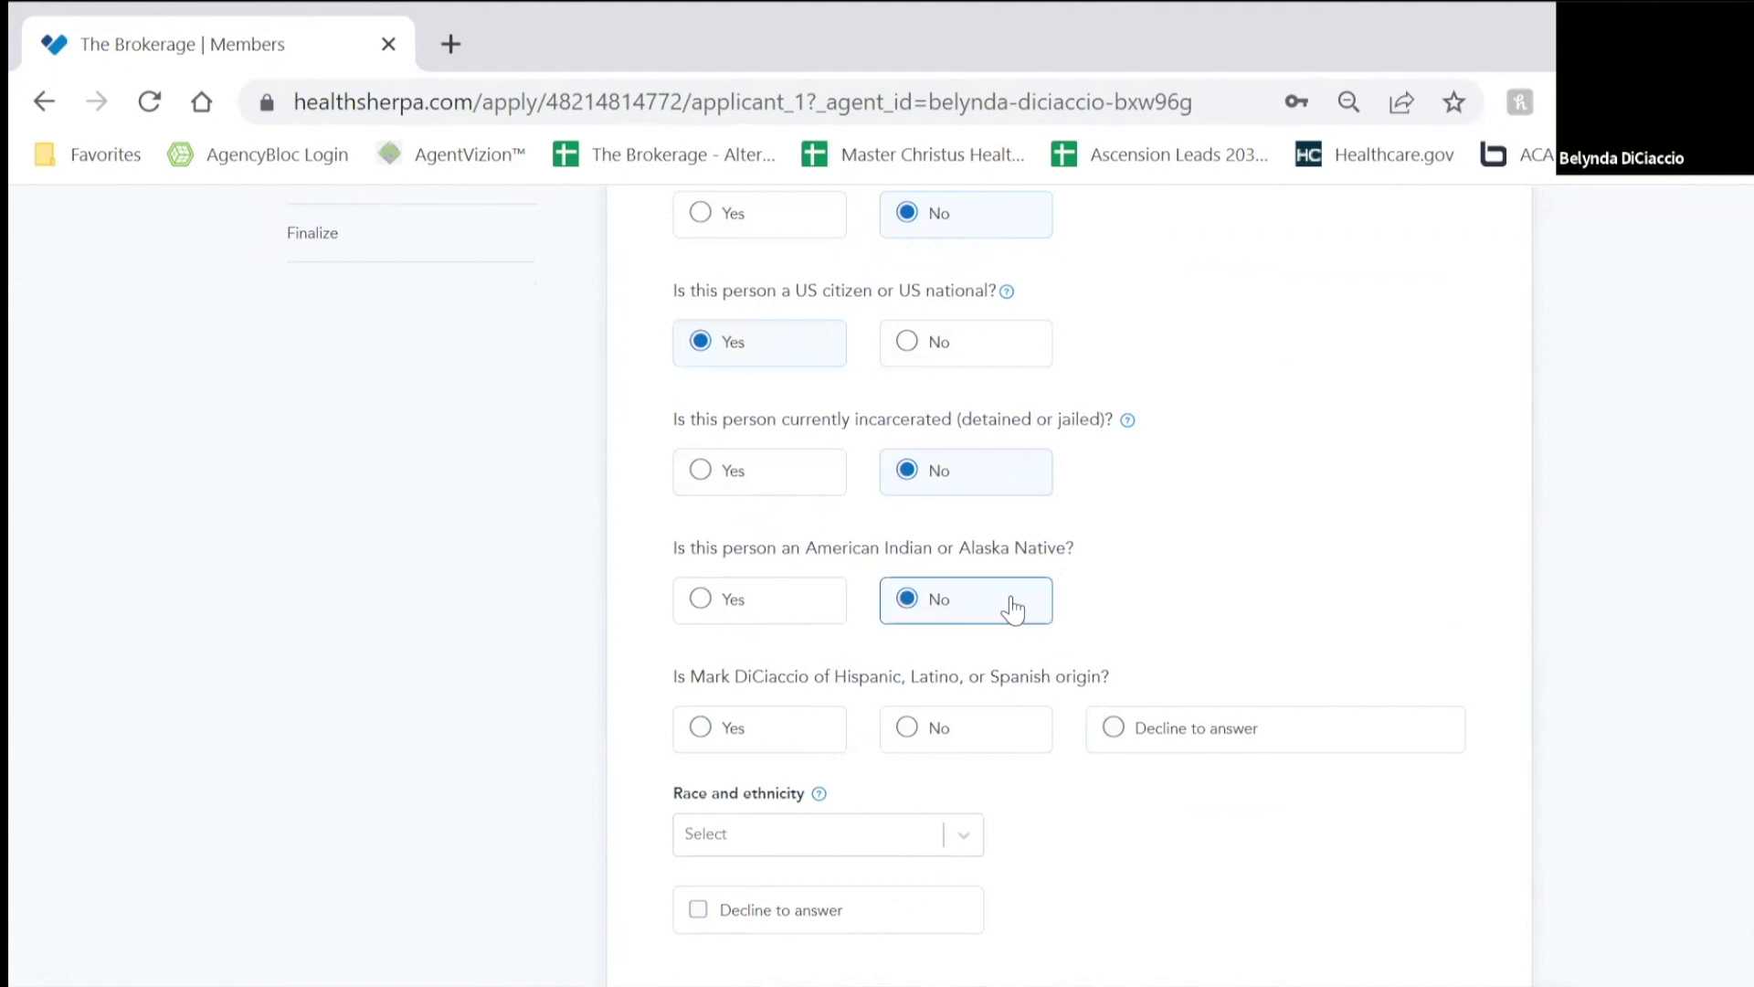
{"action": "left_click", "coordinate": [1253, 731]}
{"action": "left_click", "coordinate": [859, 909]}
{"action": "scroll", "coordinate": [1096, 819], "scroll_direction": "down", "scroll_amount": 4}
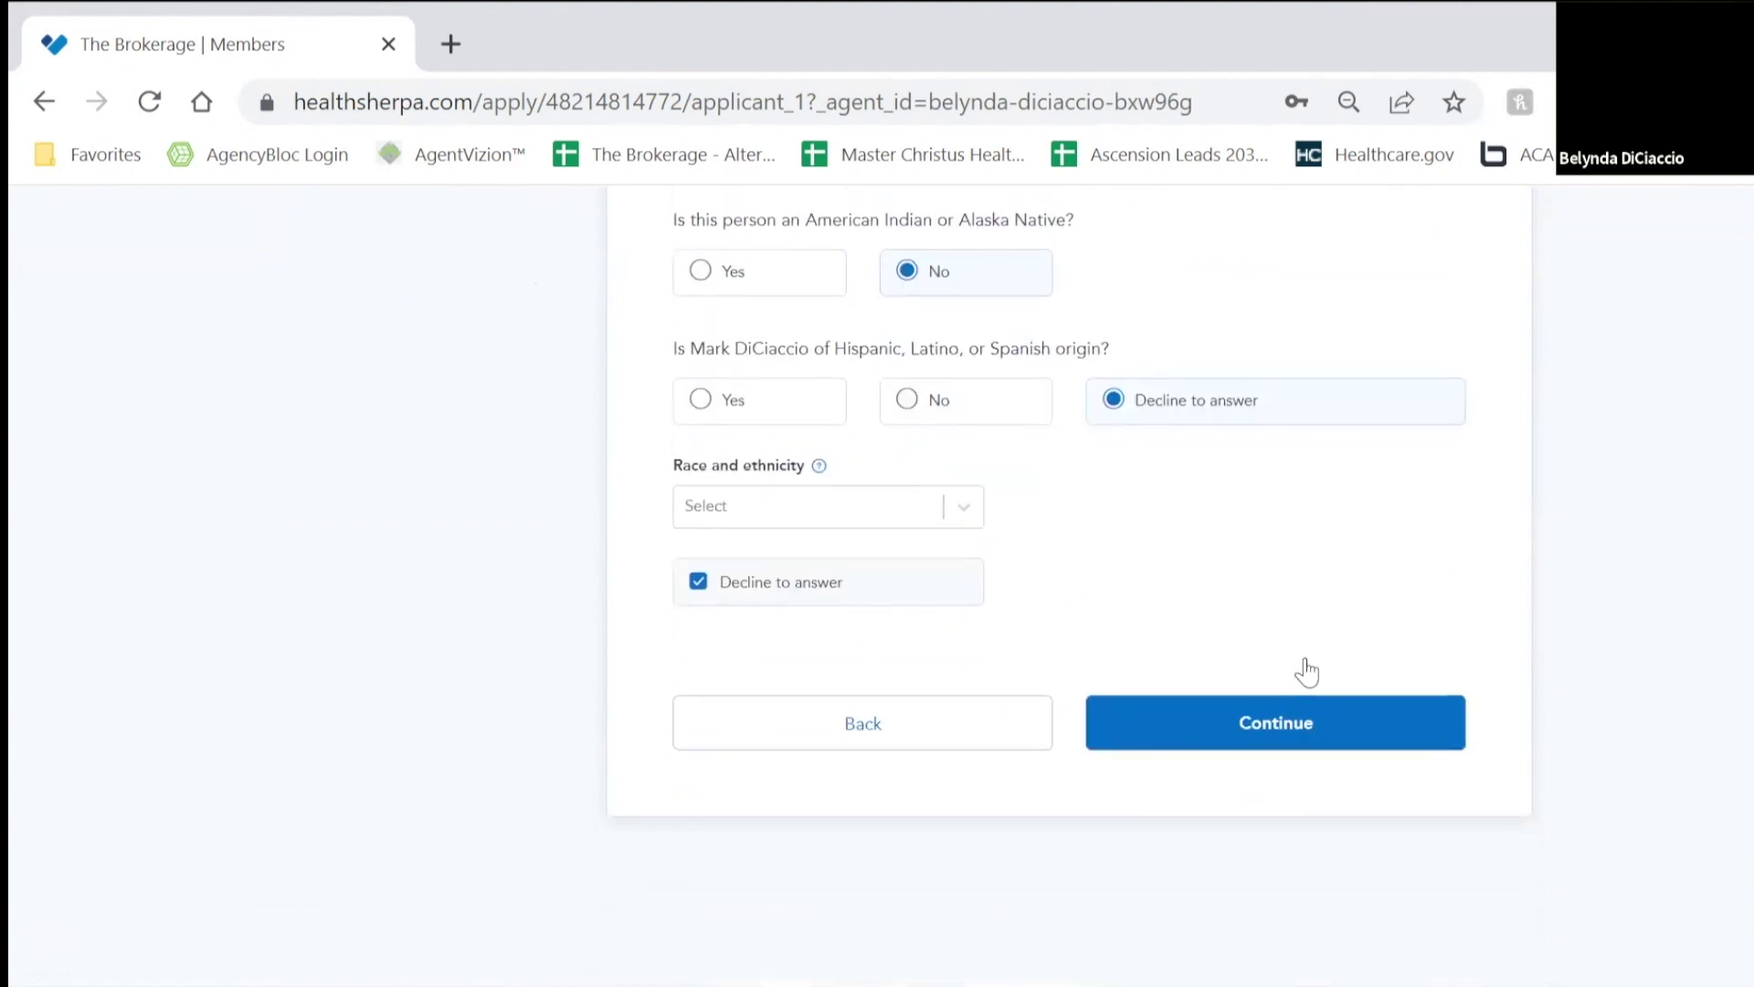
{"action": "left_click", "coordinate": [1312, 743]}
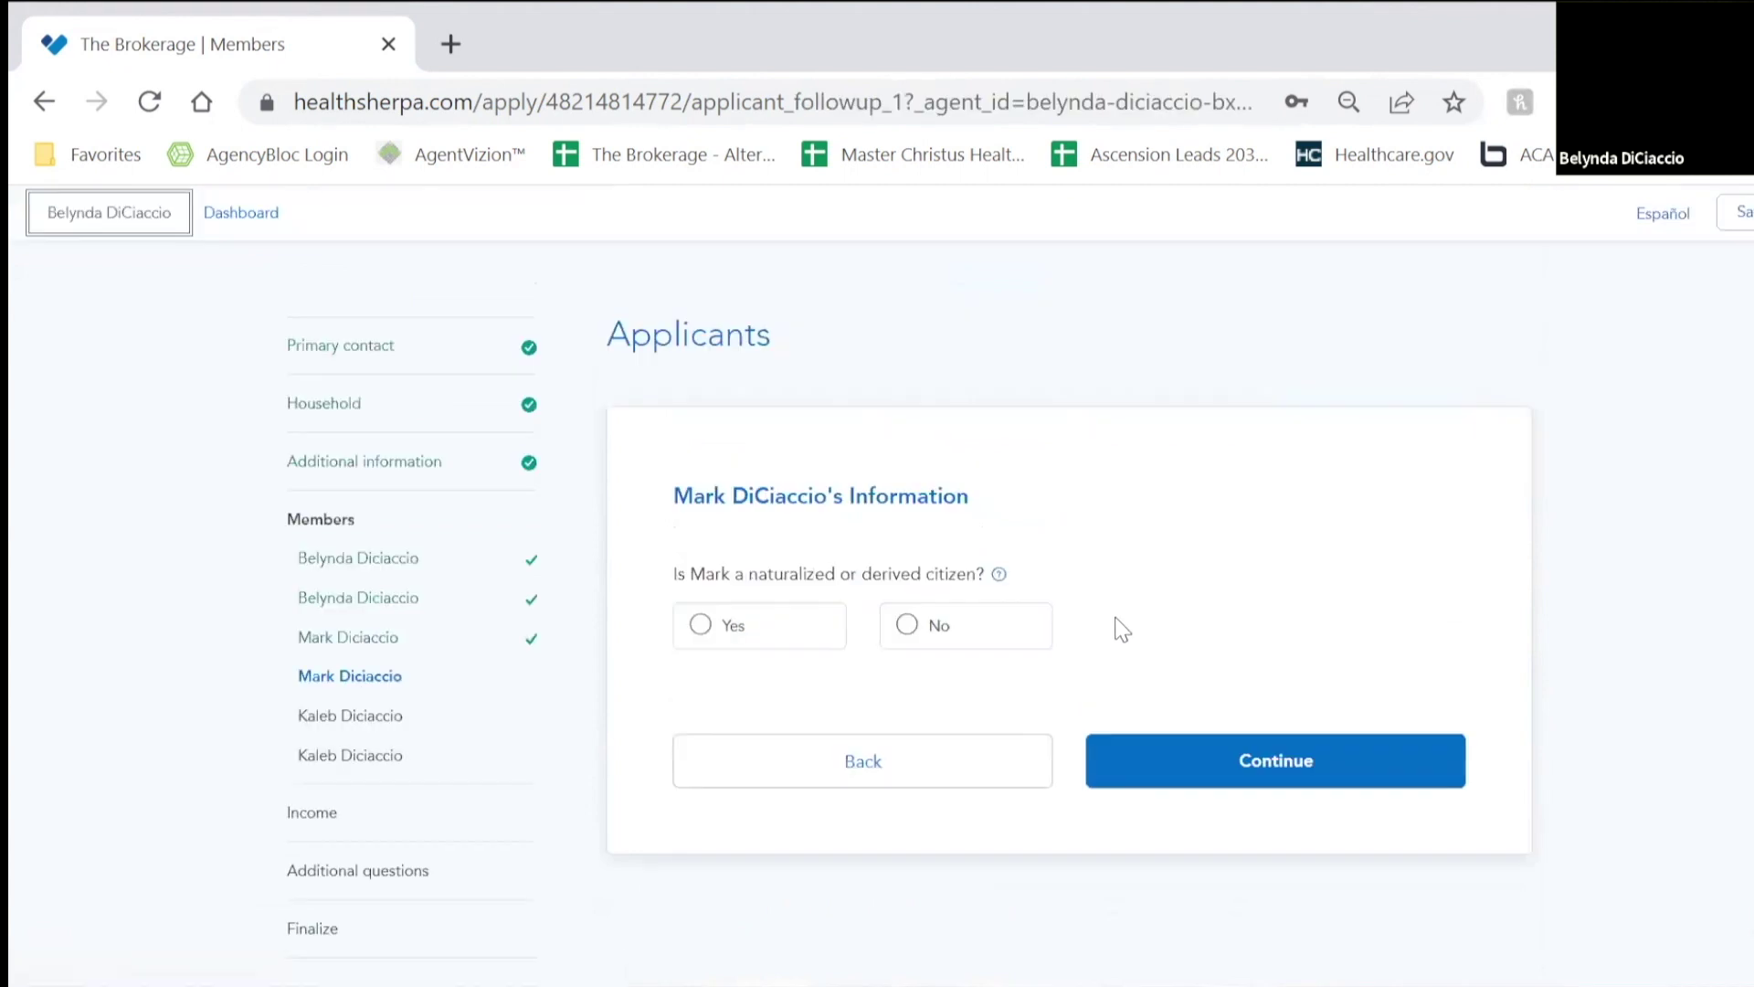
Step: Answer No to the spouse's naturalized-citizen follow-up and submit it
{"action": "left_click", "coordinate": [971, 632]}
{"action": "left_click", "coordinate": [1182, 740]}
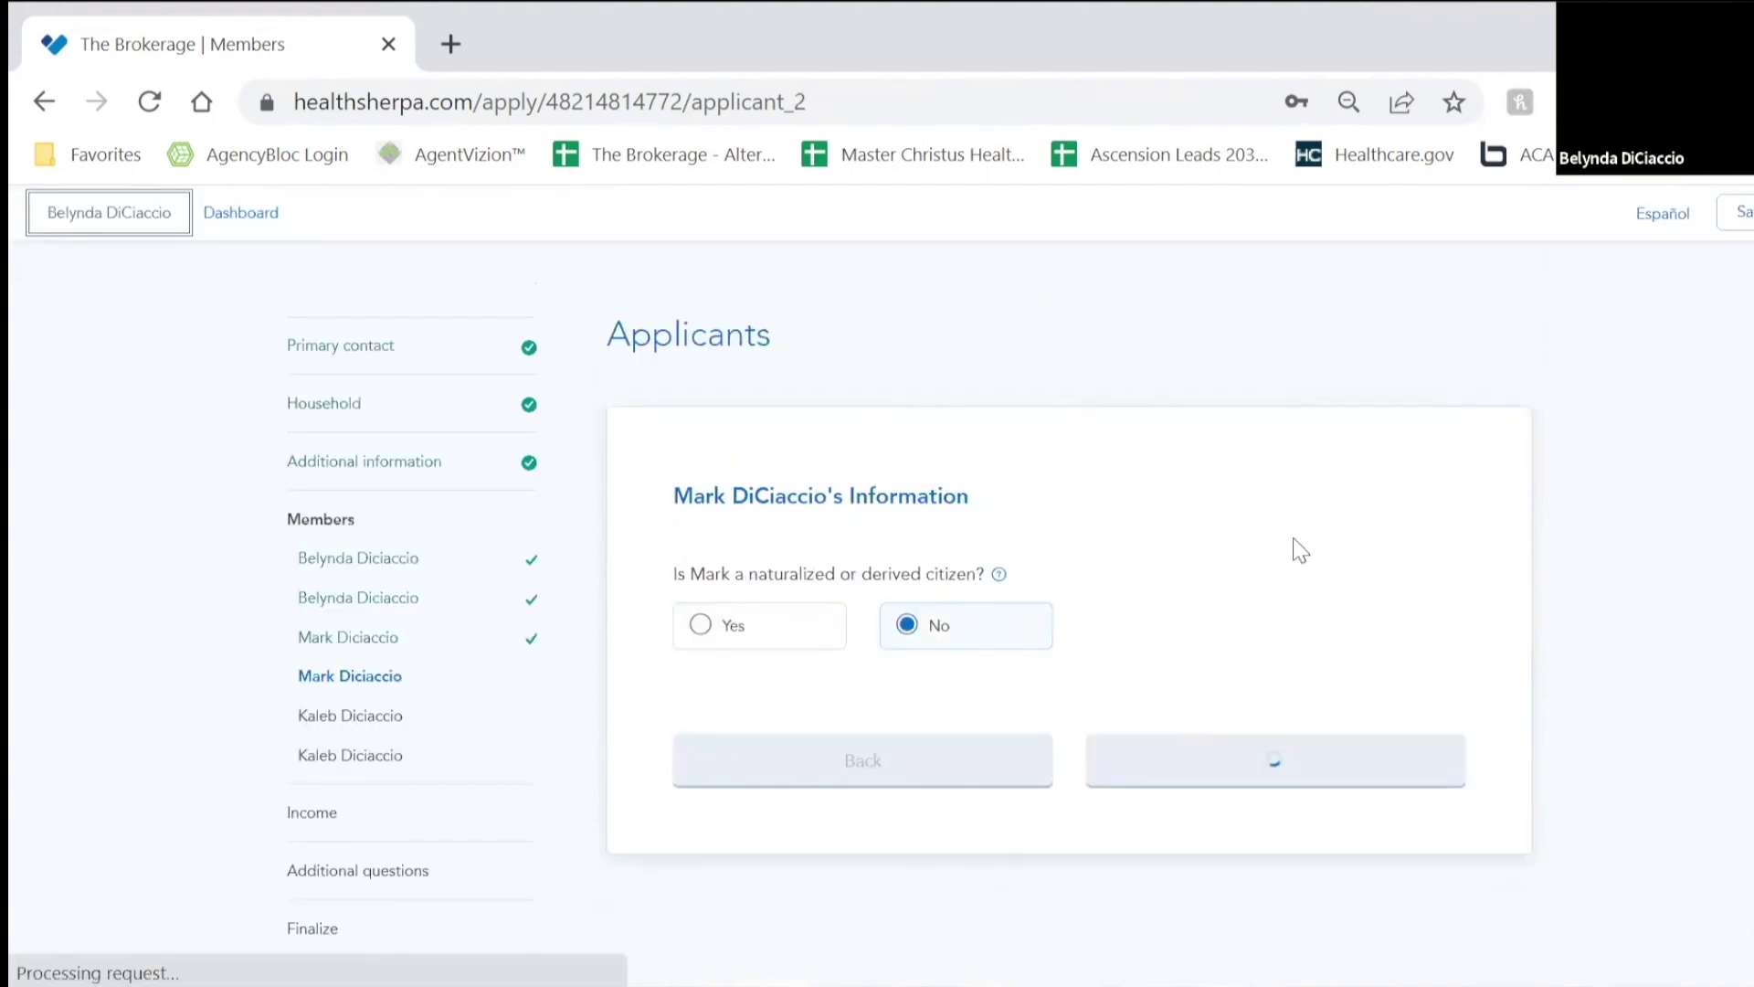
{"action": "scroll", "coordinate": [784, 508], "scroll_direction": "down", "scroll_amount": 4}
Step: Record the child as a non-smoking US citizen, not incarcerated, not American Indian, declining ethnicity and race
{"action": "left_click", "coordinate": [721, 333]}
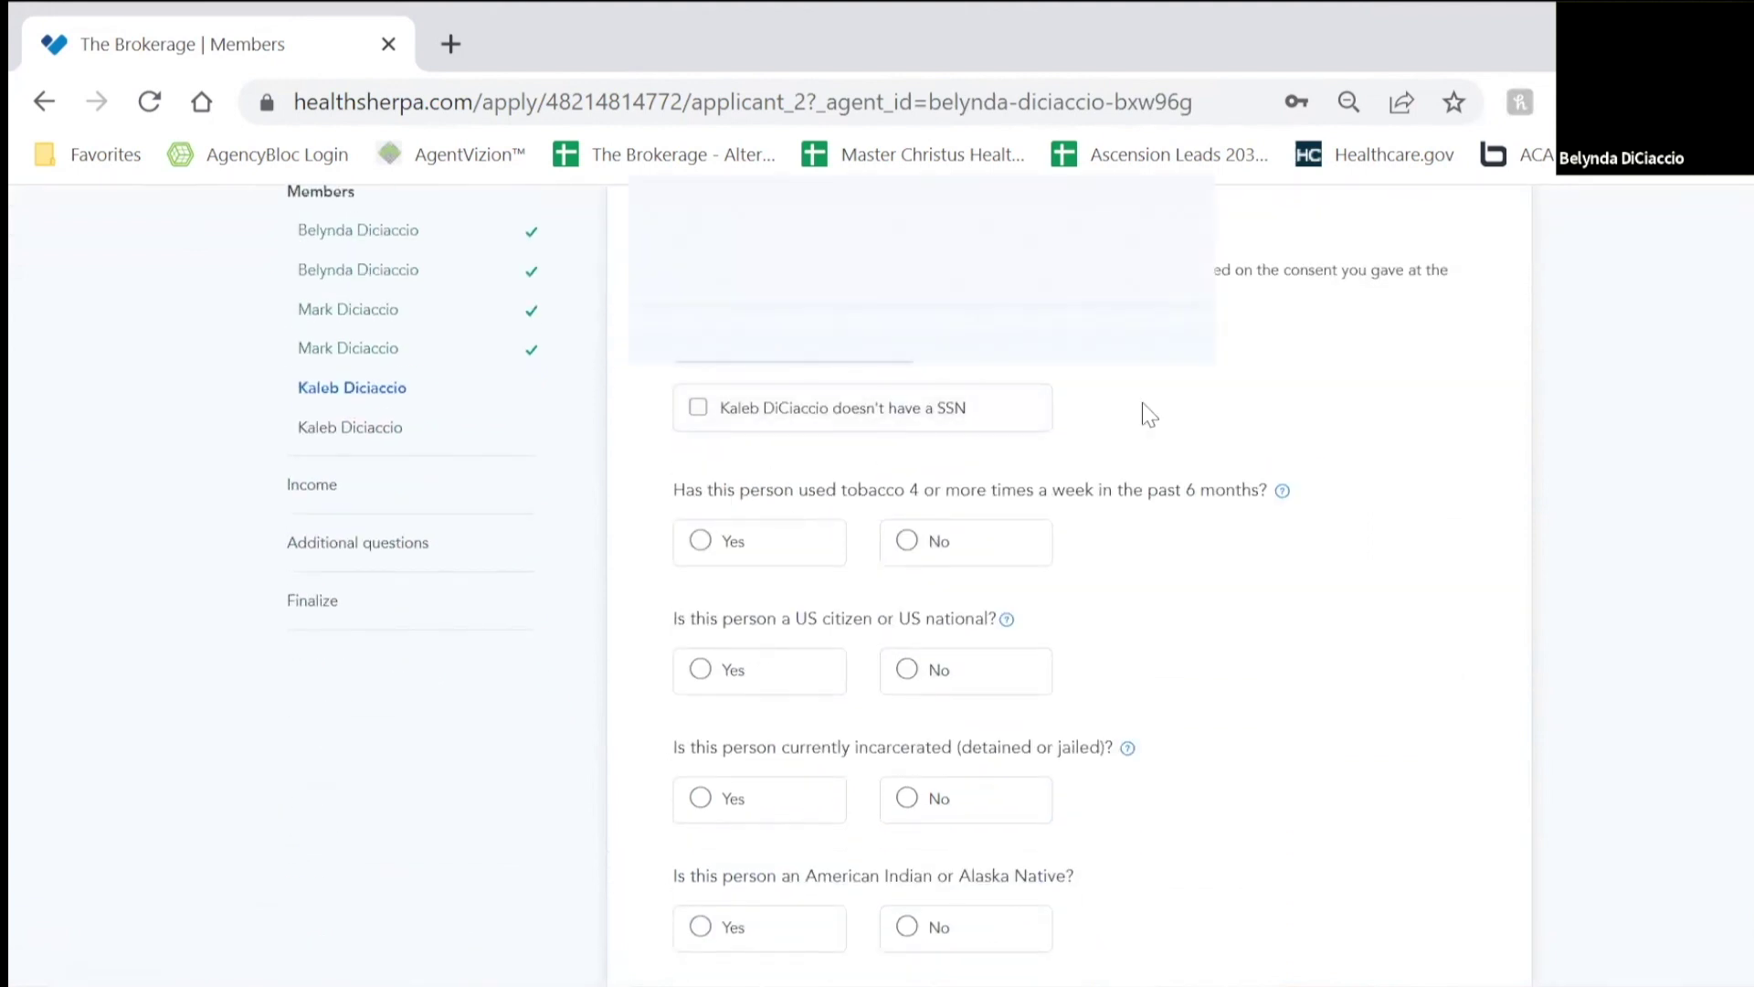
{"action": "scroll", "coordinate": [1149, 415], "scroll_direction": "down", "scroll_amount": 4}
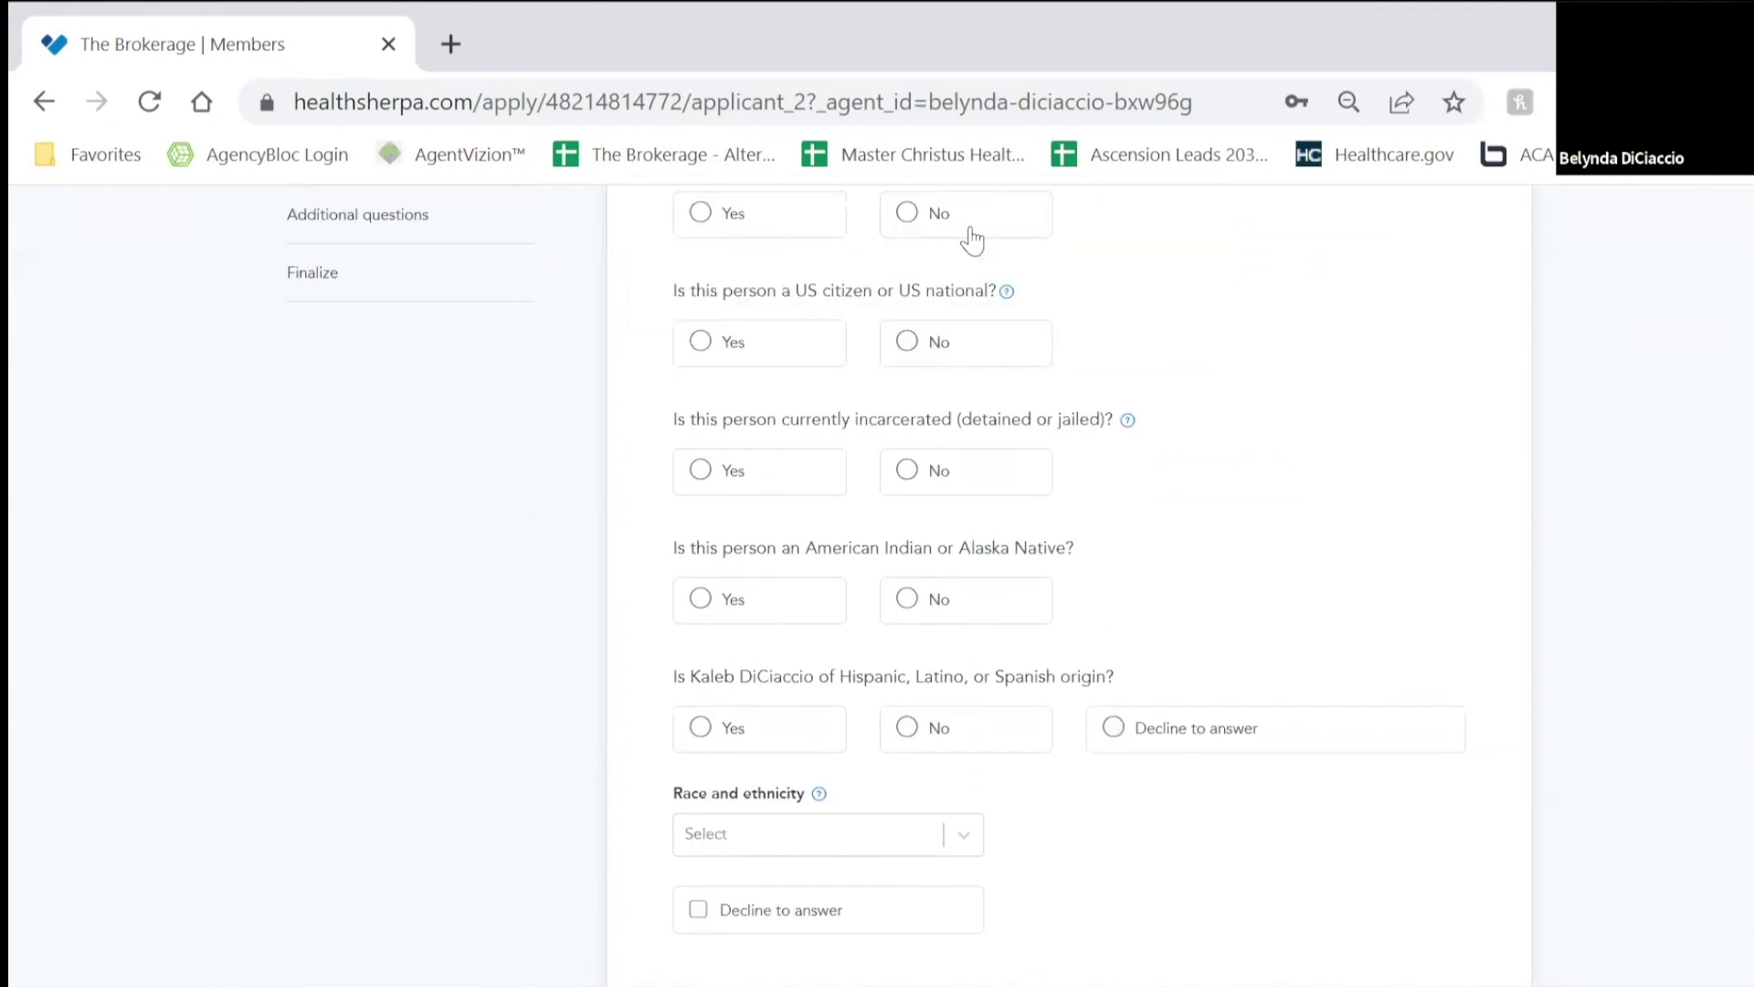
{"action": "scroll", "coordinate": [940, 321], "scroll_direction": "up", "scroll_amount": 2}
{"action": "left_click", "coordinate": [963, 393]}
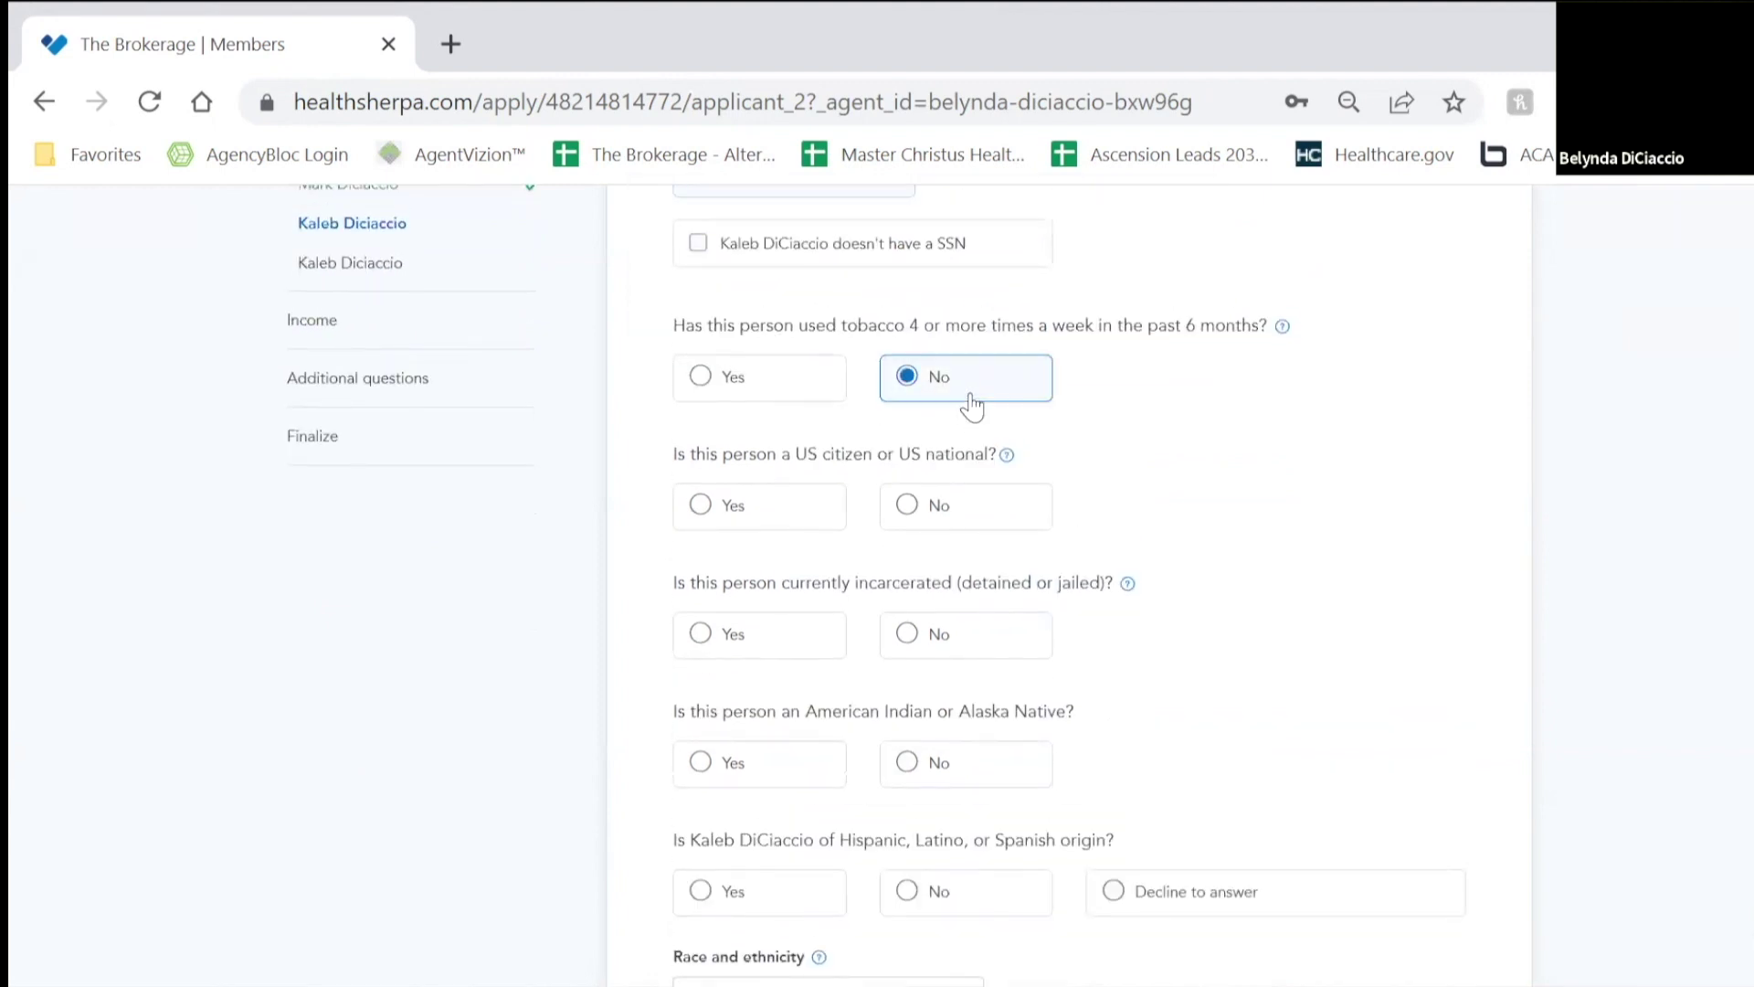
{"action": "left_click", "coordinate": [777, 505]}
{"action": "left_click", "coordinate": [912, 634]}
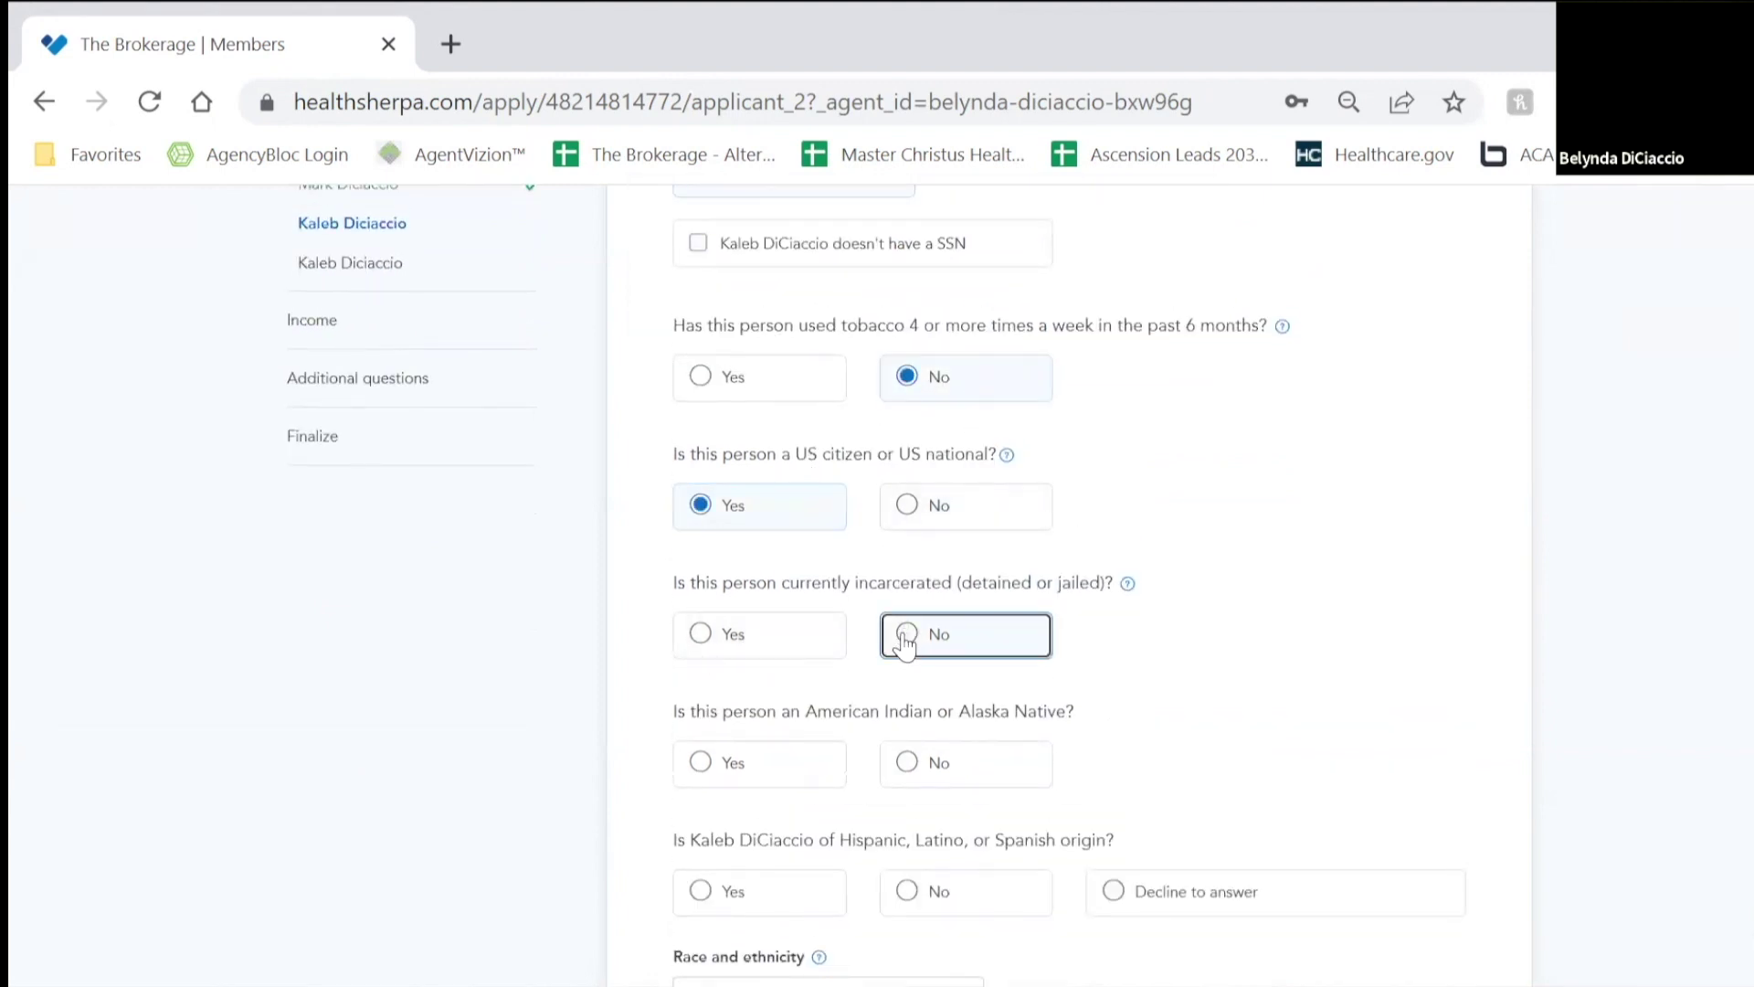
{"action": "left_click", "coordinate": [908, 762]}
{"action": "scroll", "coordinate": [1164, 781], "scroll_direction": "down", "scroll_amount": 2}
{"action": "left_click", "coordinate": [1165, 728]}
{"action": "left_click", "coordinate": [698, 909]}
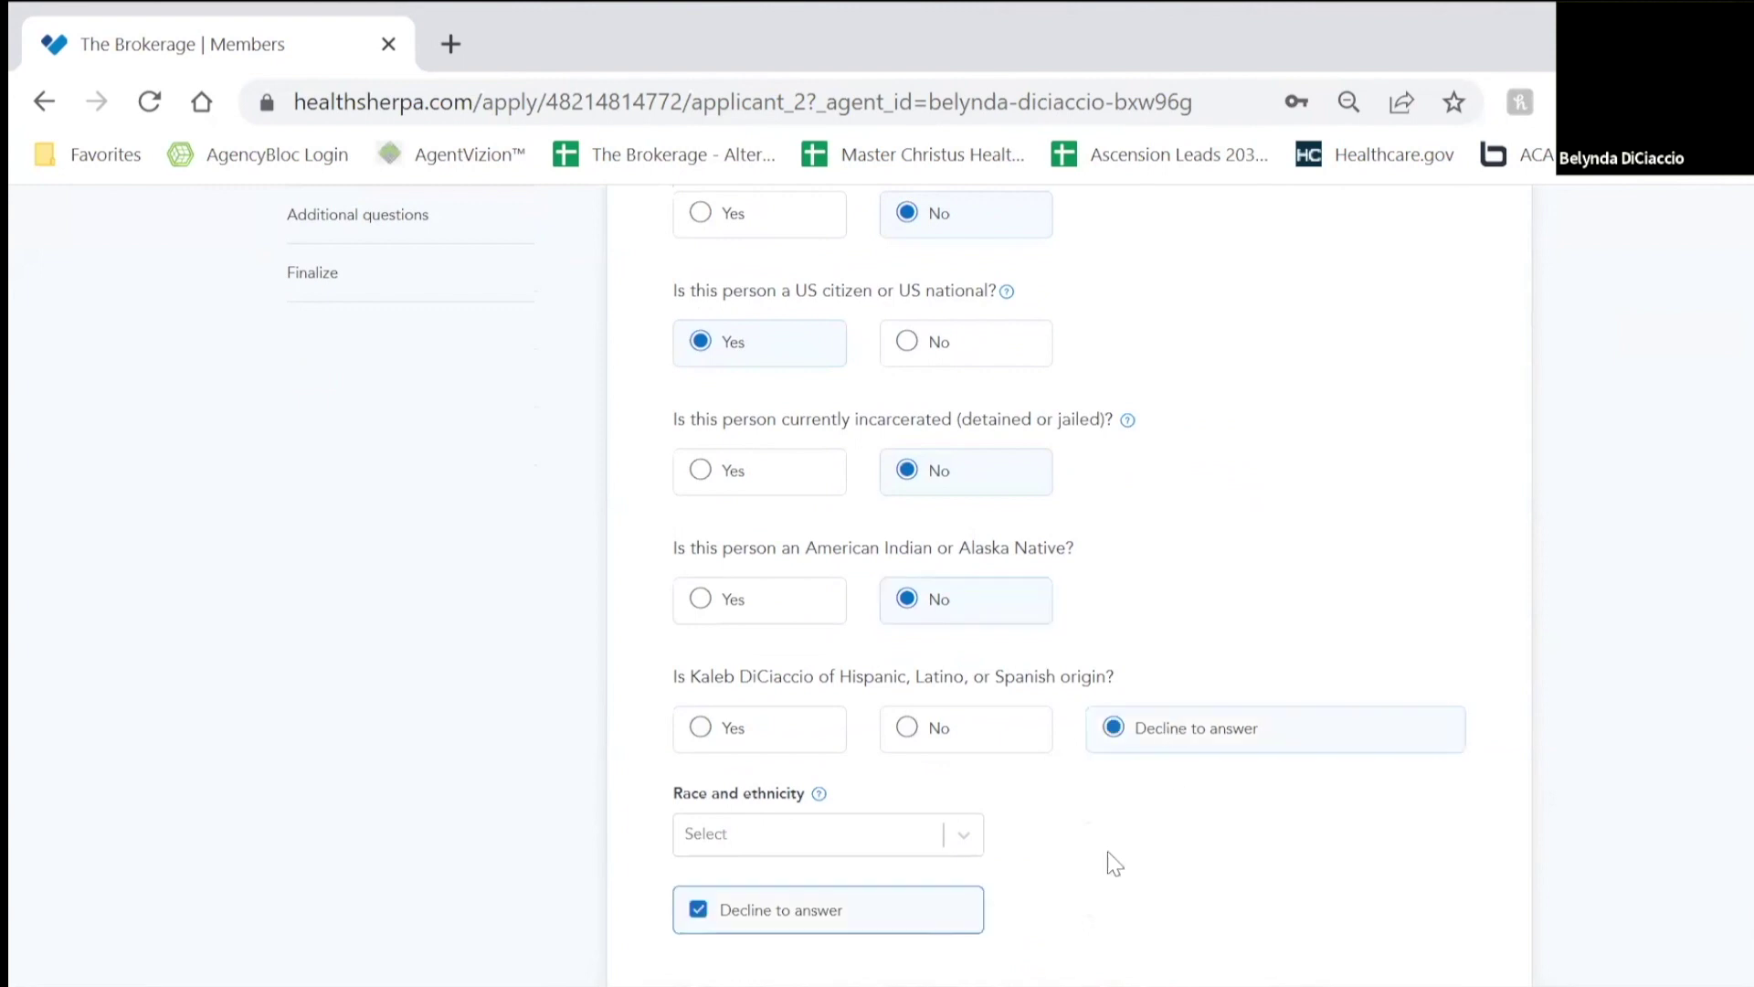
{"action": "scroll", "coordinate": [1187, 823], "scroll_direction": "down", "scroll_amount": 4}
{"action": "left_click", "coordinate": [1248, 723]}
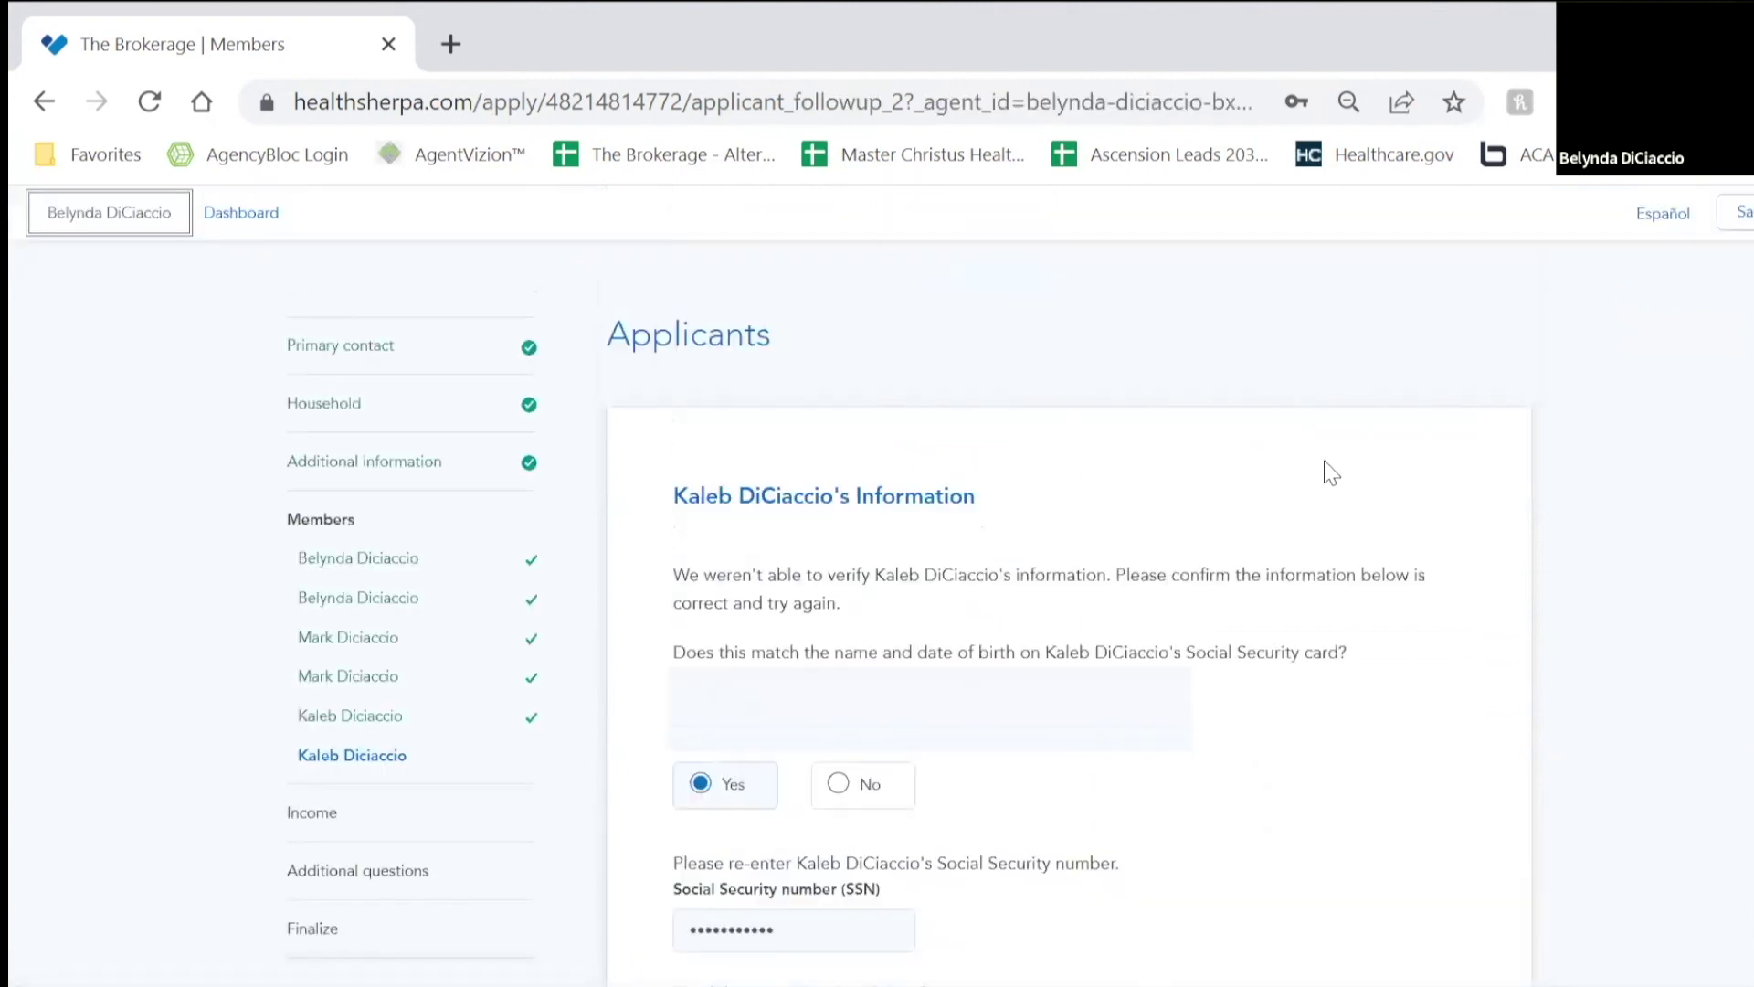
Step: Answer No to the child's naturalized-citizen and foster-care follow-up questions and submit
{"action": "scroll", "coordinate": [1331, 472], "scroll_direction": "down", "scroll_amount": 2}
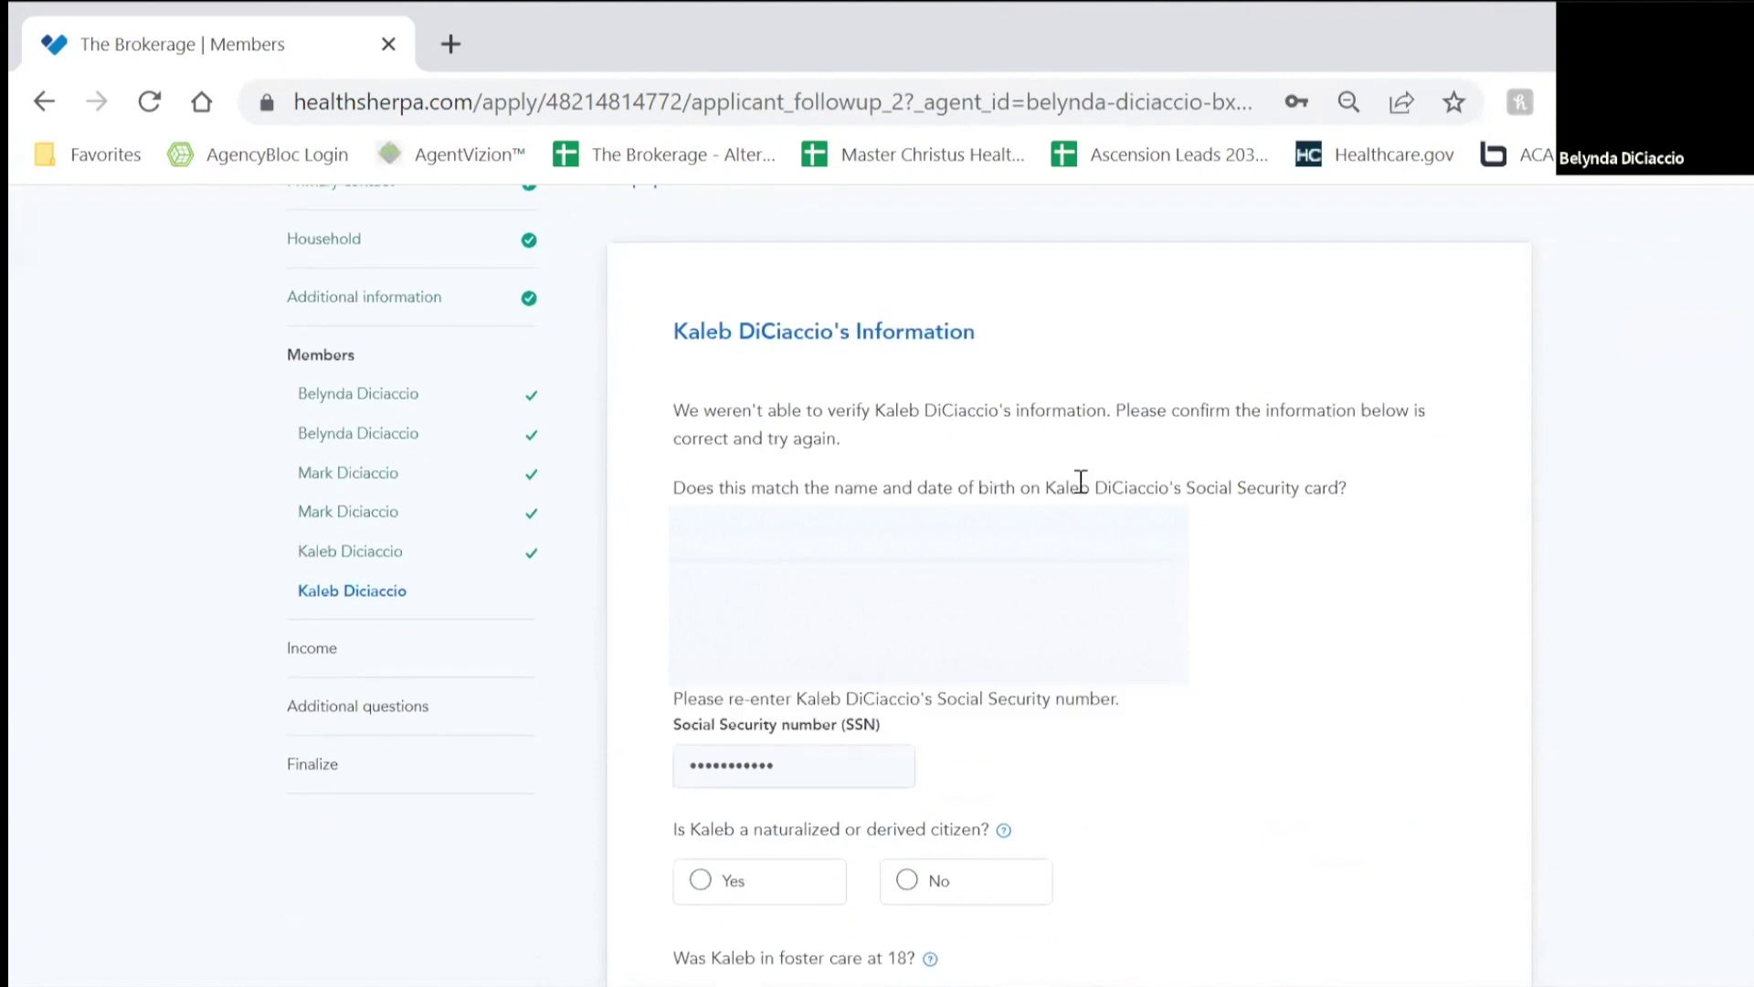
{"action": "scroll", "coordinate": [1316, 478], "scroll_direction": "down", "scroll_amount": 4}
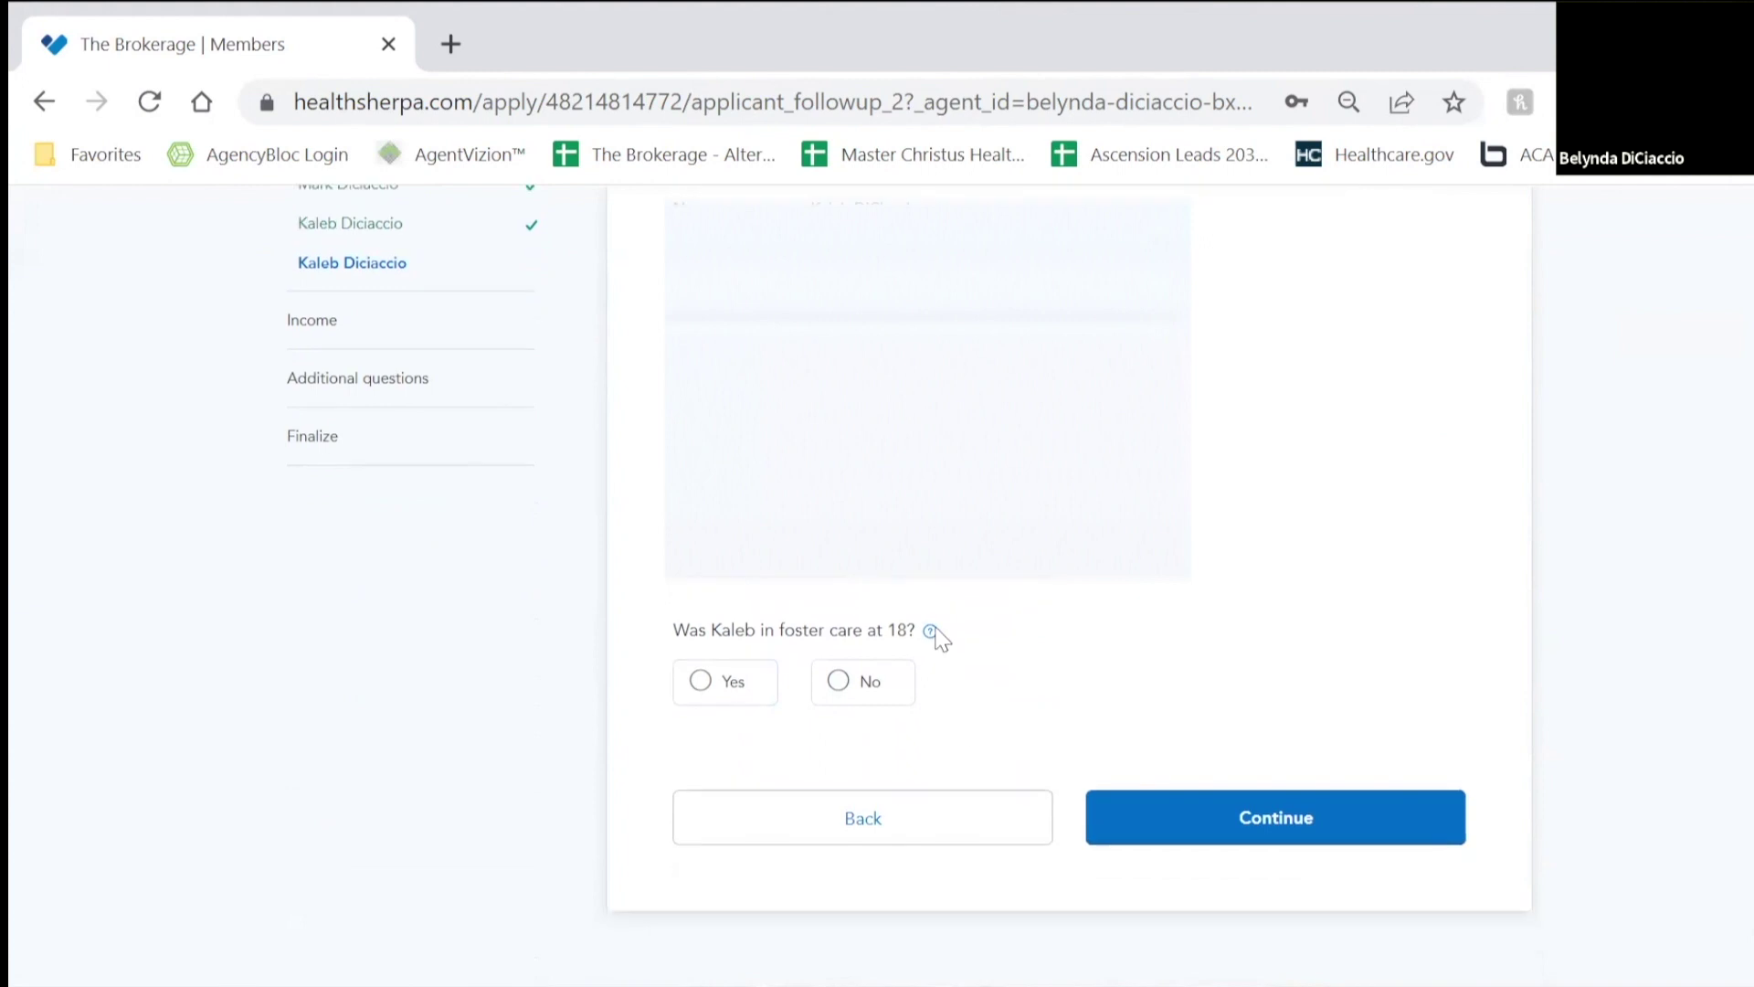
{"action": "scroll", "coordinate": [1196, 437], "scroll_direction": "up", "scroll_amount": 4}
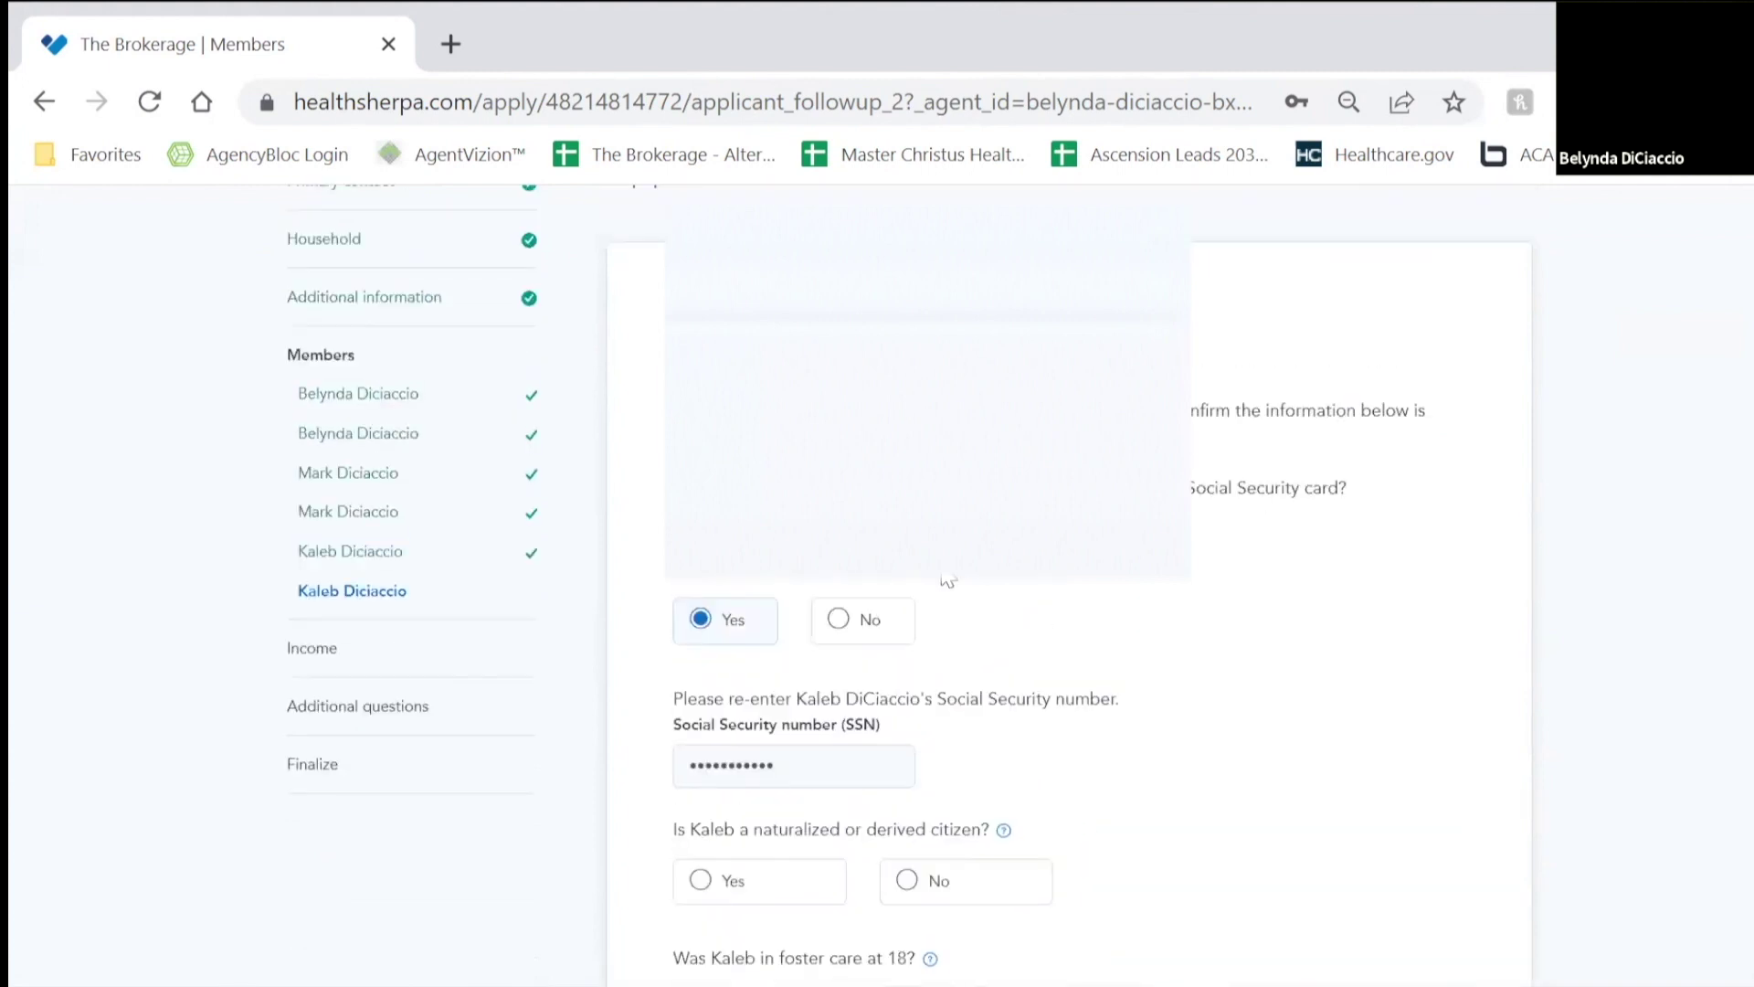
{"action": "scroll", "coordinate": [1076, 662], "scroll_direction": "down", "scroll_amount": 4}
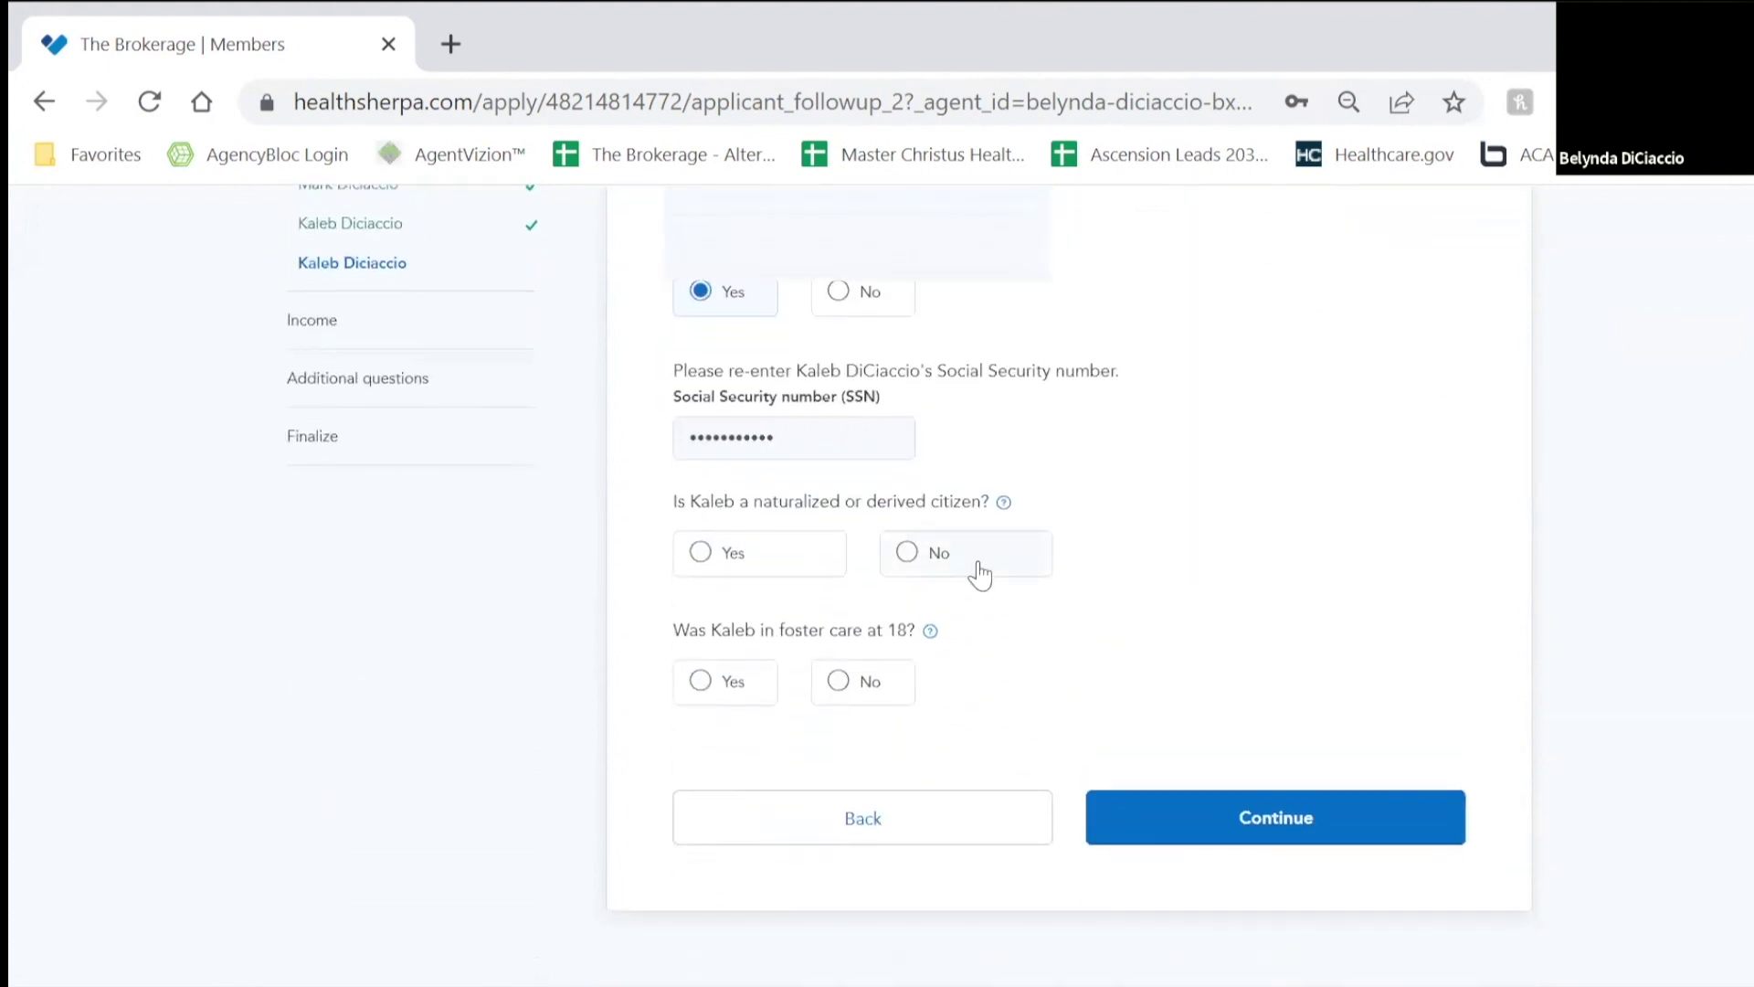
{"action": "left_click", "coordinate": [978, 572]}
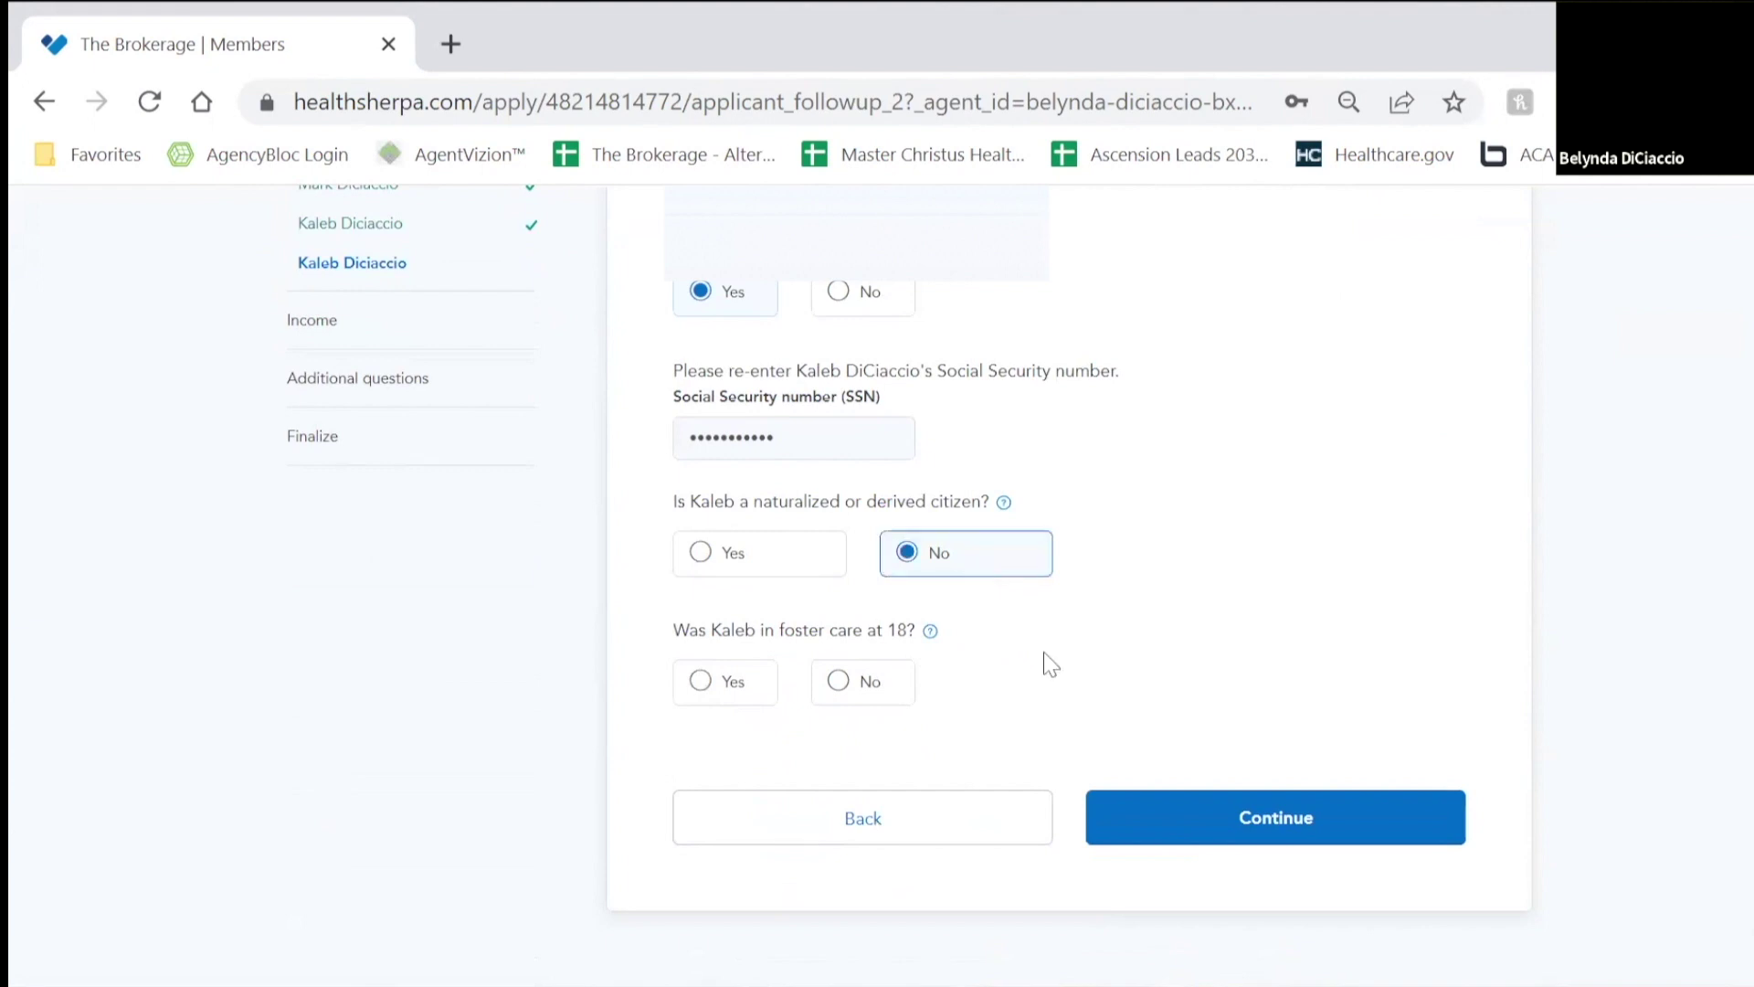
{"action": "left_click", "coordinate": [894, 712]}
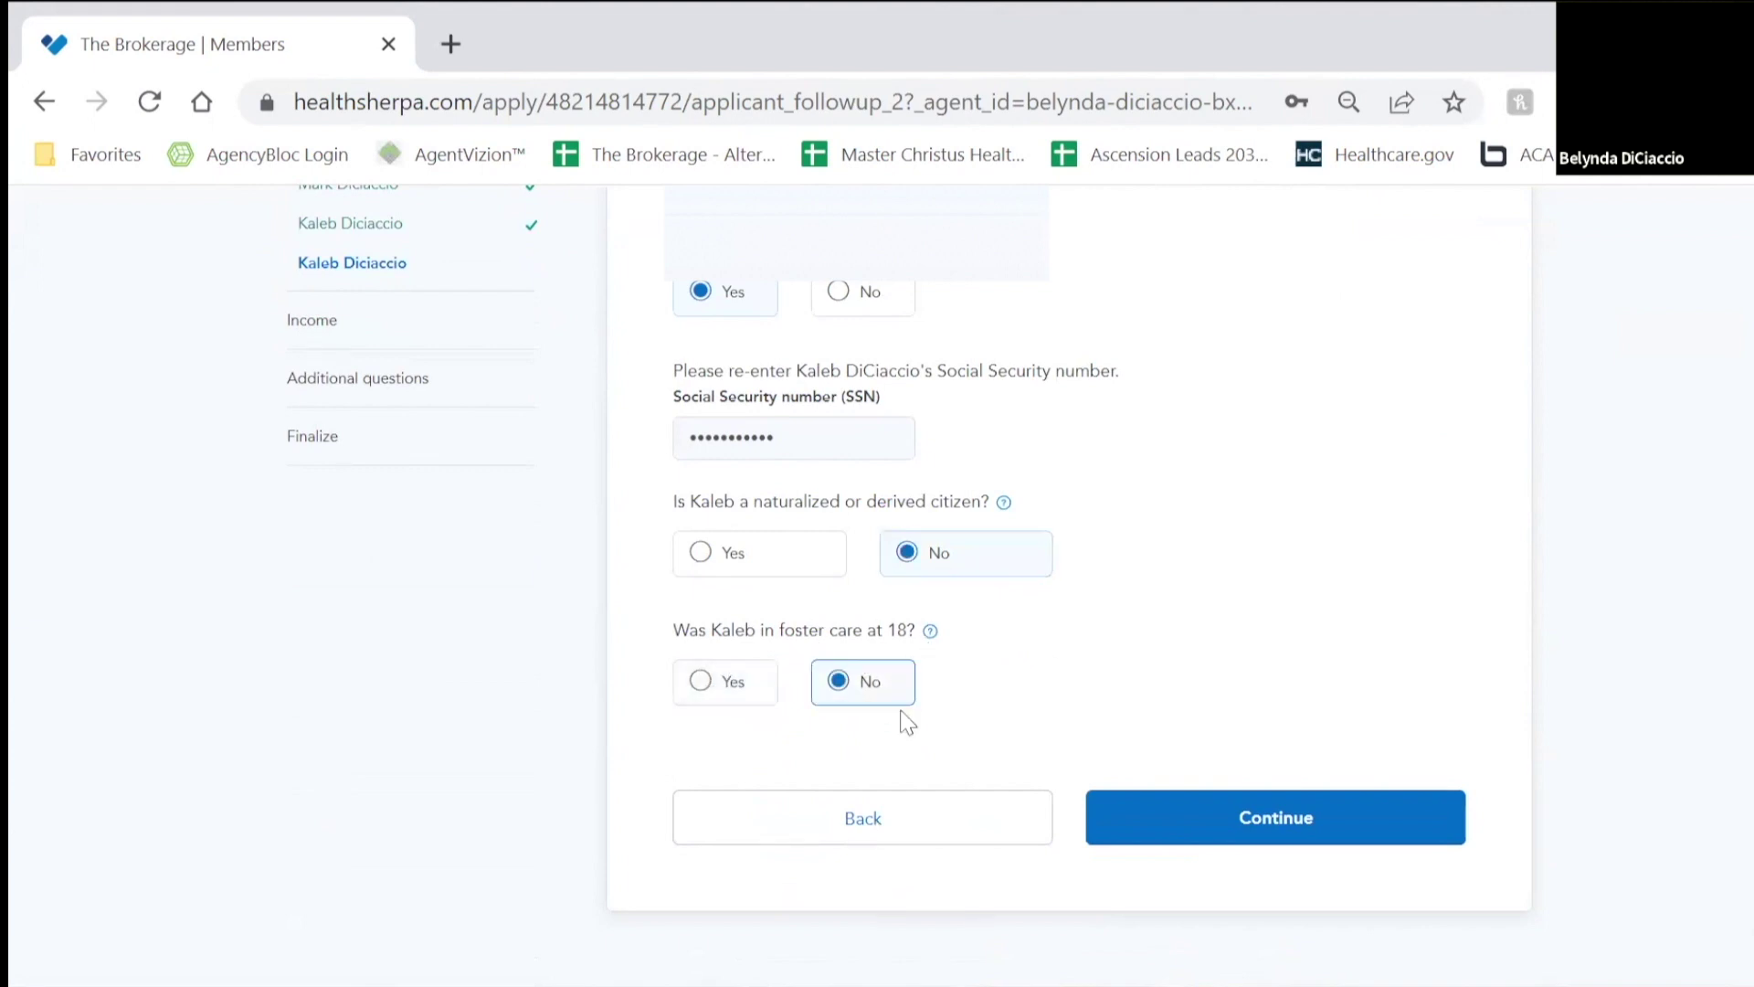
{"action": "left_click", "coordinate": [1253, 822]}
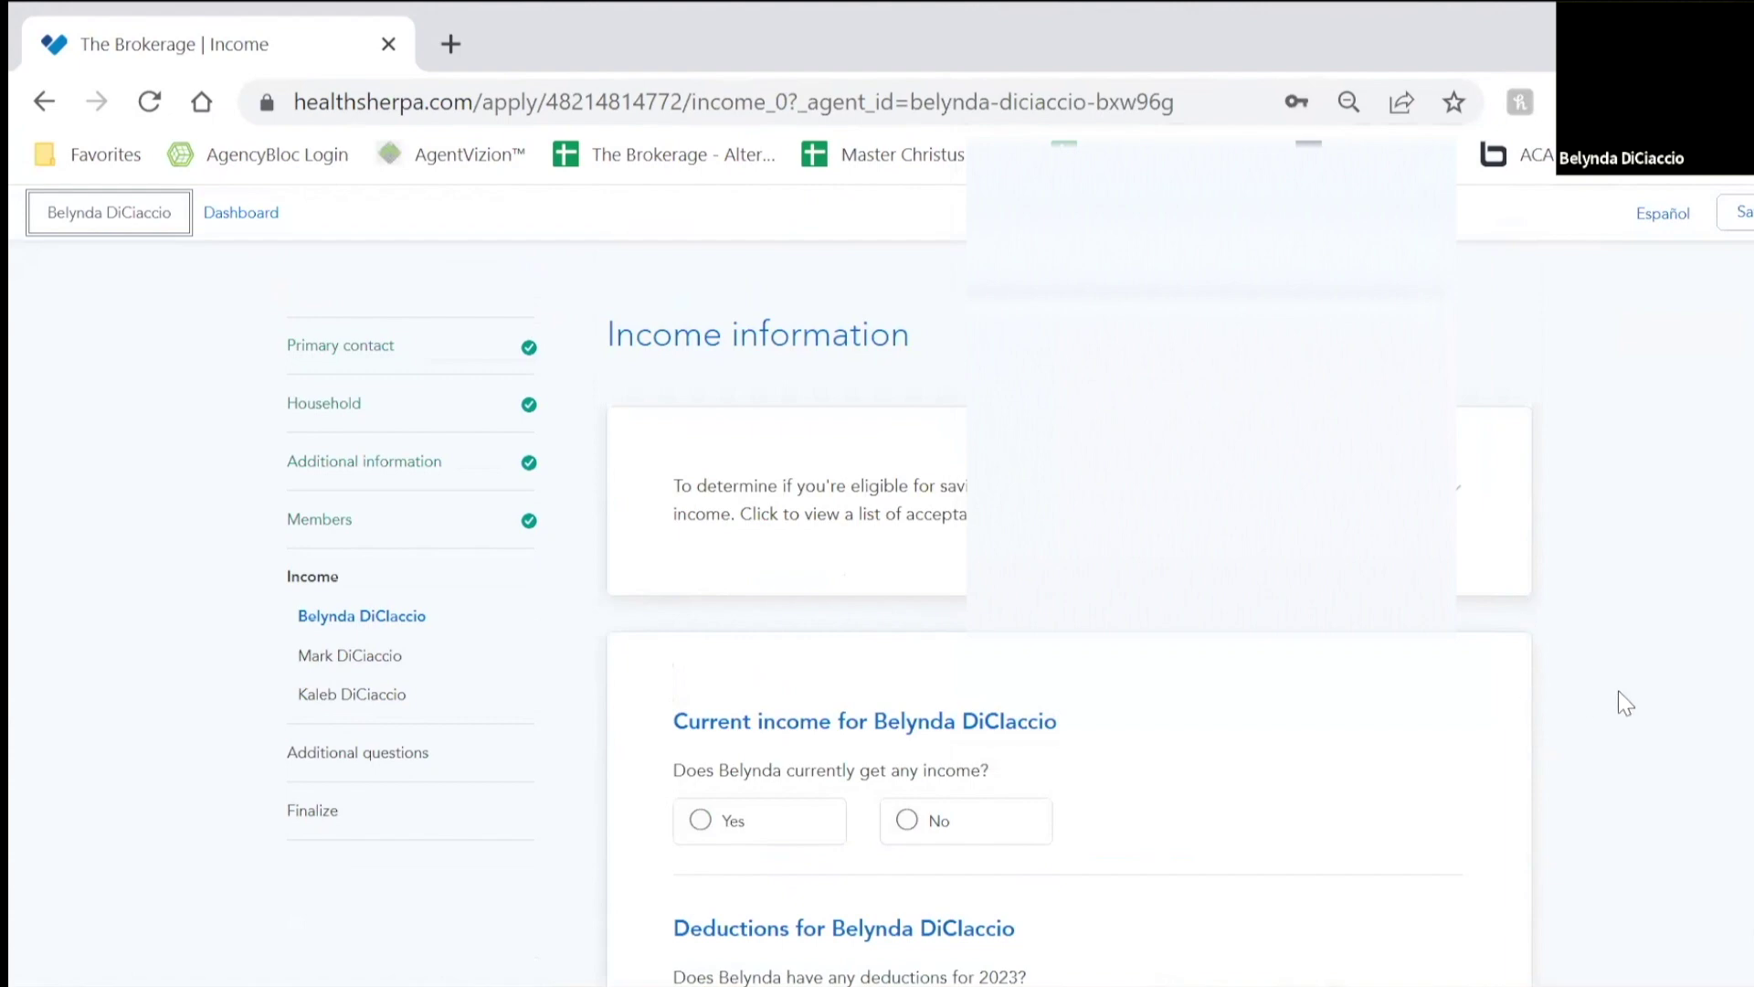
Step: Indicate the primary applicant currently has income, with Job as the income type
{"action": "scroll", "coordinate": [1398, 557], "scroll_direction": "down", "scroll_amount": 2}
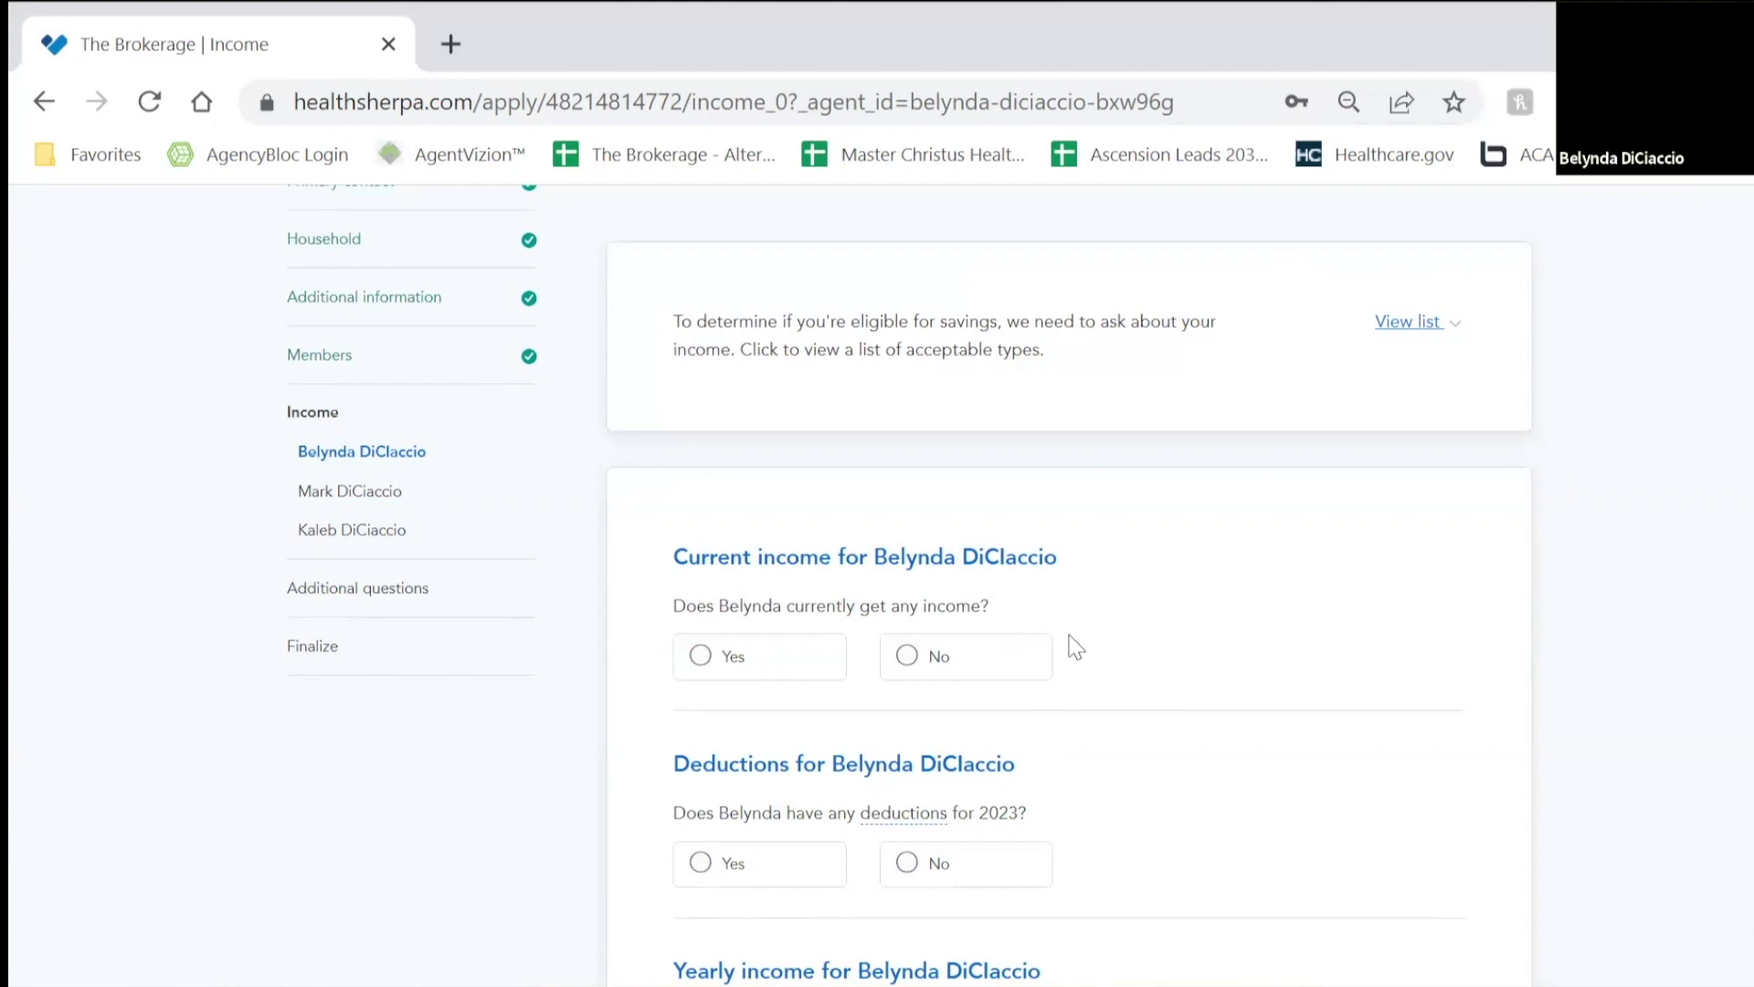
{"action": "scroll", "coordinate": [1244, 679], "scroll_direction": "down", "scroll_amount": 2}
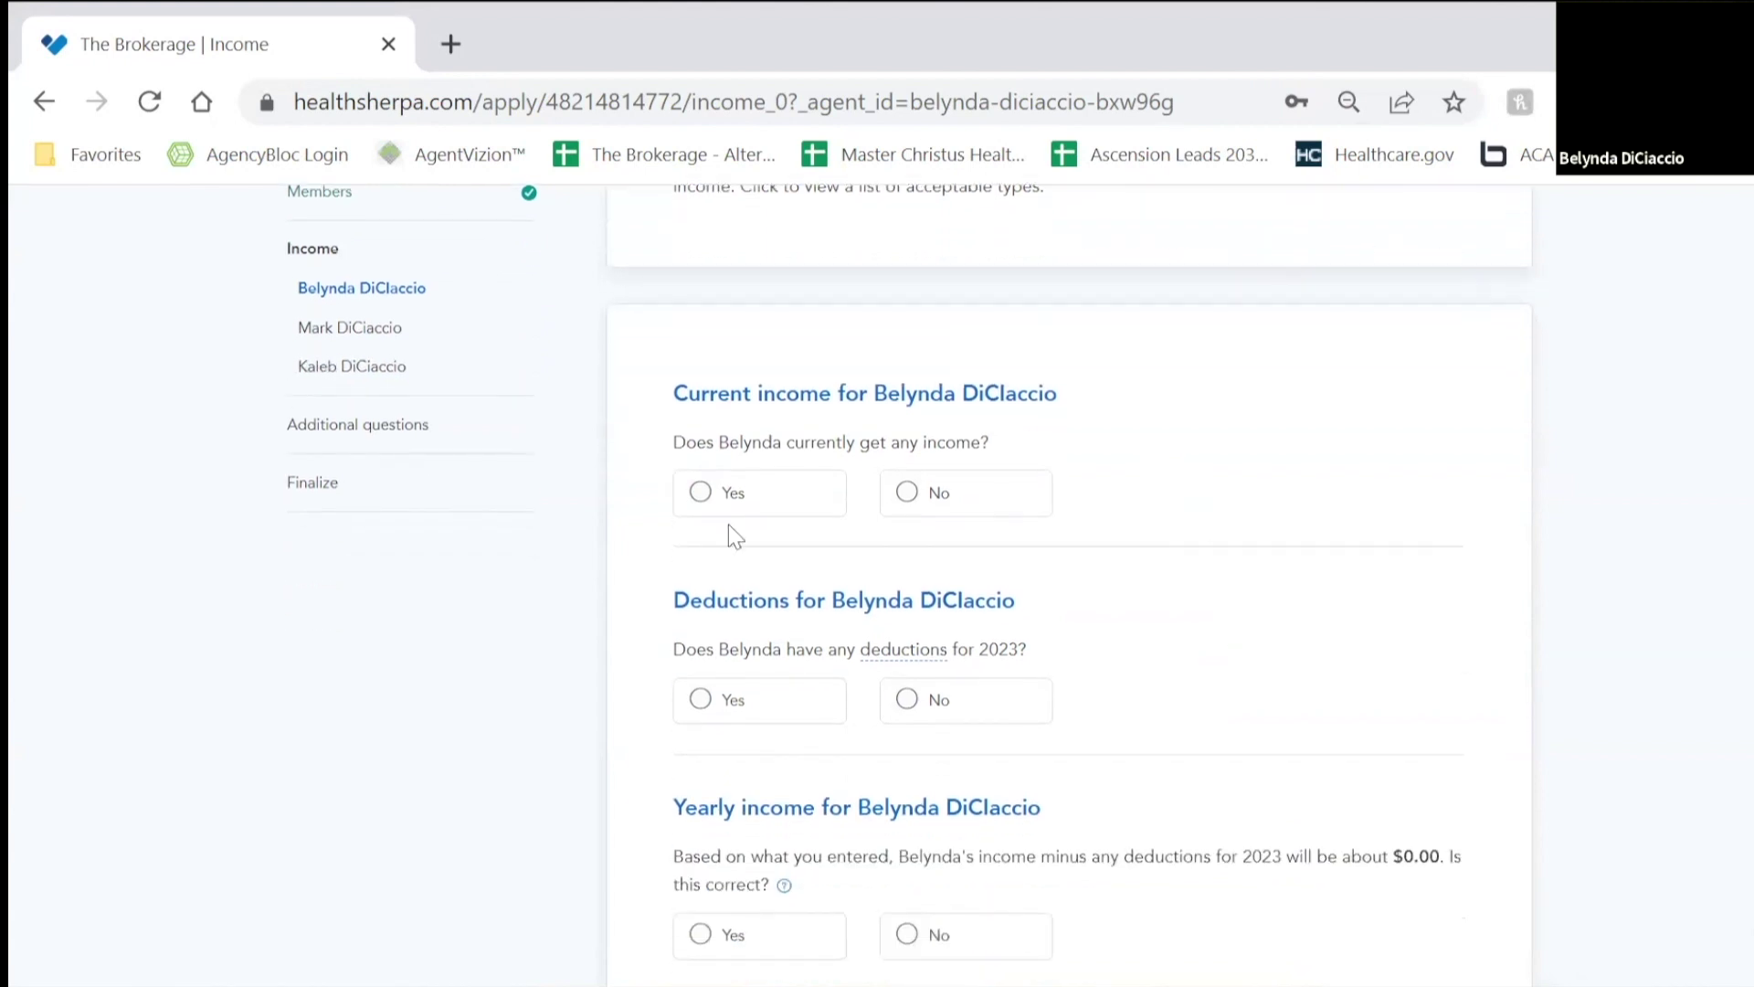
{"action": "left_click", "coordinate": [769, 501]}
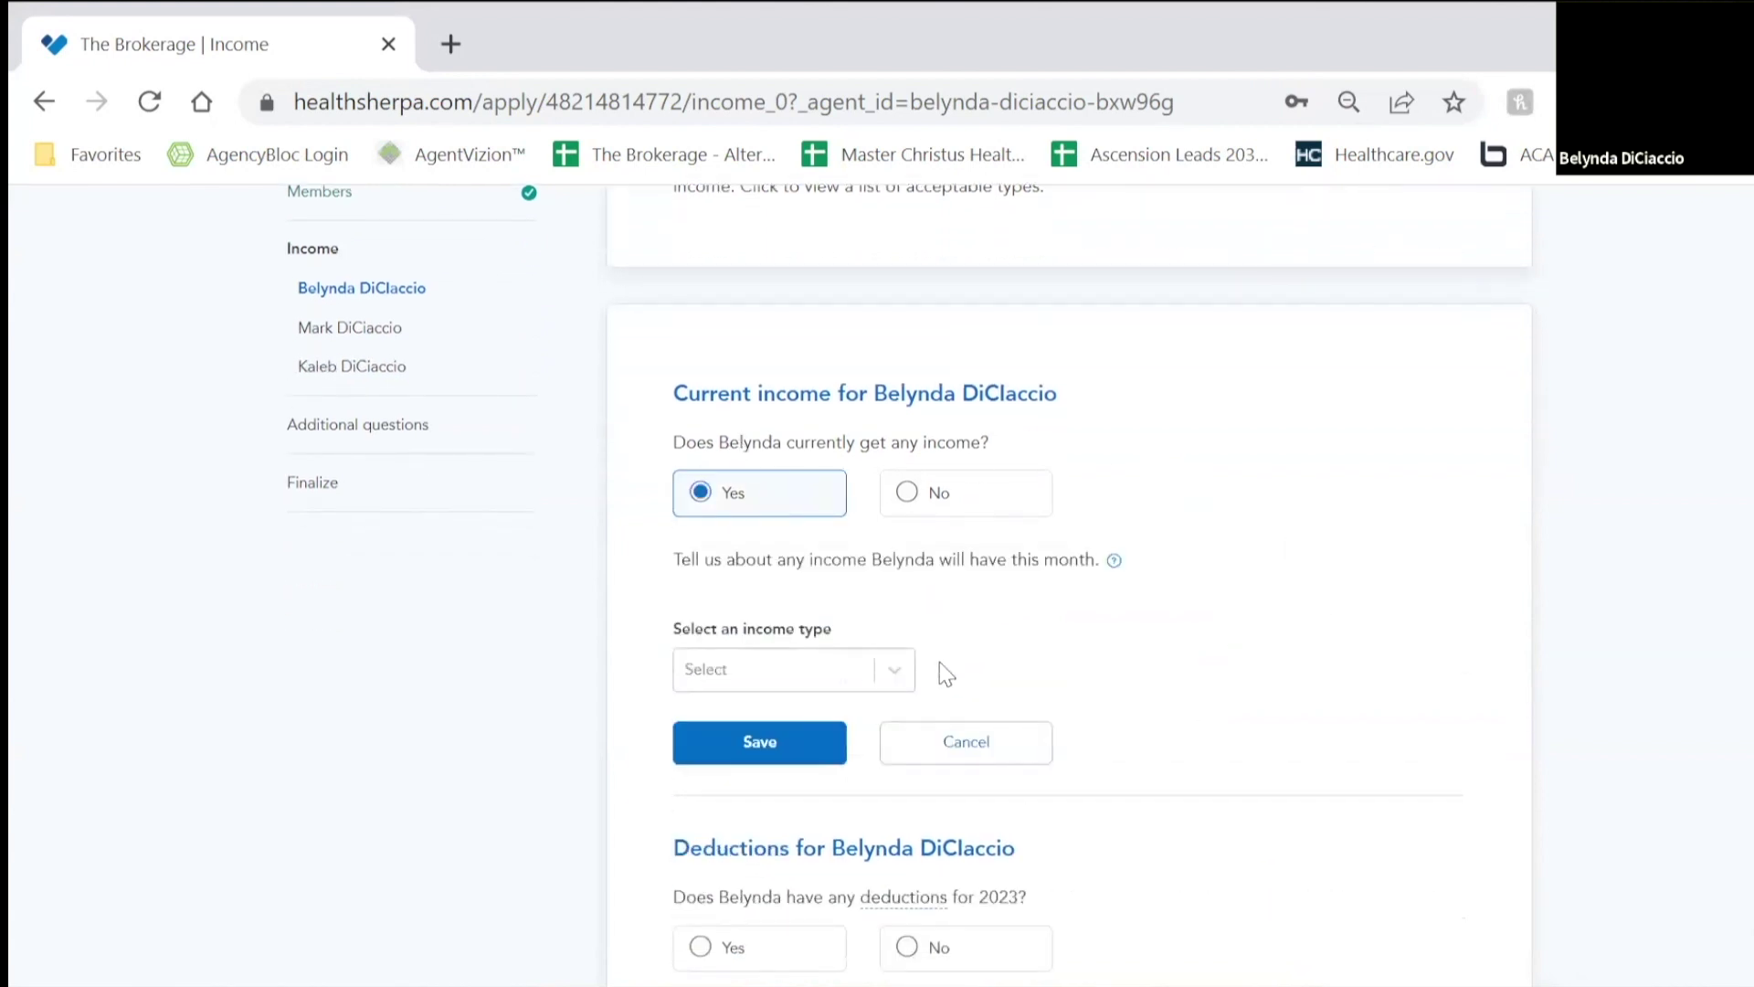
{"action": "left_click", "coordinate": [900, 669]}
{"action": "left_click", "coordinate": [823, 673]}
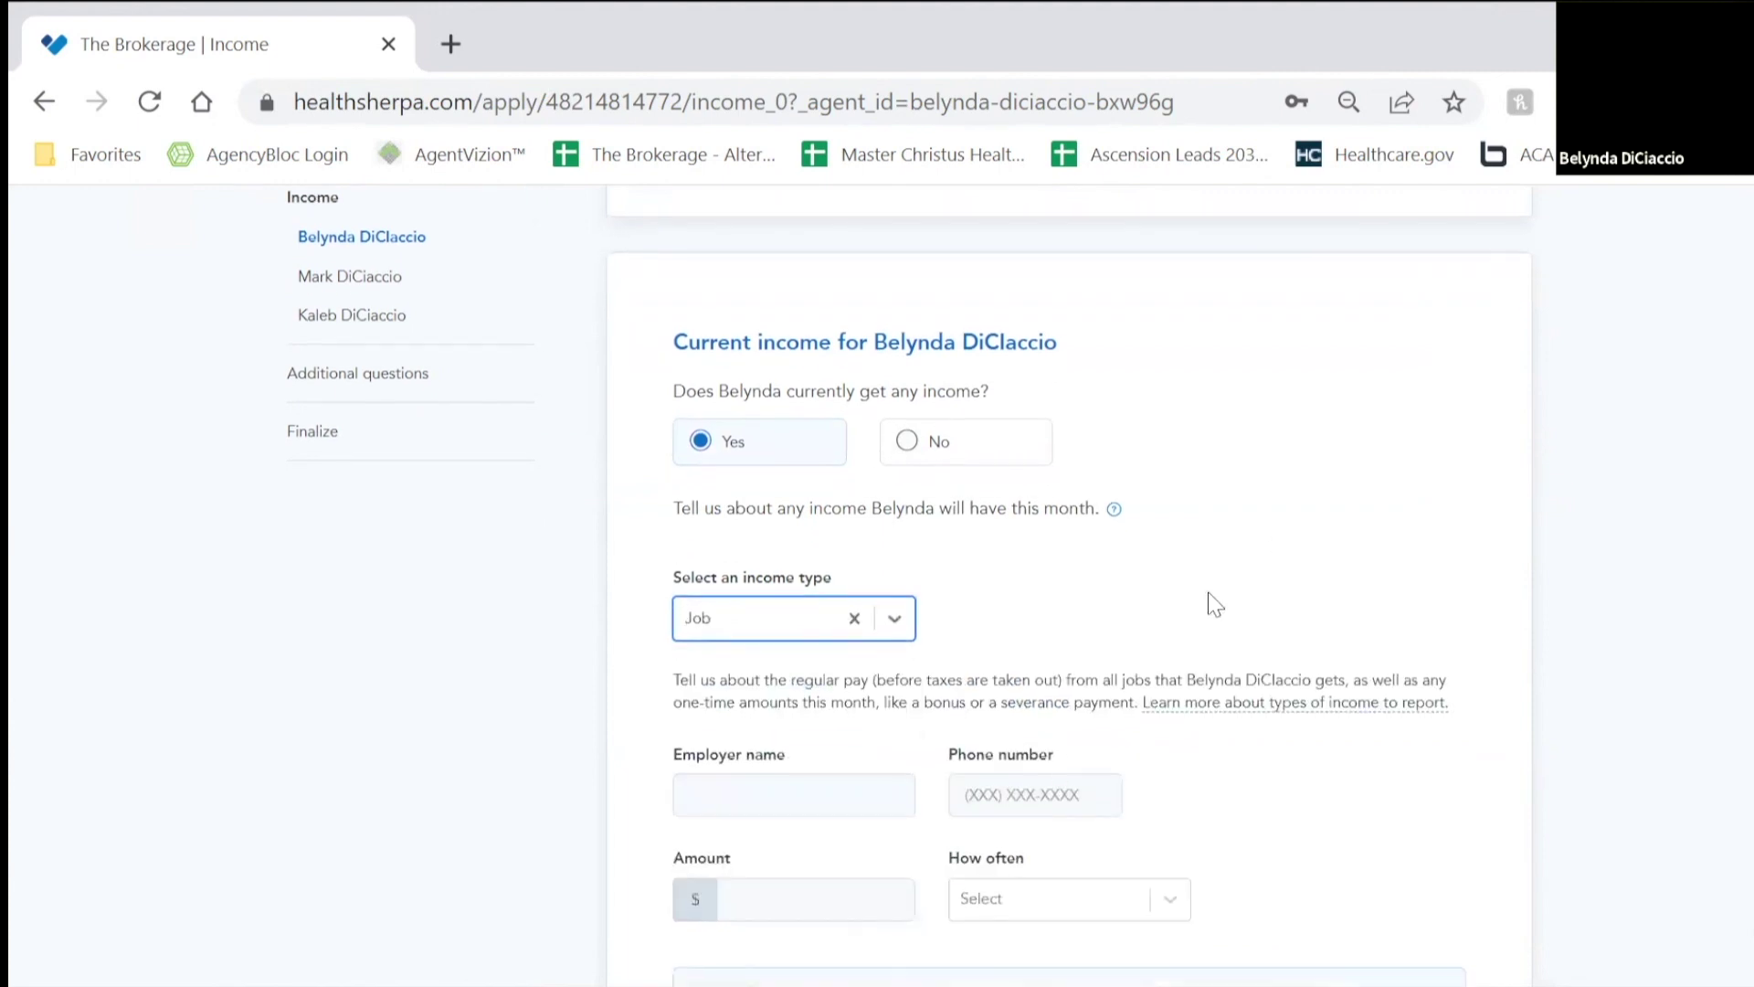
{"action": "scroll", "coordinate": [1215, 605], "scroll_direction": "down", "scroll_amount": 4}
Step: Enter the Burns Hair Dresser job paying $24,000 Yearly and save it
{"action": "left_click", "coordinate": [817, 466]}
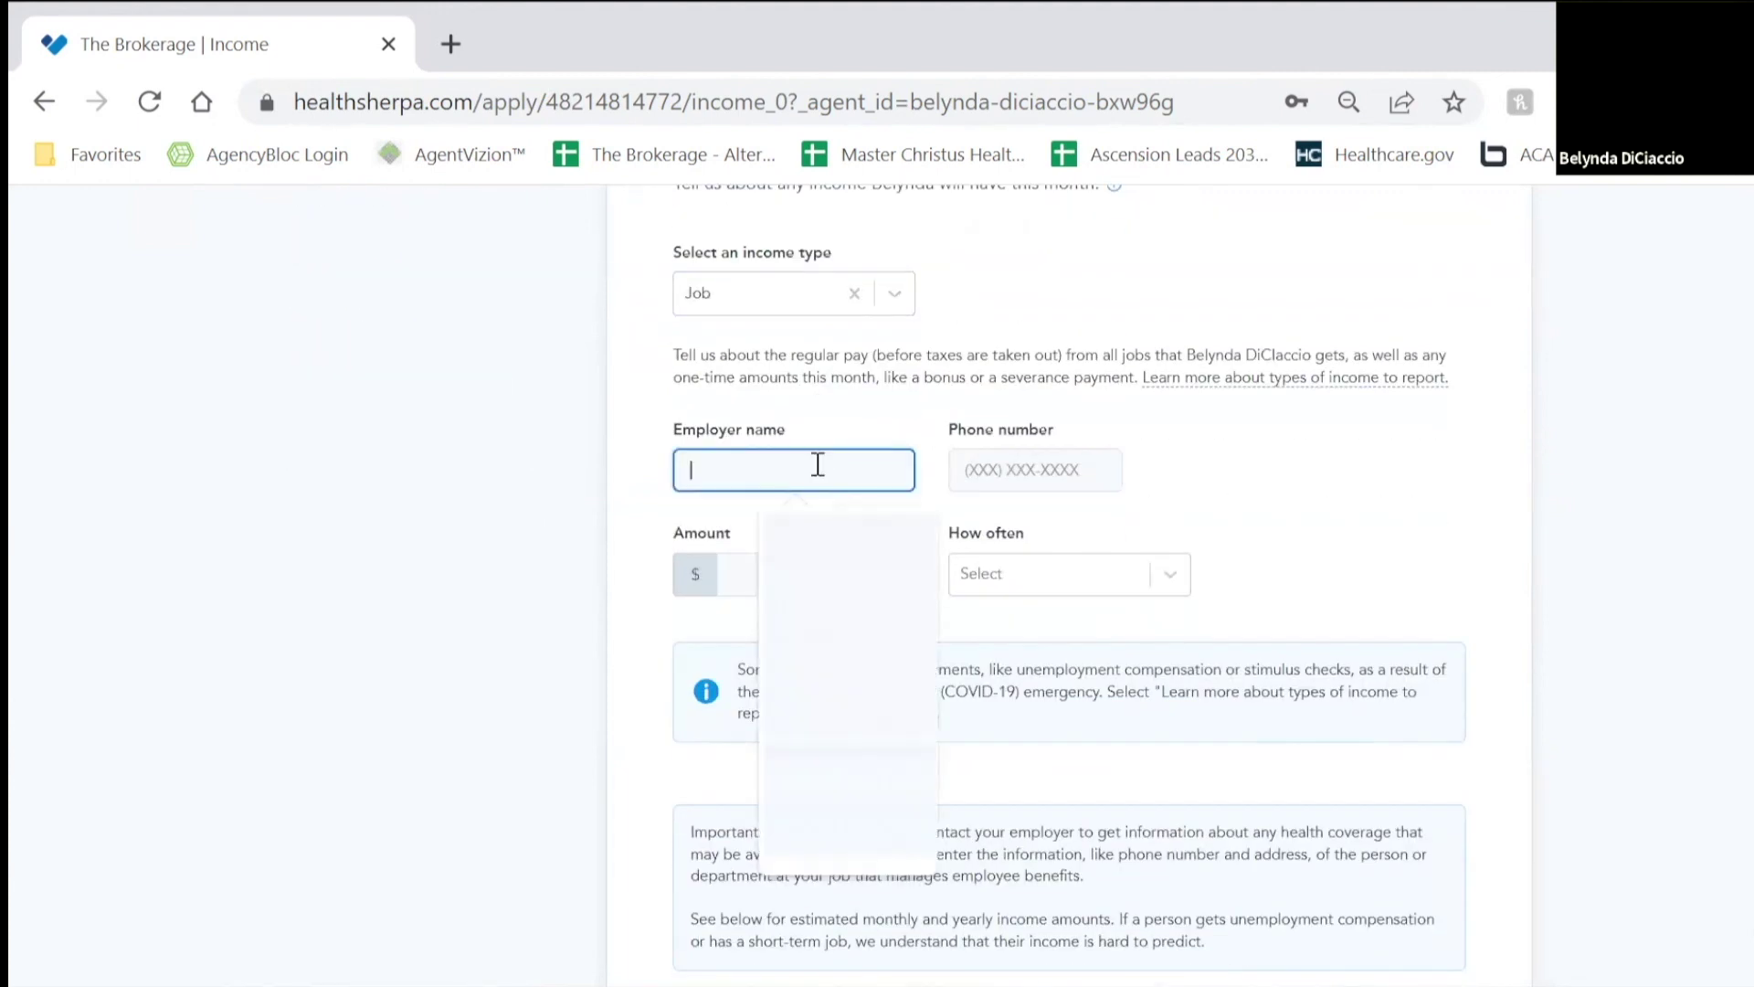
{"action": "type", "text": "B"}
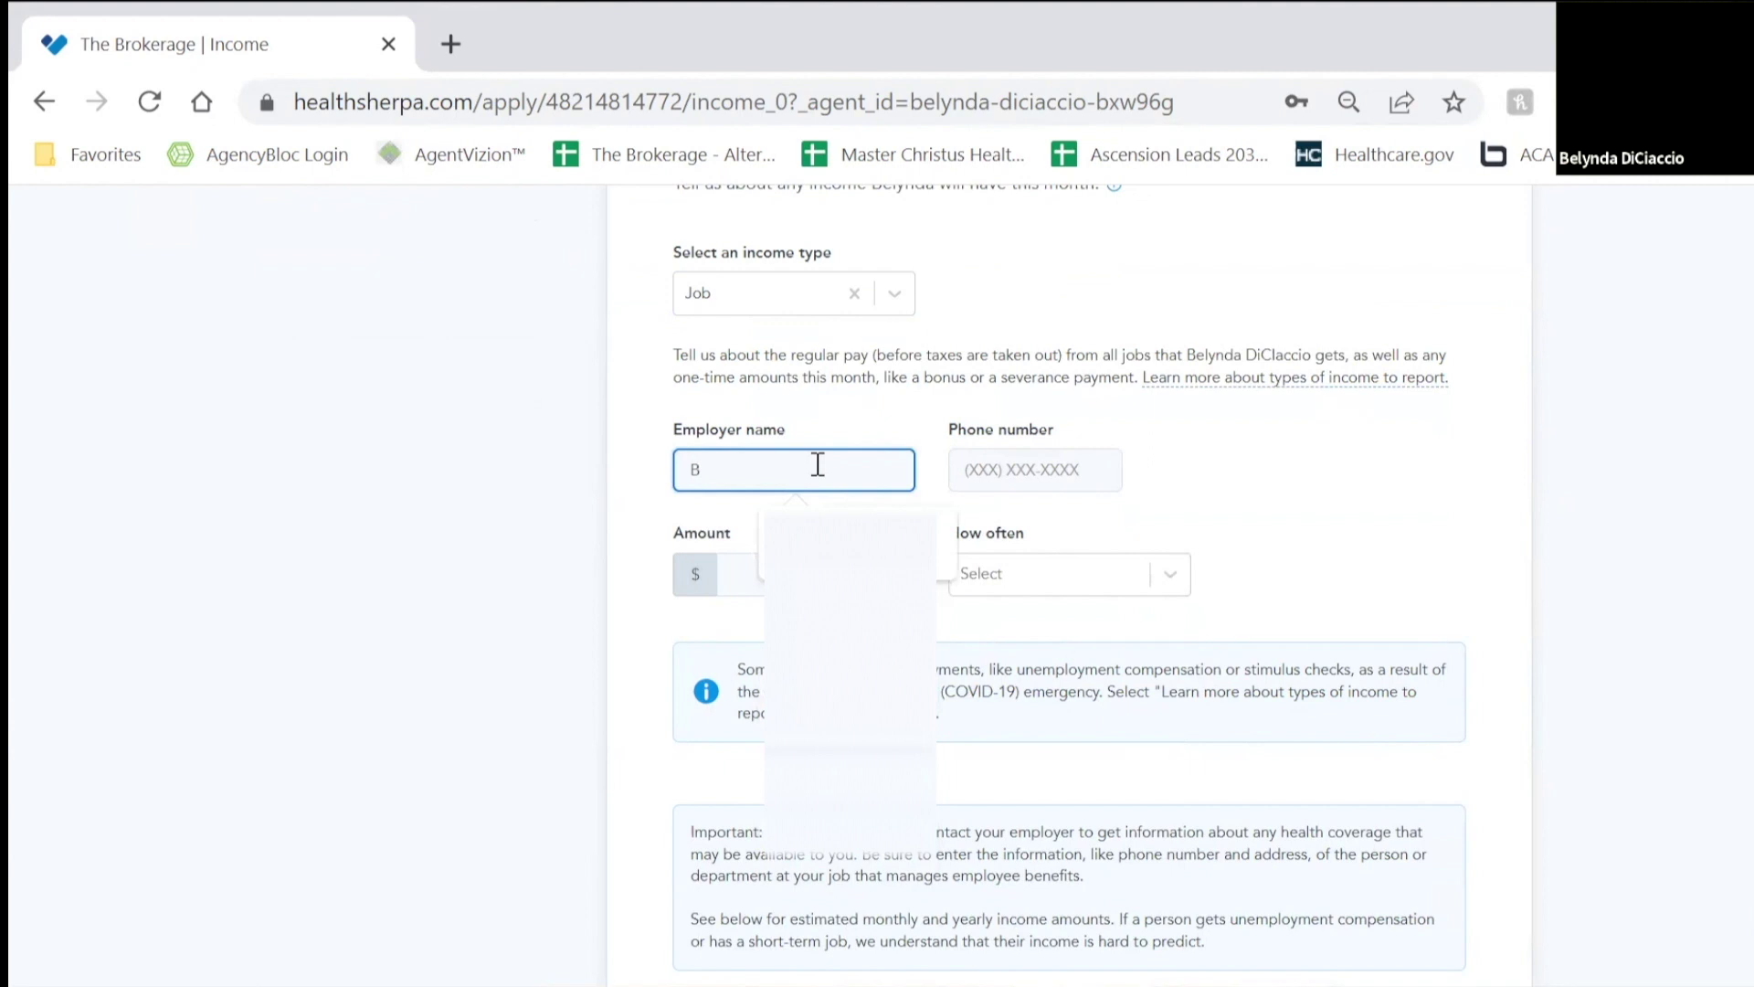
{"action": "type", "text": "u"}
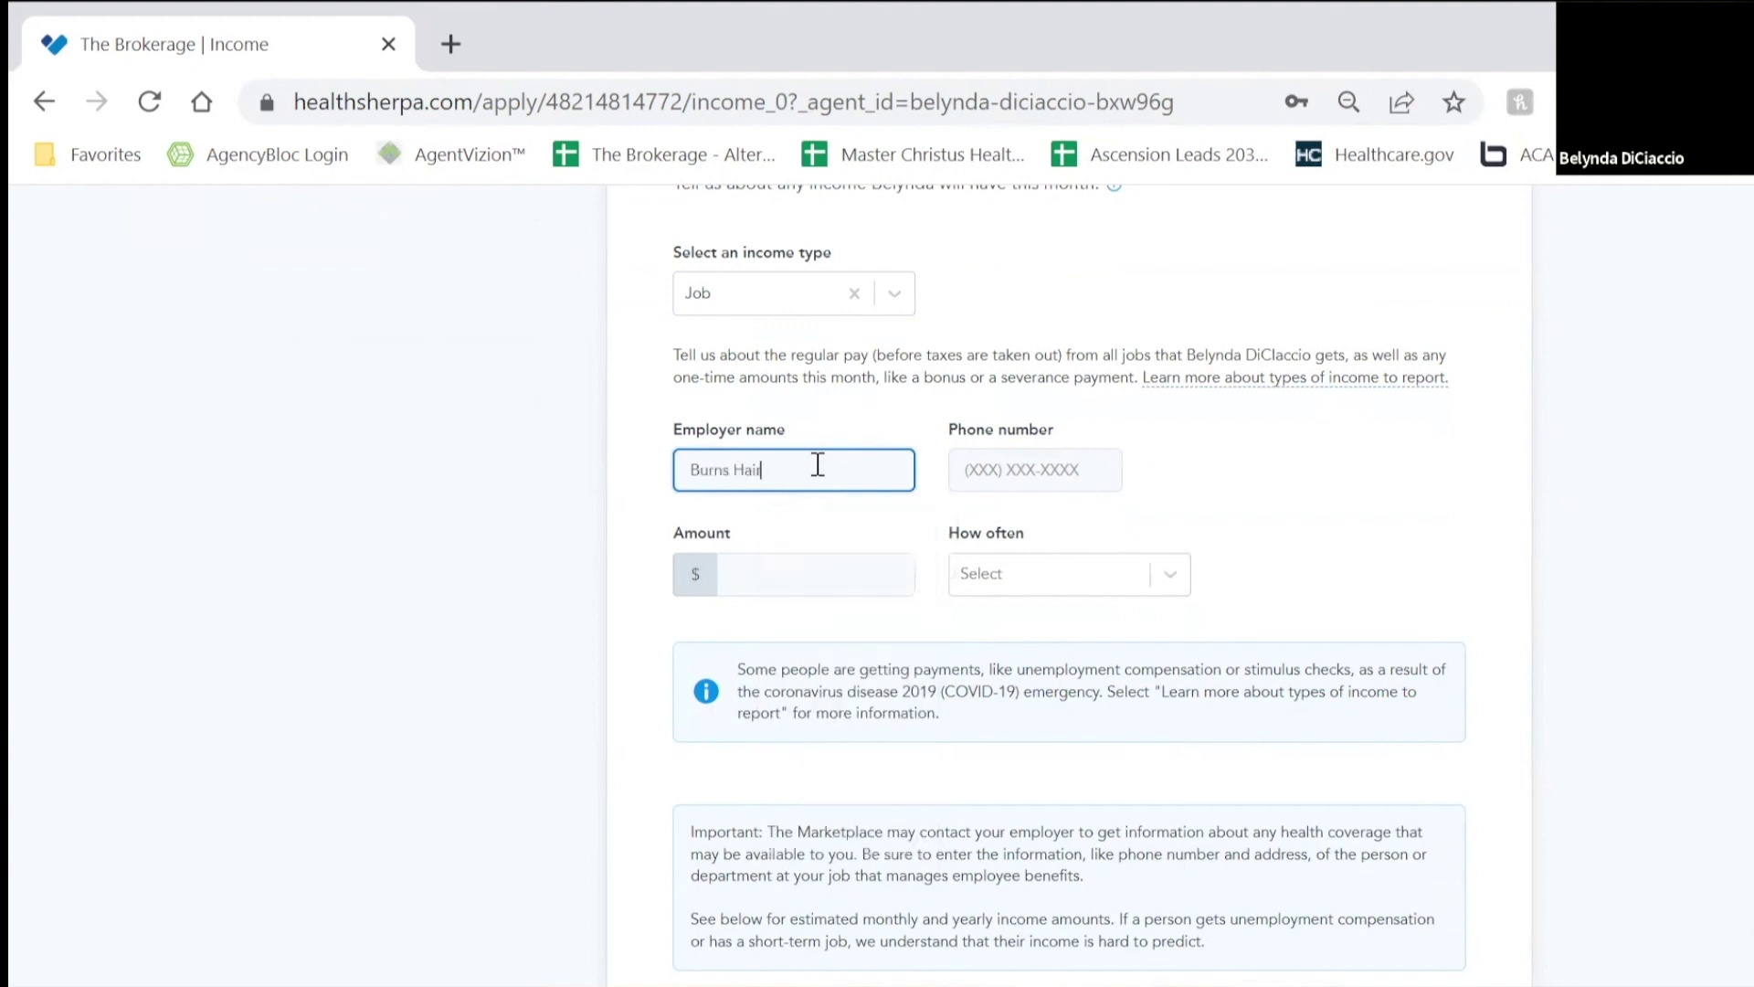
{"action": "type", "text": "rns Hair Stu"}
{"action": "key", "text": "BackSpace"}
{"action": "key", "text": "BackSpace"}
{"action": "key", "text": "BackSpace"}
{"action": "type", "text": "Dresser"}
{"action": "left_click", "coordinate": [961, 468]}
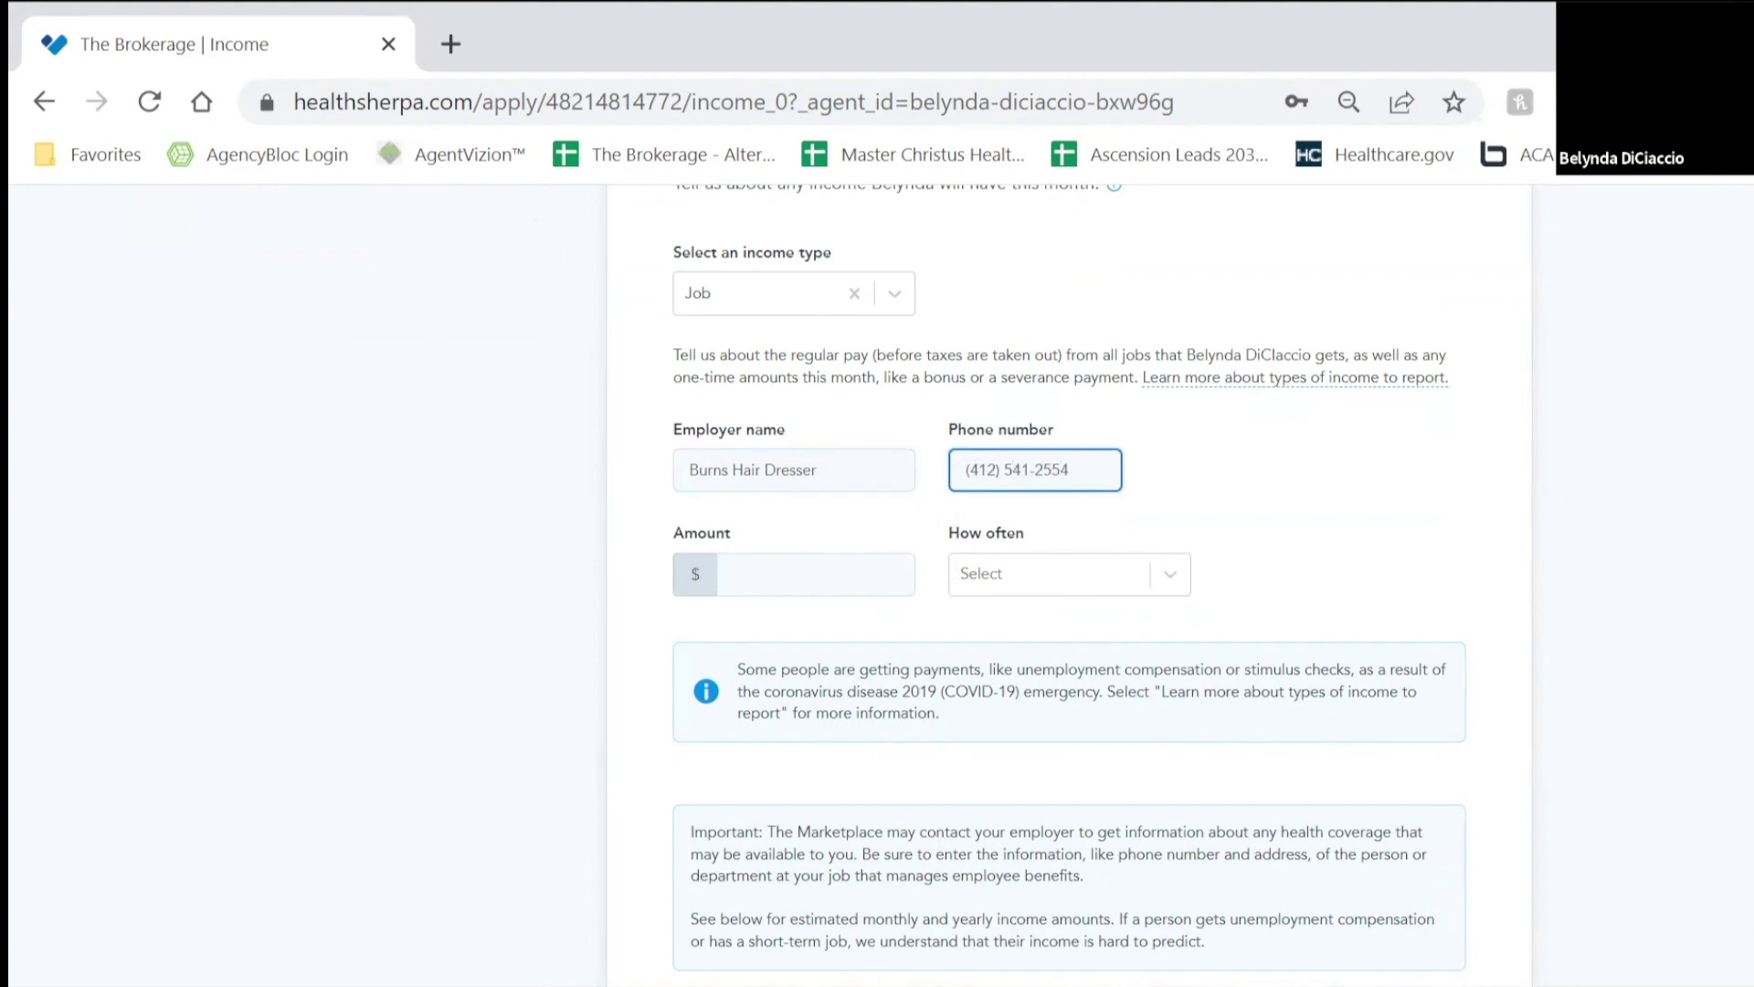
{"action": "left_click", "coordinate": [784, 581]}
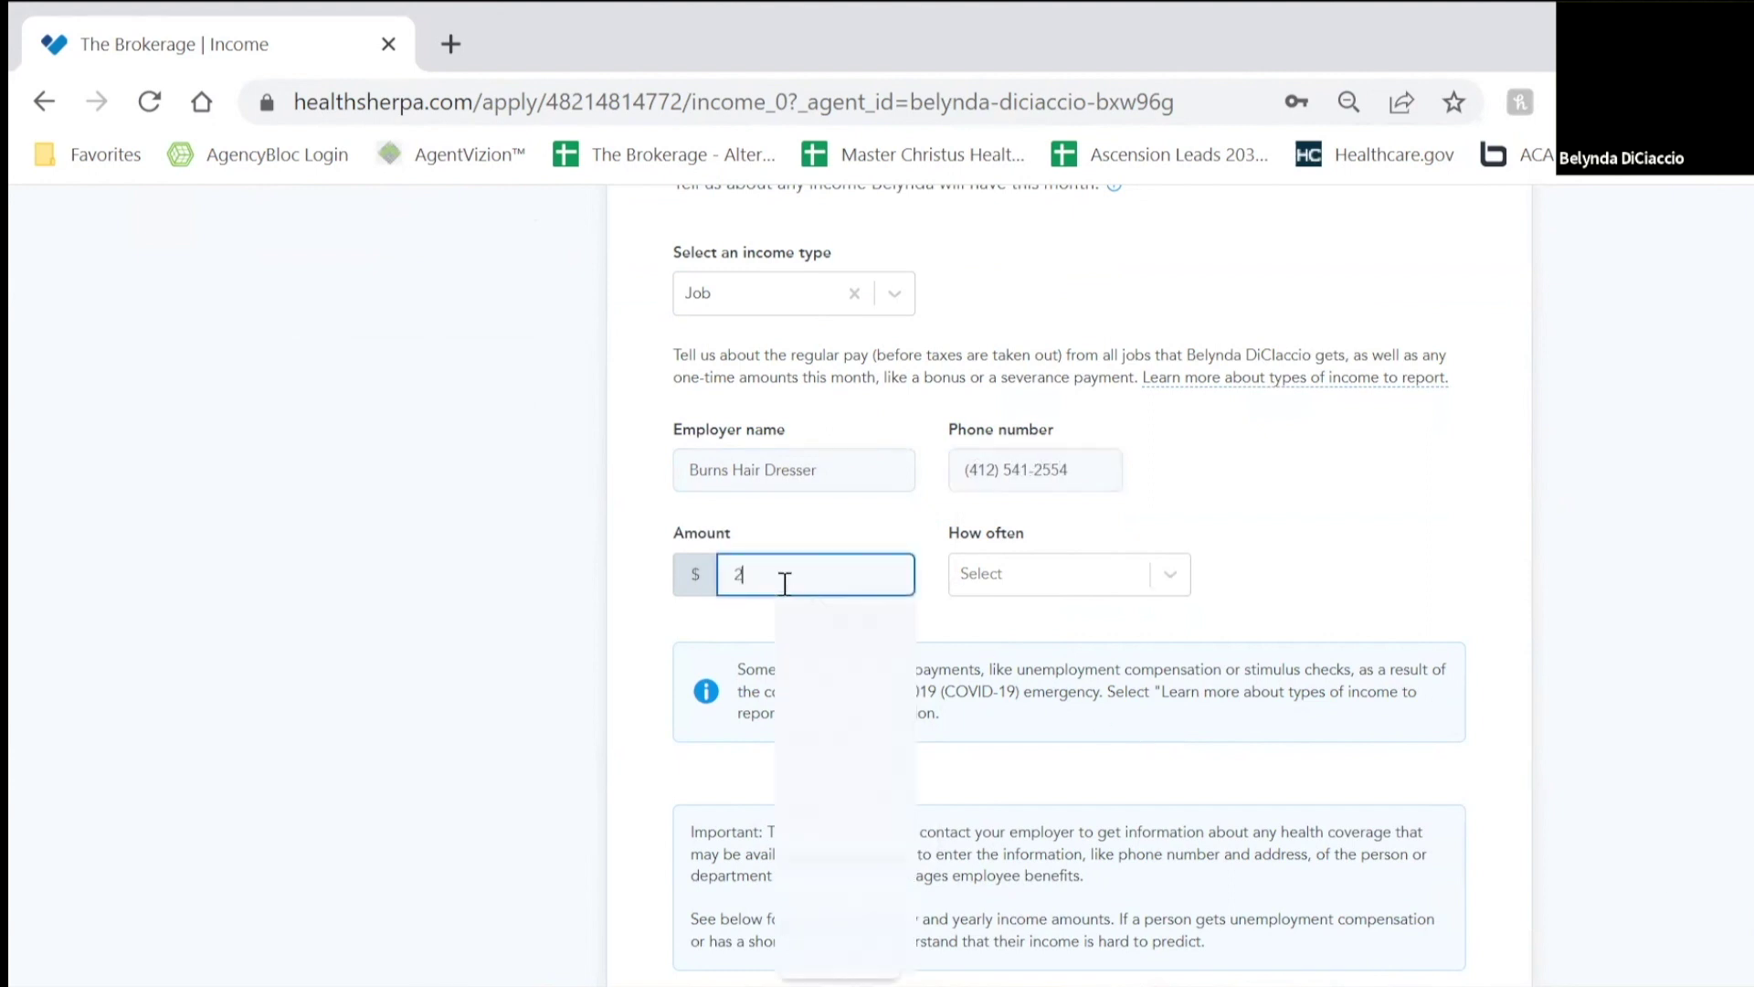
{"action": "type", "text": "24000"}
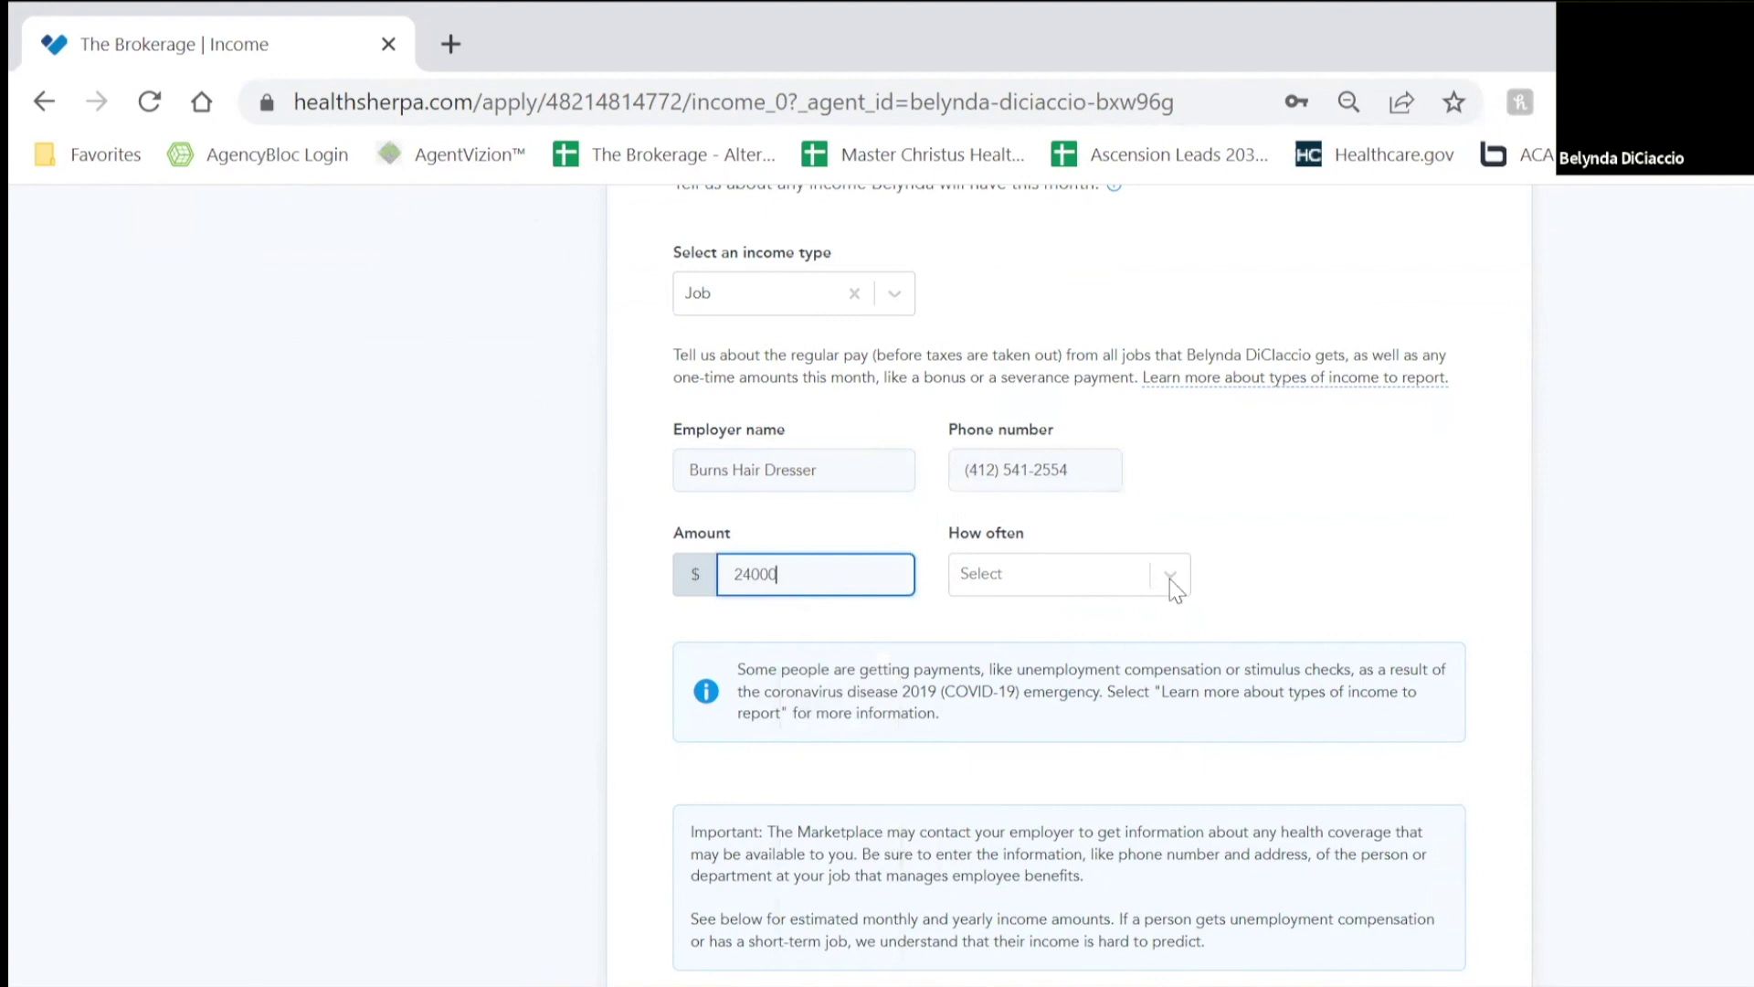
{"action": "left_click", "coordinate": [1171, 578]}
{"action": "left_click", "coordinate": [1056, 716]}
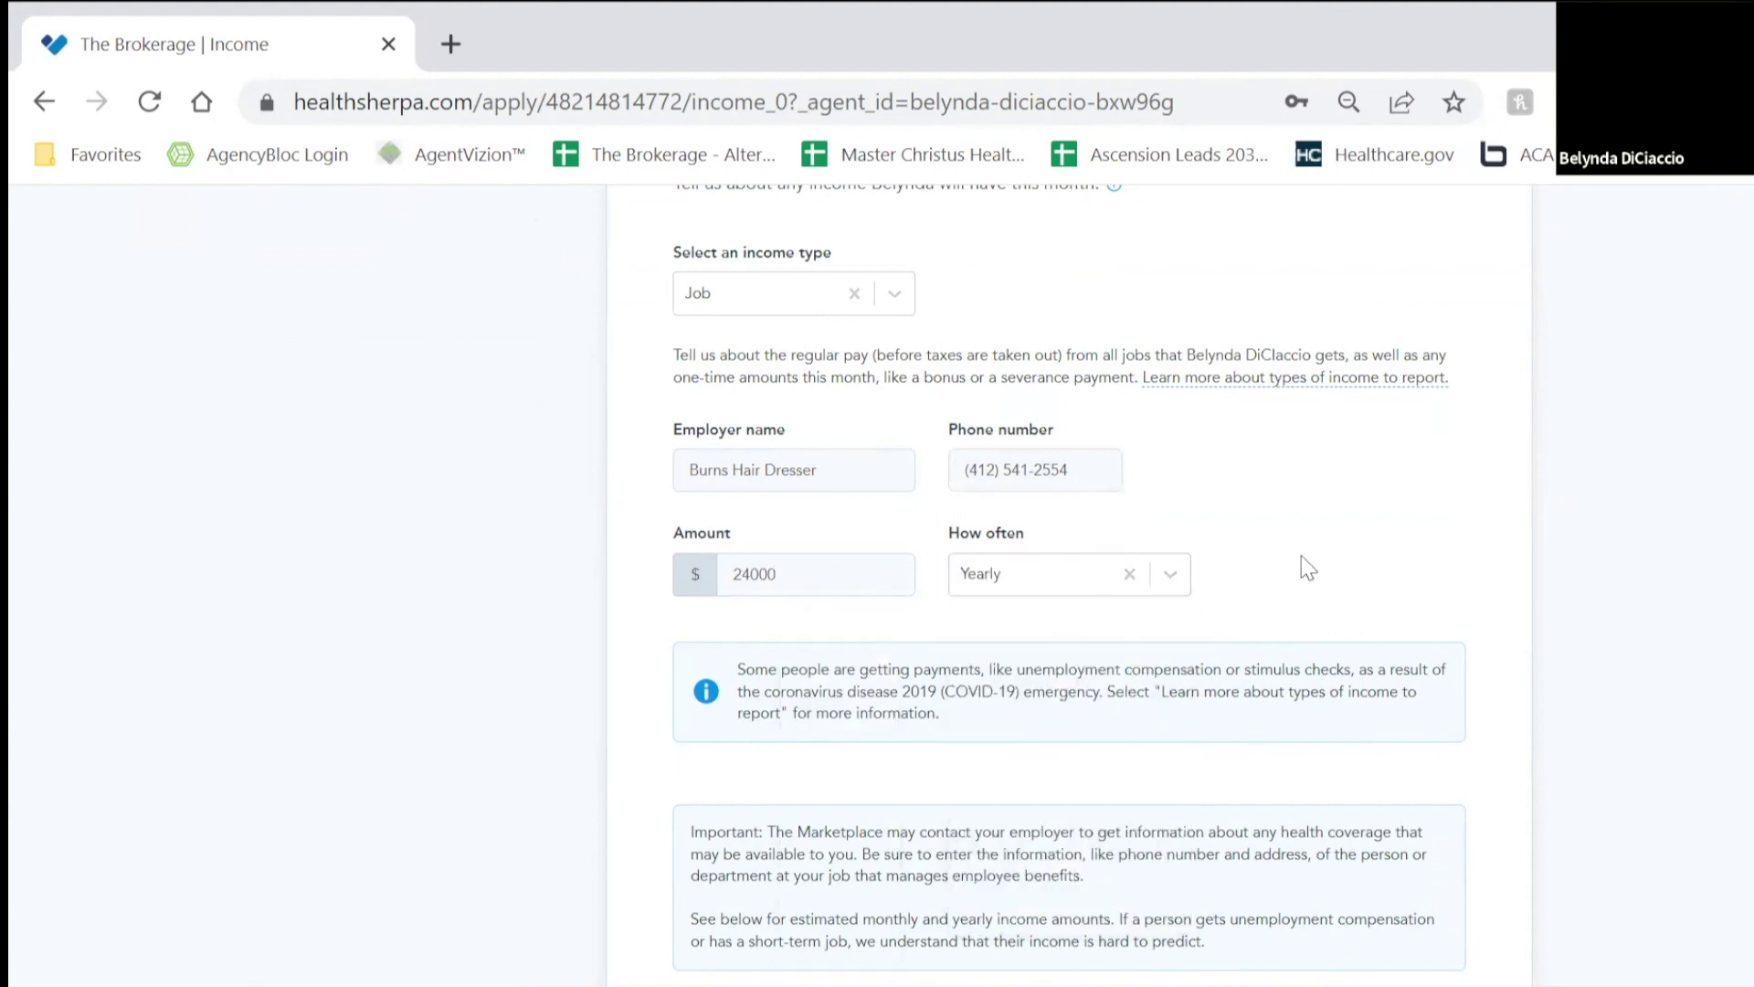
{"action": "scroll", "coordinate": [1301, 556], "scroll_direction": "down", "scroll_amount": 4}
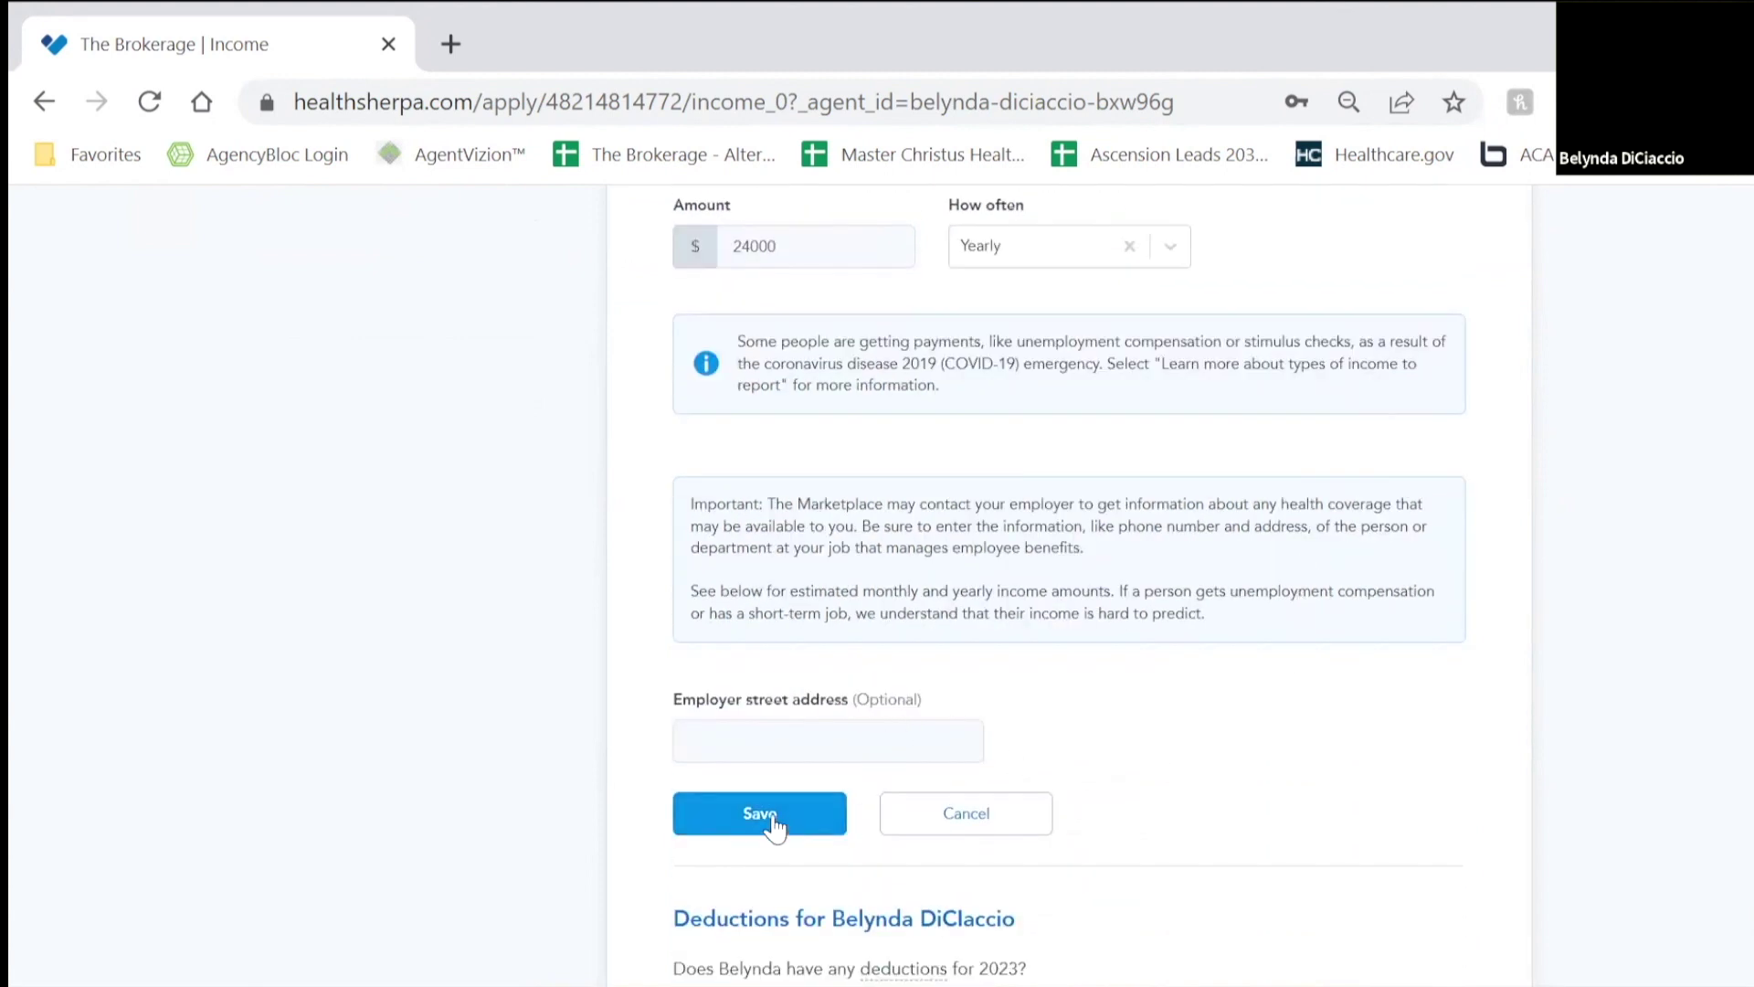
{"action": "left_click", "coordinate": [759, 816]}
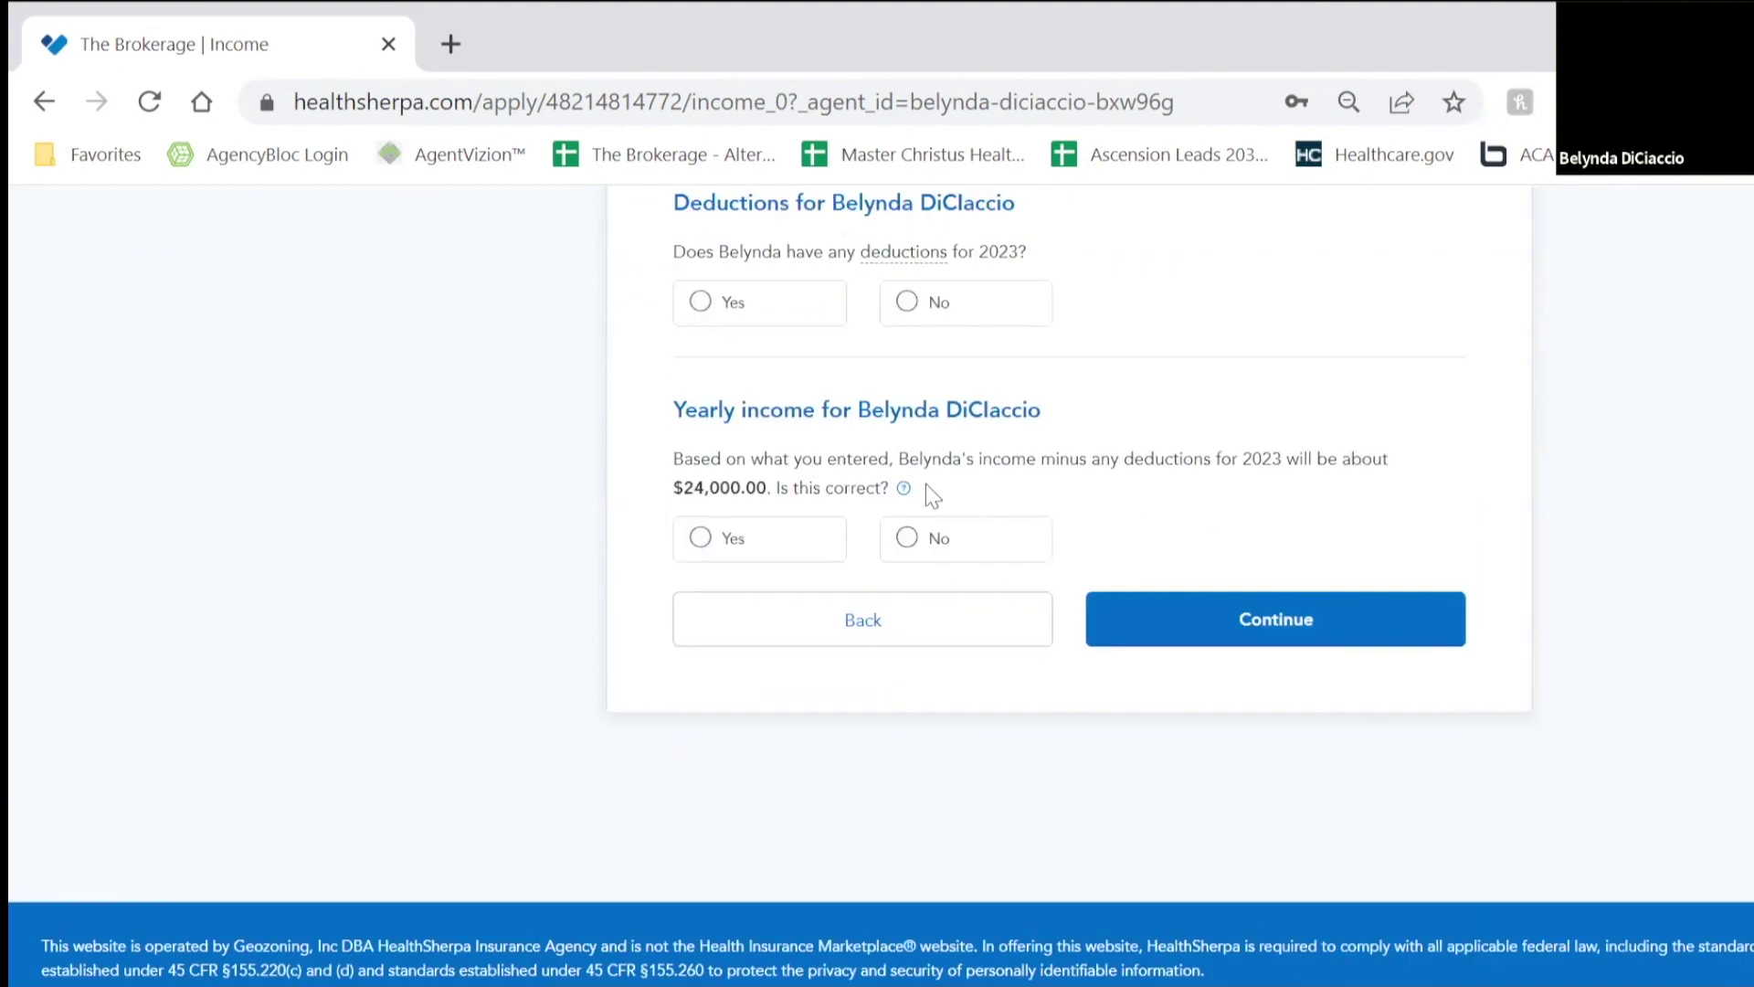
Step: Report no 2023 deductions and confirm the $24,000 yearly income total
{"action": "scroll", "coordinate": [888, 398], "scroll_direction": "up", "scroll_amount": 1}
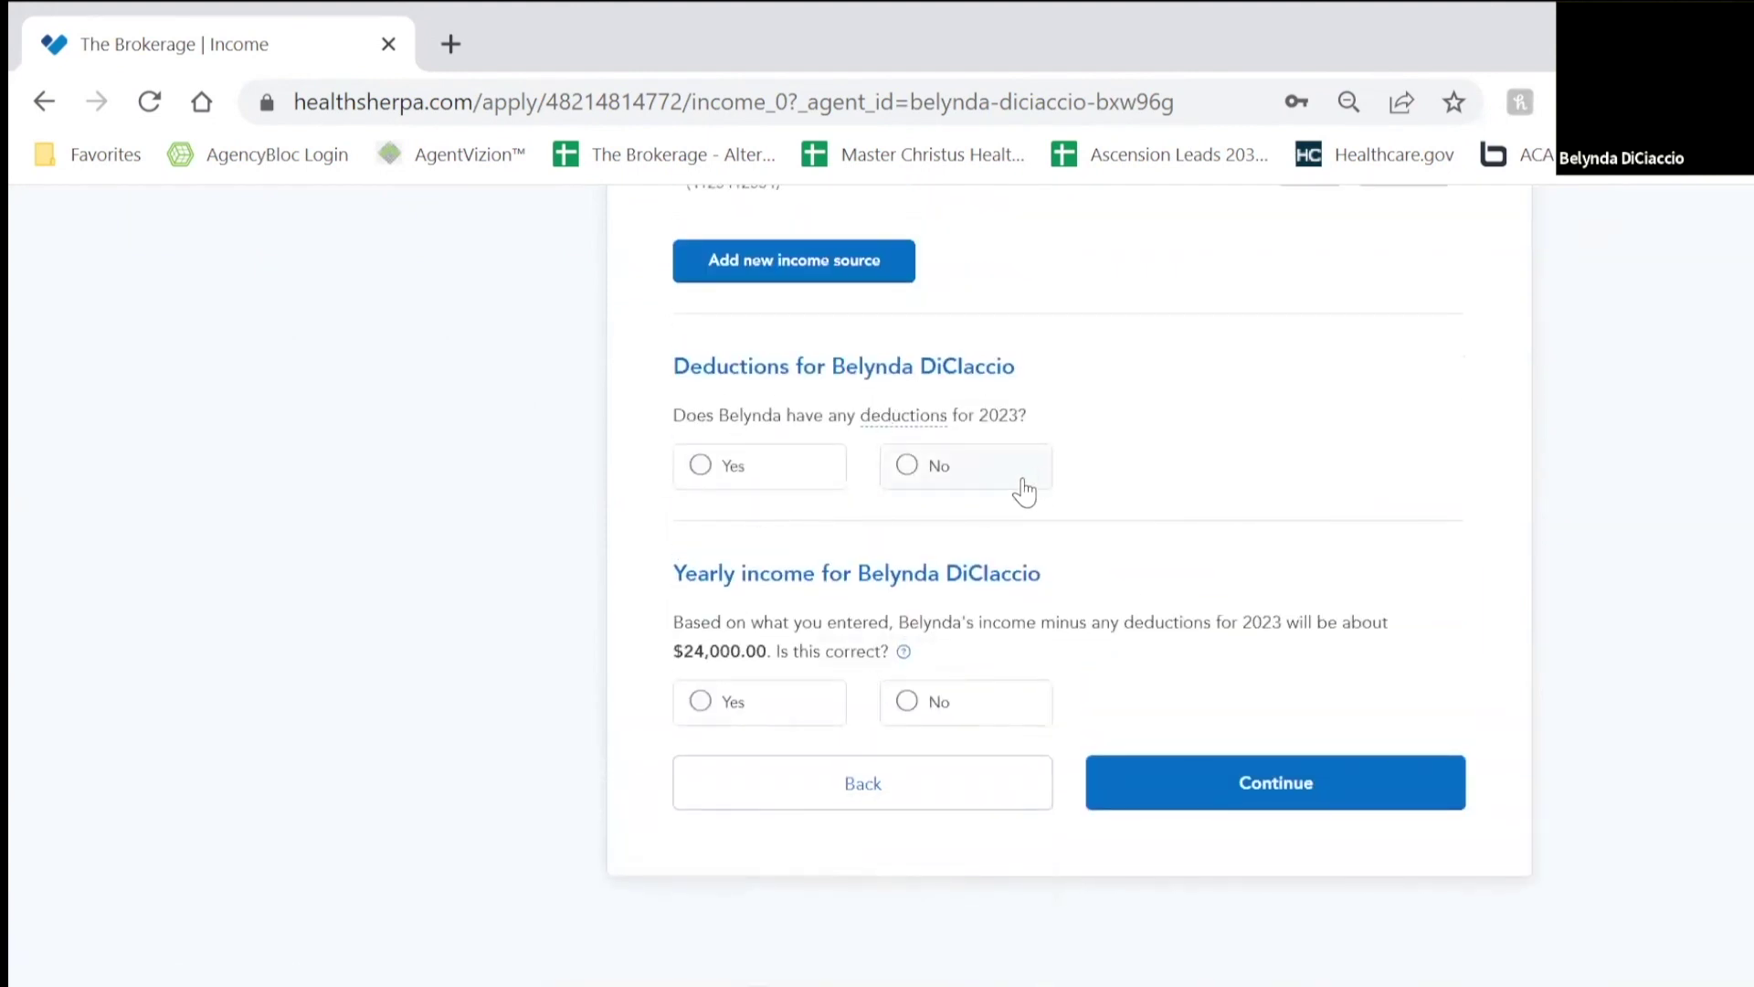
{"action": "left_click", "coordinate": [975, 464]}
{"action": "left_click", "coordinate": [775, 546]}
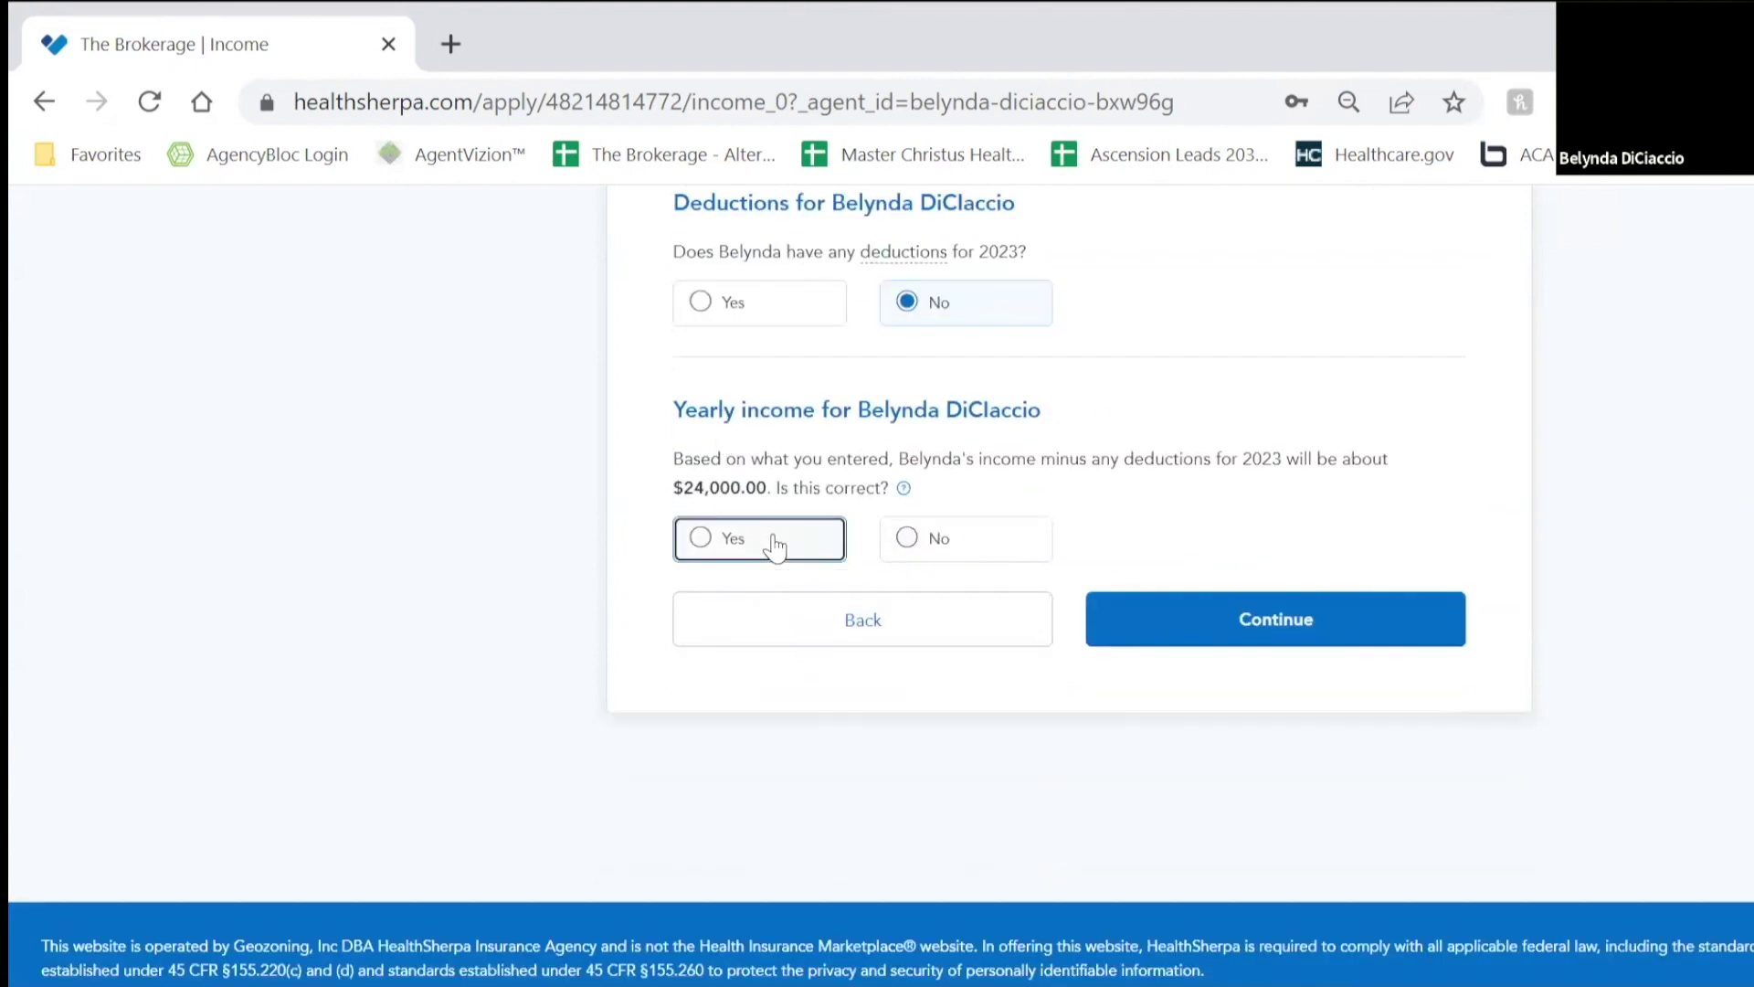
{"action": "left_click", "coordinate": [1267, 620]}
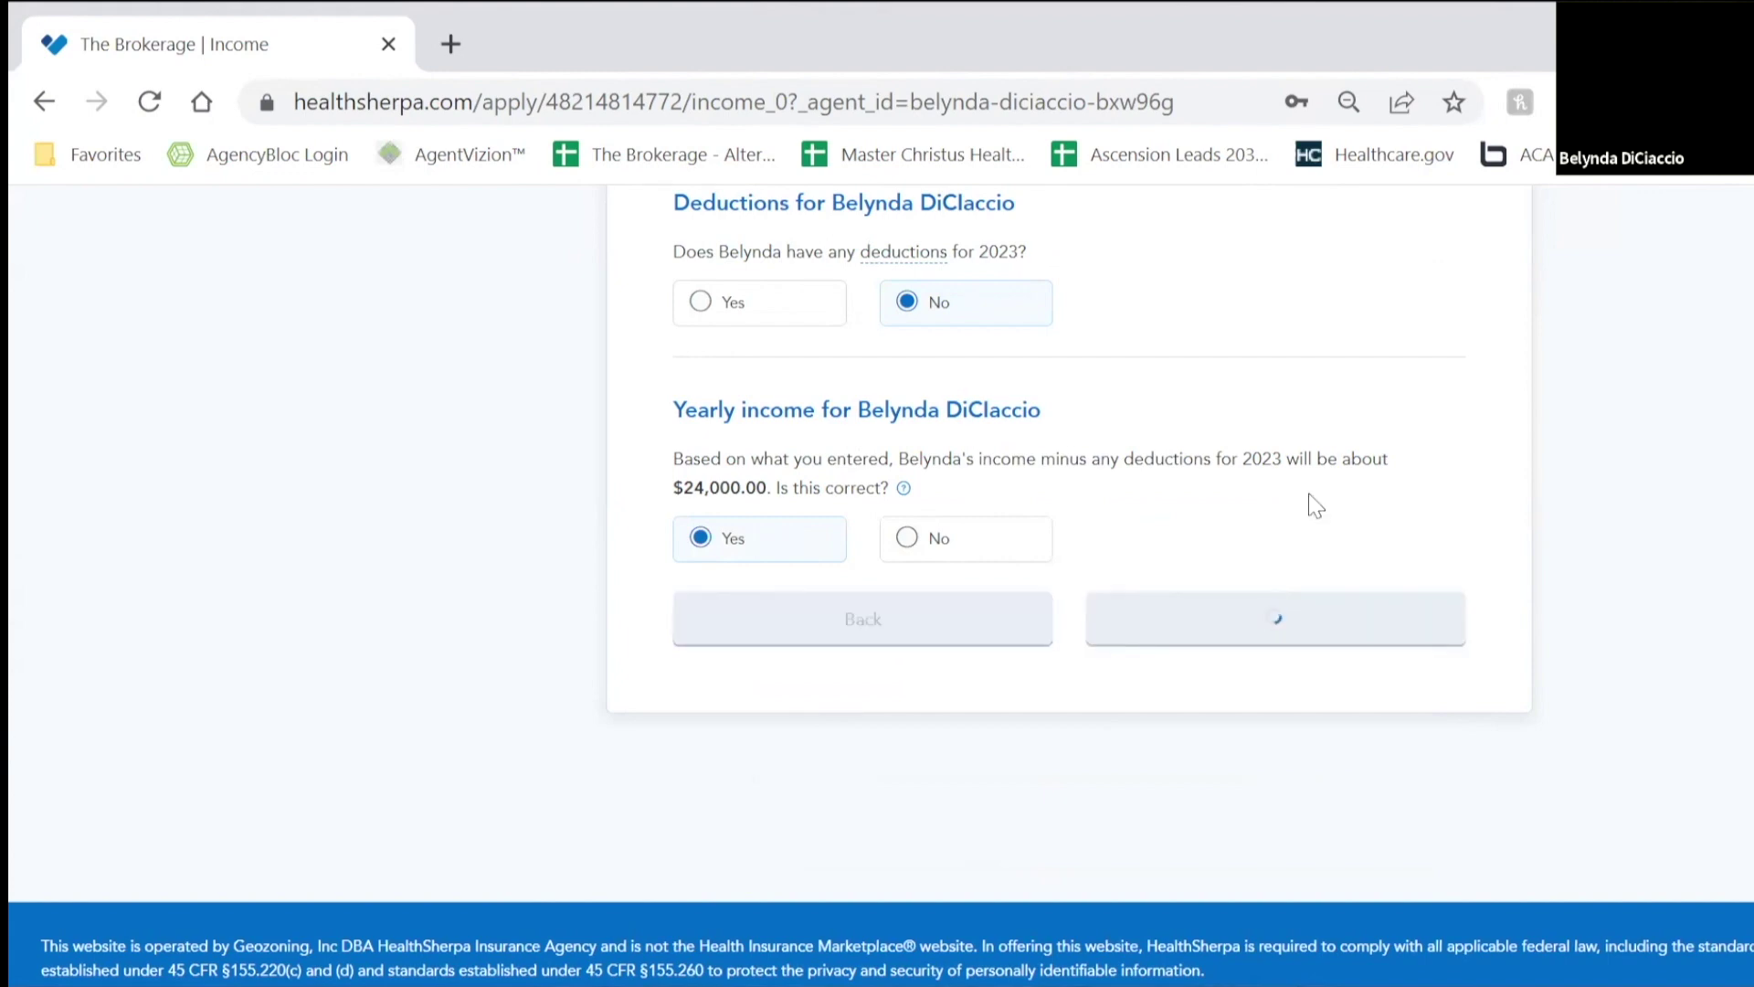
{"action": "scroll", "coordinate": [1312, 497], "scroll_direction": "down", "scroll_amount": 3}
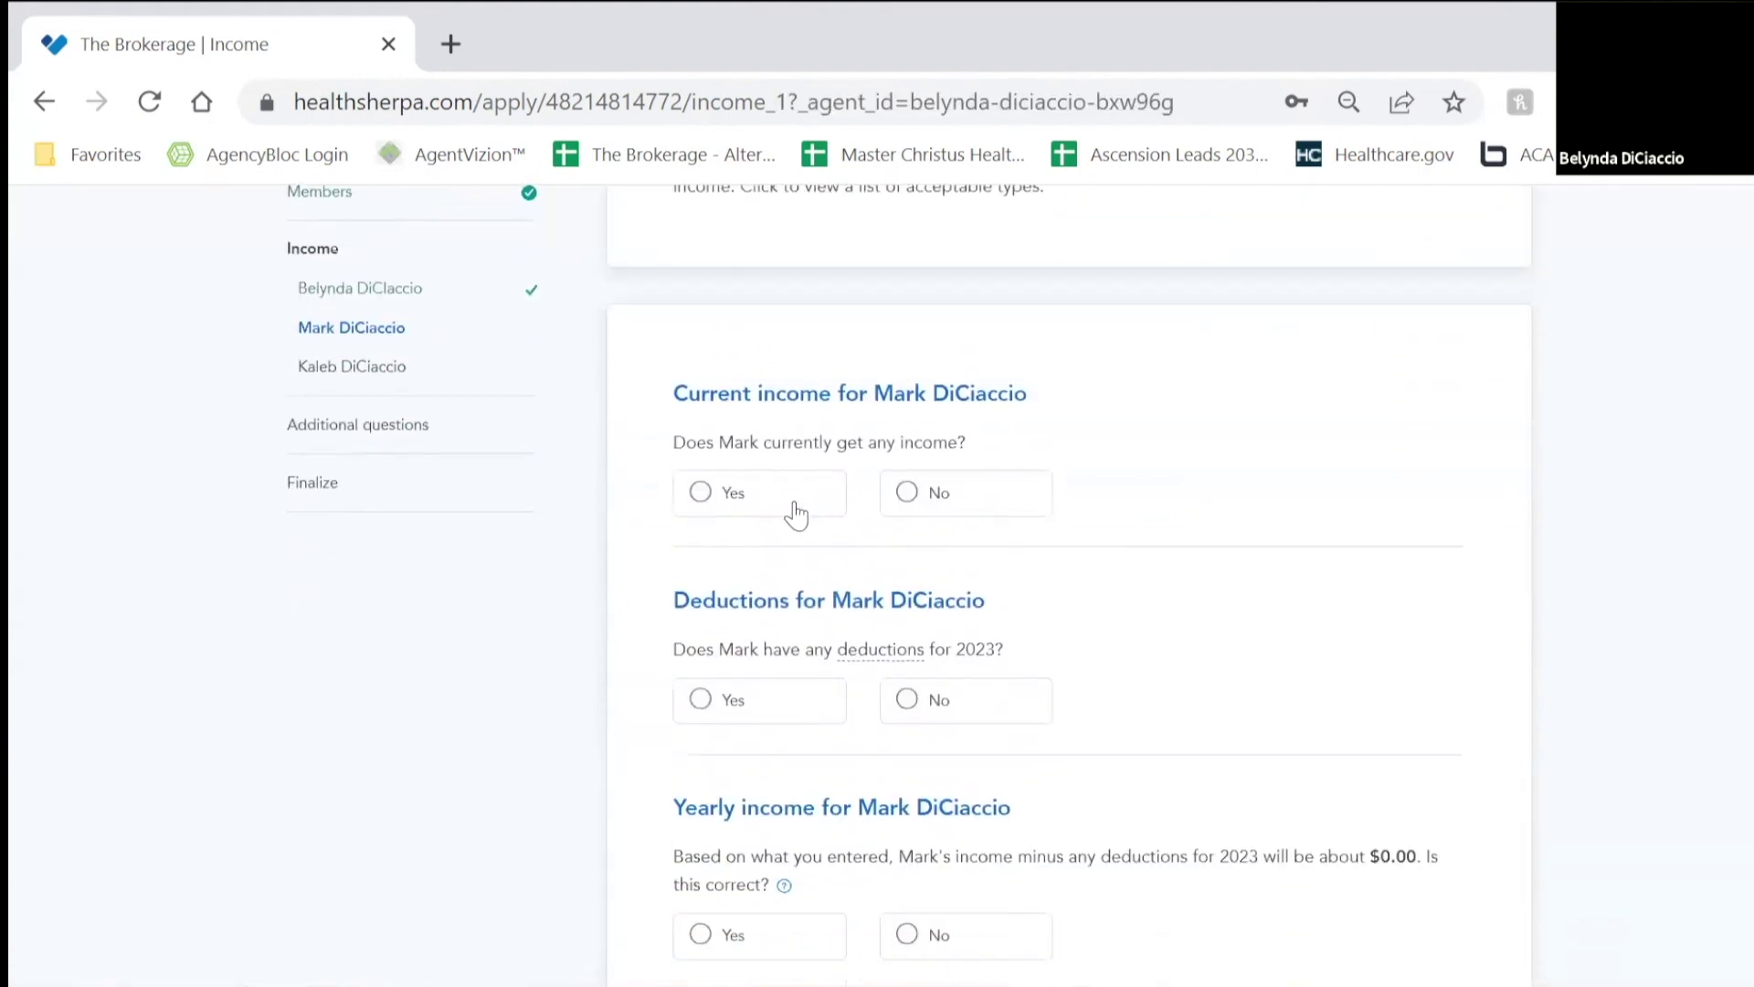
Step: Indicate the spouse currently has income, with Job as the income type
{"action": "left_click", "coordinate": [791, 509]}
{"action": "scroll", "coordinate": [1206, 548], "scroll_direction": "down", "scroll_amount": 3}
{"action": "left_click", "coordinate": [872, 343]}
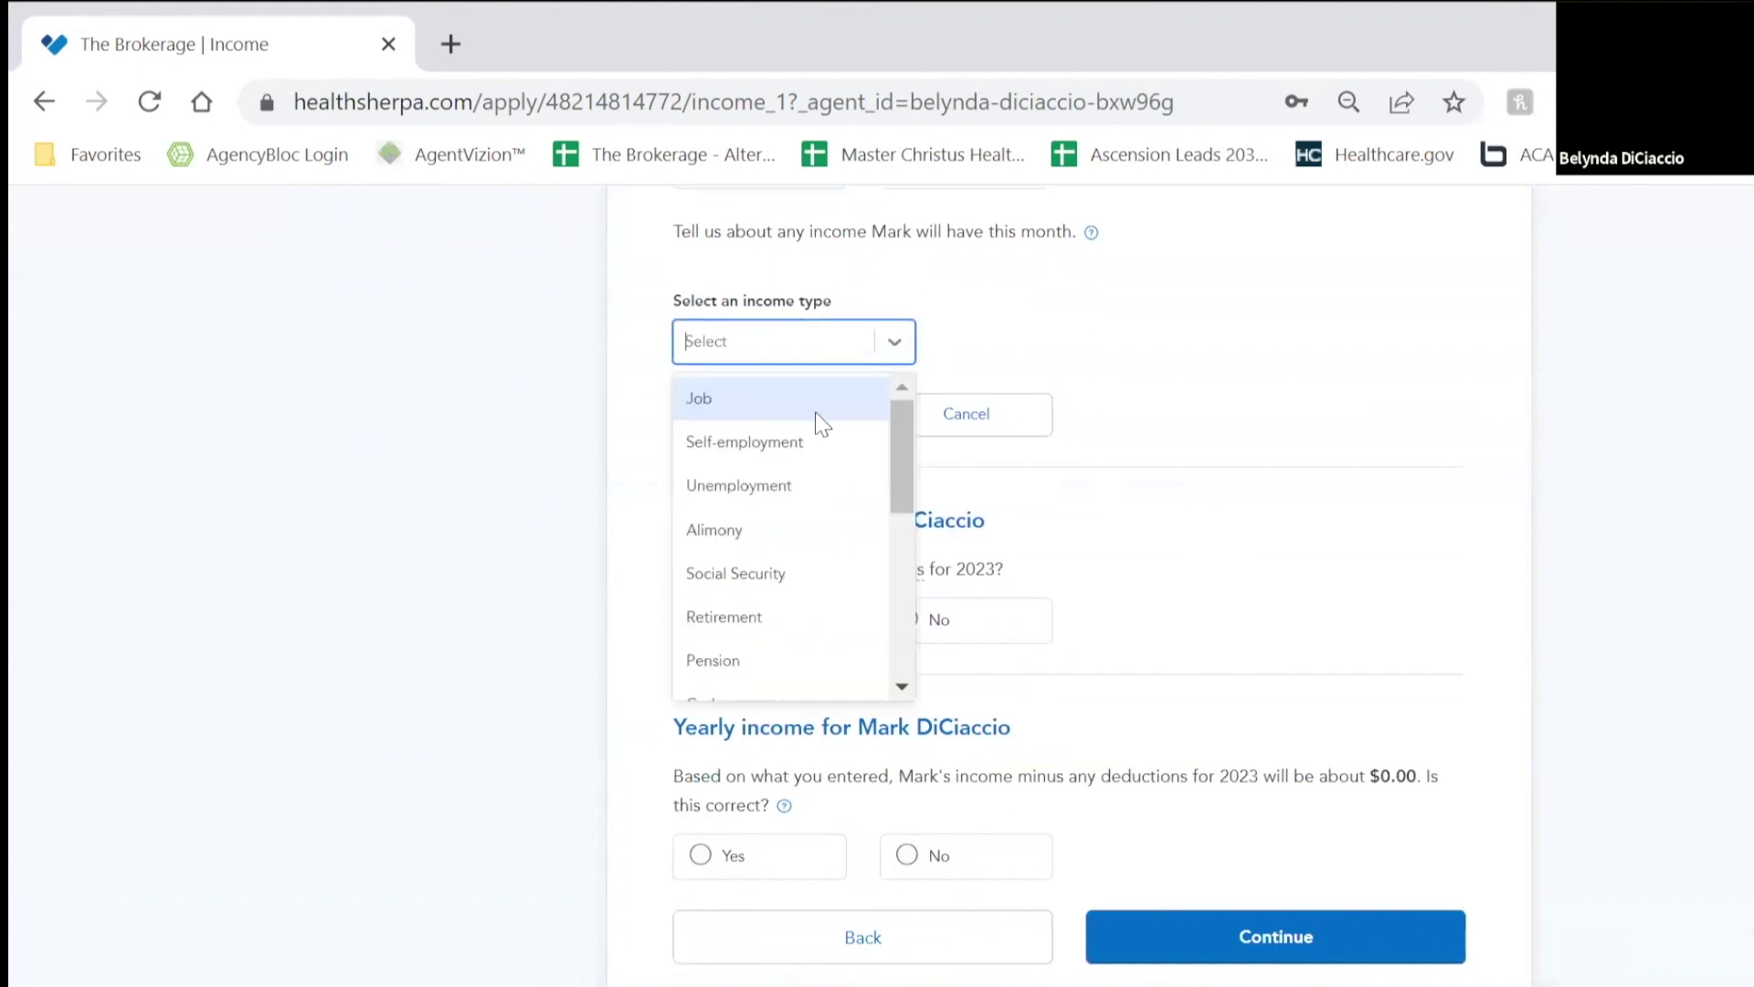
{"action": "left_click", "coordinate": [750, 393]}
Step: Add the spouse's Pizza Hut job at $35,000 Yearly and save it
{"action": "left_click", "coordinate": [808, 524]}
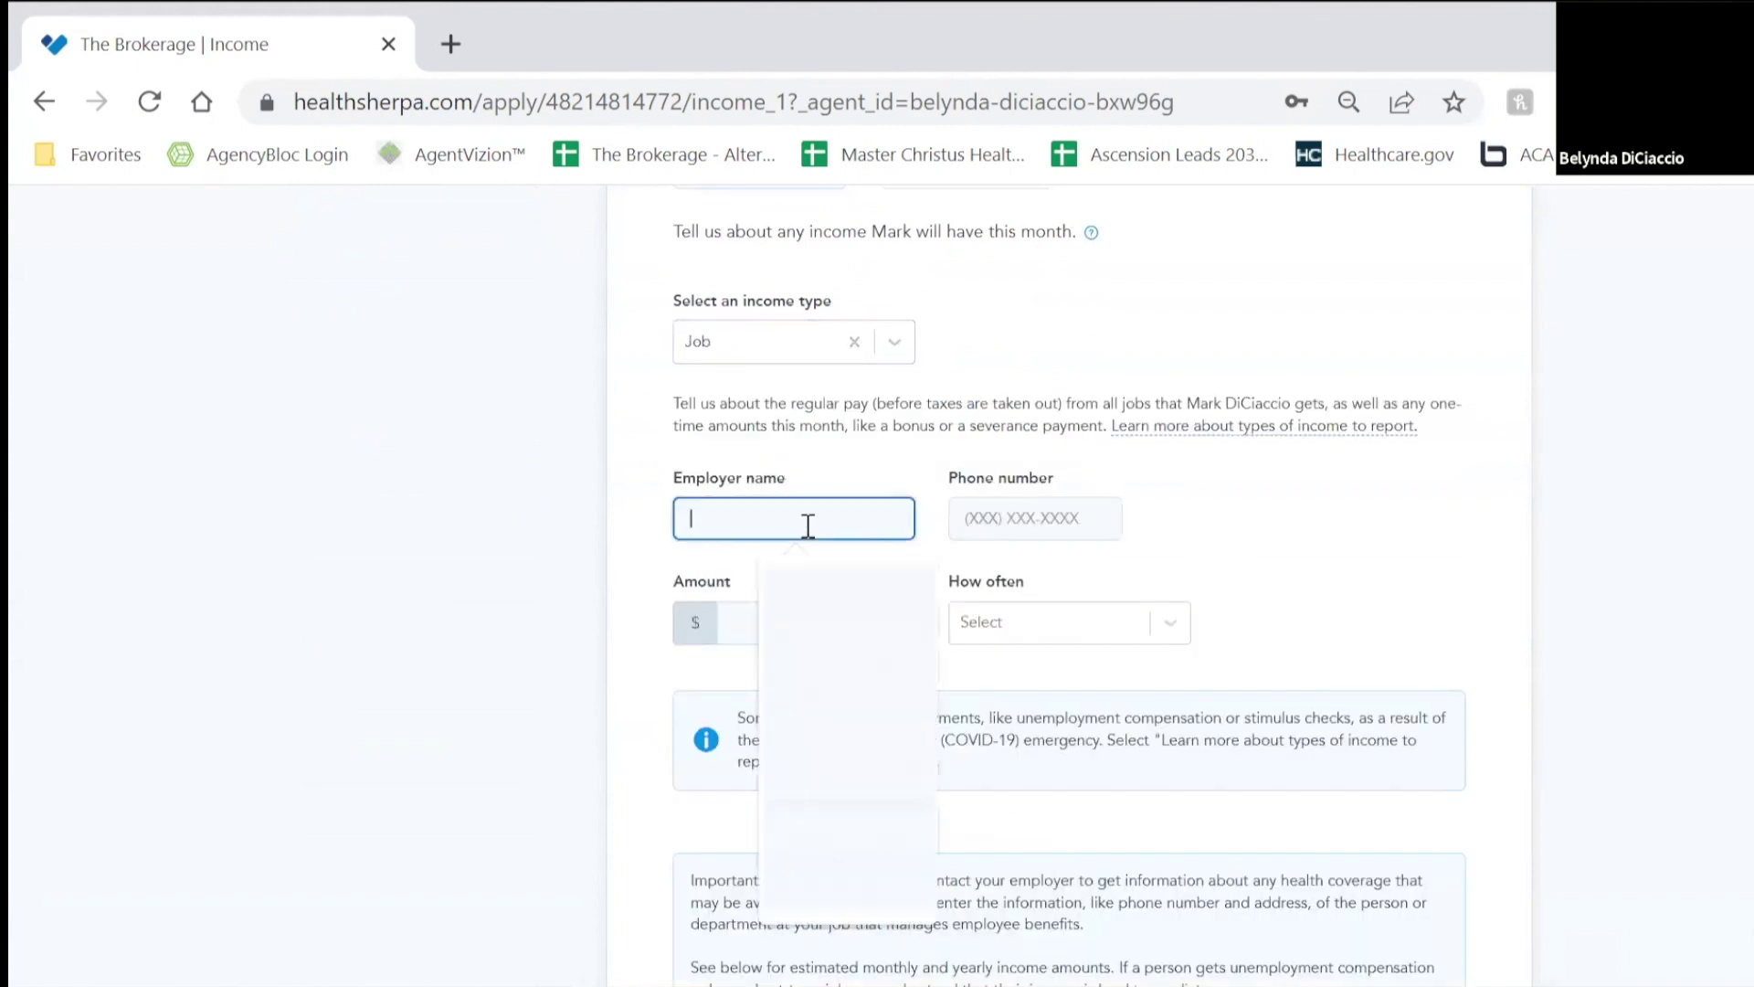
{"action": "type", "text": "Pizza"}
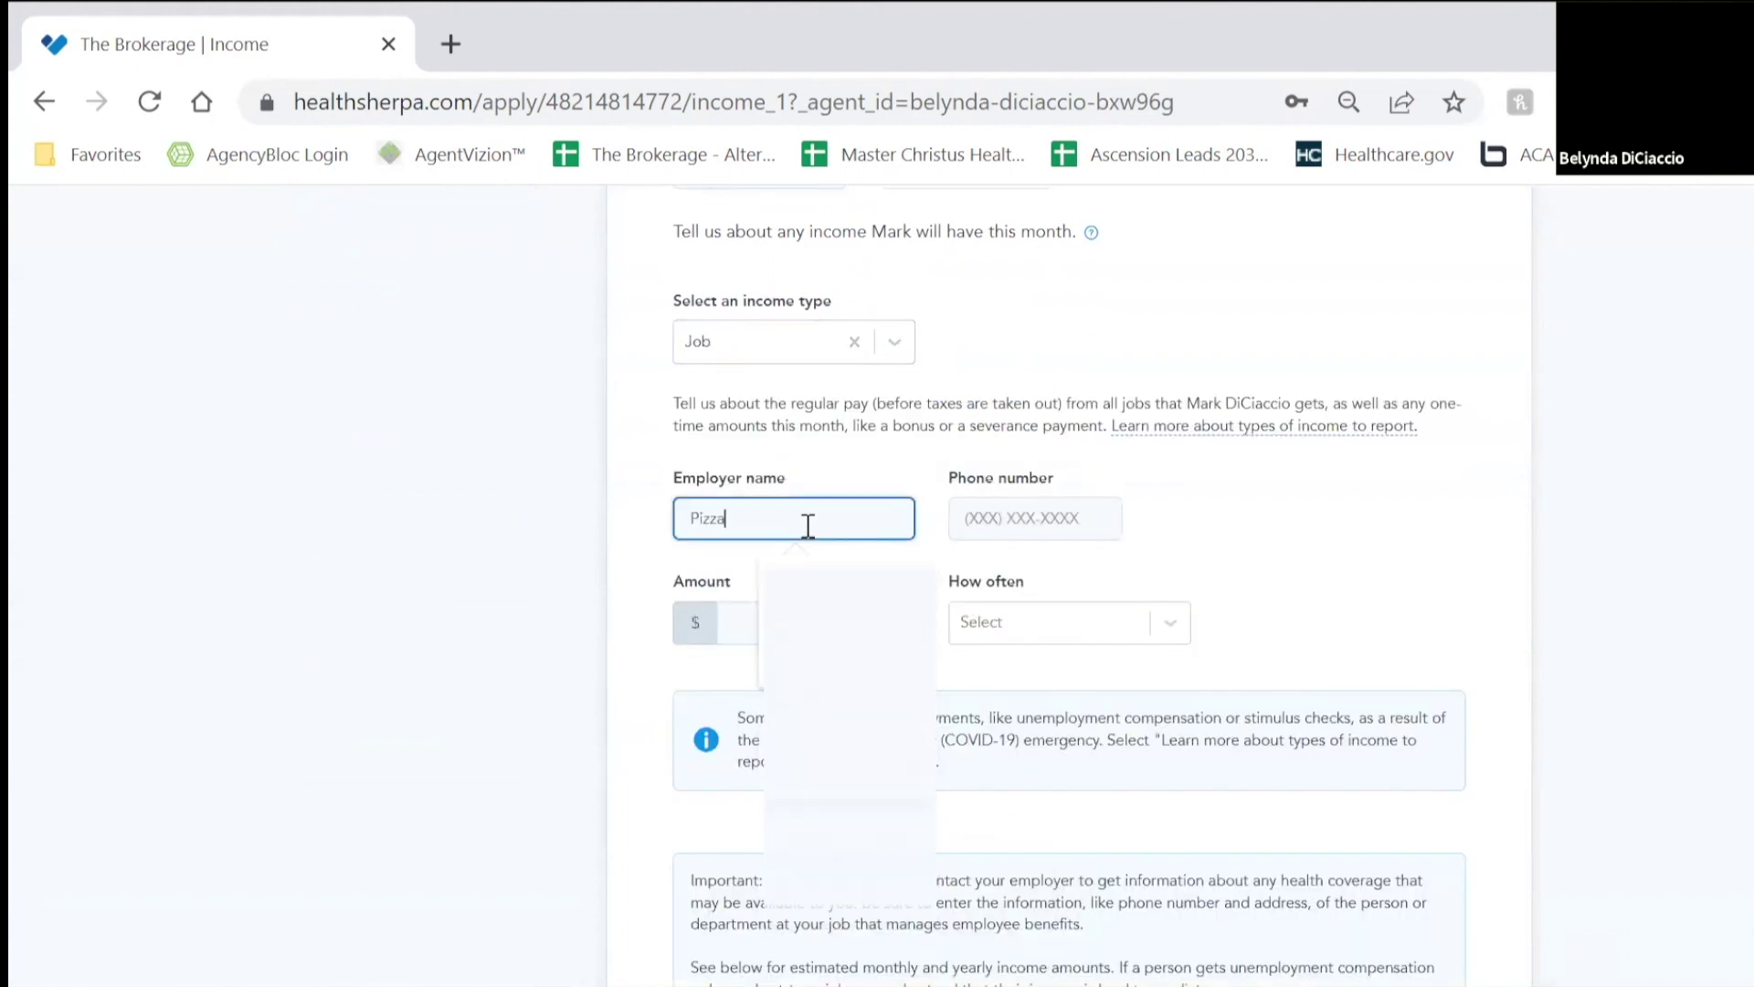
{"action": "type", "text": " Hut"}
{"action": "key", "text": "Tab"}
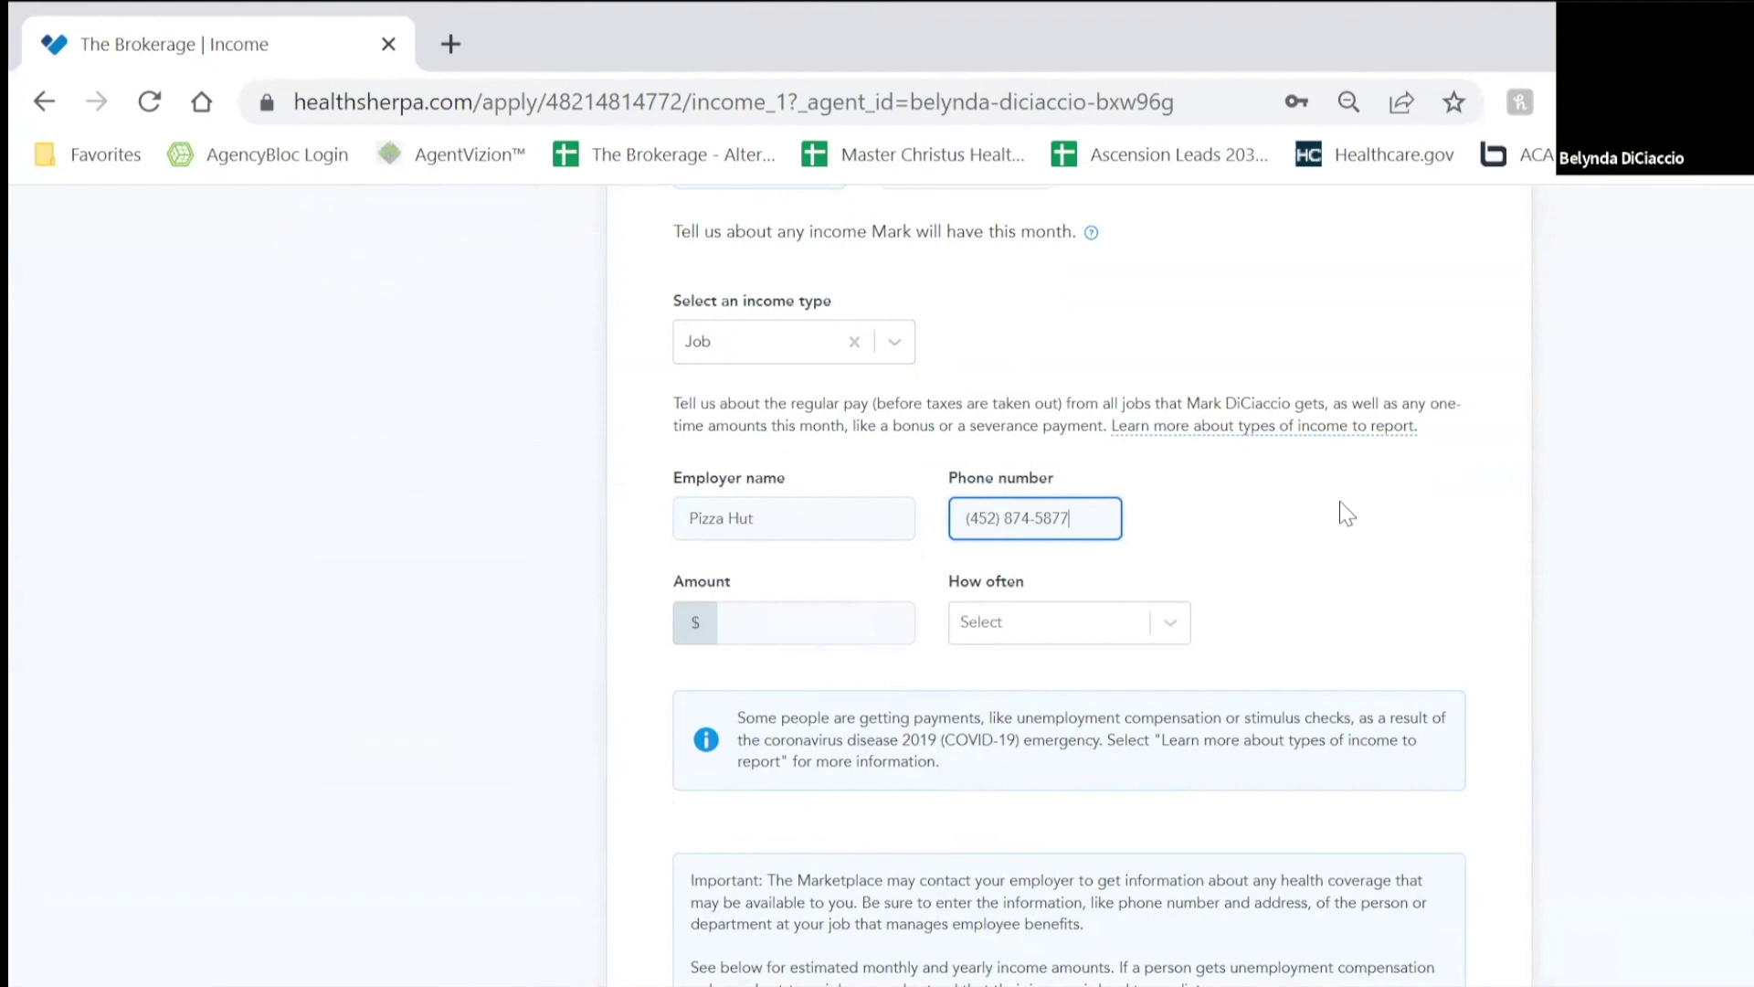
{"action": "key", "text": "Tab"}
{"action": "type", "text": "2"}
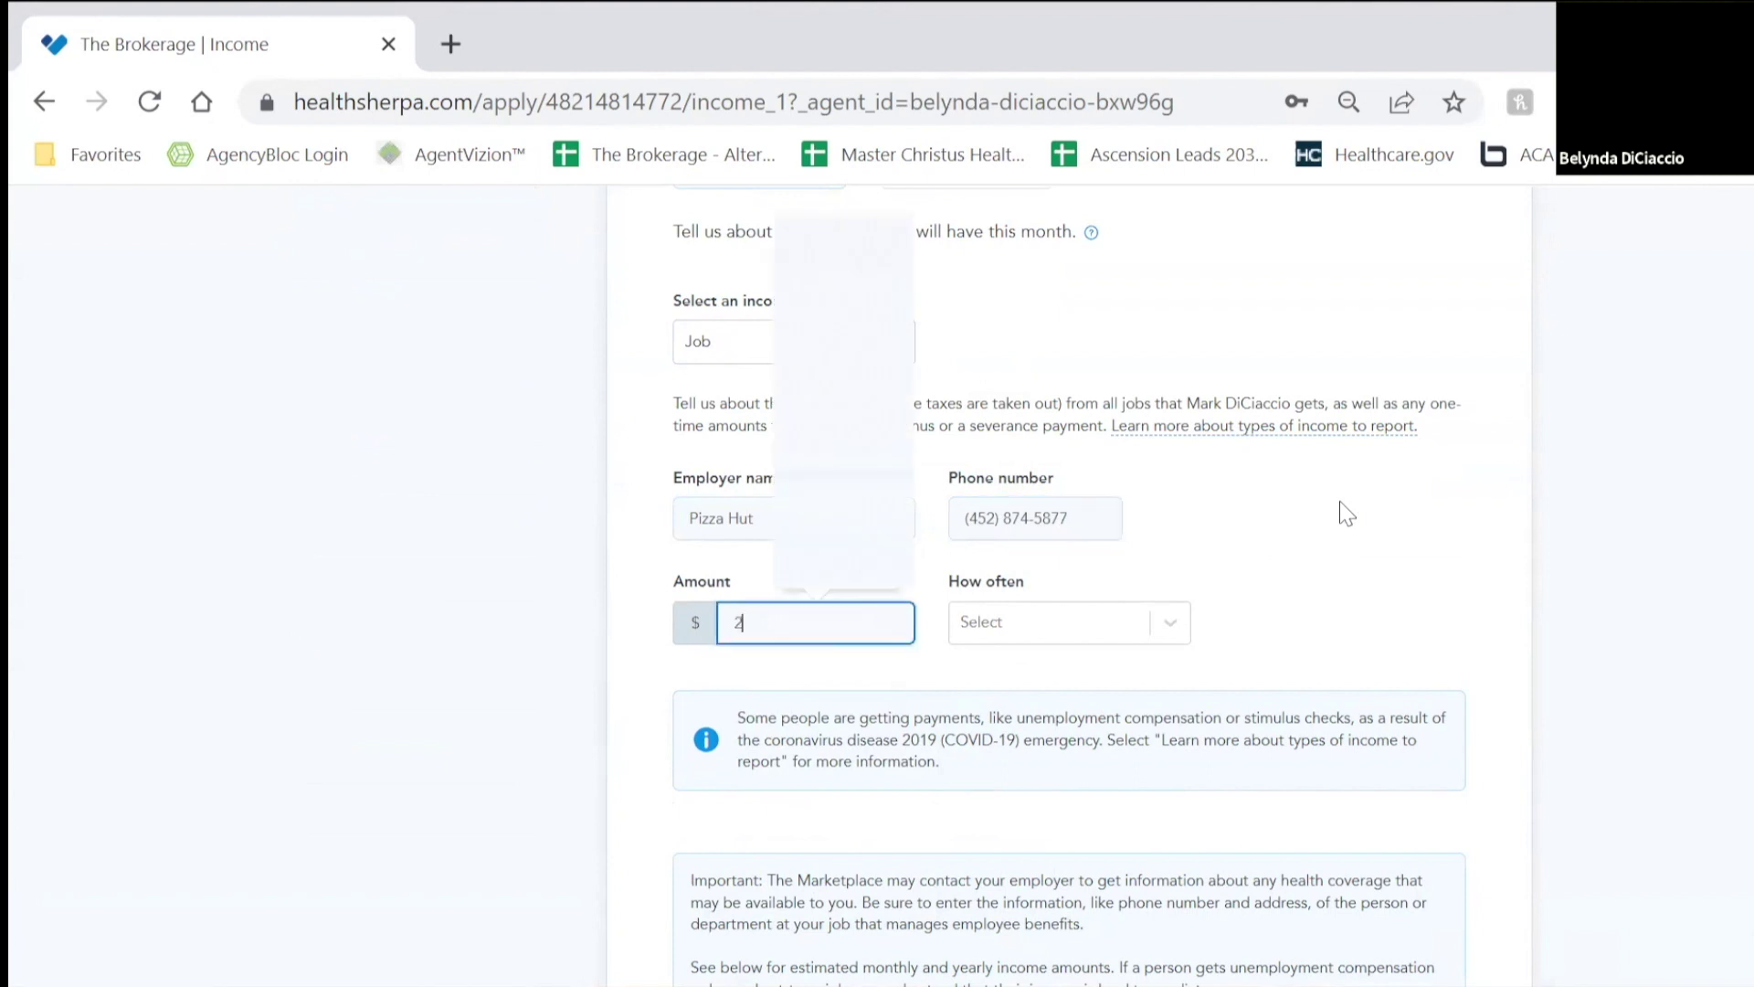
{"action": "type", "text": "4"}
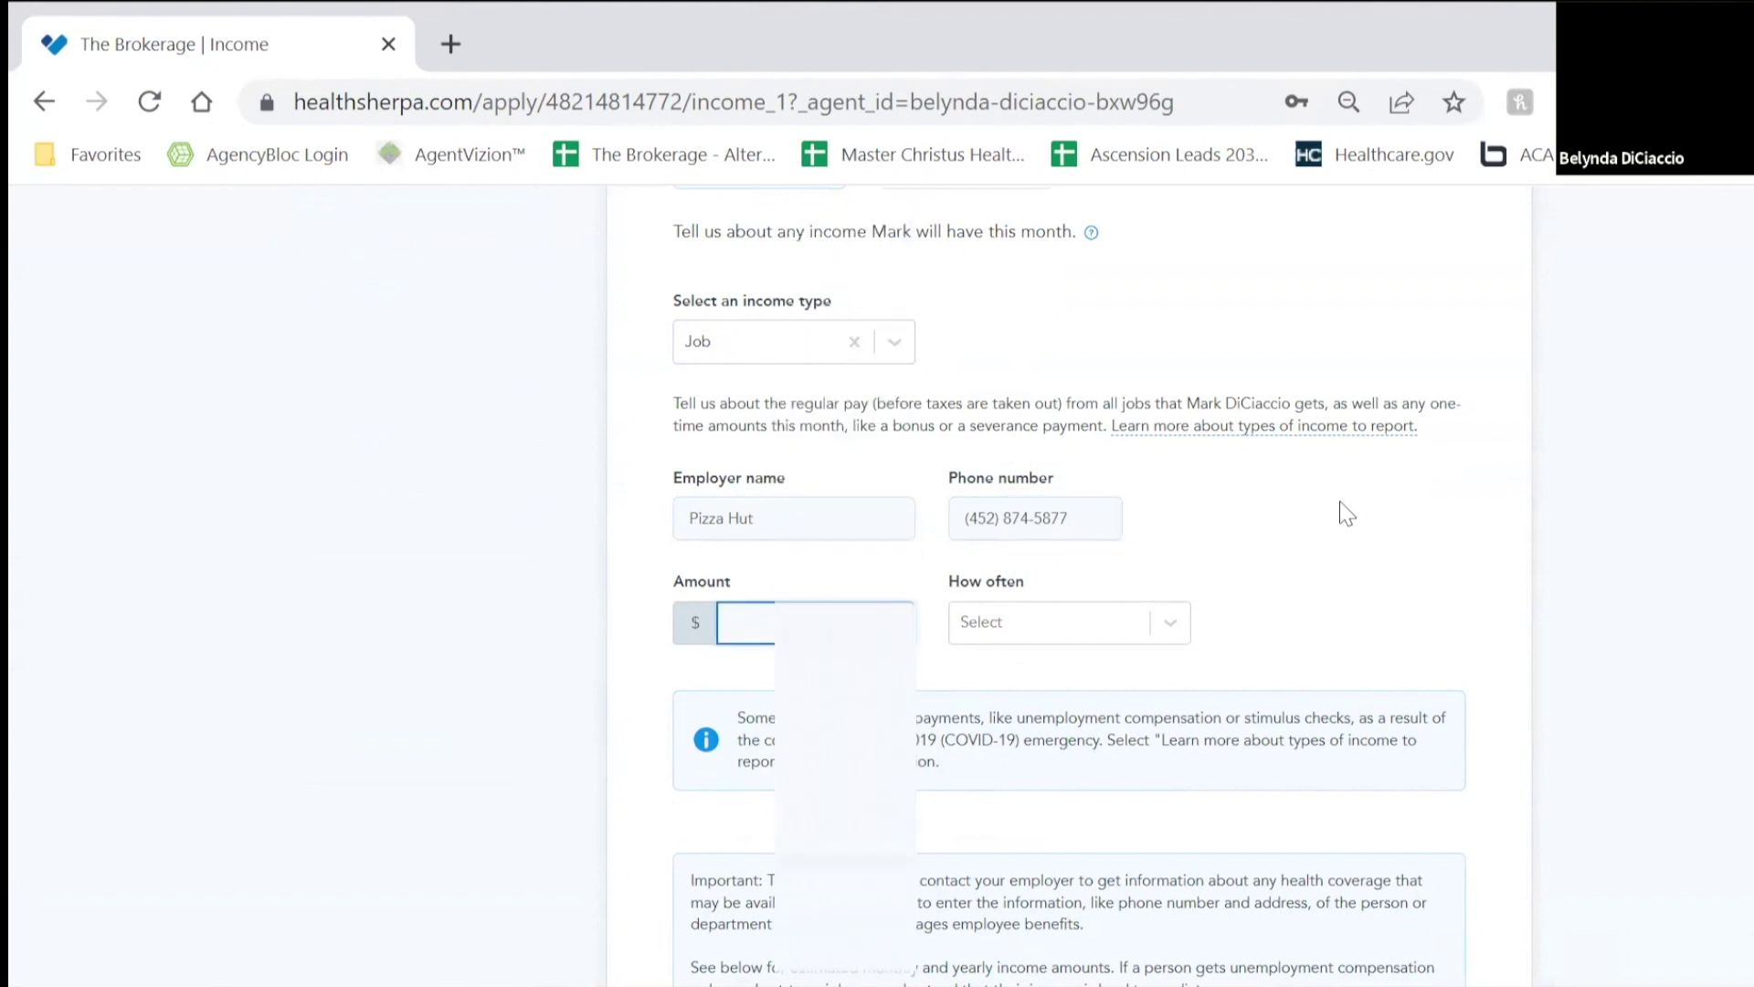
{"action": "type", "text": "3"}
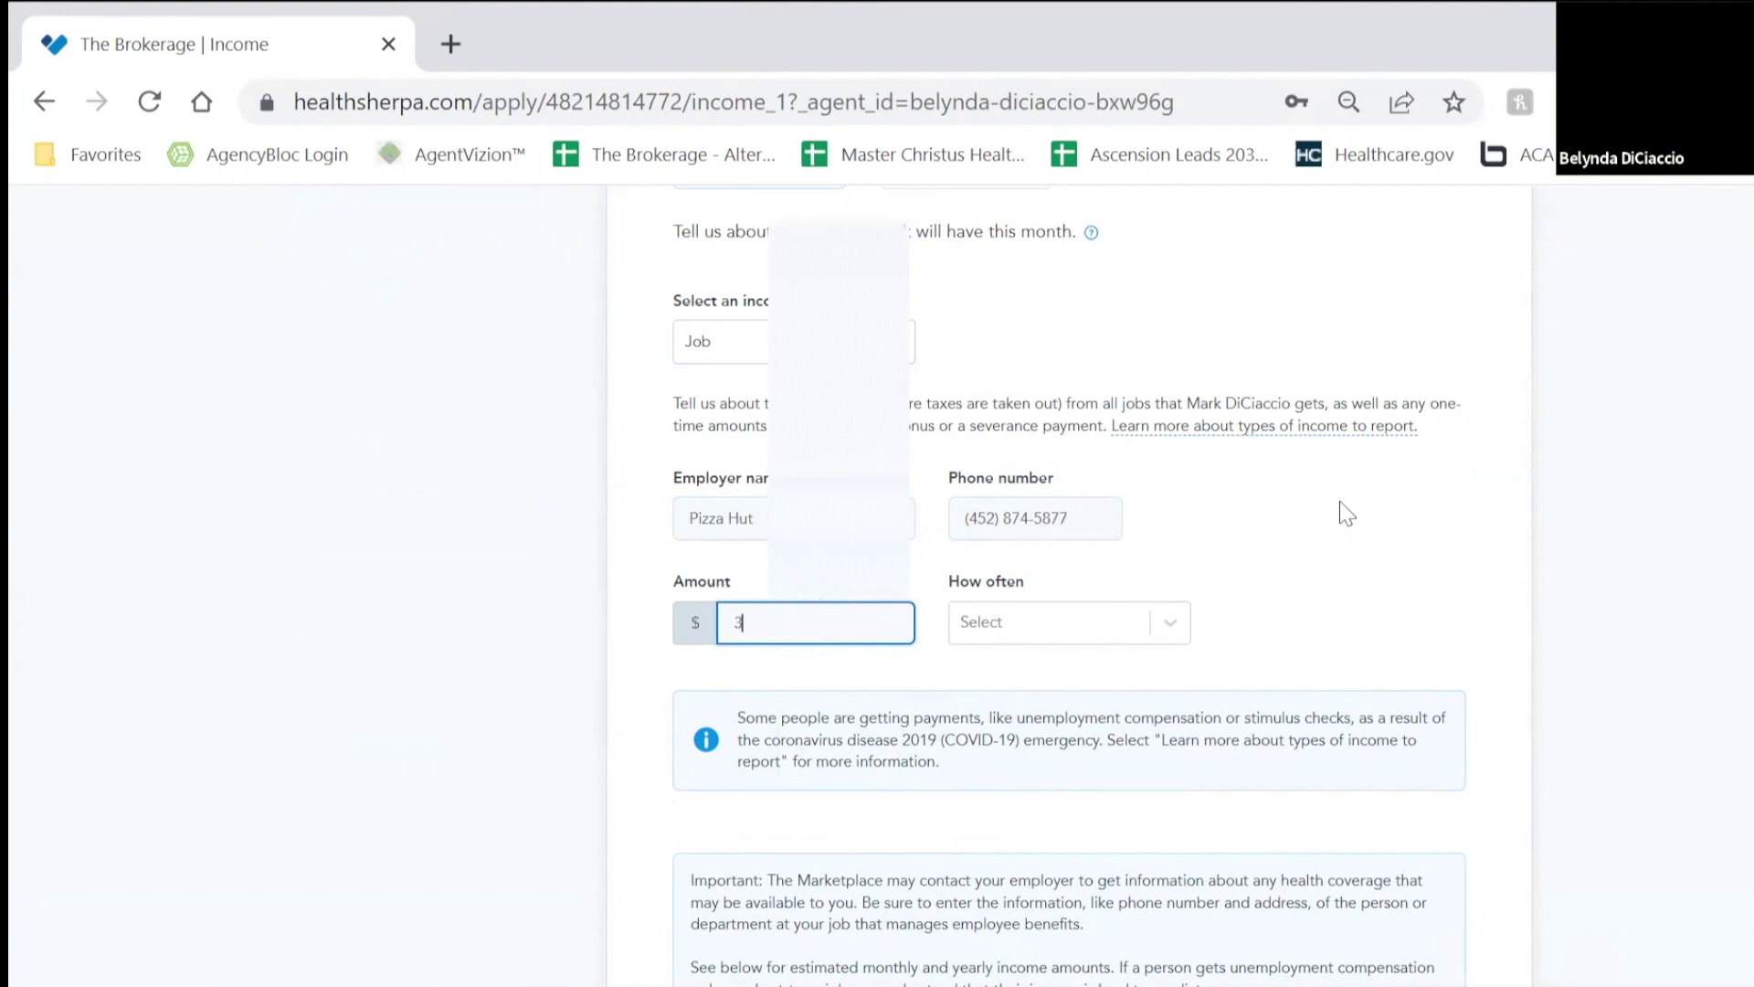
{"action": "type", "text": "5000"}
{"action": "left_click", "coordinate": [1142, 623]}
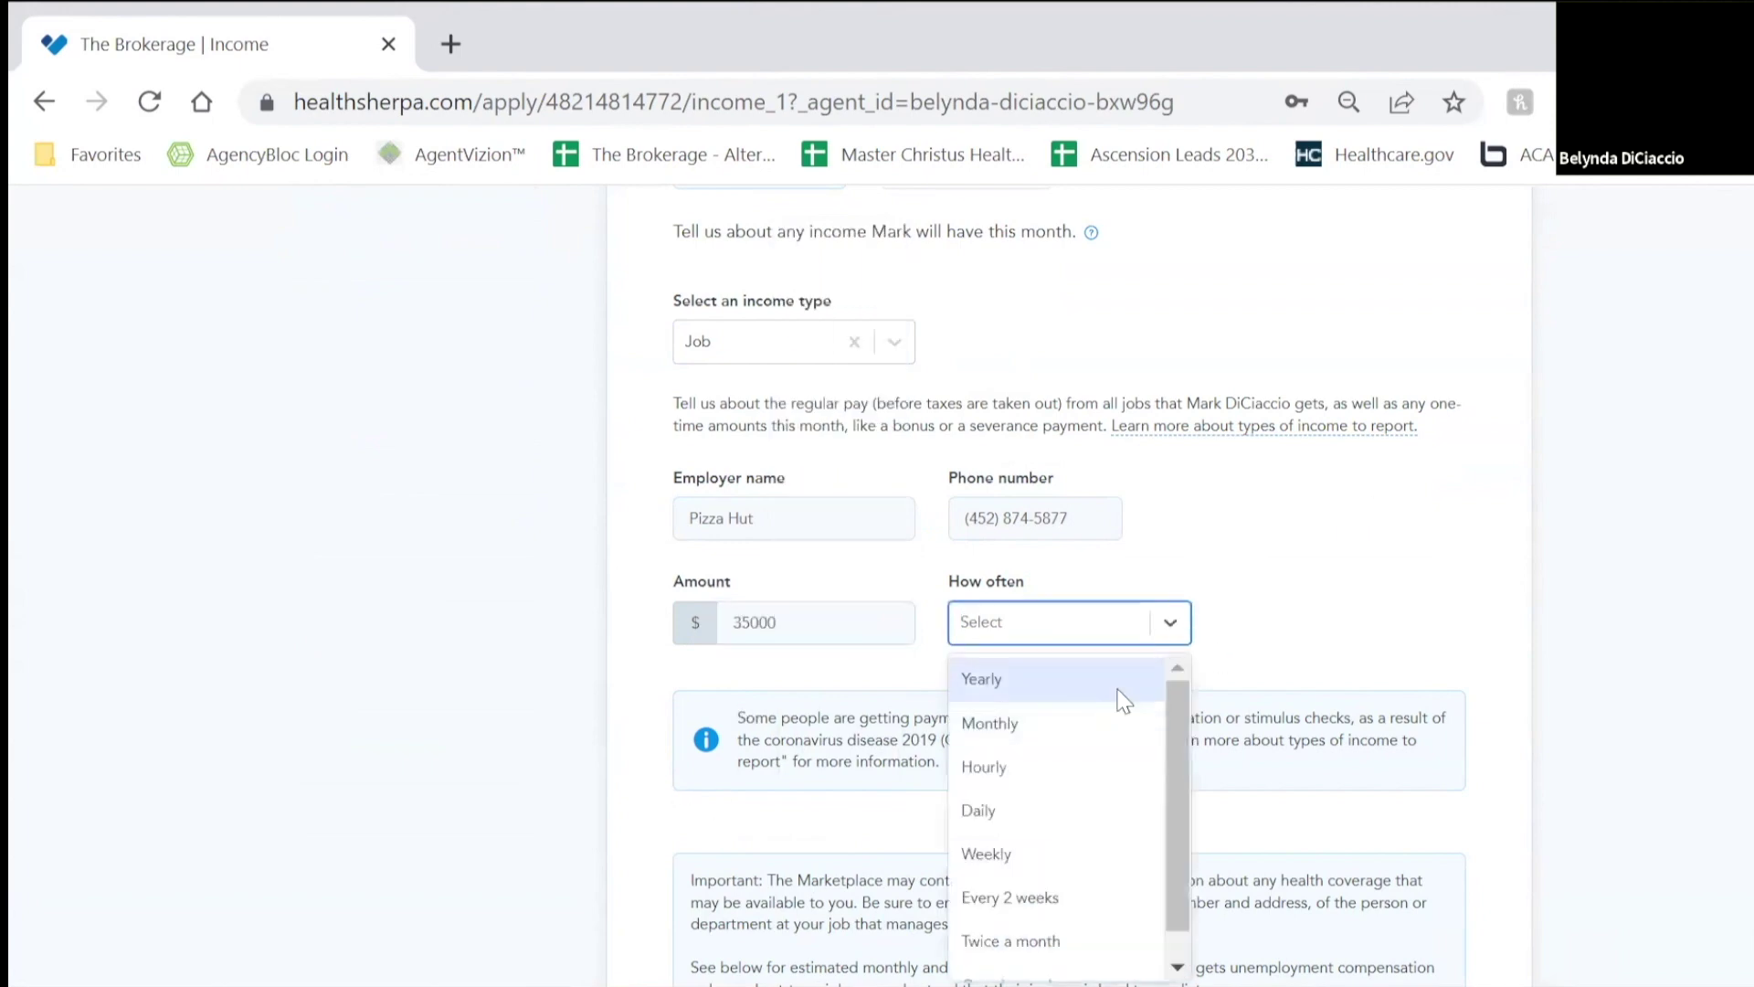
{"action": "left_click", "coordinate": [1123, 699]}
{"action": "scroll", "coordinate": [1157, 729], "scroll_direction": "down", "scroll_amount": 5}
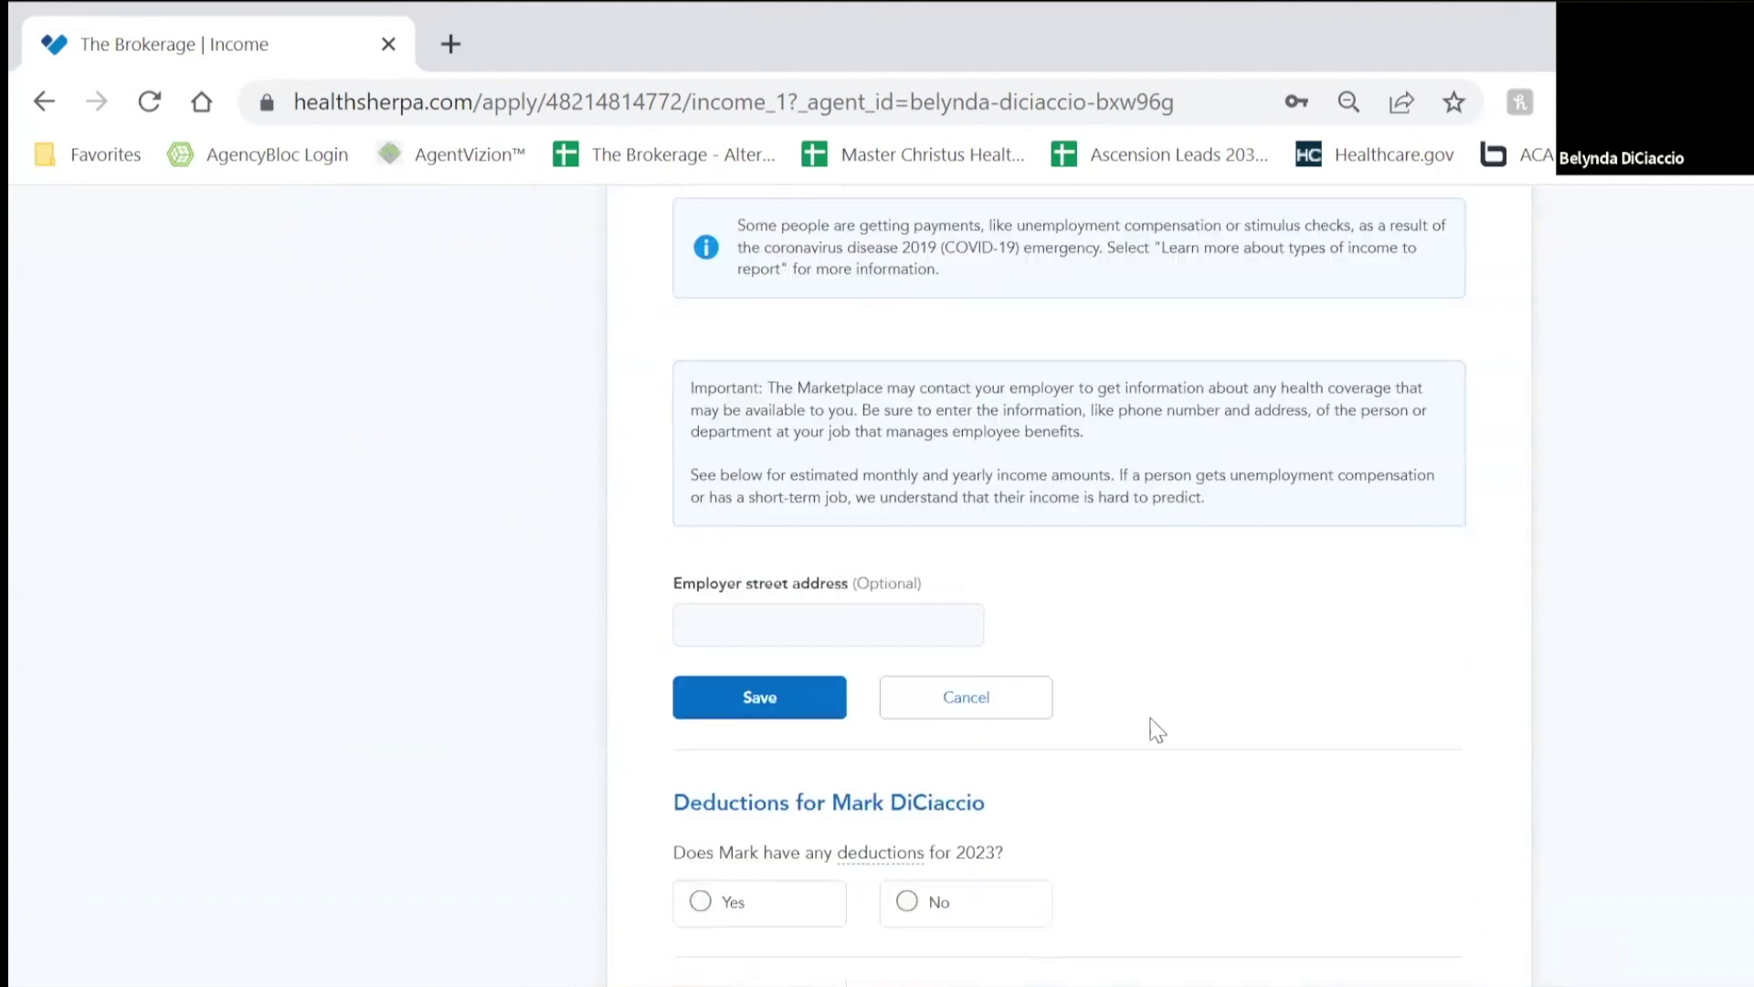
{"action": "left_click", "coordinate": [808, 700]}
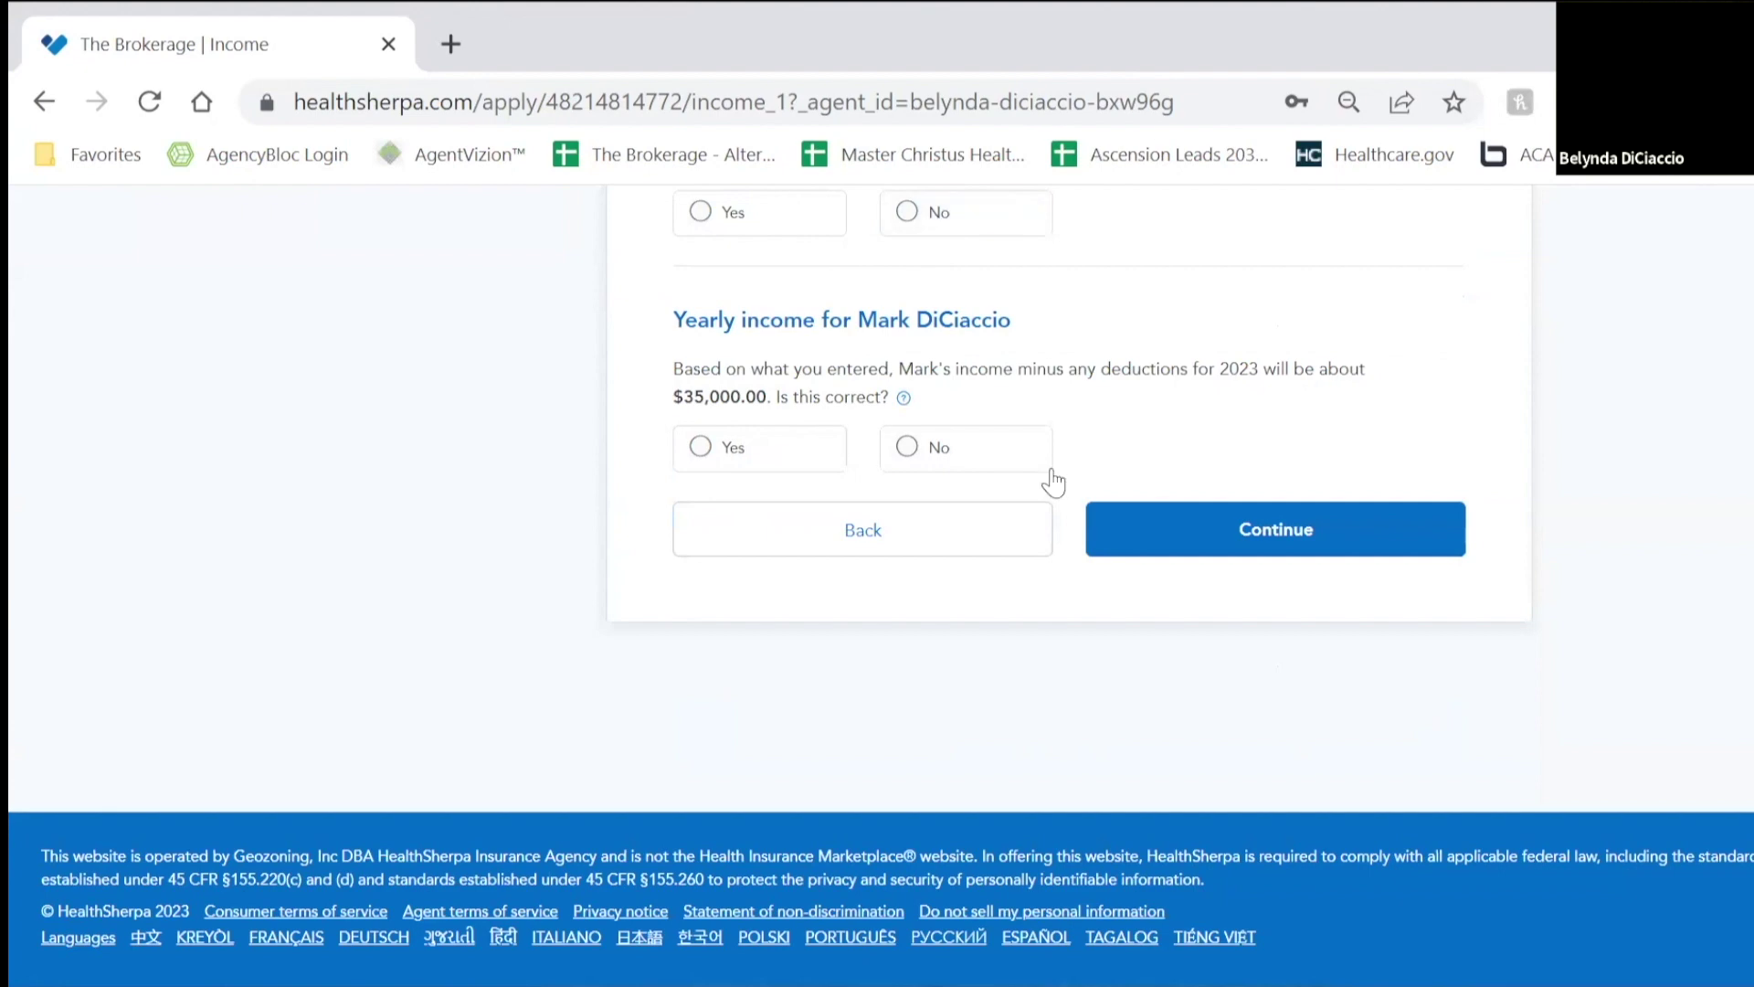
Step: Report no 2023 deductions and confirm the spouse's $35,000 yearly income
{"action": "scroll", "coordinate": [1007, 670], "scroll_direction": "up", "scroll_amount": 2}
{"action": "left_click", "coordinate": [1012, 557]}
{"action": "scroll", "coordinate": [1175, 607], "scroll_direction": "down", "scroll_amount": 1}
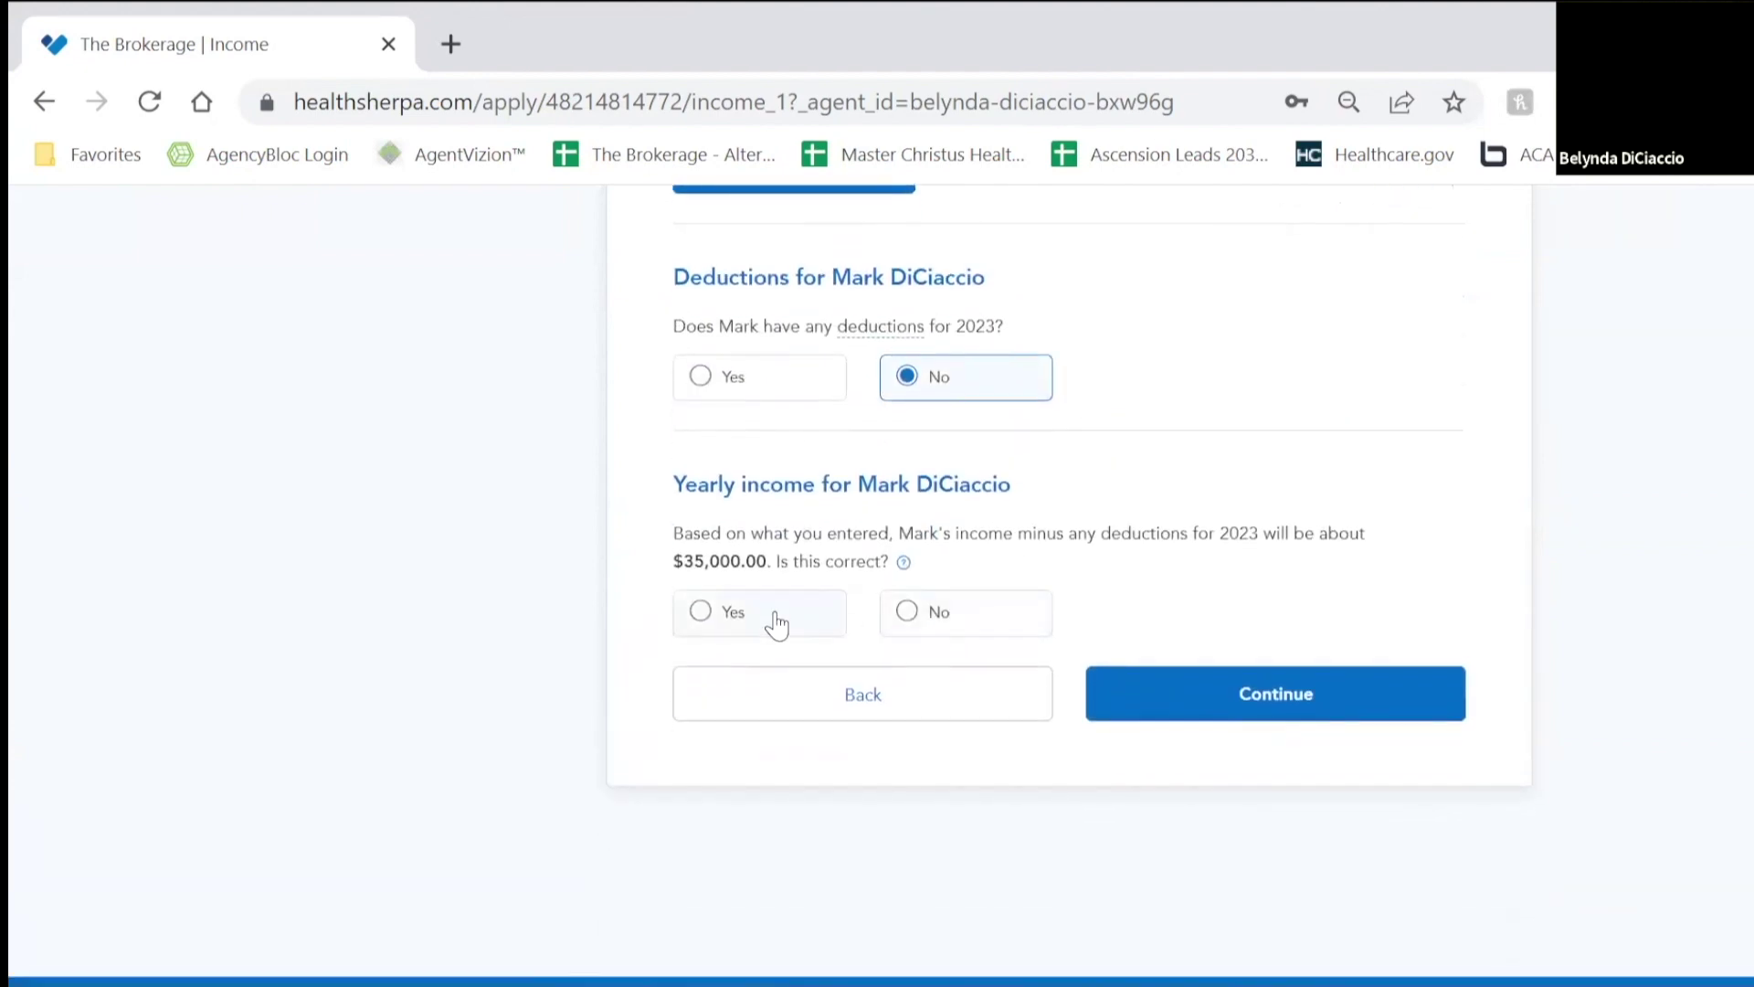
{"action": "left_click", "coordinate": [776, 624]}
{"action": "left_click", "coordinate": [1281, 690]}
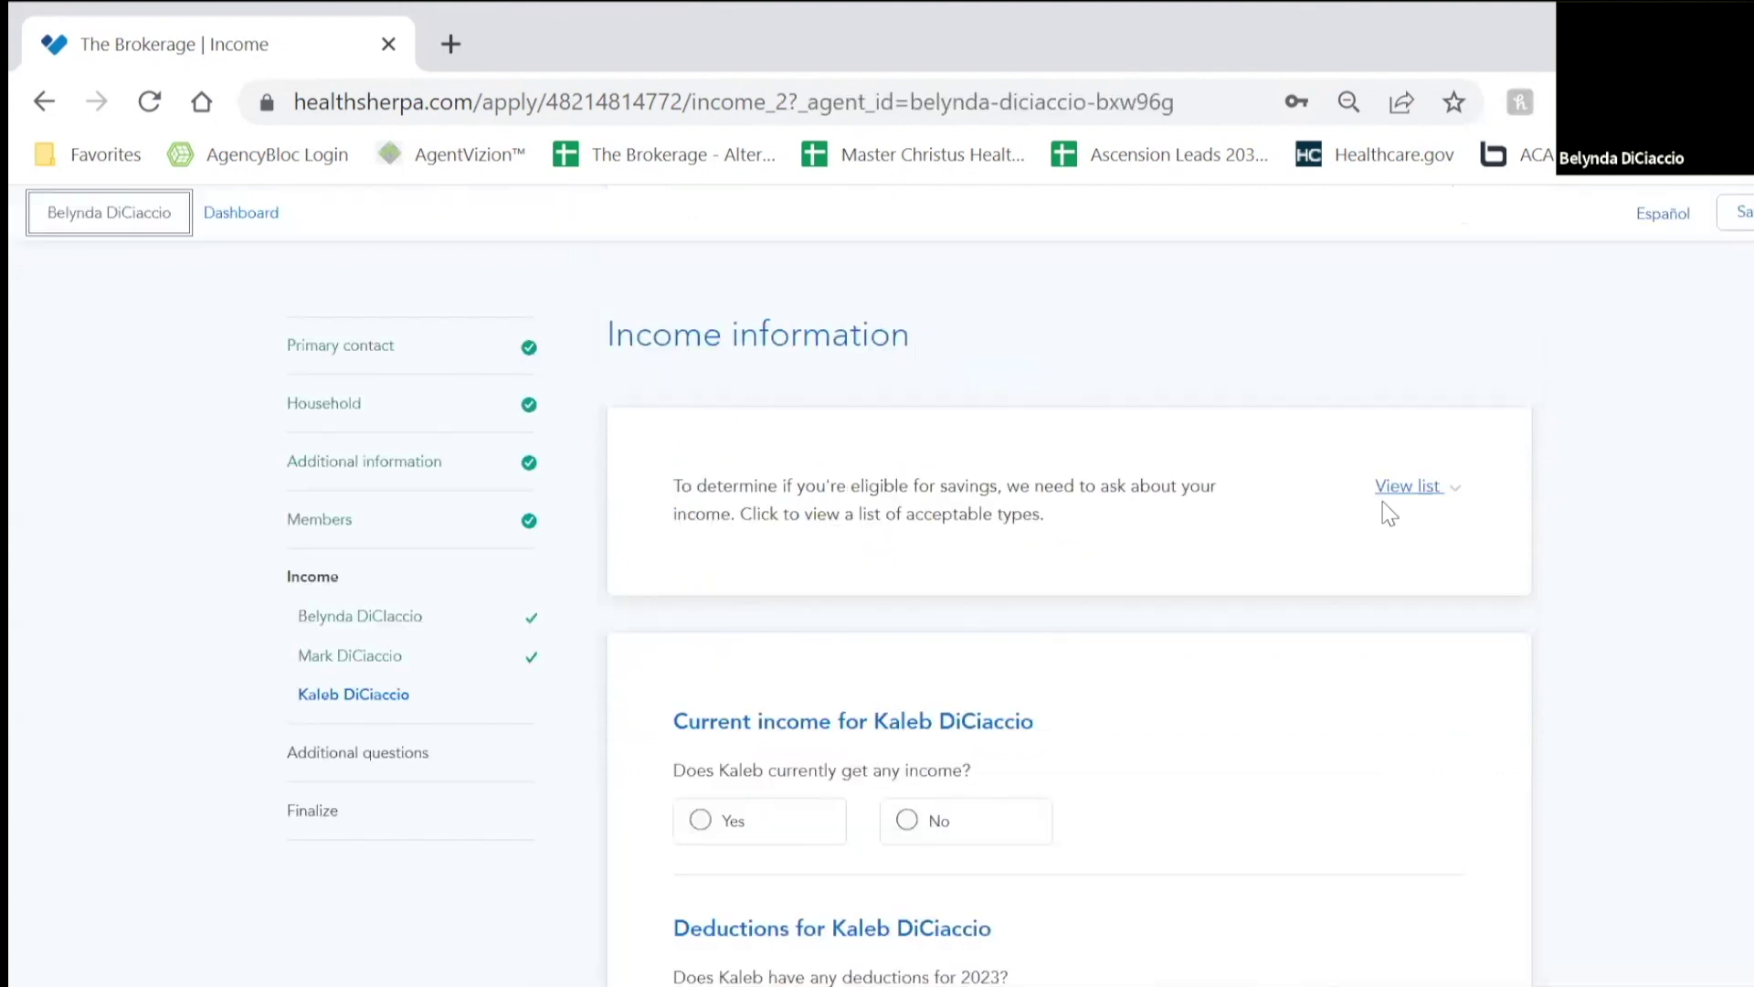
Step: Answer that the child has no current income or 2023 deductions, and confirm $0.00 yearly
{"action": "scroll", "coordinate": [1187, 621], "scroll_direction": "down", "scroll_amount": 2}
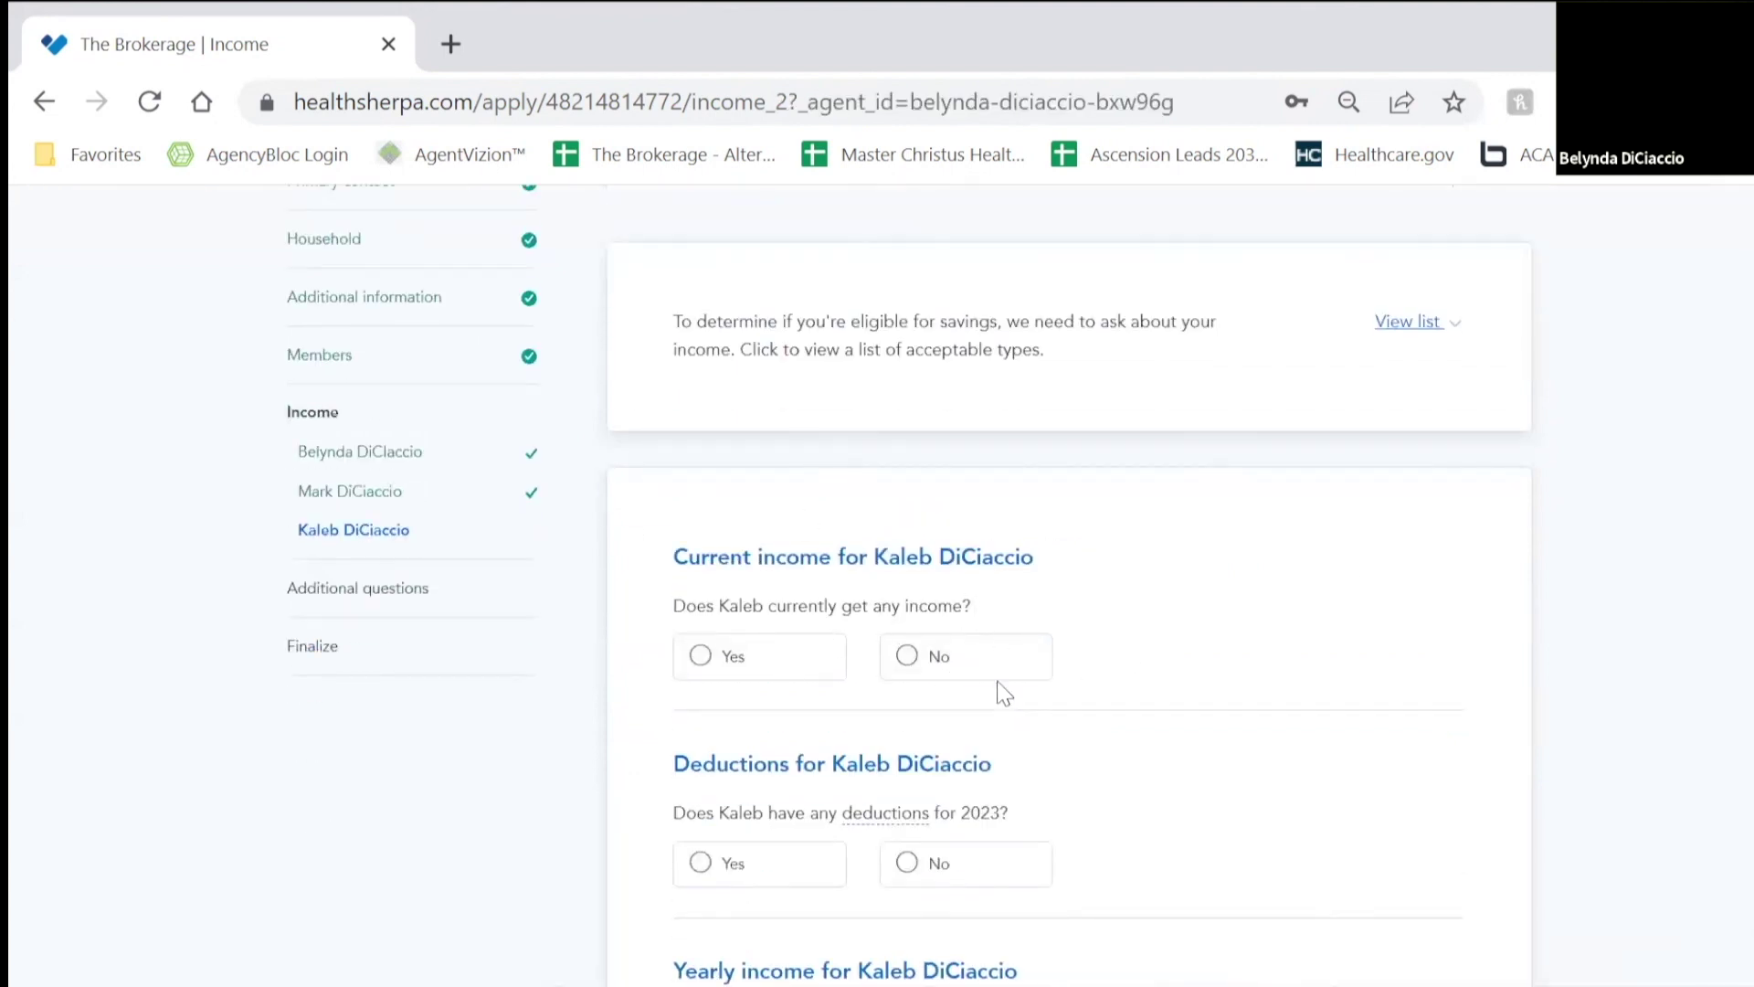
{"action": "left_click", "coordinate": [953, 673]}
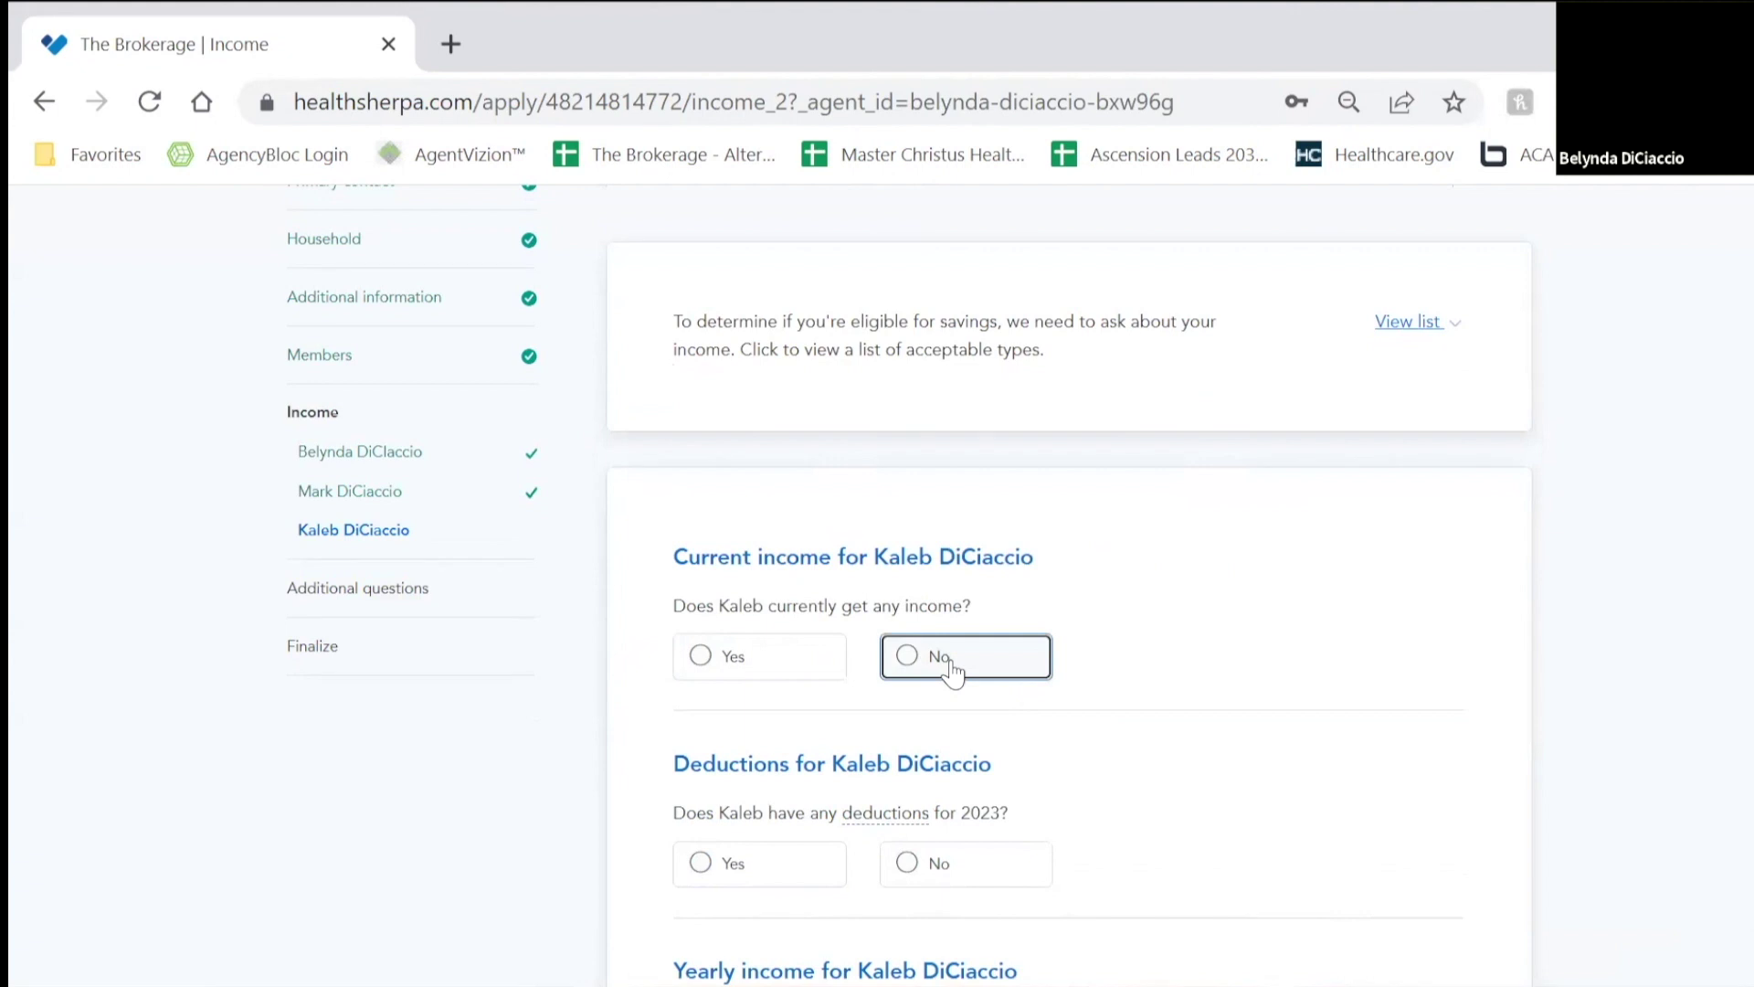
{"action": "scroll", "coordinate": [1240, 590], "scroll_direction": "down", "scroll_amount": 2}
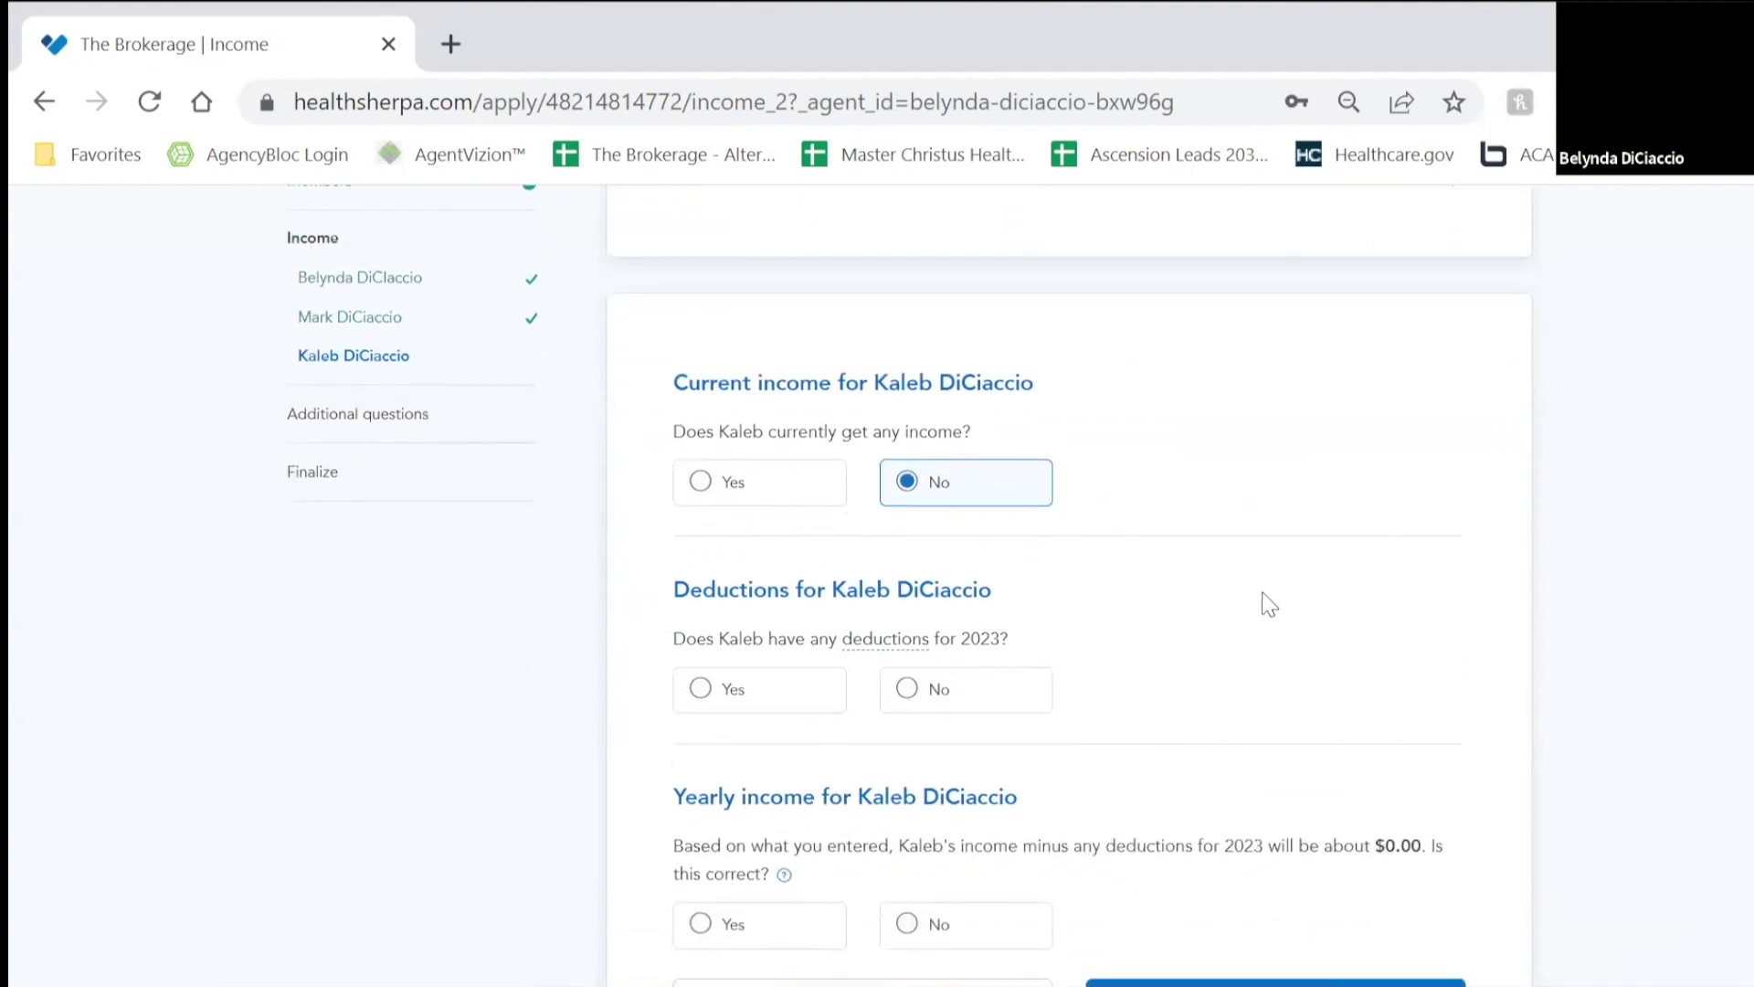
{"action": "scroll", "coordinate": [1252, 603], "scroll_direction": "down", "scroll_amount": 2}
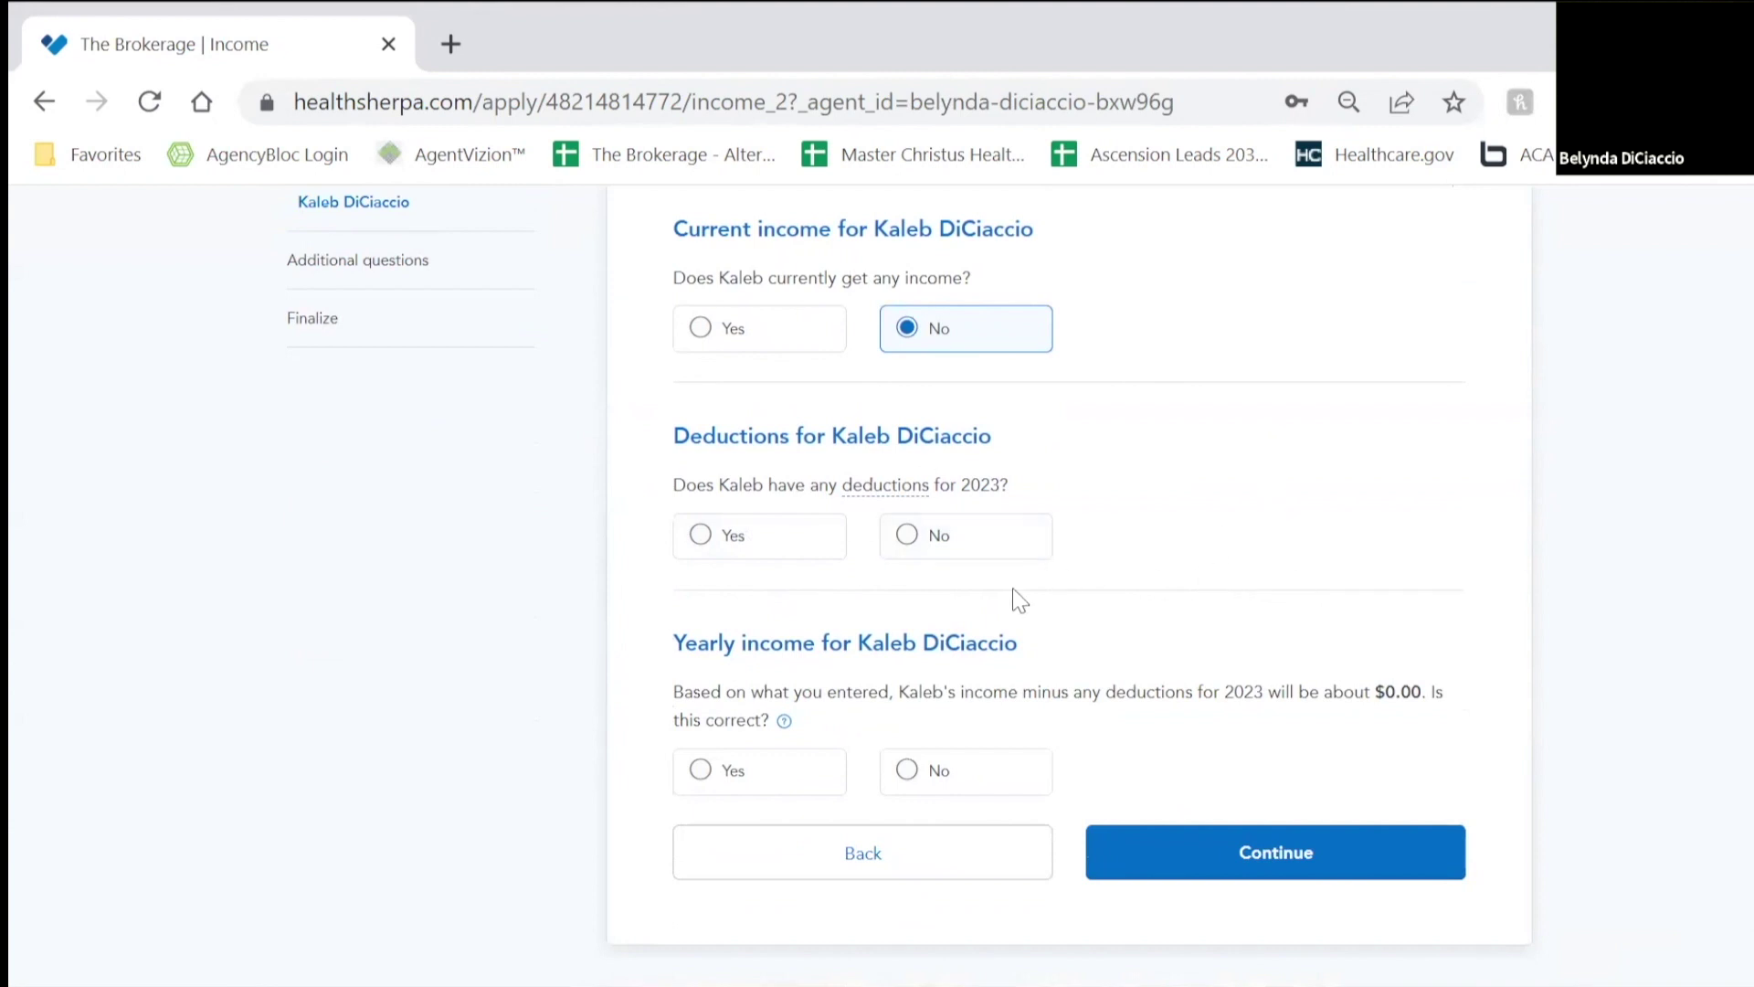
{"action": "left_click", "coordinate": [951, 538]}
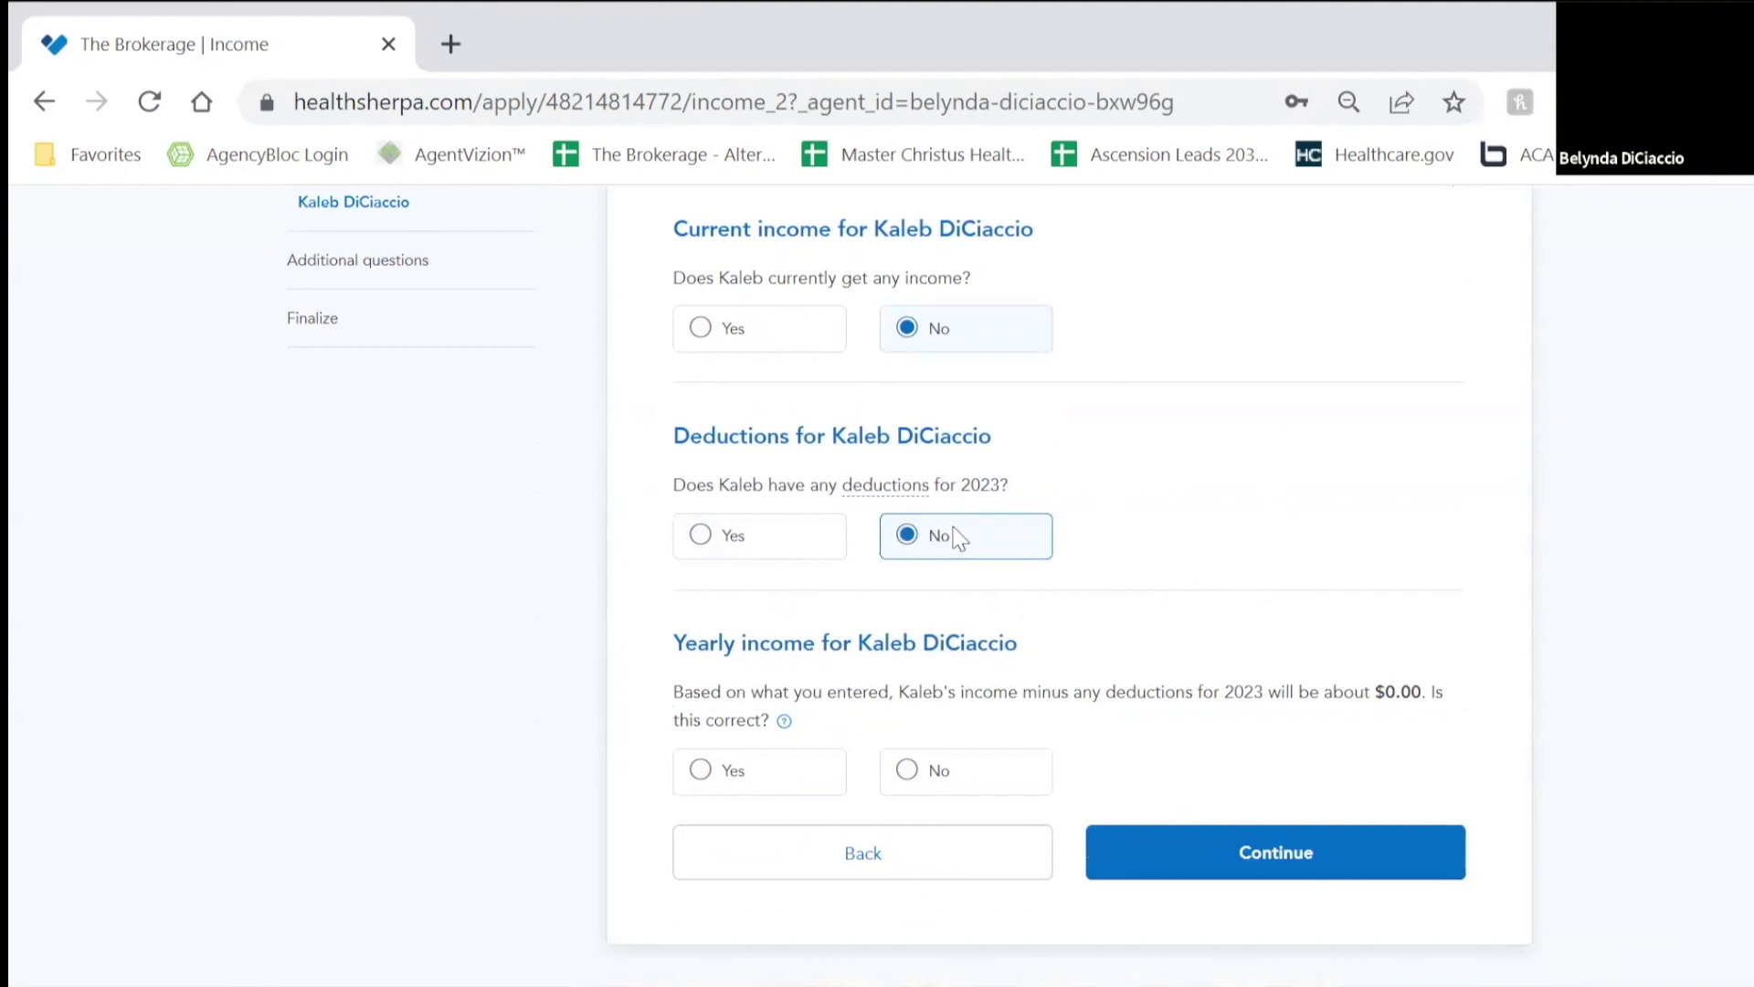
{"action": "scroll", "coordinate": [1473, 621], "scroll_direction": "down", "scroll_amount": 2}
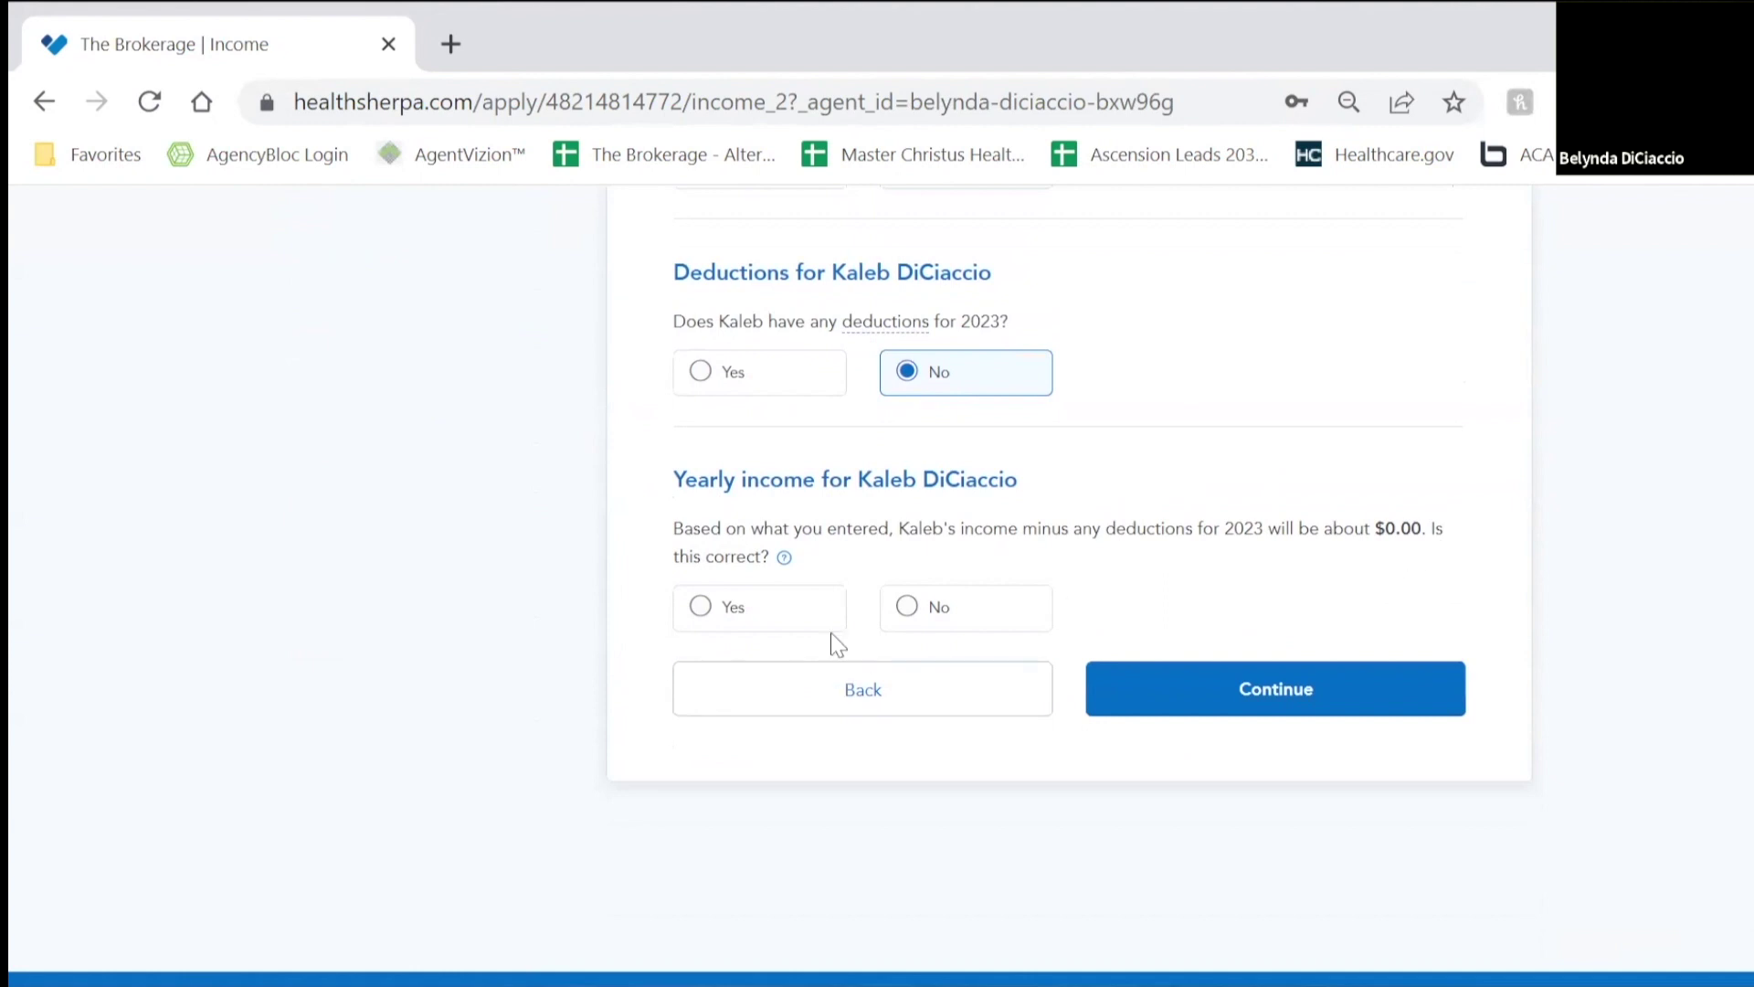
{"action": "left_click", "coordinate": [761, 618]}
{"action": "left_click", "coordinate": [1273, 696]}
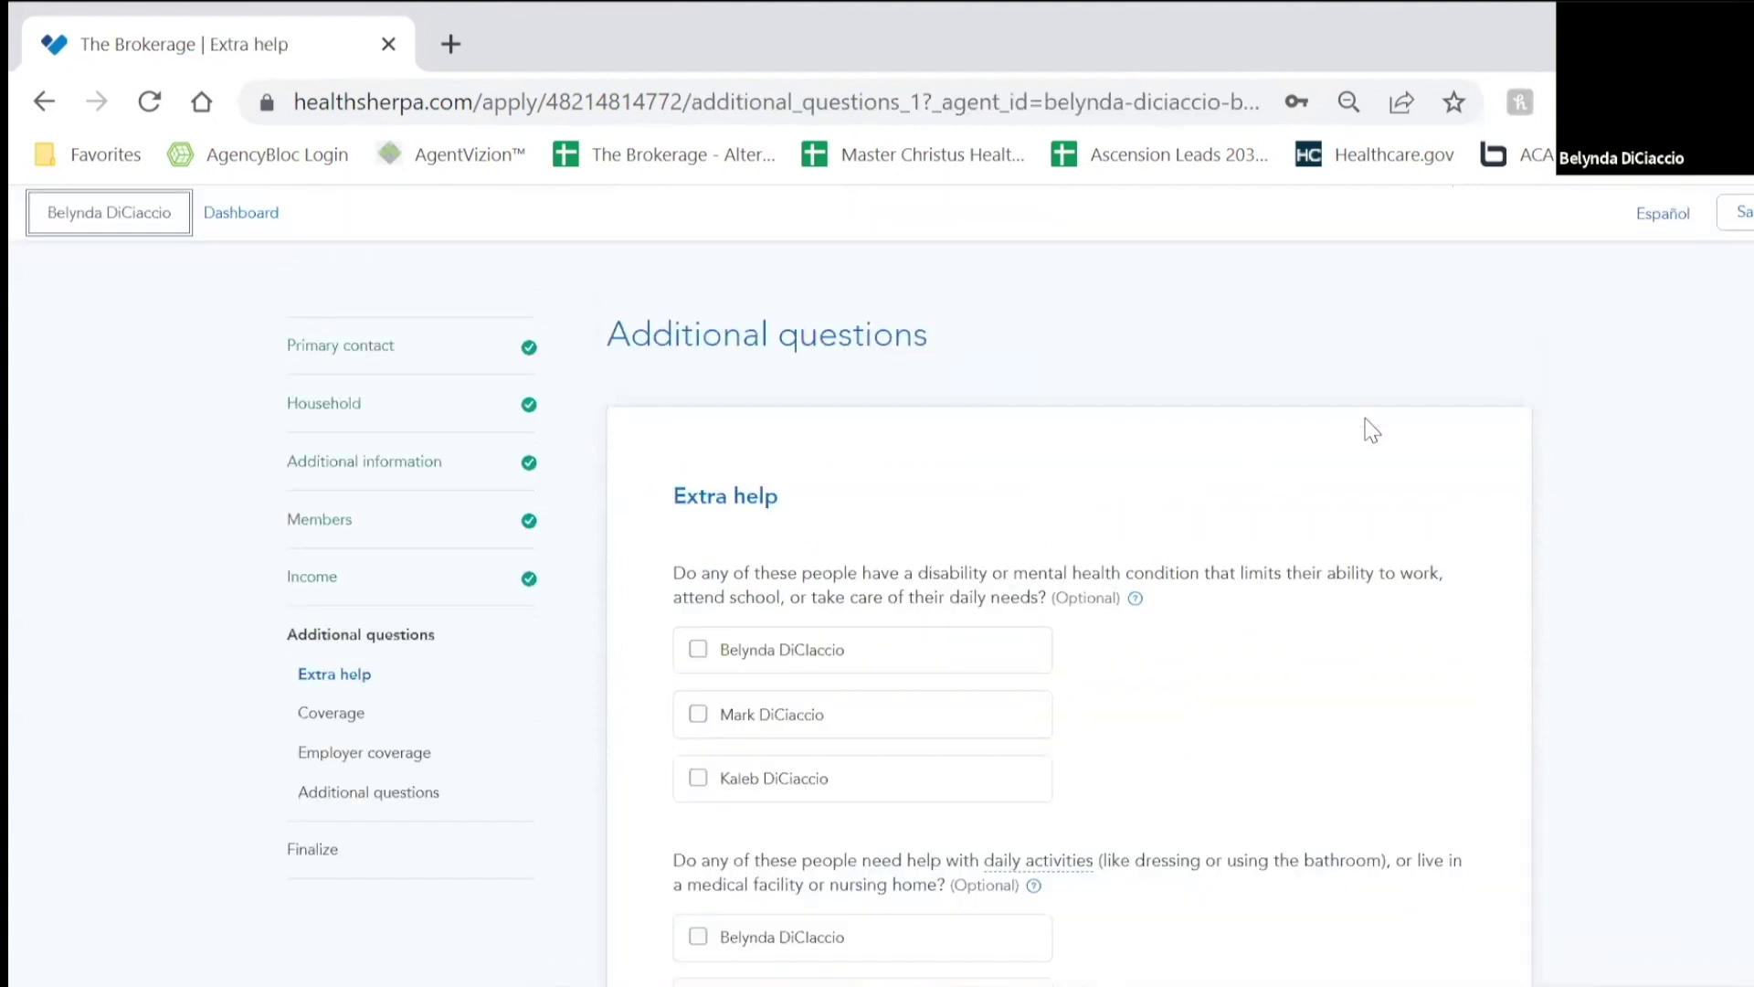
Step: Submit the Extra help page with no extra help or Medicaid/CHIP boxes checked
{"action": "scroll", "coordinate": [1010, 591], "scroll_direction": "down", "scroll_amount": 3}
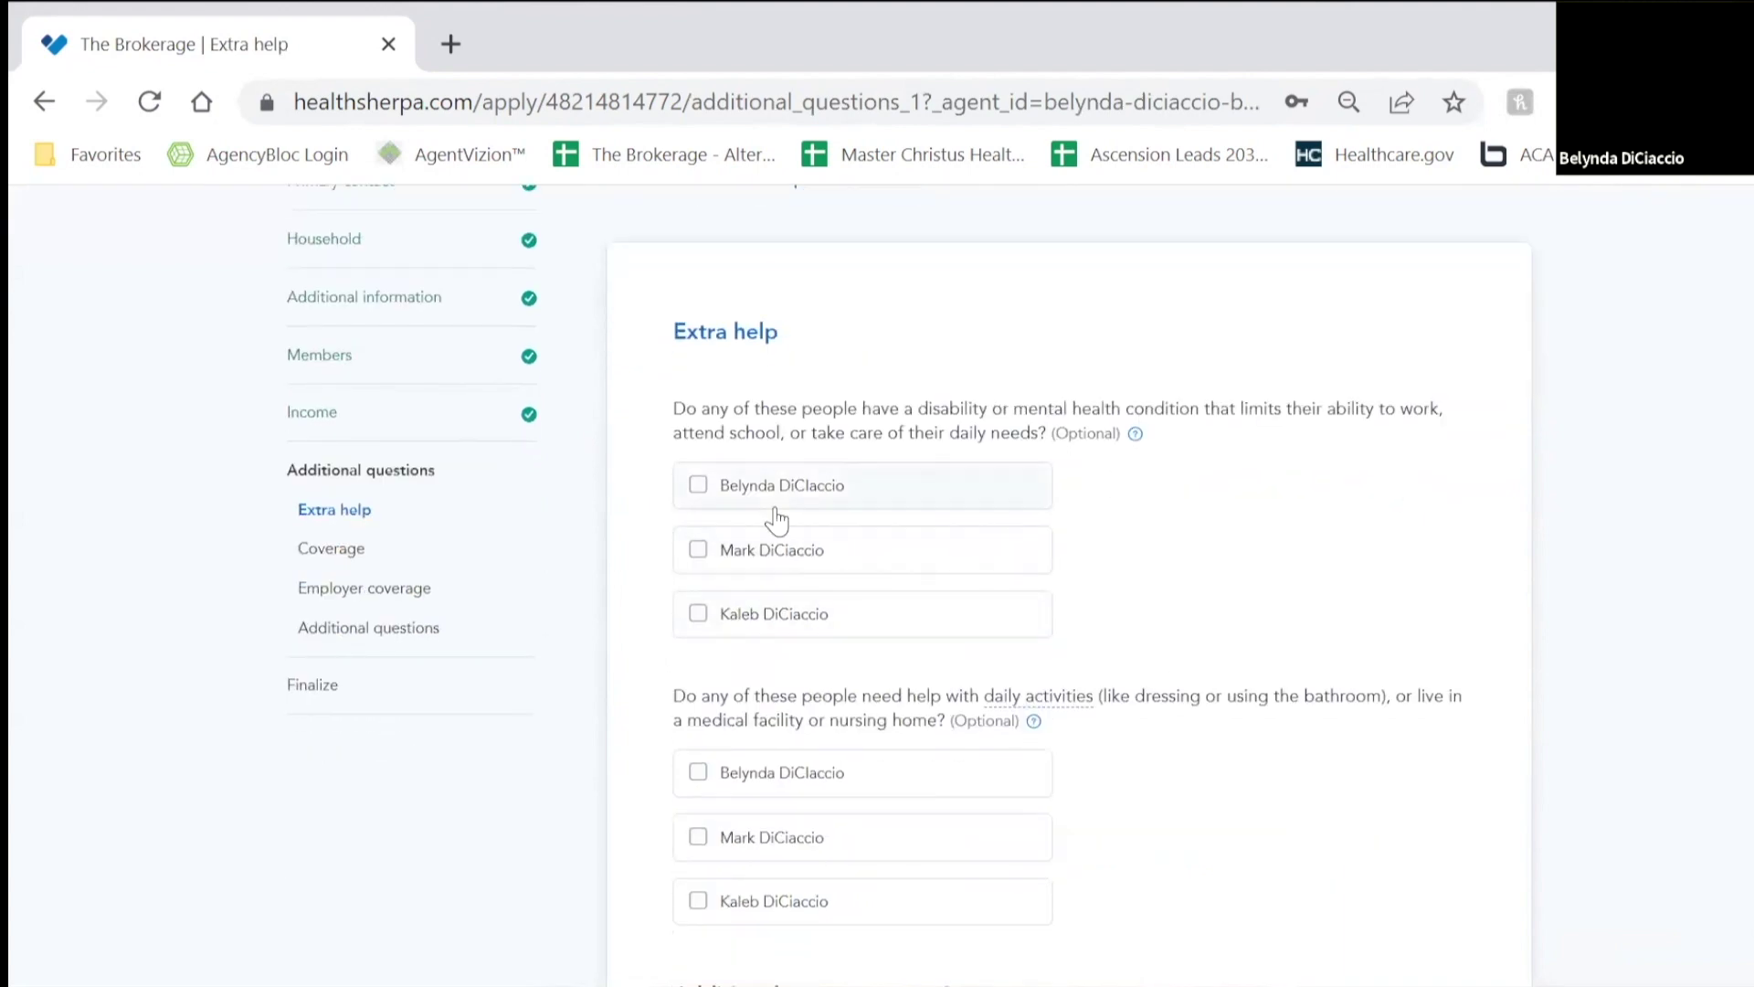
{"action": "scroll", "coordinate": [928, 598], "scroll_direction": "down", "scroll_amount": 3}
{"action": "scroll", "coordinate": [1249, 614], "scroll_direction": "down", "scroll_amount": 1}
{"action": "scroll", "coordinate": [1101, 372], "scroll_direction": "up", "scroll_amount": 2}
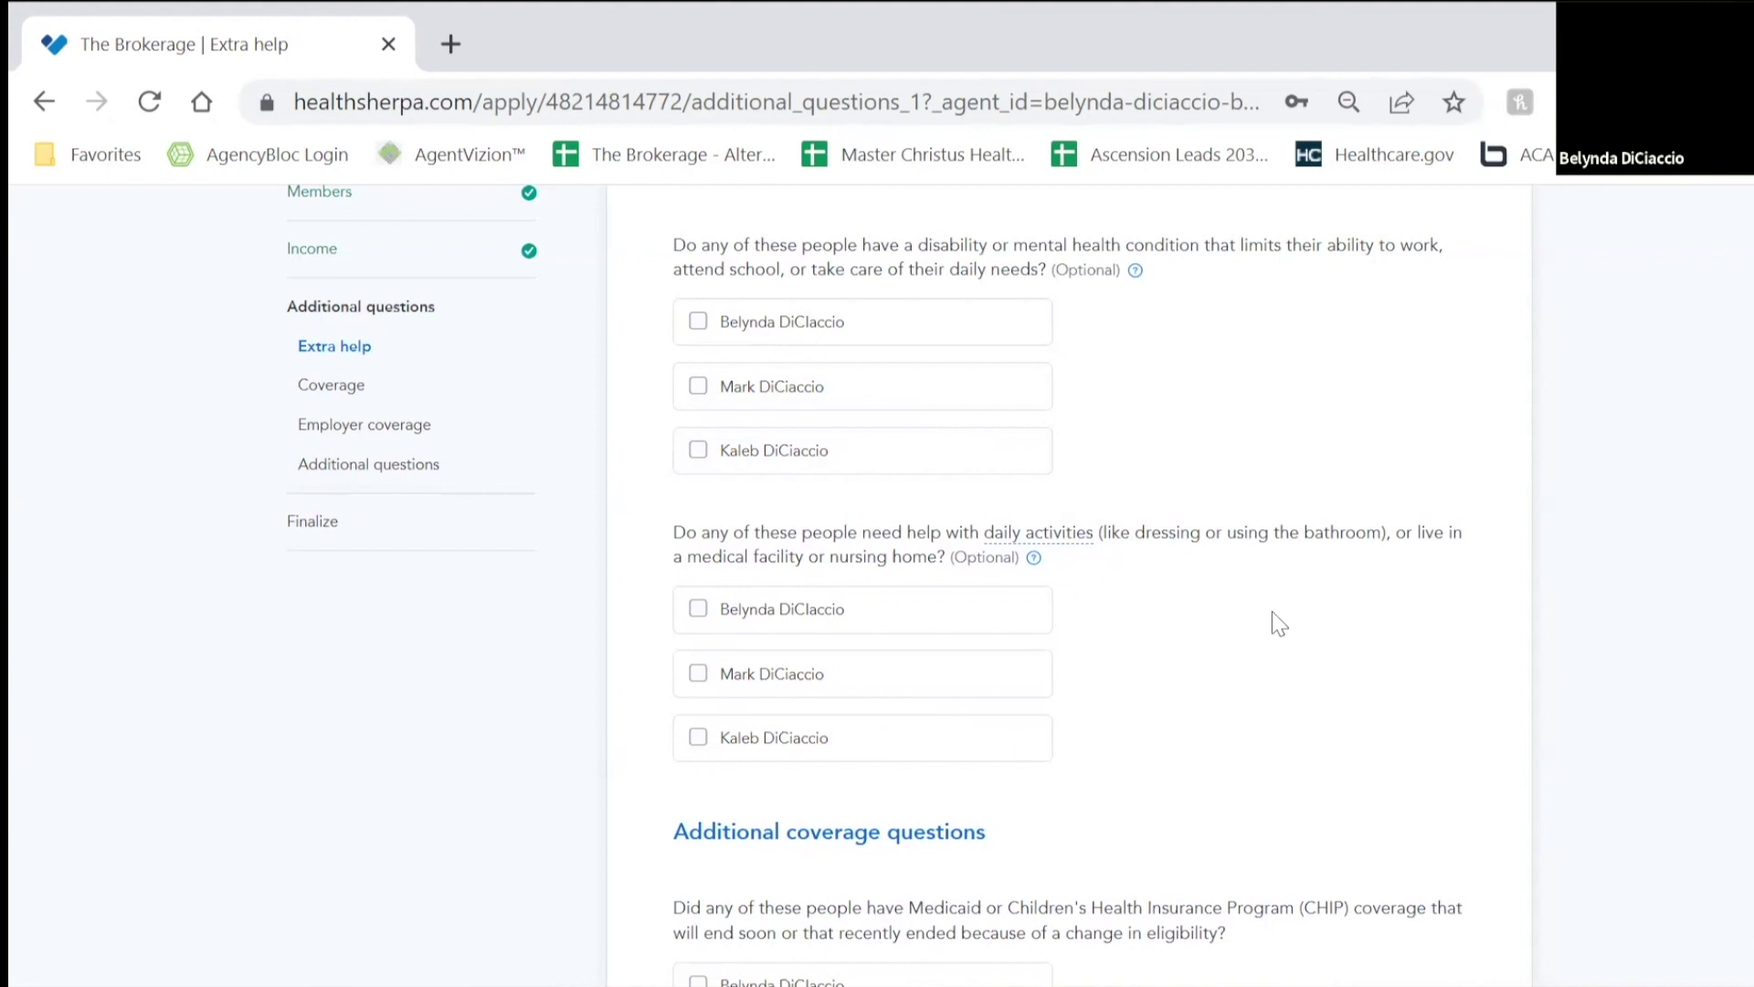
{"action": "scroll", "coordinate": [1272, 611], "scroll_direction": "down", "scroll_amount": 4}
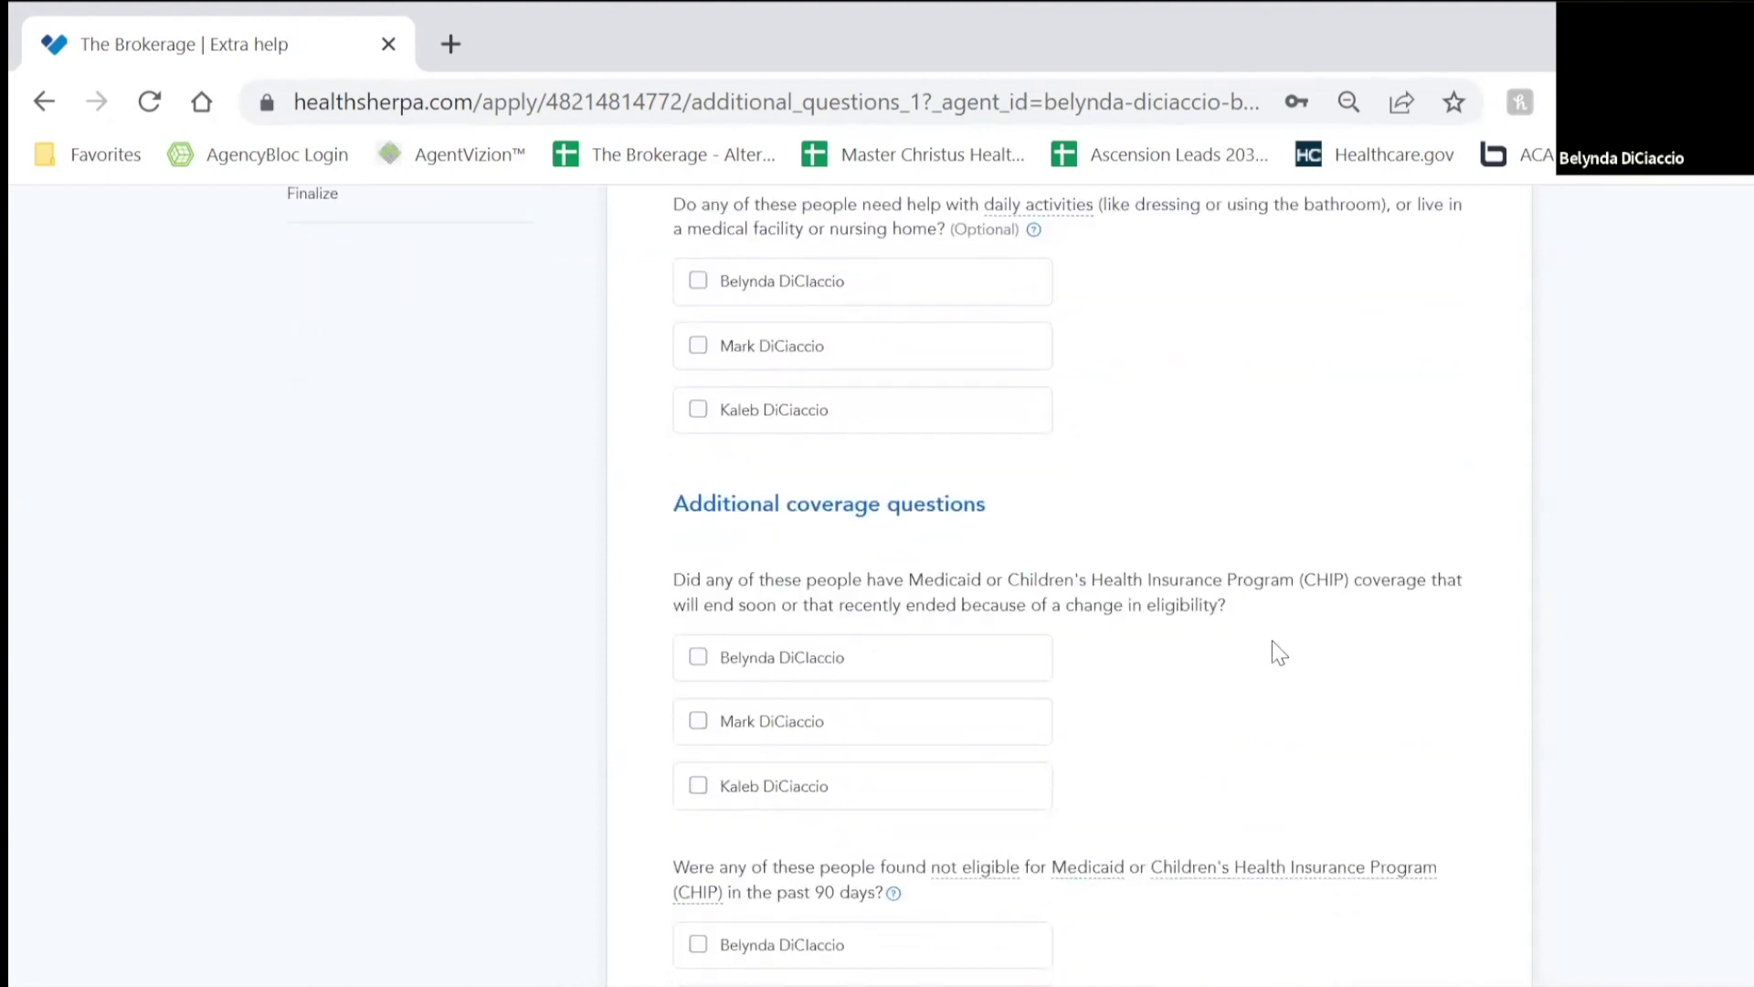
{"action": "scroll", "coordinate": [1271, 641], "scroll_direction": "up", "scroll_amount": 2}
{"action": "scroll", "coordinate": [1277, 631], "scroll_direction": "down", "scroll_amount": 2}
{"action": "scroll", "coordinate": [960, 646], "scroll_direction": "down", "scroll_amount": 2}
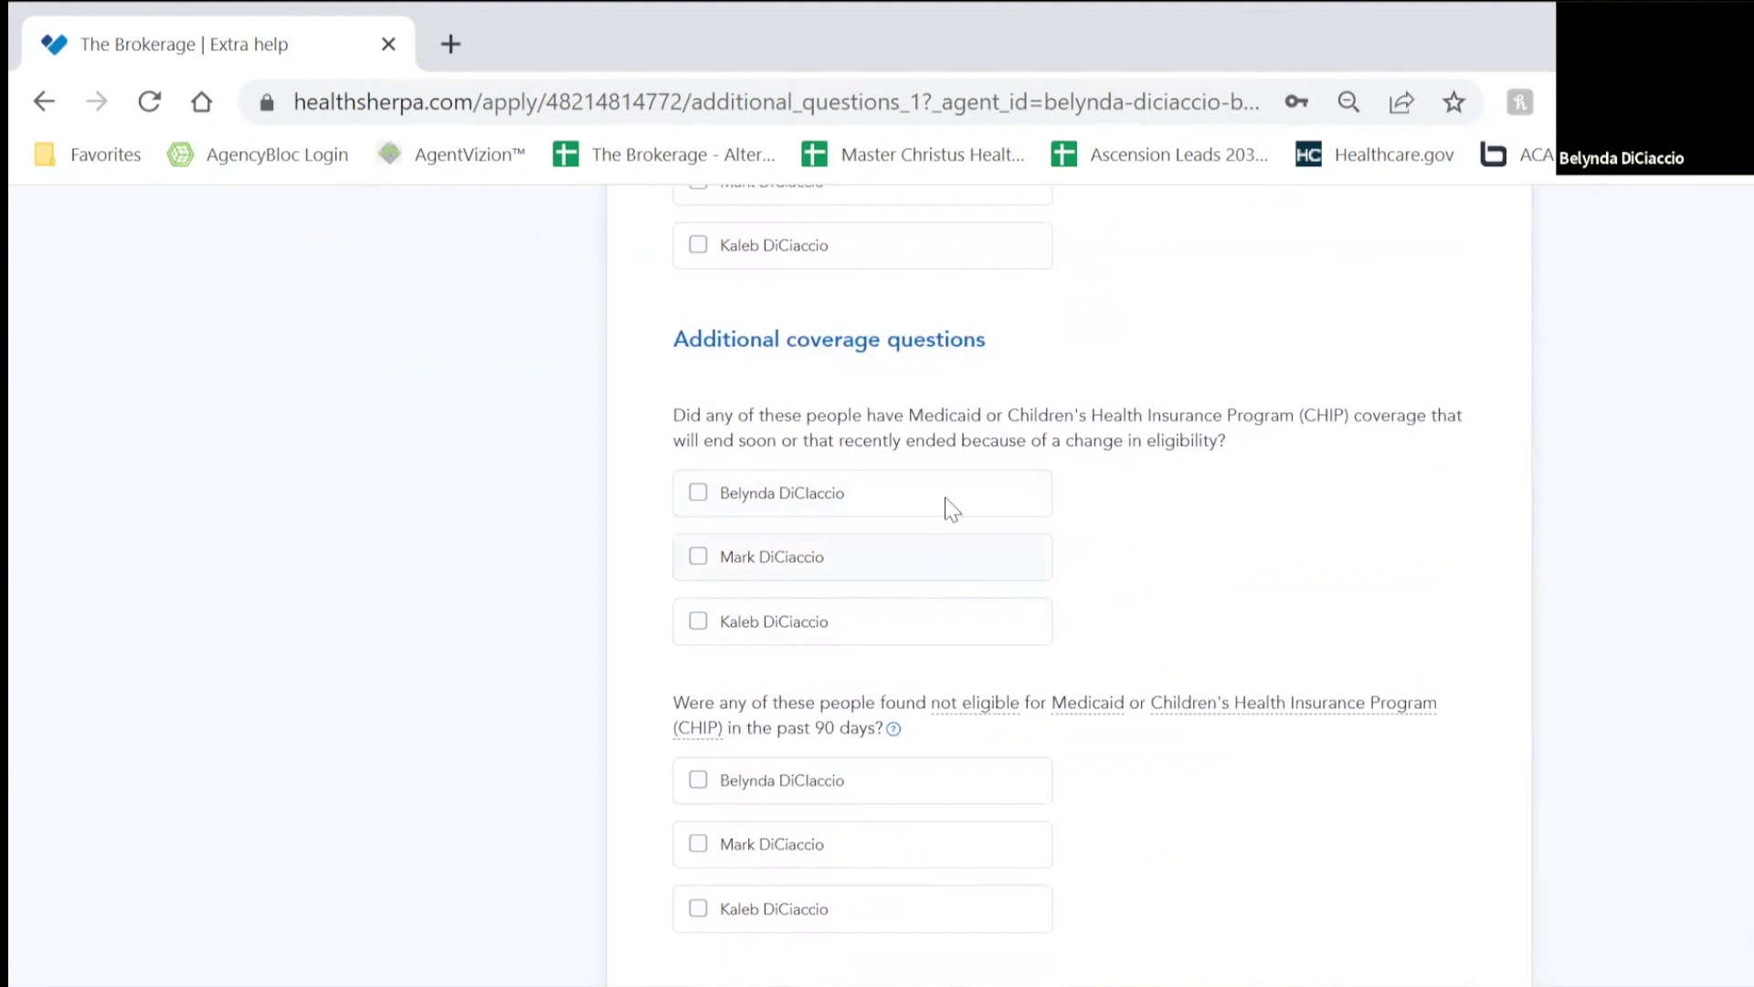
{"action": "scroll", "coordinate": [1179, 539], "scroll_direction": "down", "scroll_amount": 2}
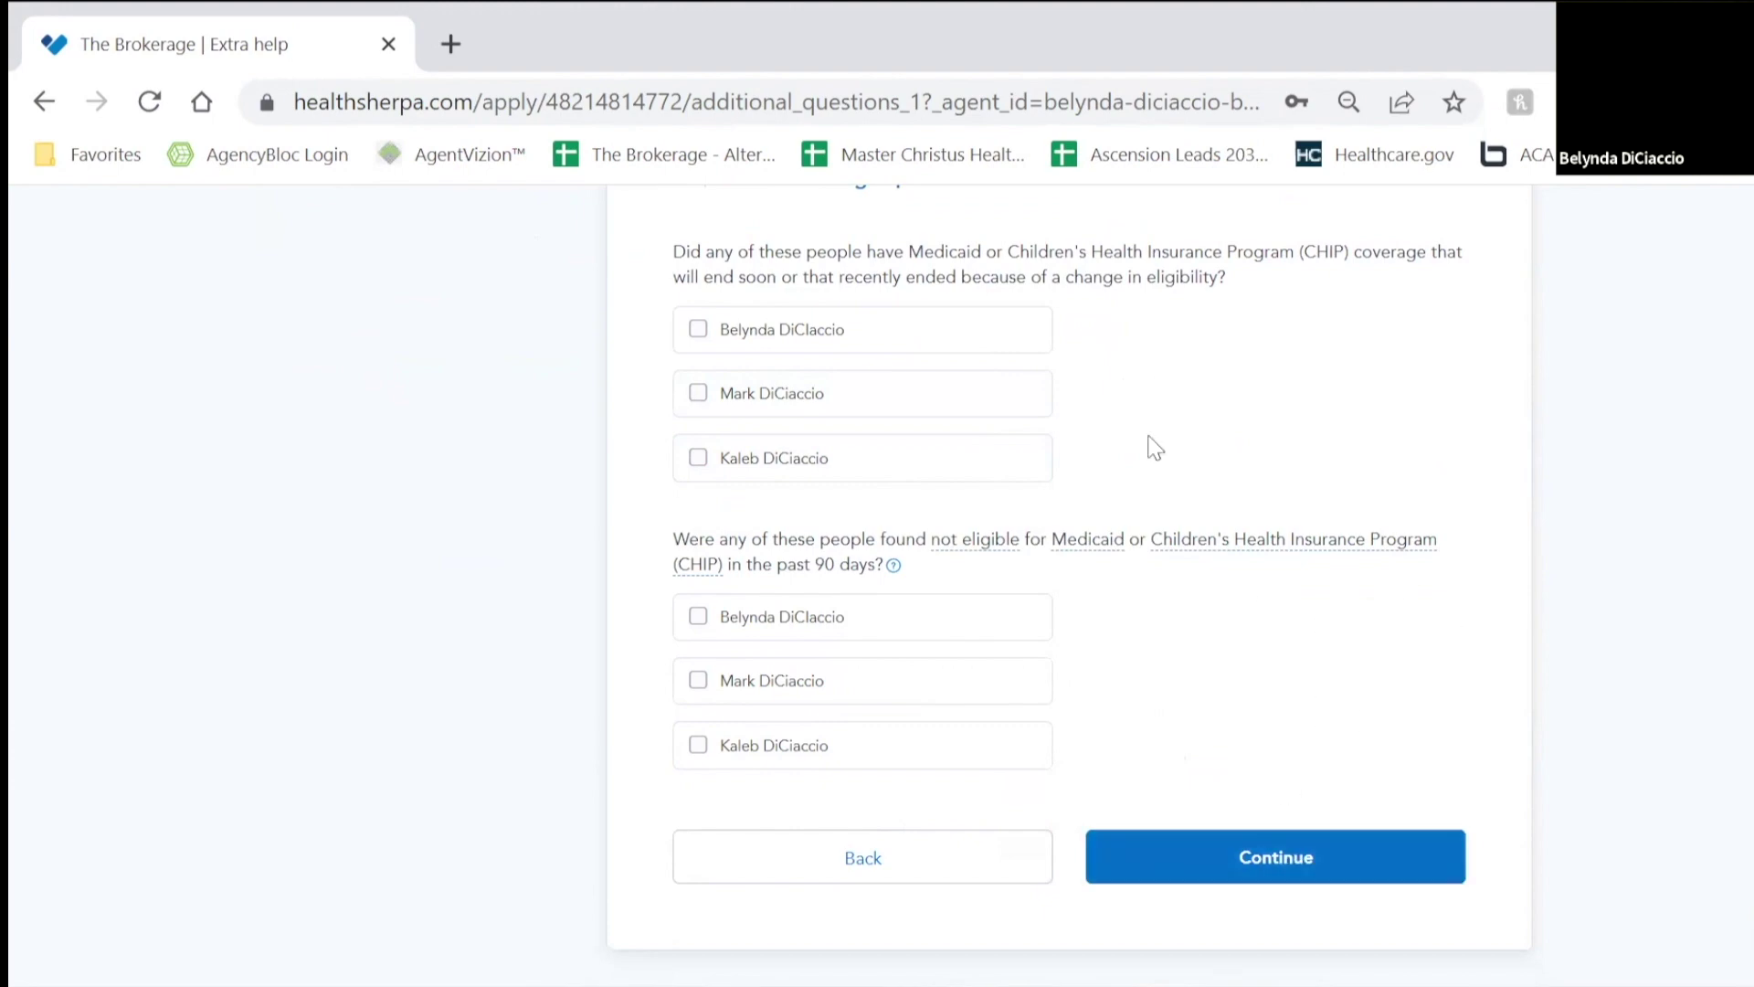
{"action": "scroll", "coordinate": [1267, 582], "scroll_direction": "up", "scroll_amount": 5}
{"action": "scroll", "coordinate": [1284, 557], "scroll_direction": "down", "scroll_amount": 7}
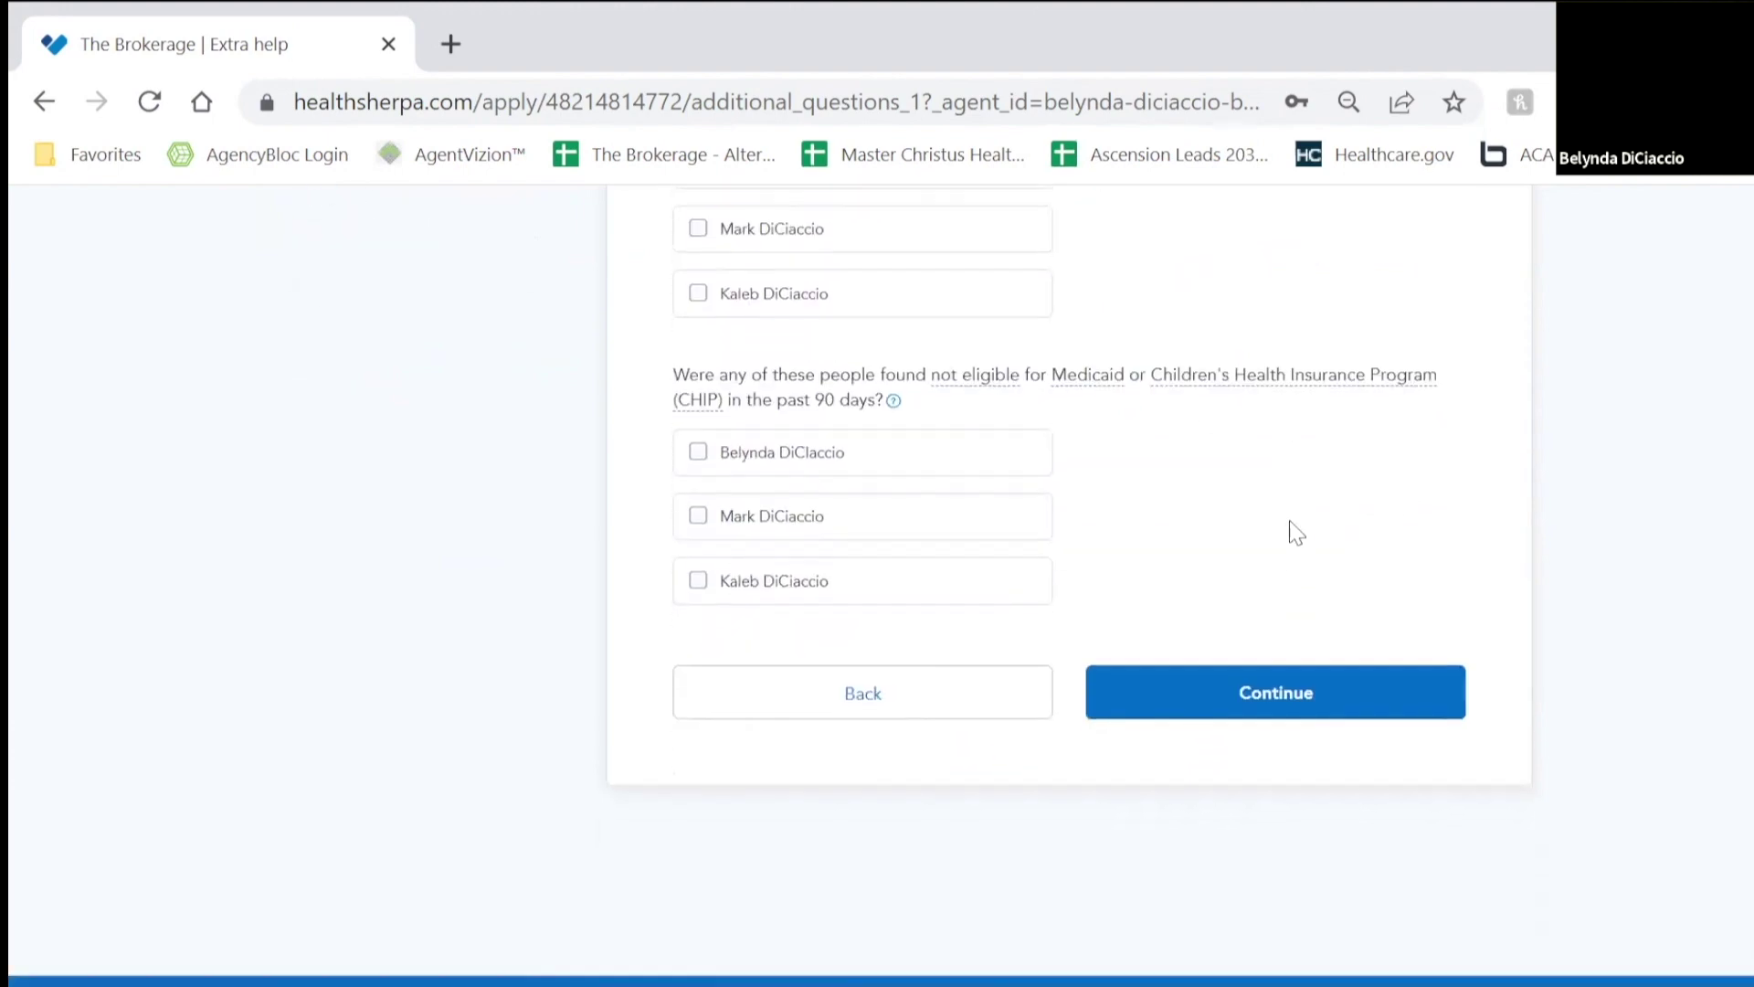
{"action": "left_click", "coordinate": [1296, 696]}
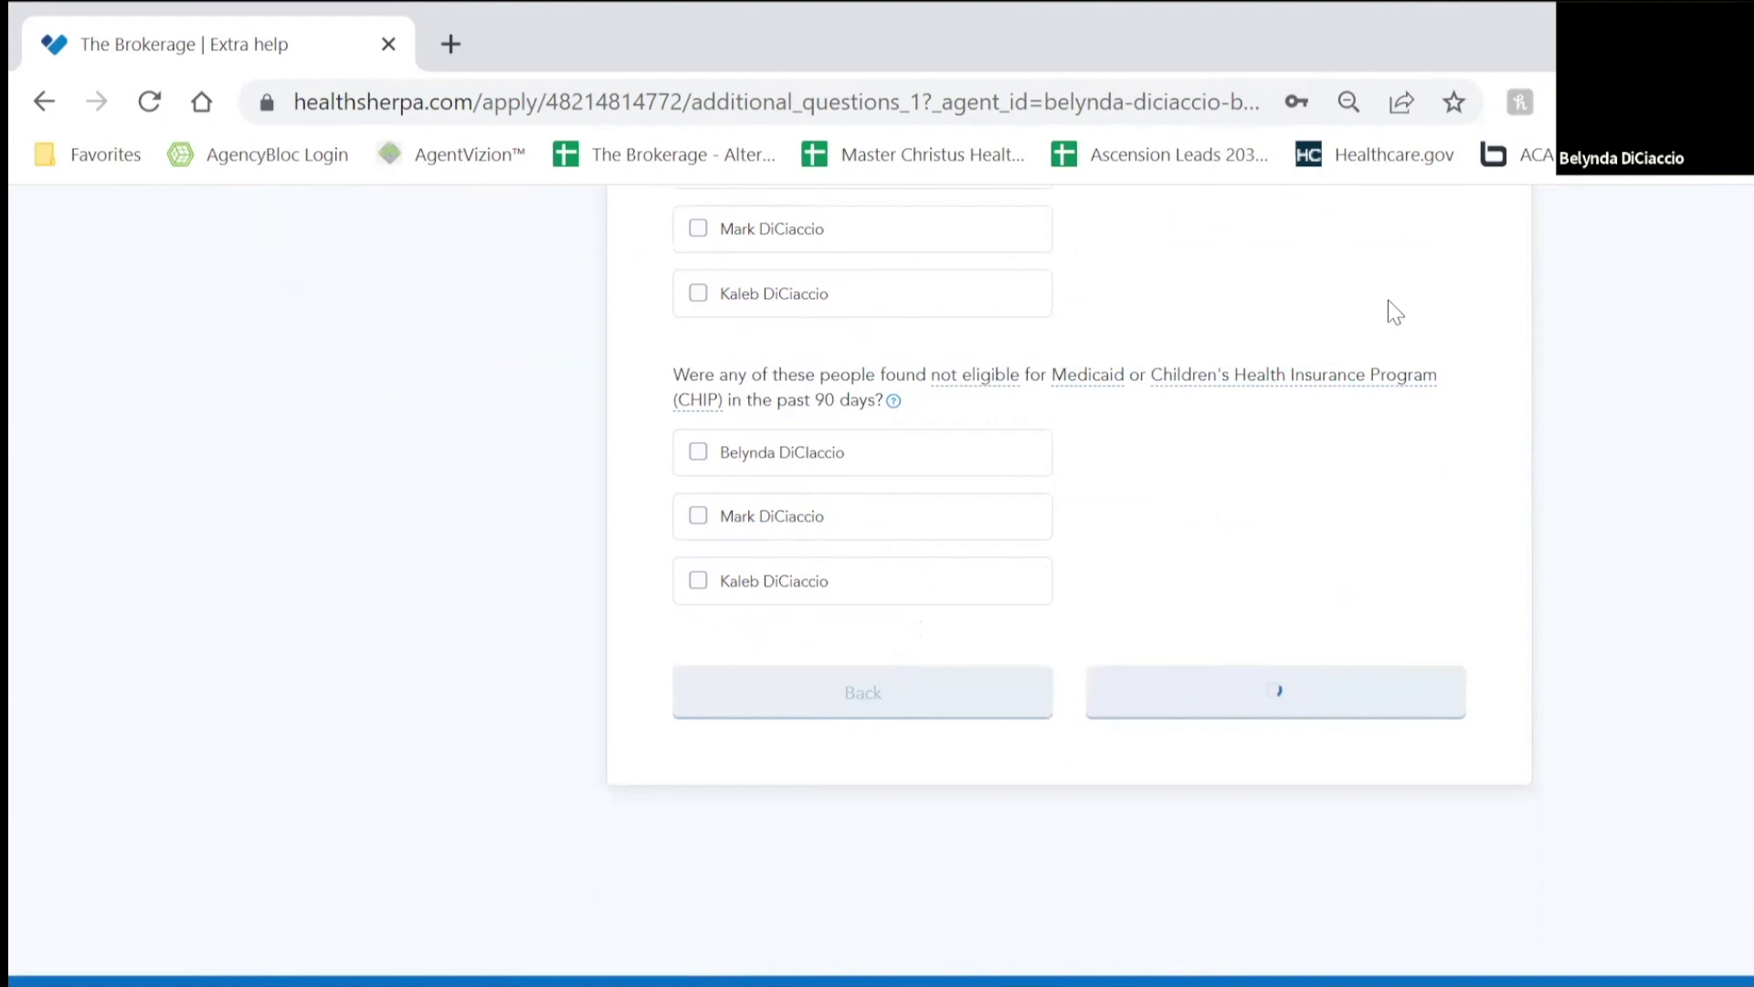
{"action": "scroll", "coordinate": [1300, 466], "scroll_direction": "down", "scroll_amount": 2}
Step: Mark all three members as not currently enrolled, with no HRA offers, and submit
{"action": "left_click", "coordinate": [951, 445]}
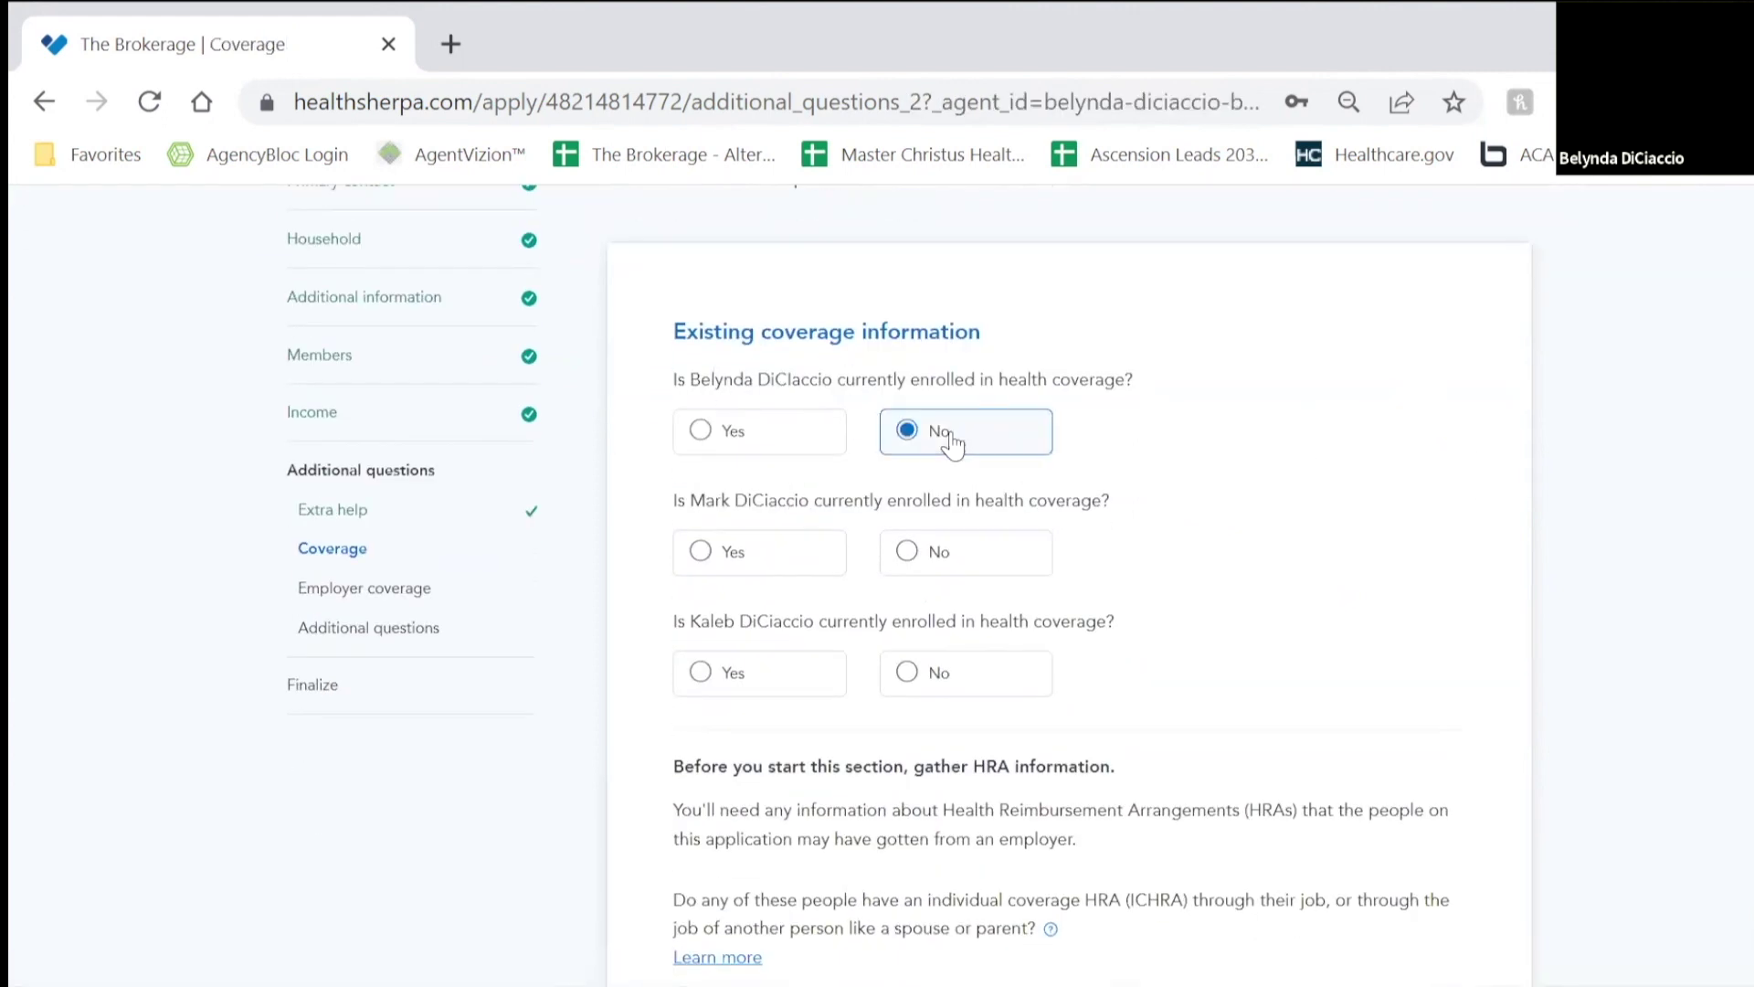
{"action": "left_click", "coordinate": [924, 549]}
{"action": "left_click", "coordinate": [1011, 673]}
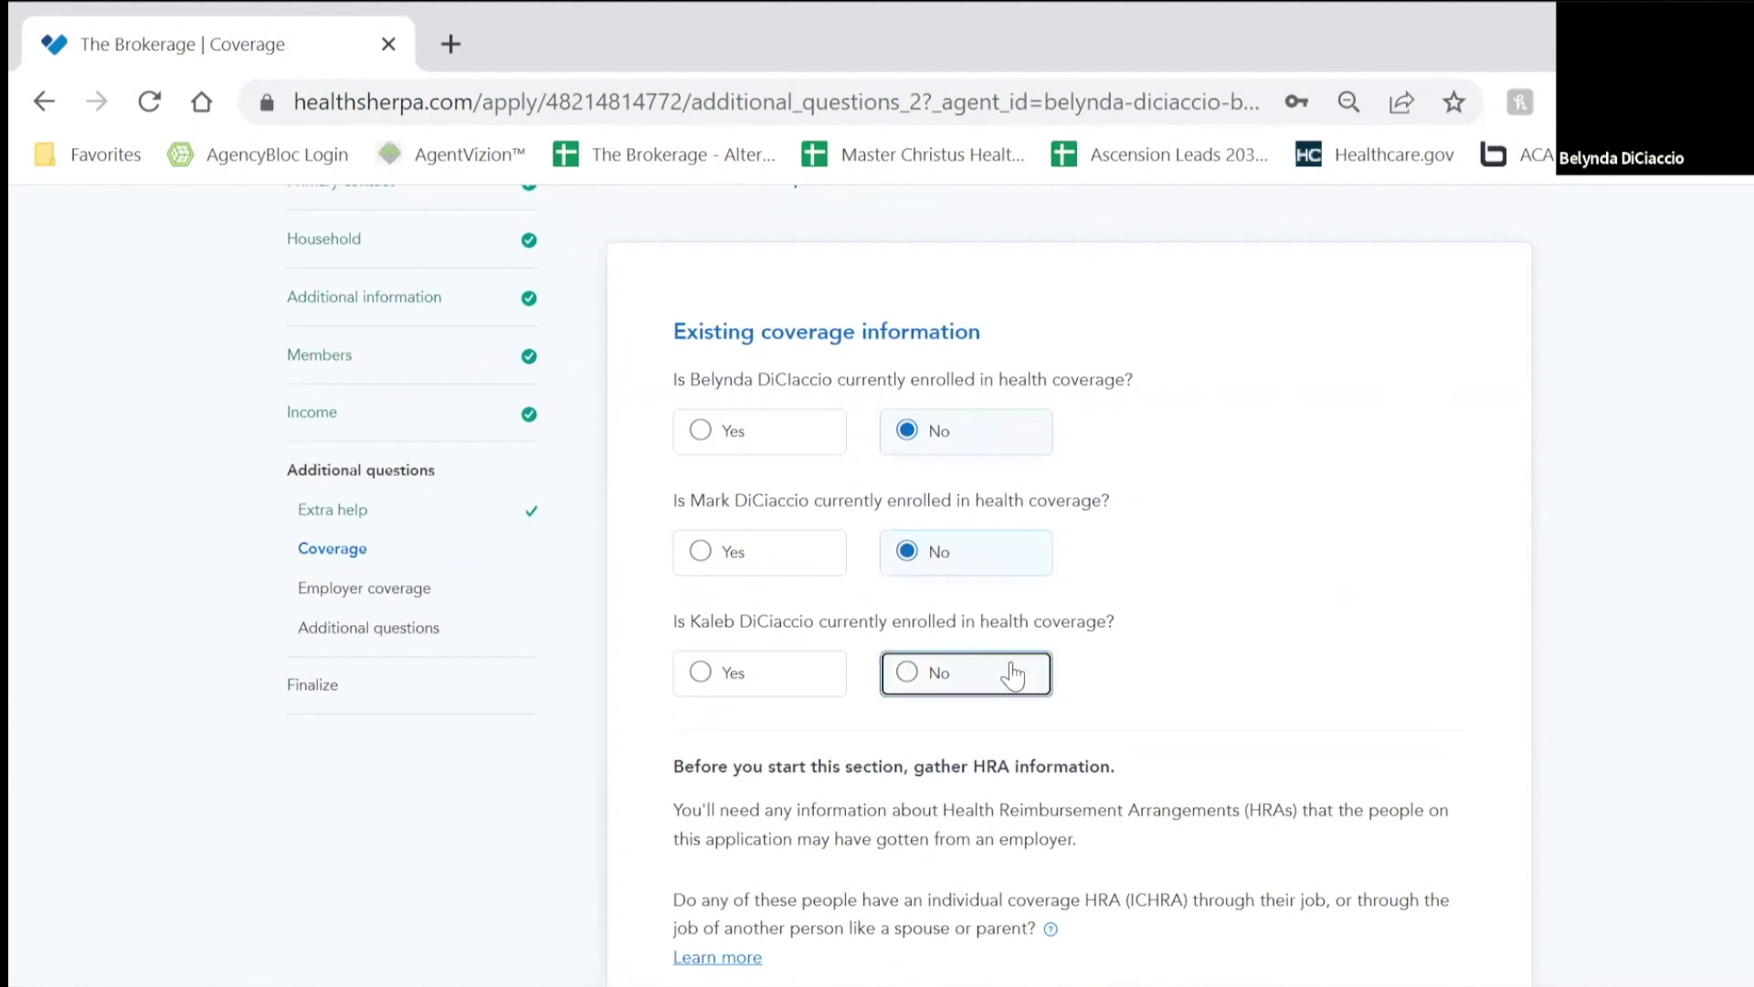
{"action": "scroll", "coordinate": [1216, 479], "scroll_direction": "down", "scroll_amount": 5}
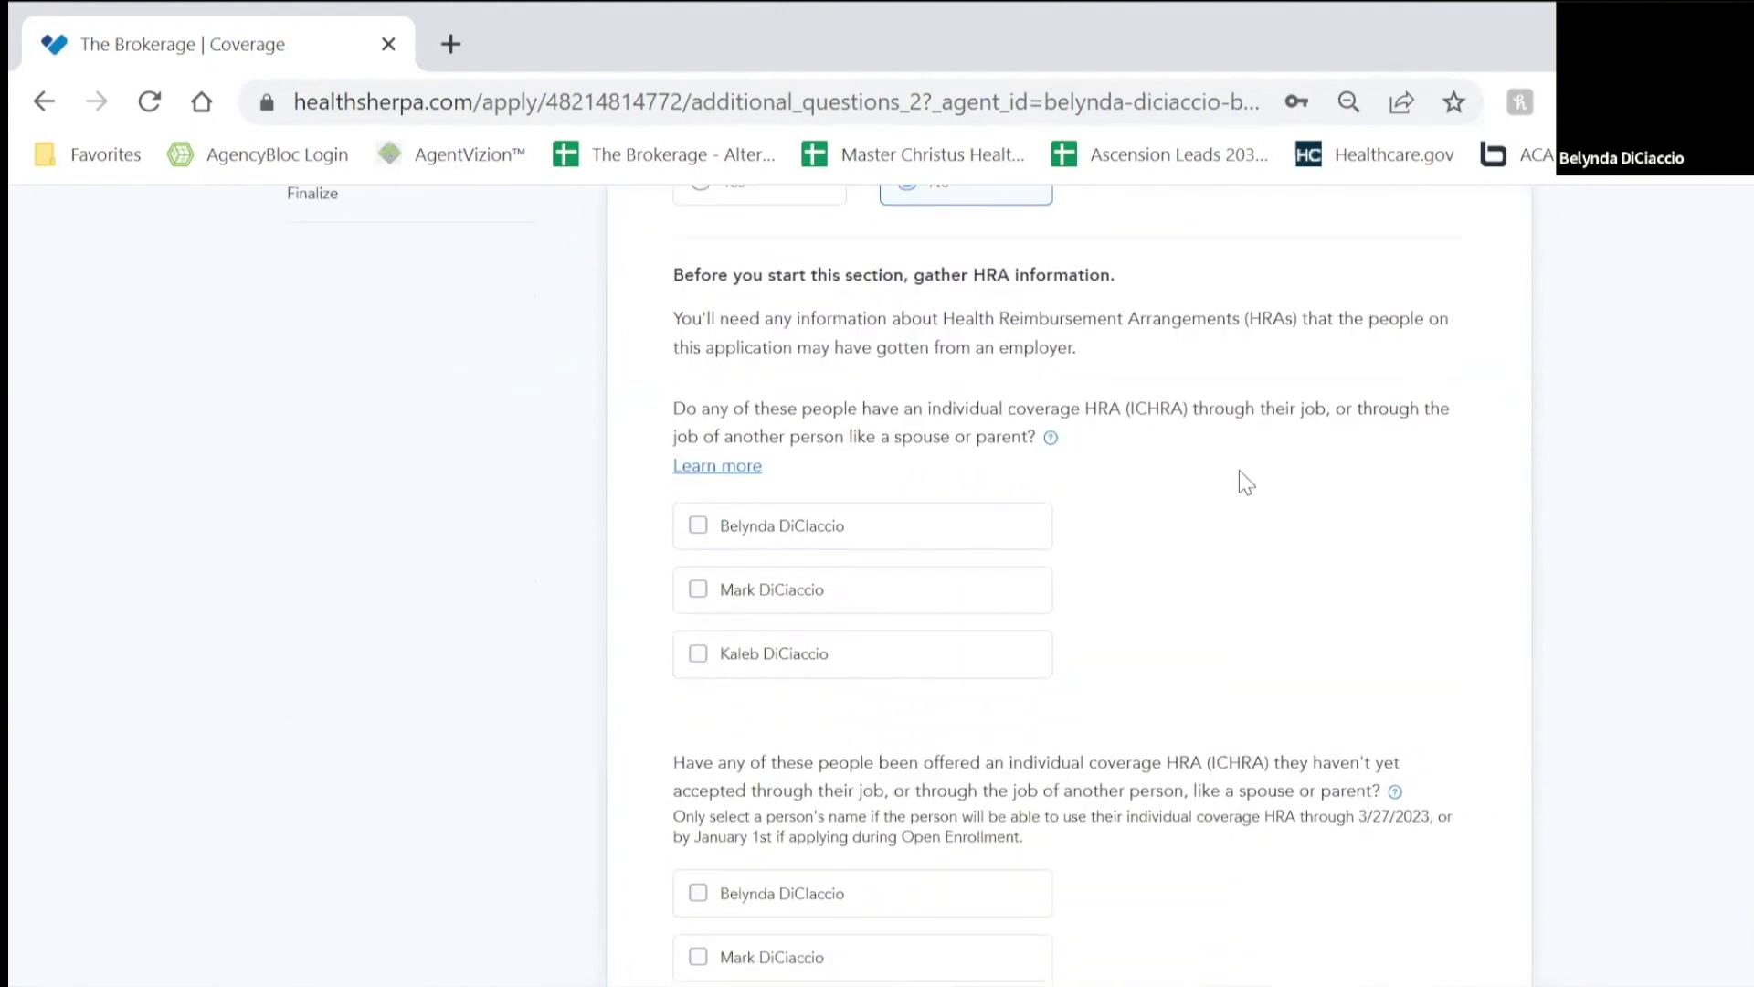
{"action": "scroll", "coordinate": [1270, 506], "scroll_direction": "down", "scroll_amount": 4}
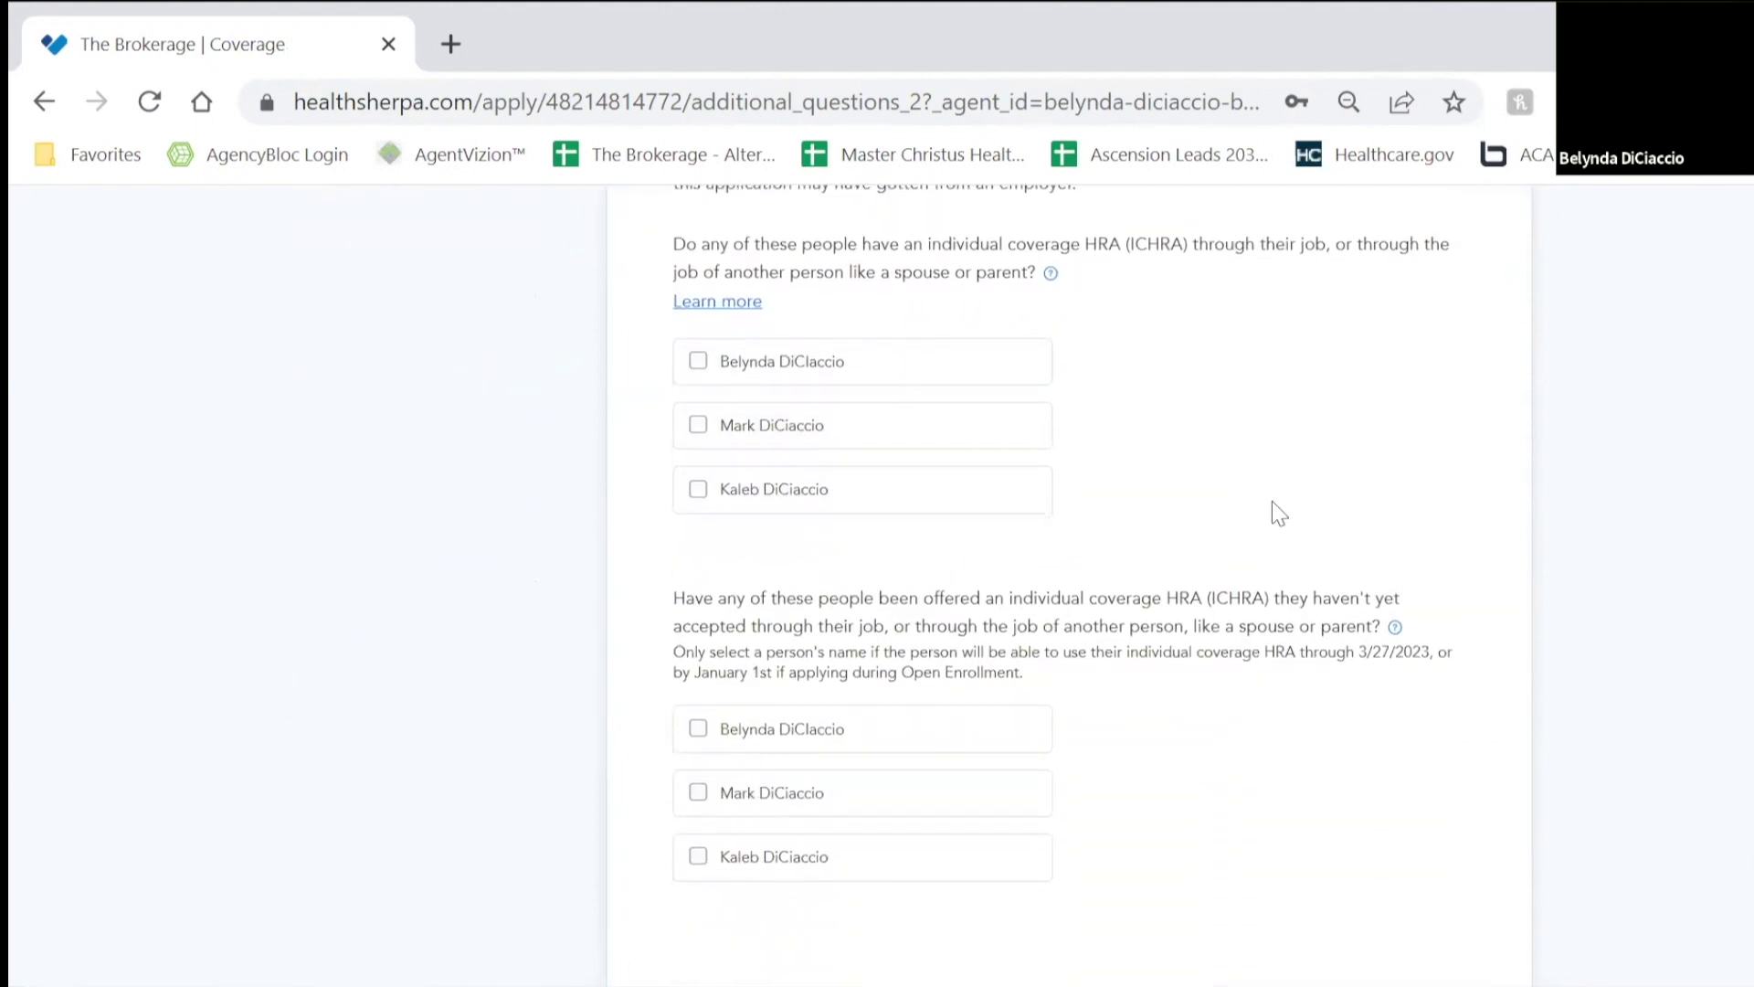
{"action": "scroll", "coordinate": [1279, 594], "scroll_direction": "down", "scroll_amount": 2}
{"action": "left_click", "coordinate": [1254, 701]}
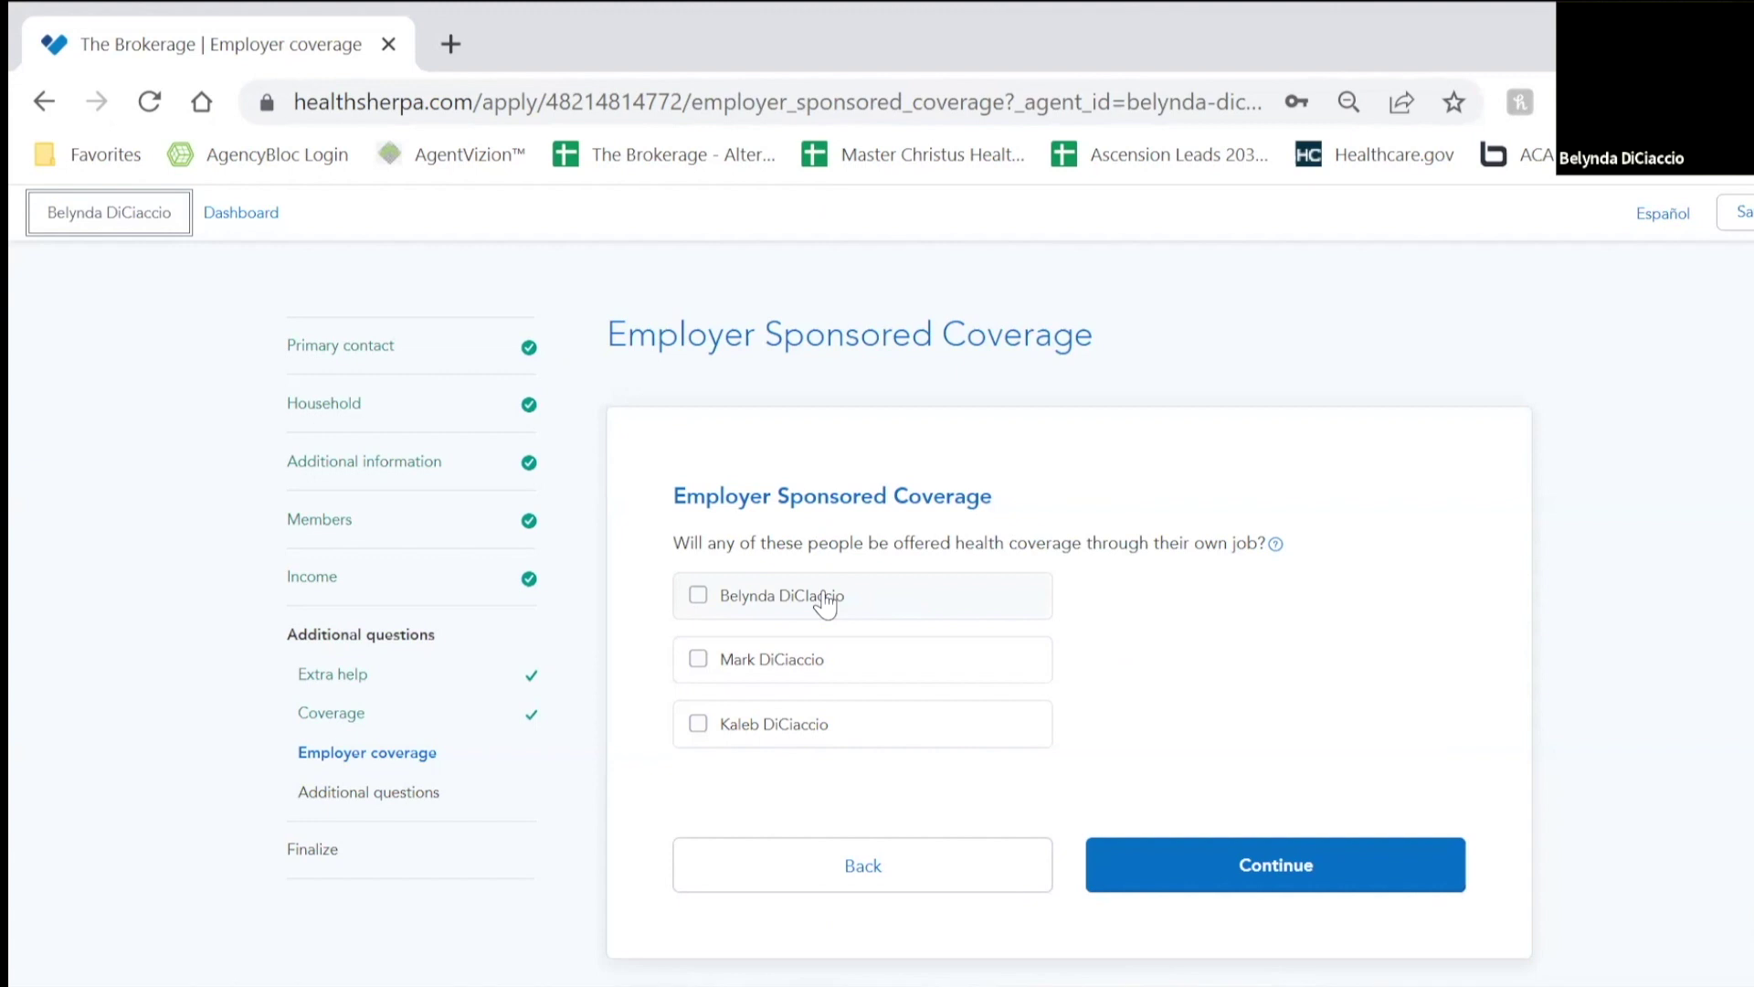
Step: Submit Employer Sponsored Coverage with no member offered job-based coverage, clearing the mistaken checkbox
{"action": "left_click", "coordinate": [827, 598]}
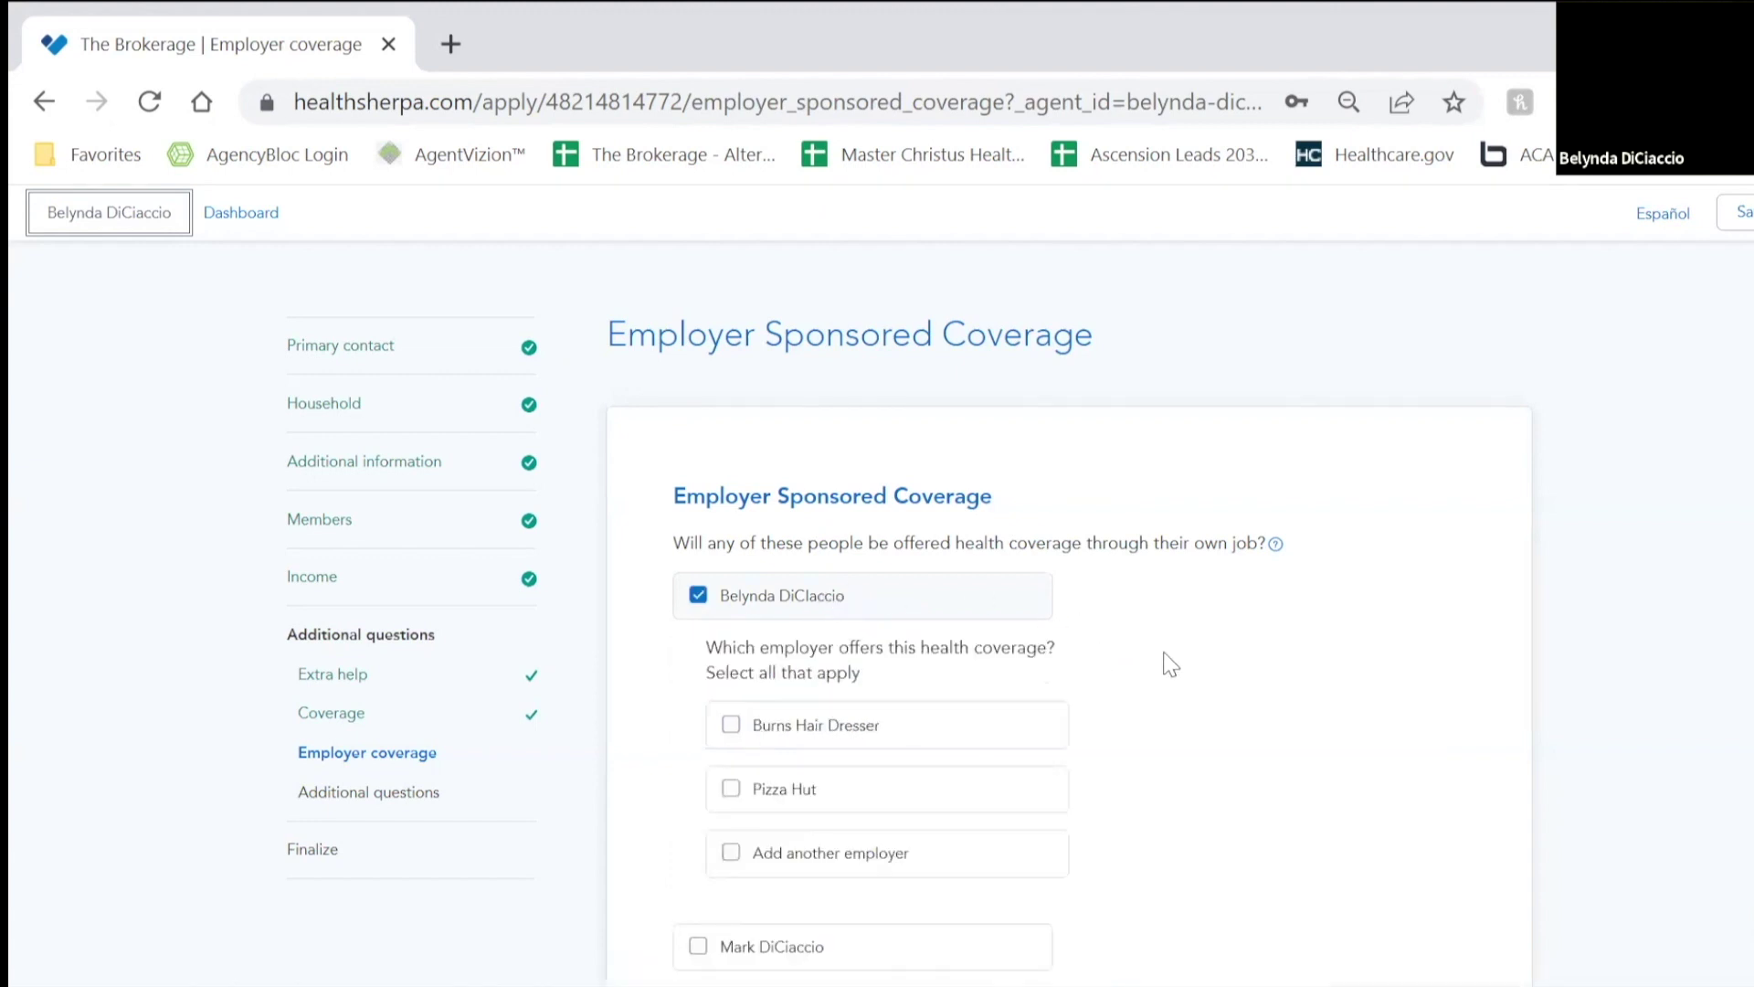
{"action": "scroll", "coordinate": [1188, 653], "scroll_direction": "down", "scroll_amount": 3}
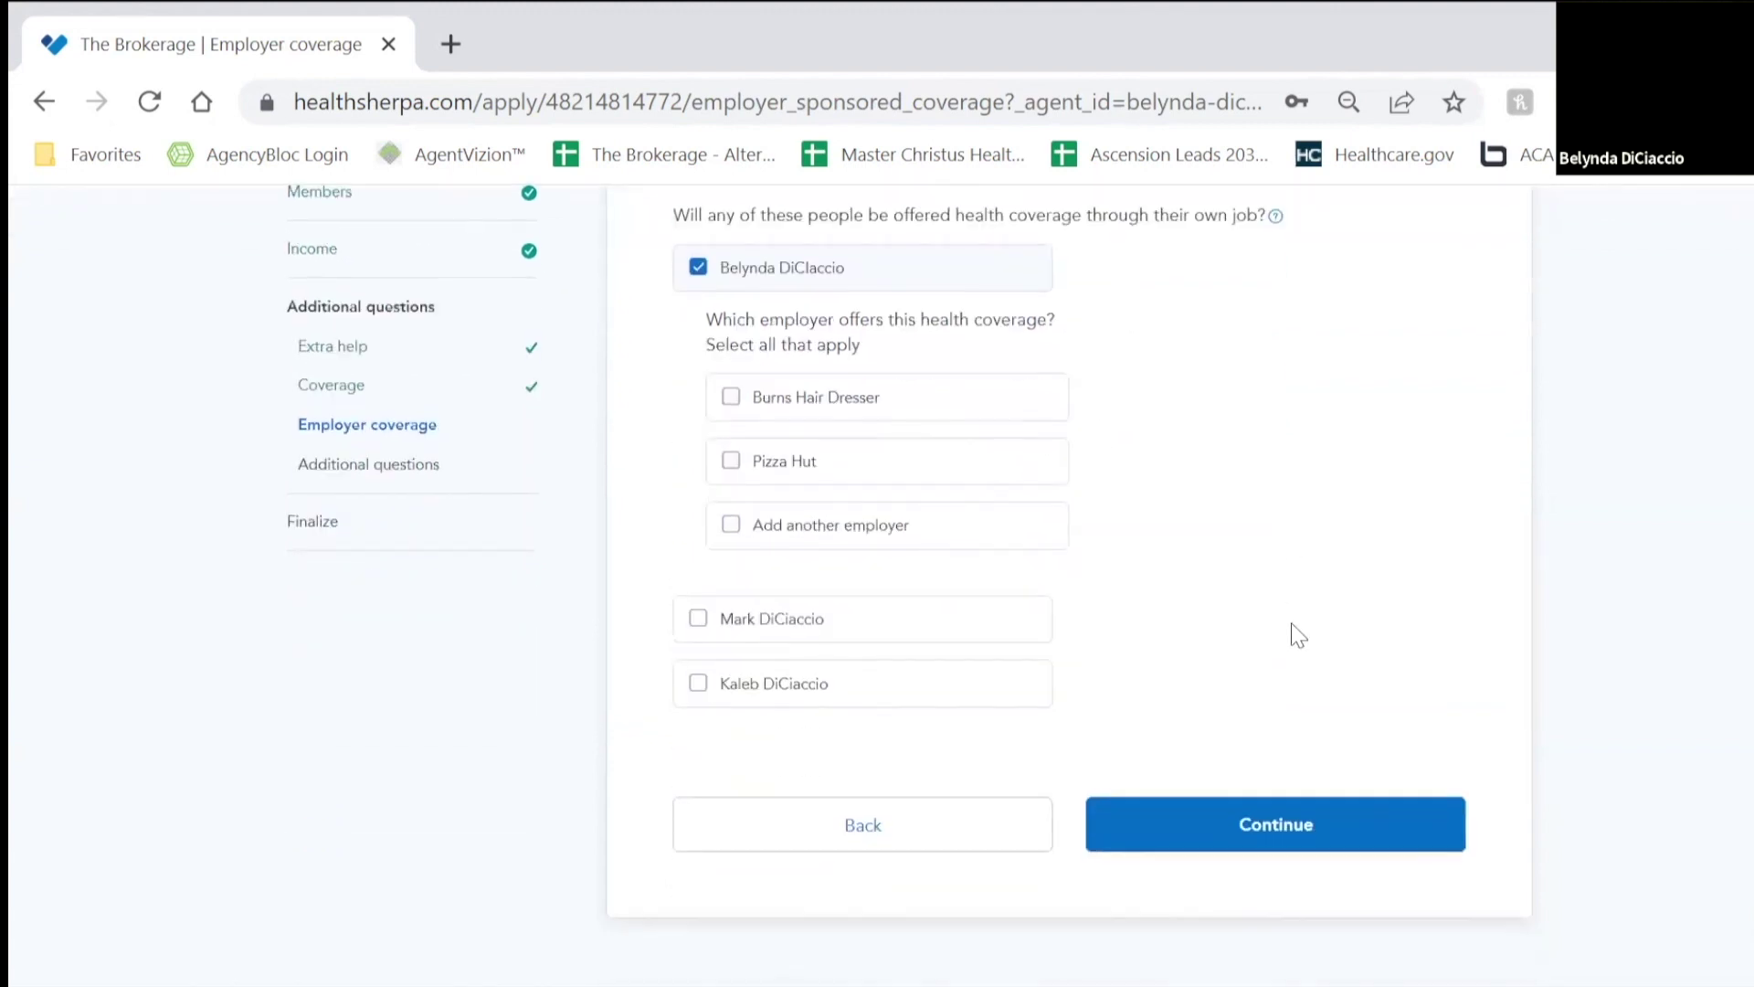
{"action": "left_click", "coordinate": [698, 267]}
{"action": "scroll", "coordinate": [872, 375], "scroll_direction": "up", "scroll_amount": 3}
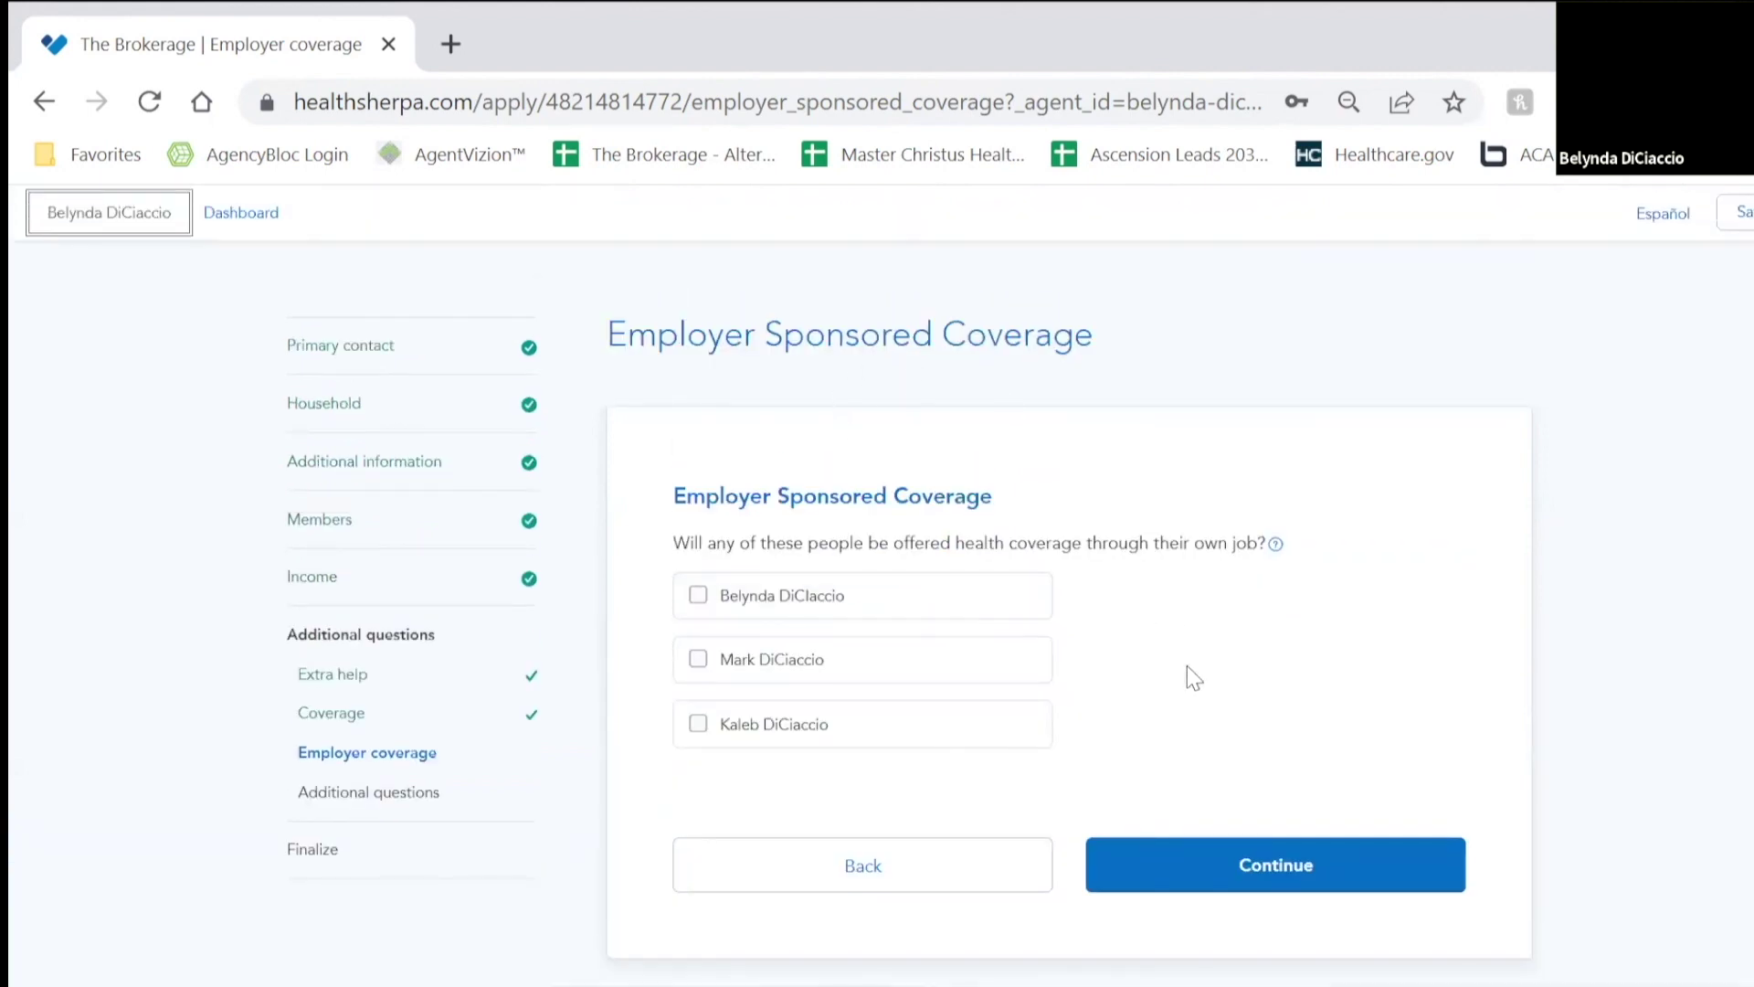
{"action": "left_click", "coordinate": [1329, 866]}
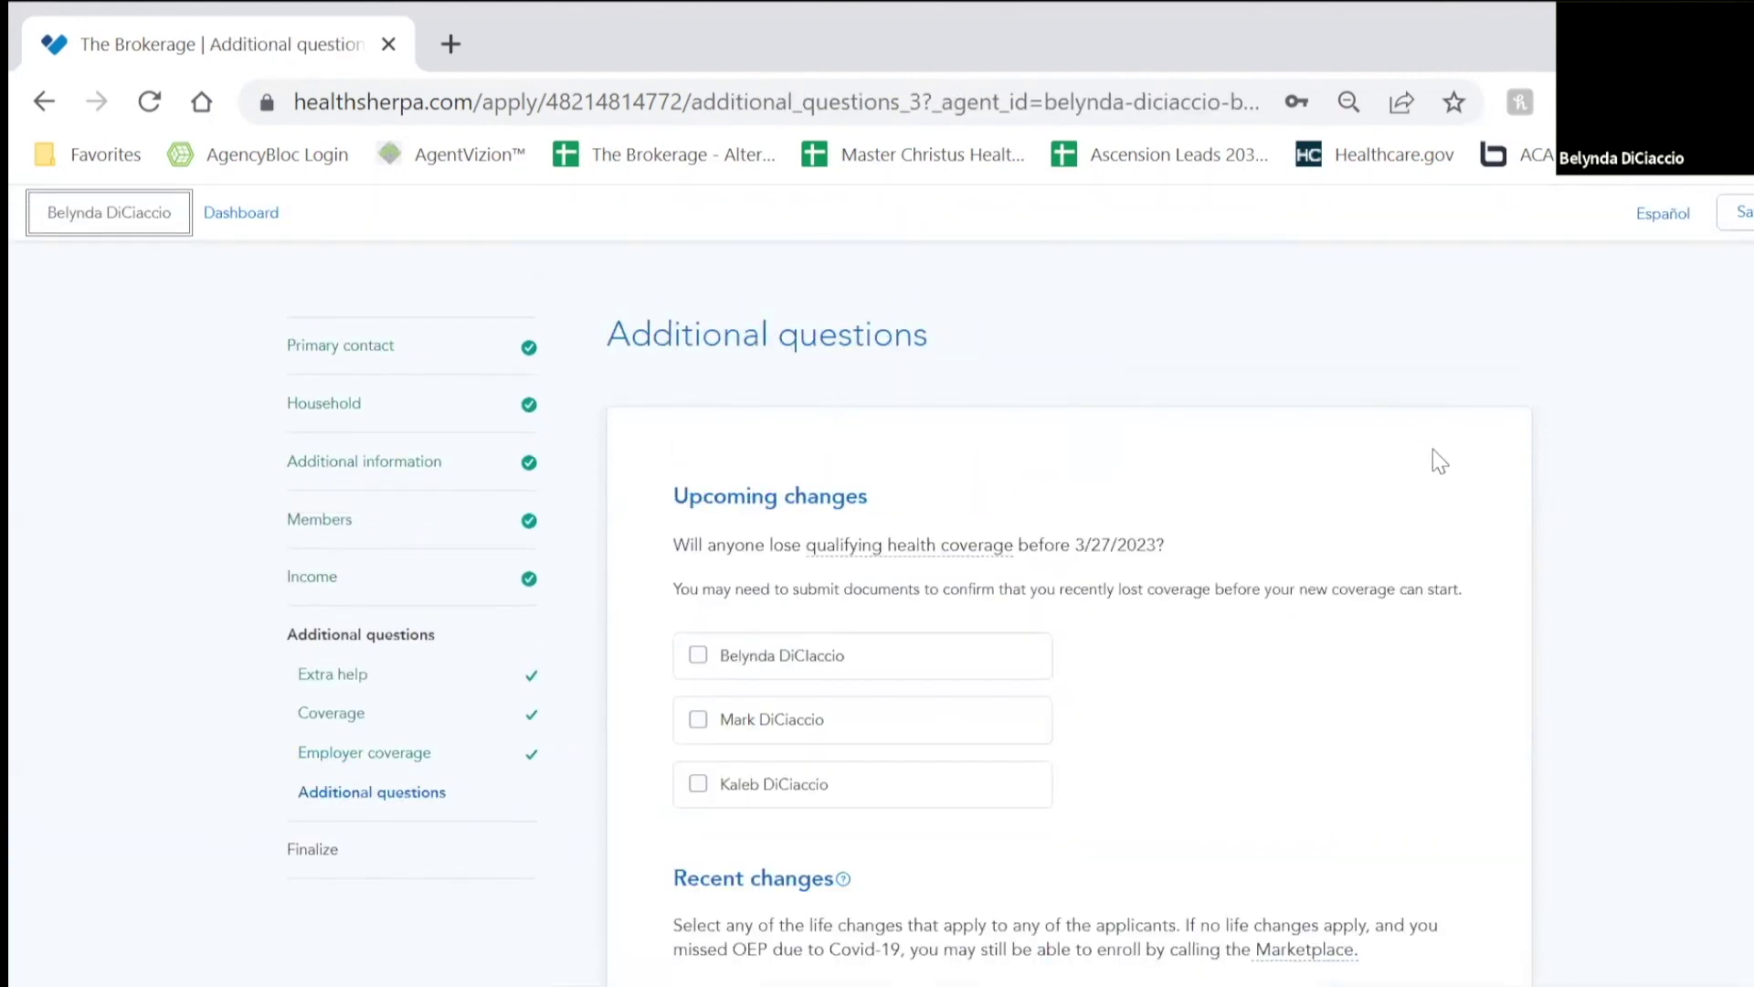
Step: Report the primary applicant got married on 01/16/2023, with no prior coverage or foreign residence
{"action": "scroll", "coordinate": [1245, 475], "scroll_direction": "down", "scroll_amount": 2}
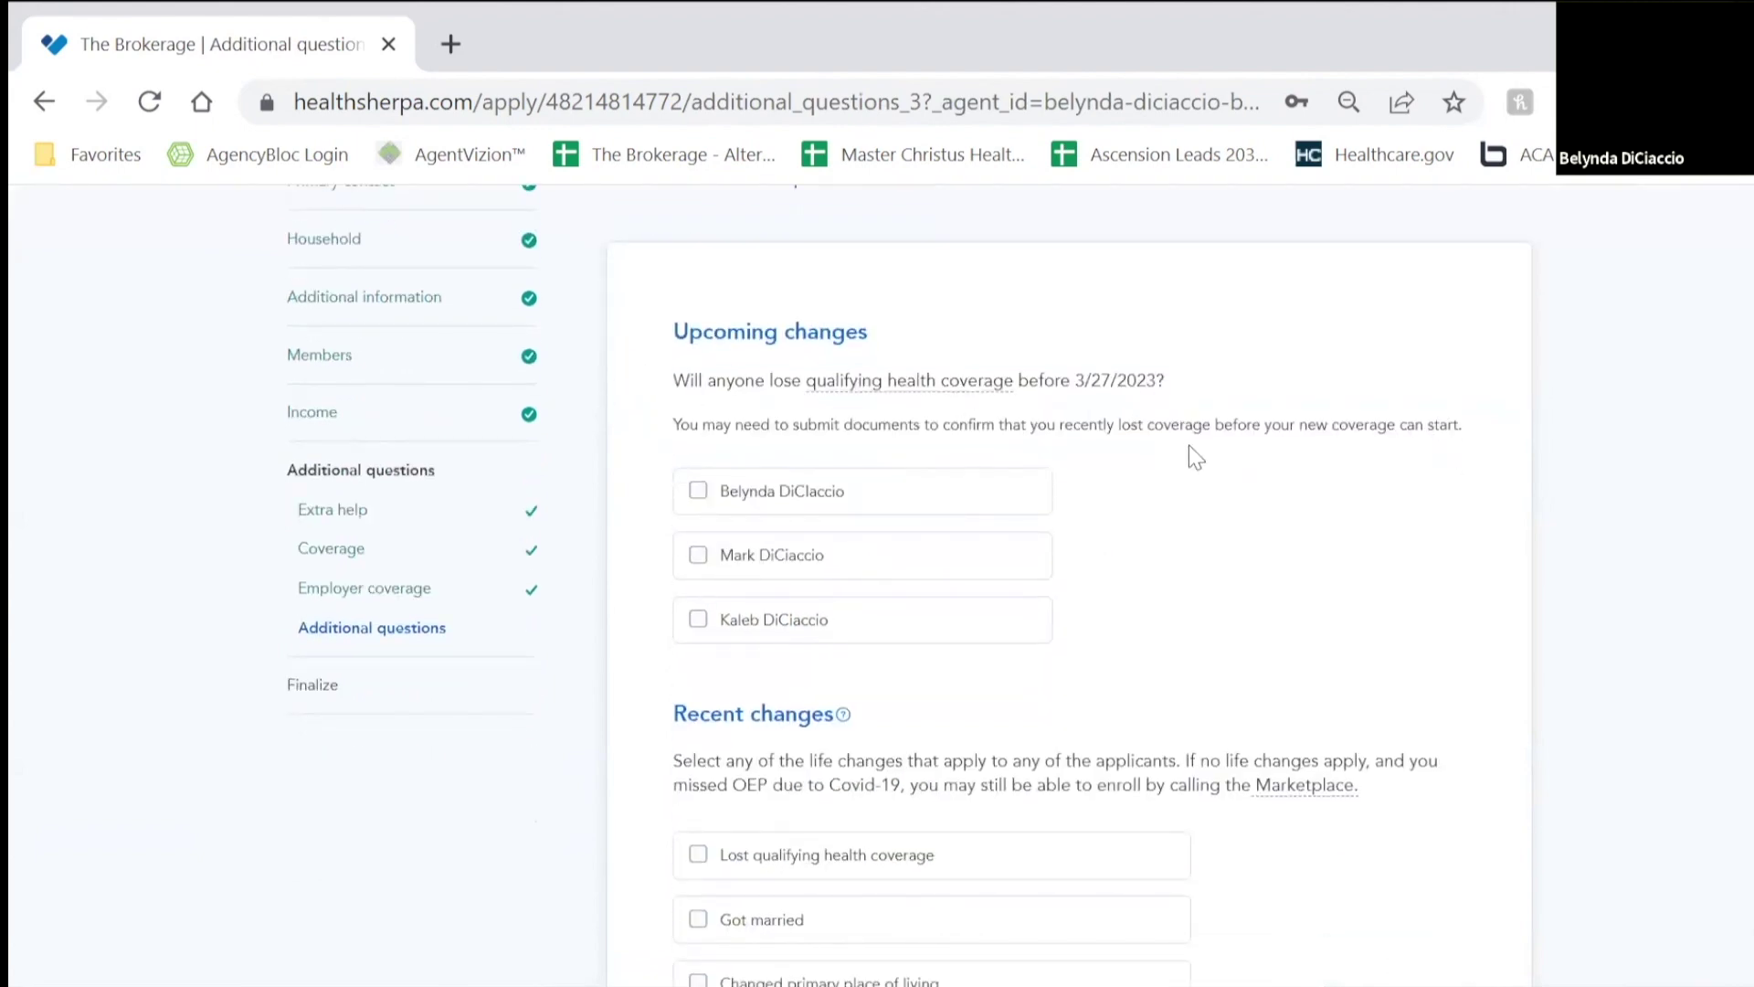
{"action": "scroll", "coordinate": [1298, 530], "scroll_direction": "down", "scroll_amount": 2}
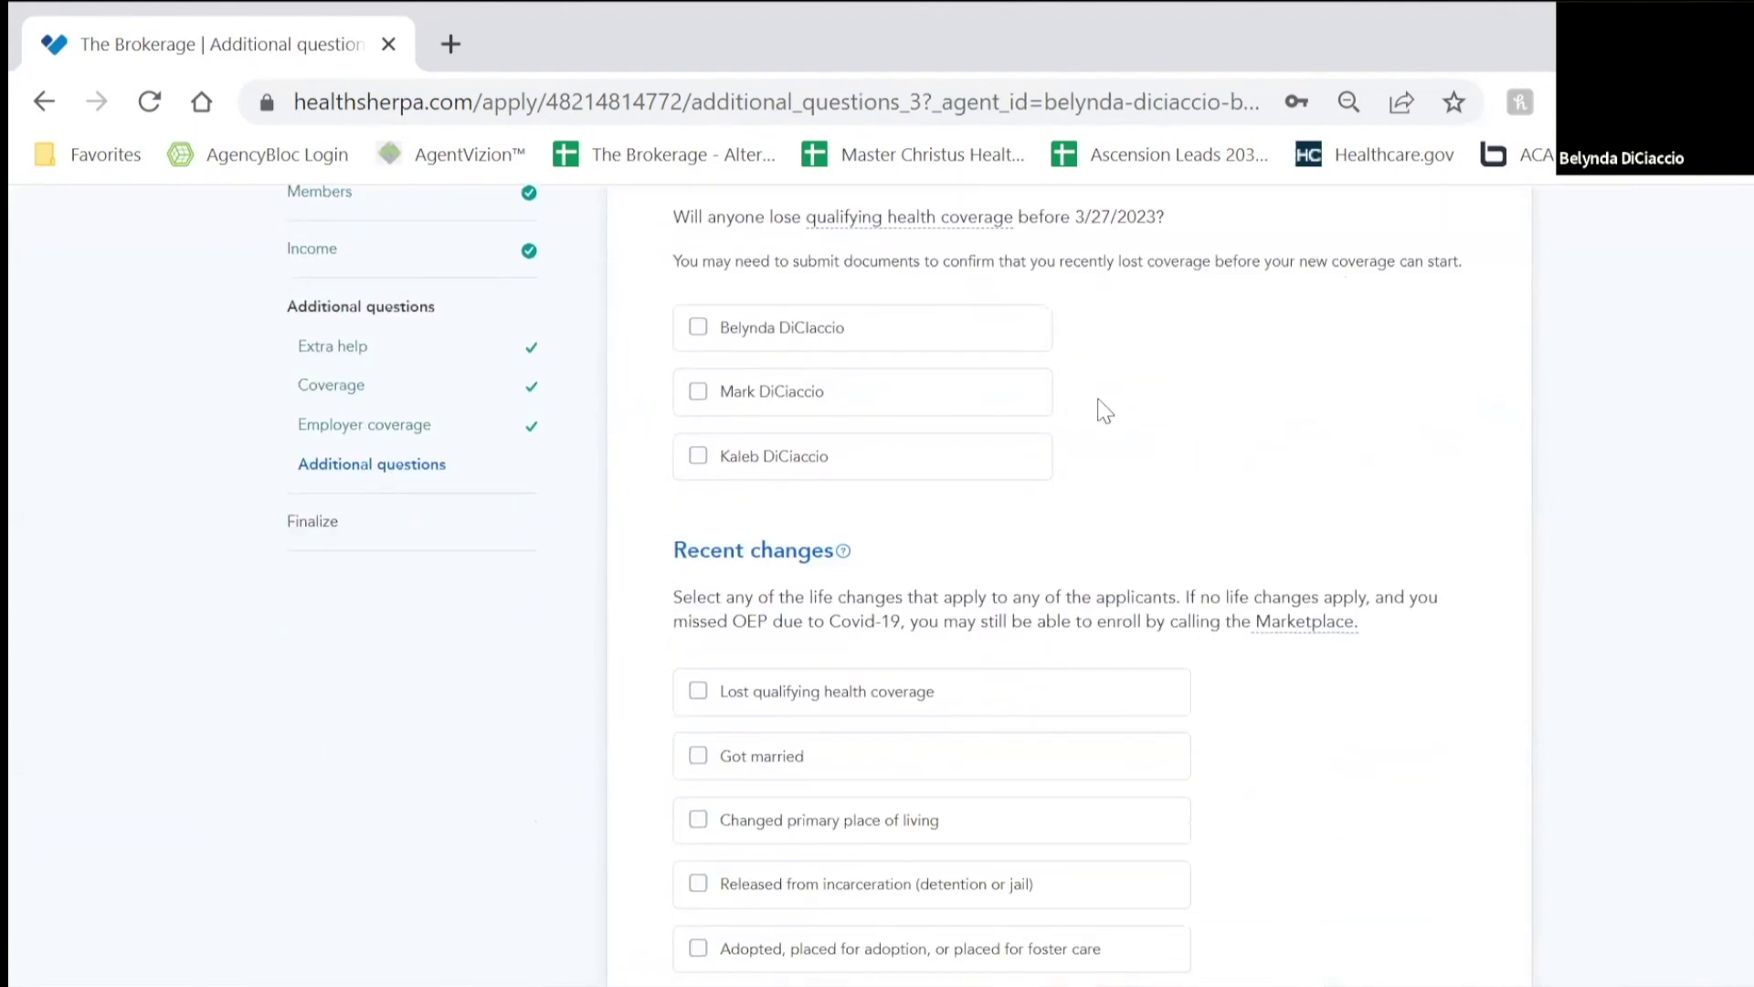
{"action": "scroll", "coordinate": [1160, 421], "scroll_direction": "down", "scroll_amount": 2}
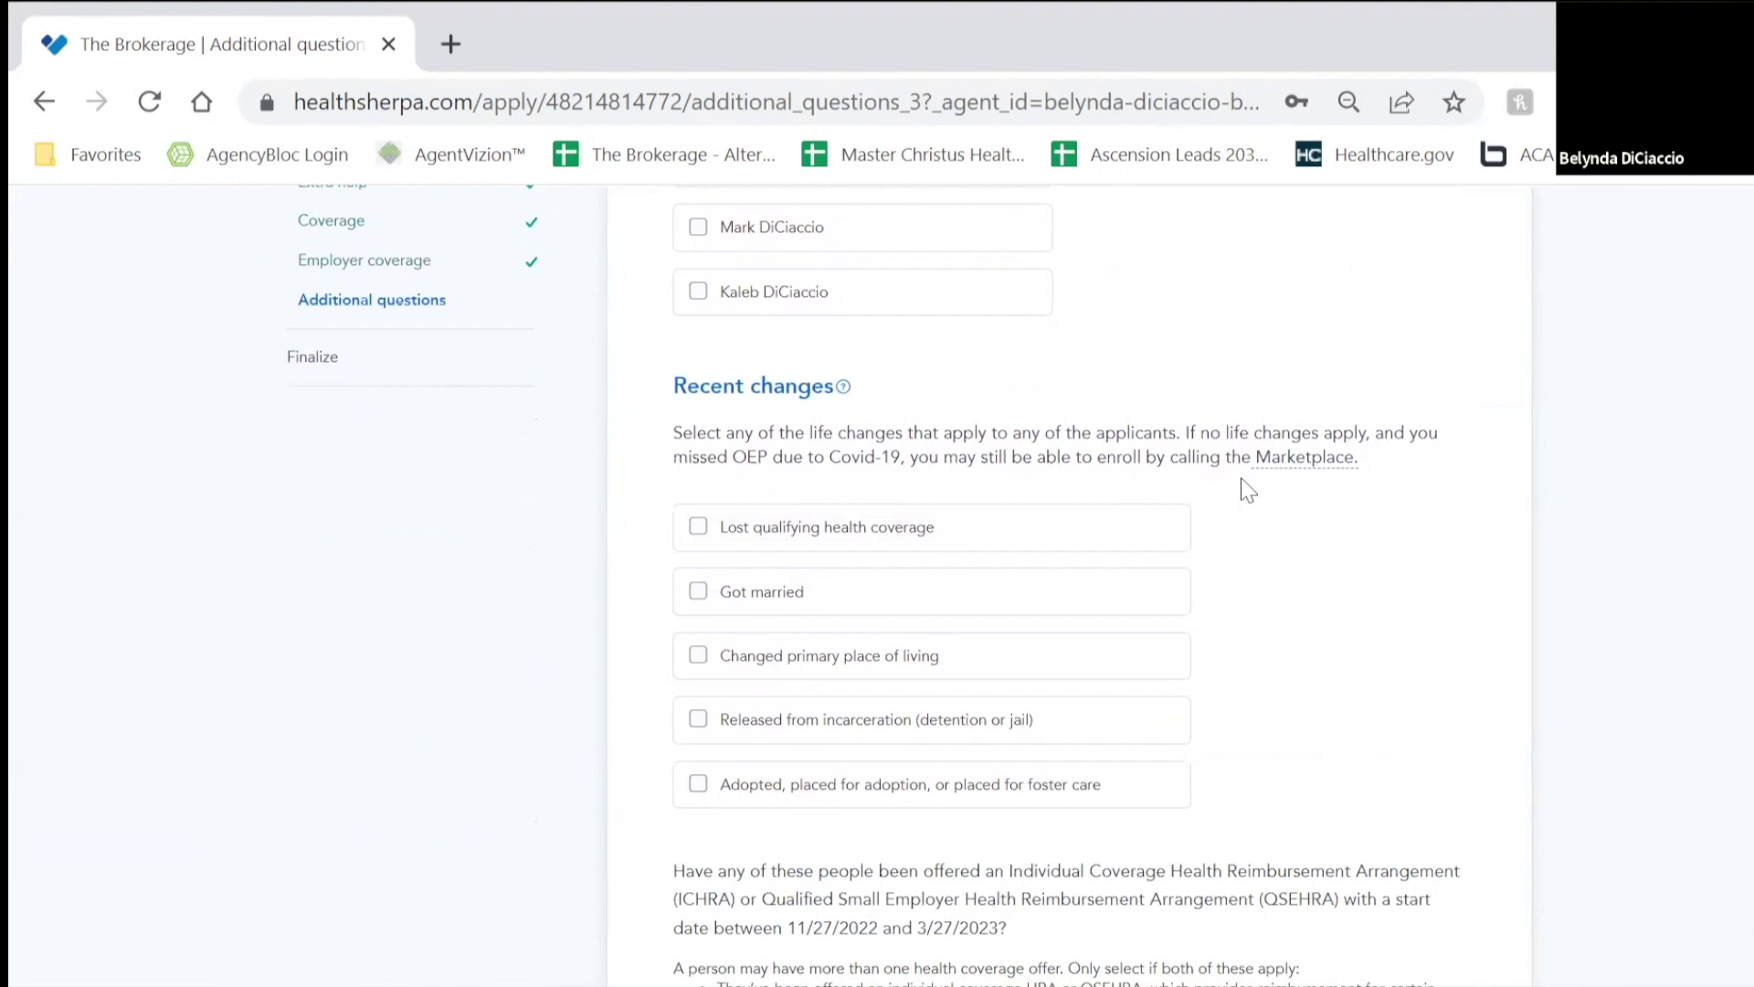
{"action": "scroll", "coordinate": [1204, 539], "scroll_direction": "down", "scroll_amount": 2}
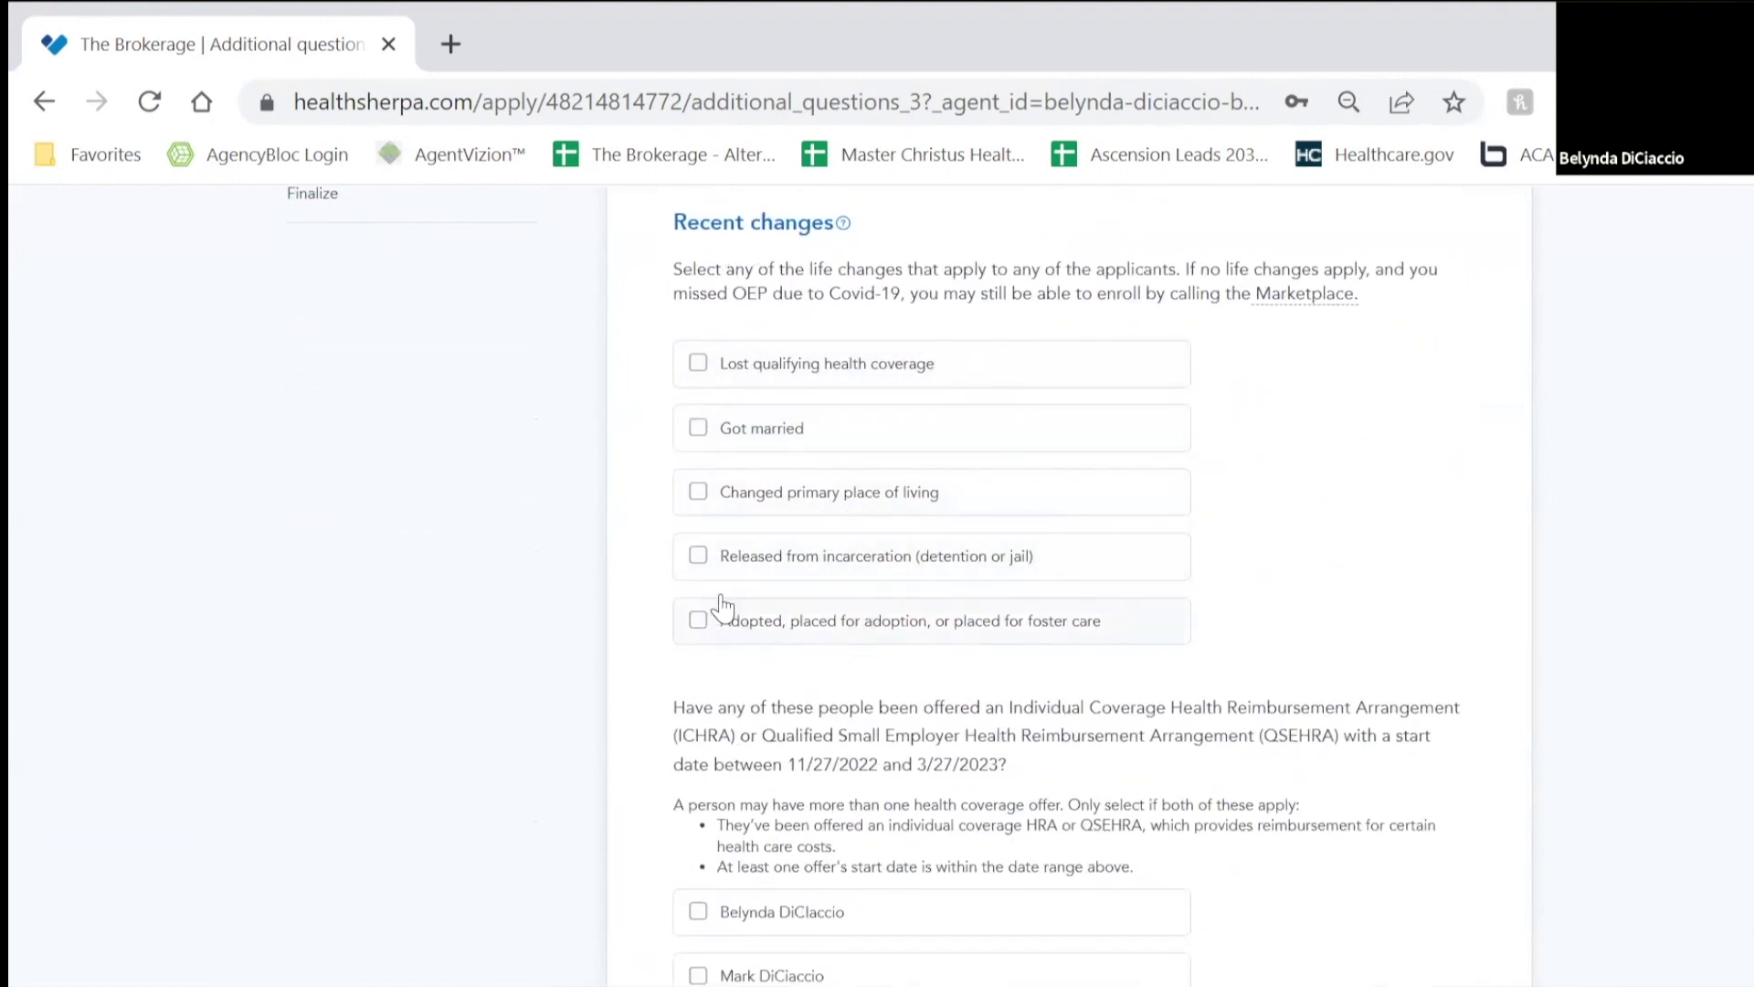
{"action": "left_click", "coordinate": [729, 437]}
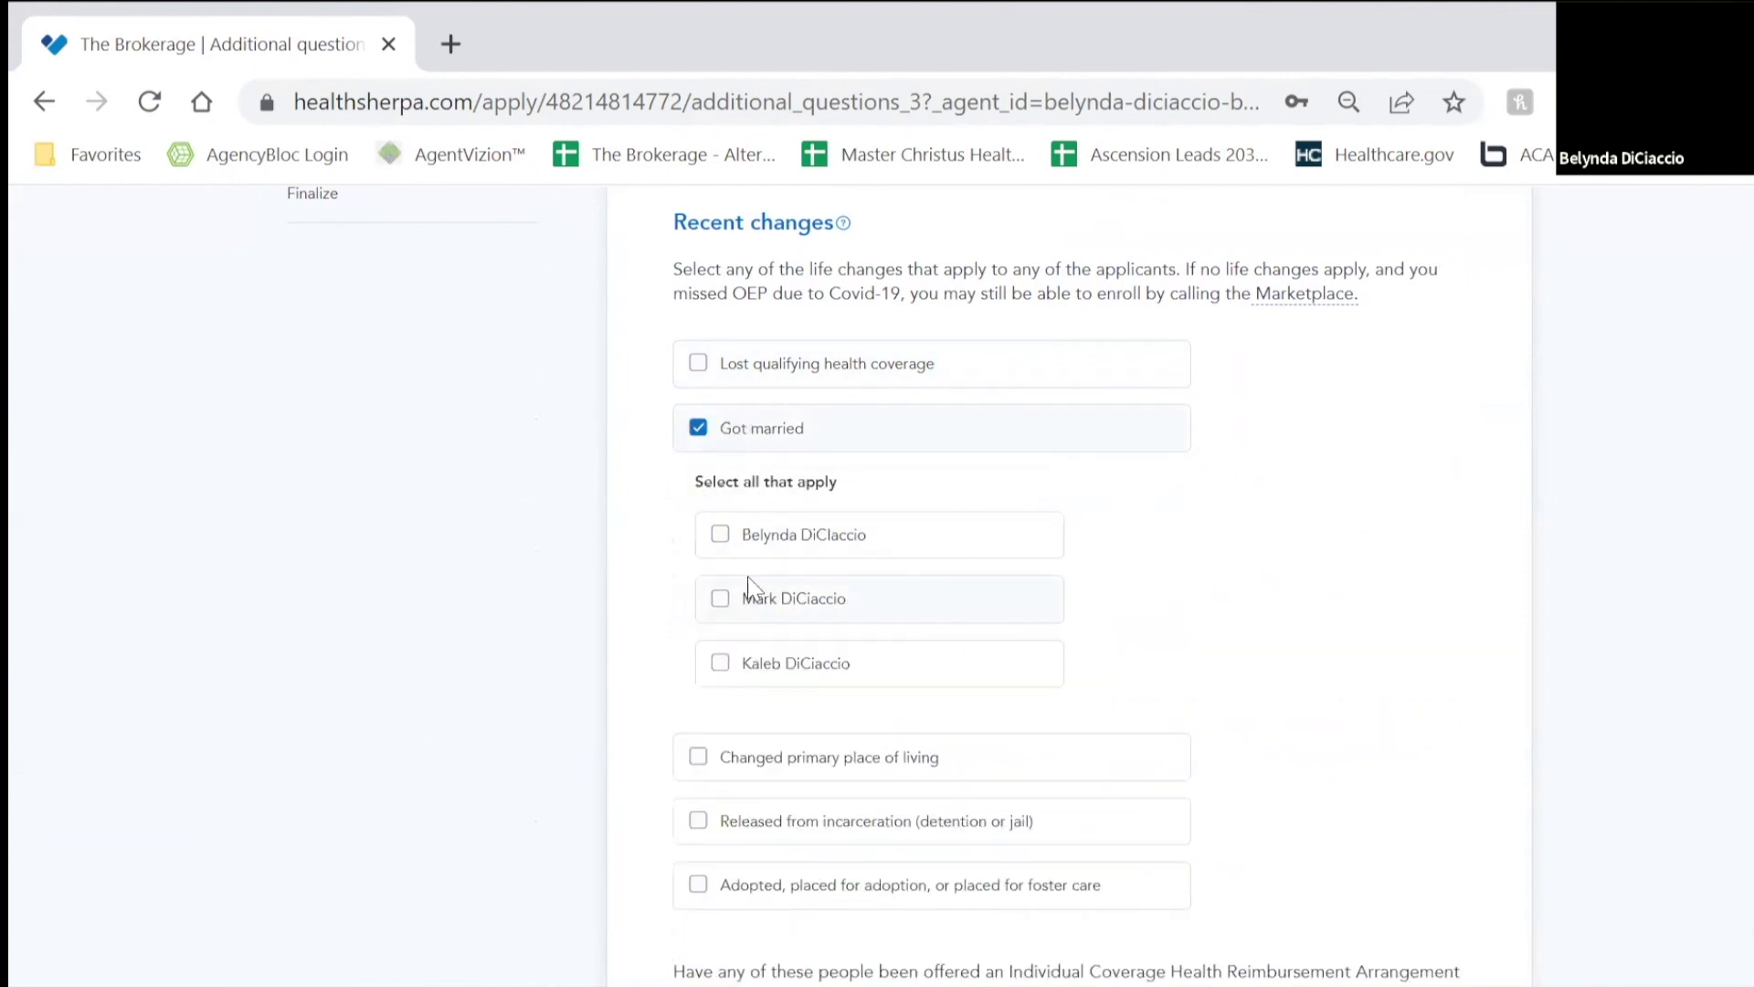
{"action": "left_click", "coordinate": [720, 533]}
{"action": "left_click", "coordinate": [728, 627]}
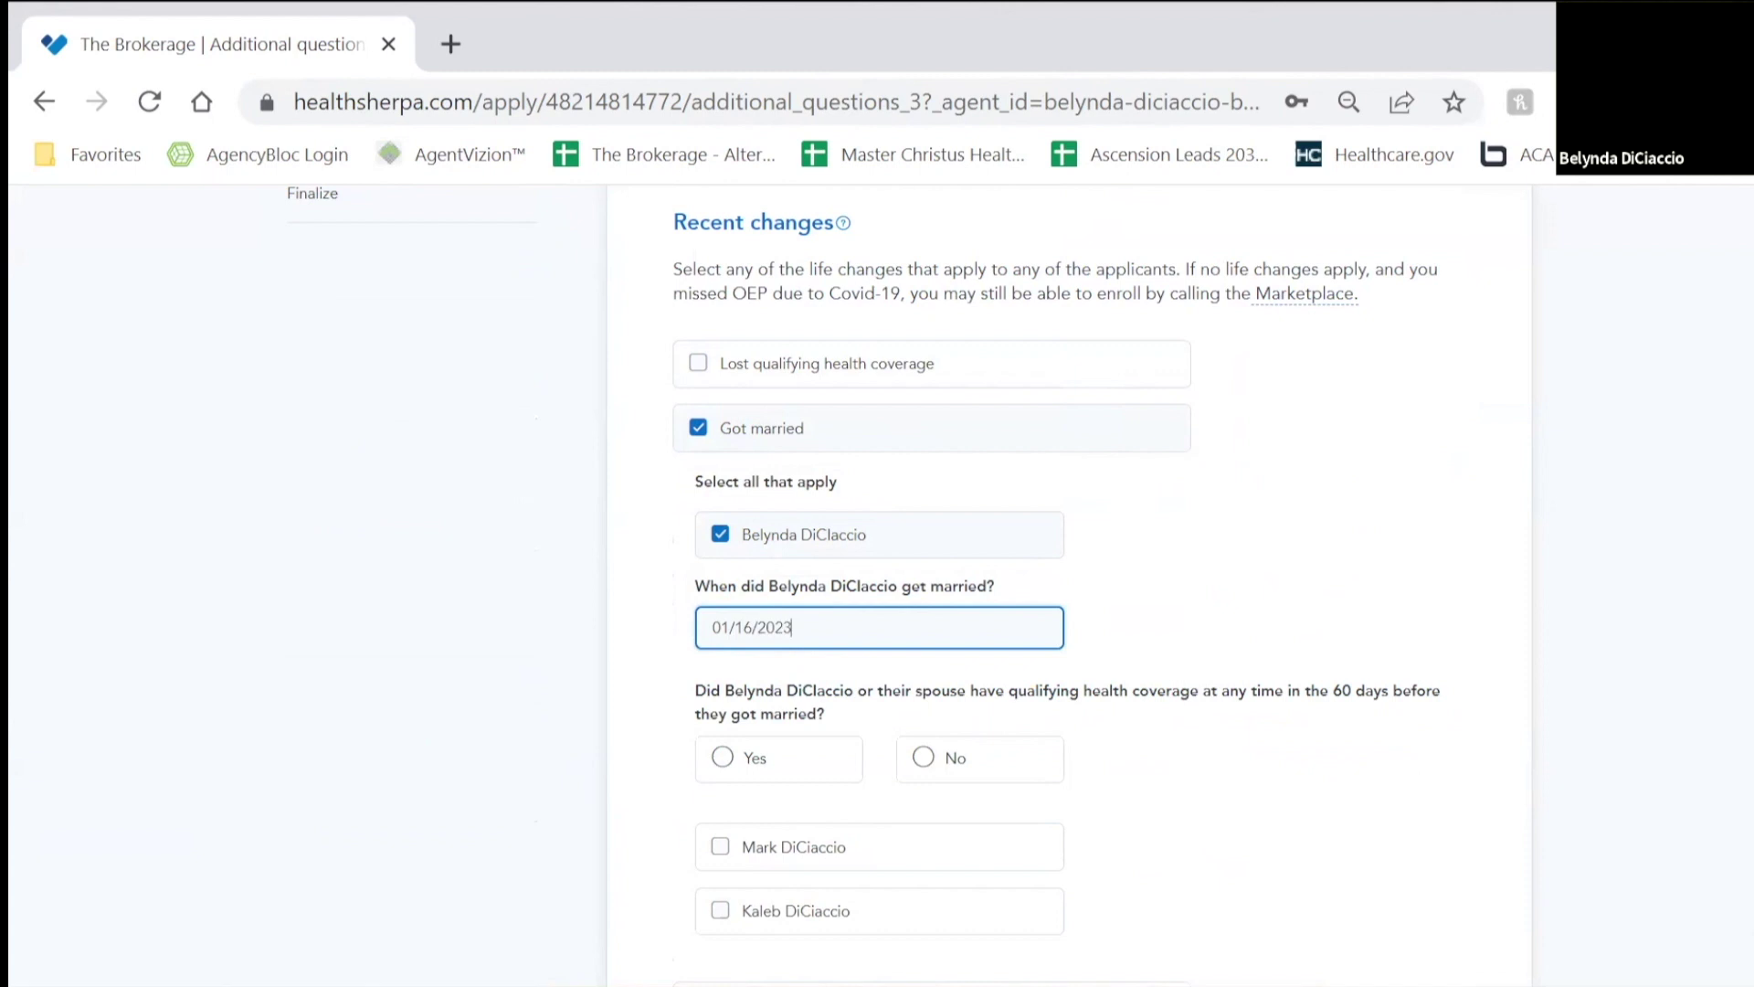
{"action": "left_click", "coordinate": [950, 759]}
{"action": "scroll", "coordinate": [1011, 579], "scroll_direction": "down", "scroll_amount": 3}
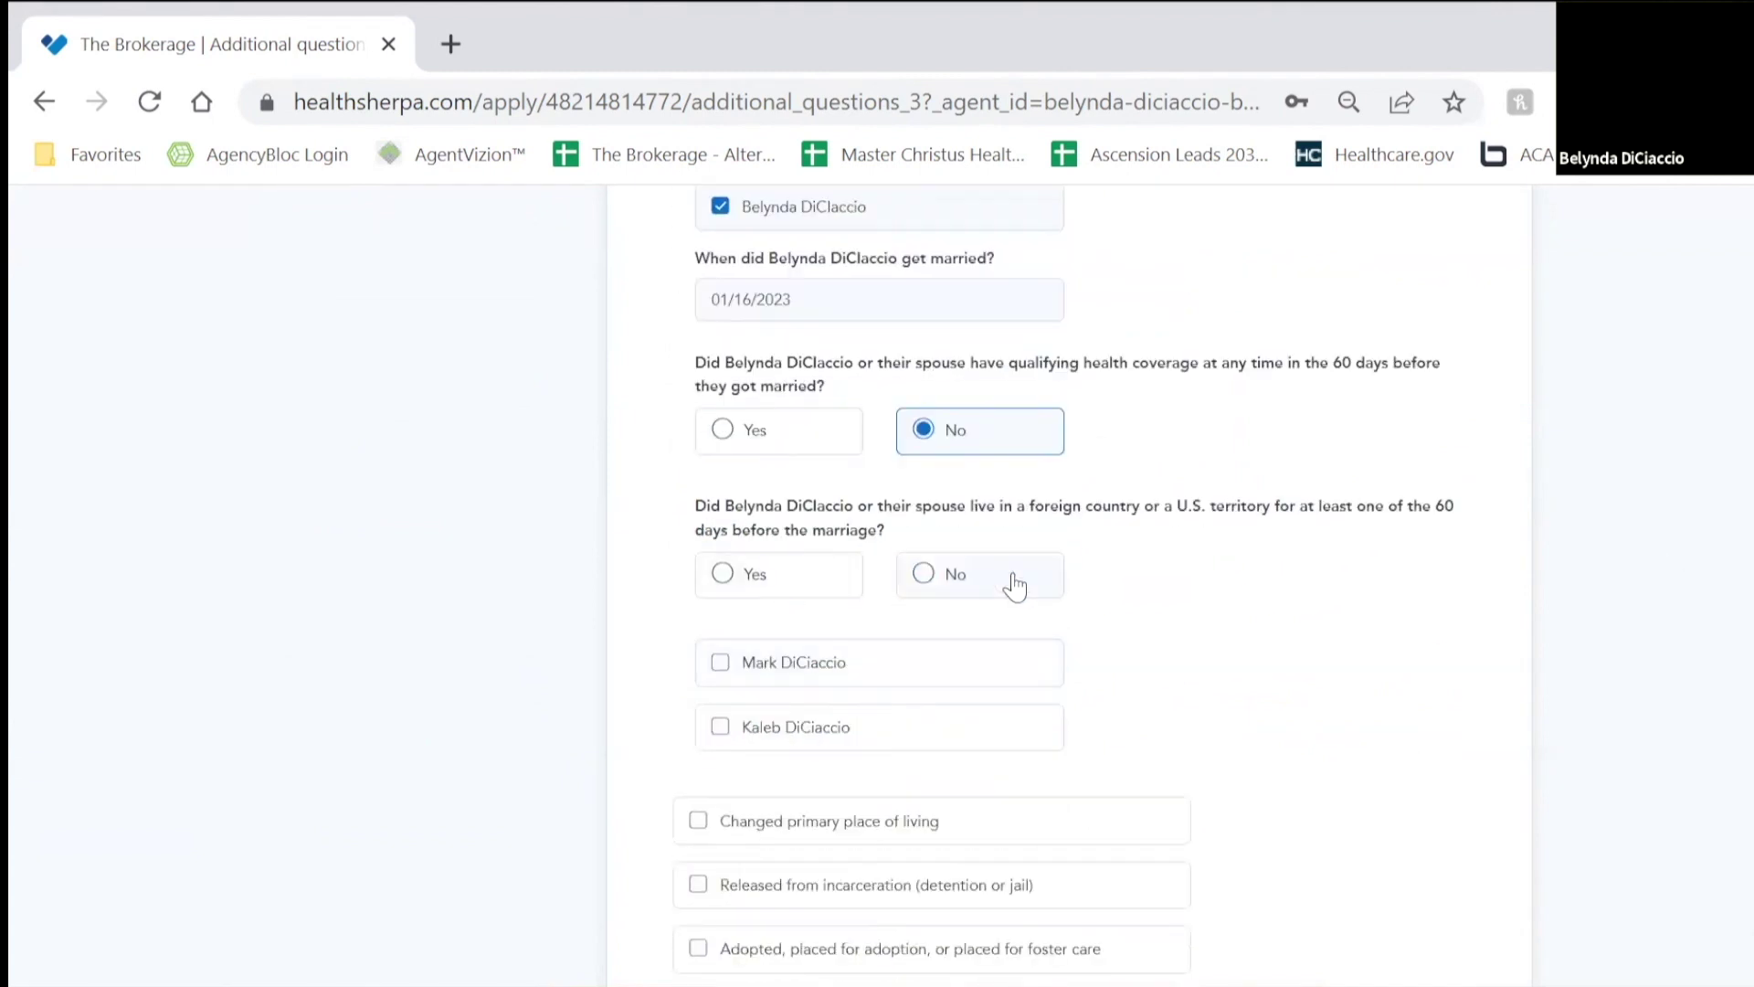
{"action": "left_click", "coordinate": [984, 590]}
Step: Record the spouse's 01/16/2023 marriage, with no prior coverage and prior U.S. residence, then submit
{"action": "left_click", "coordinate": [767, 667]}
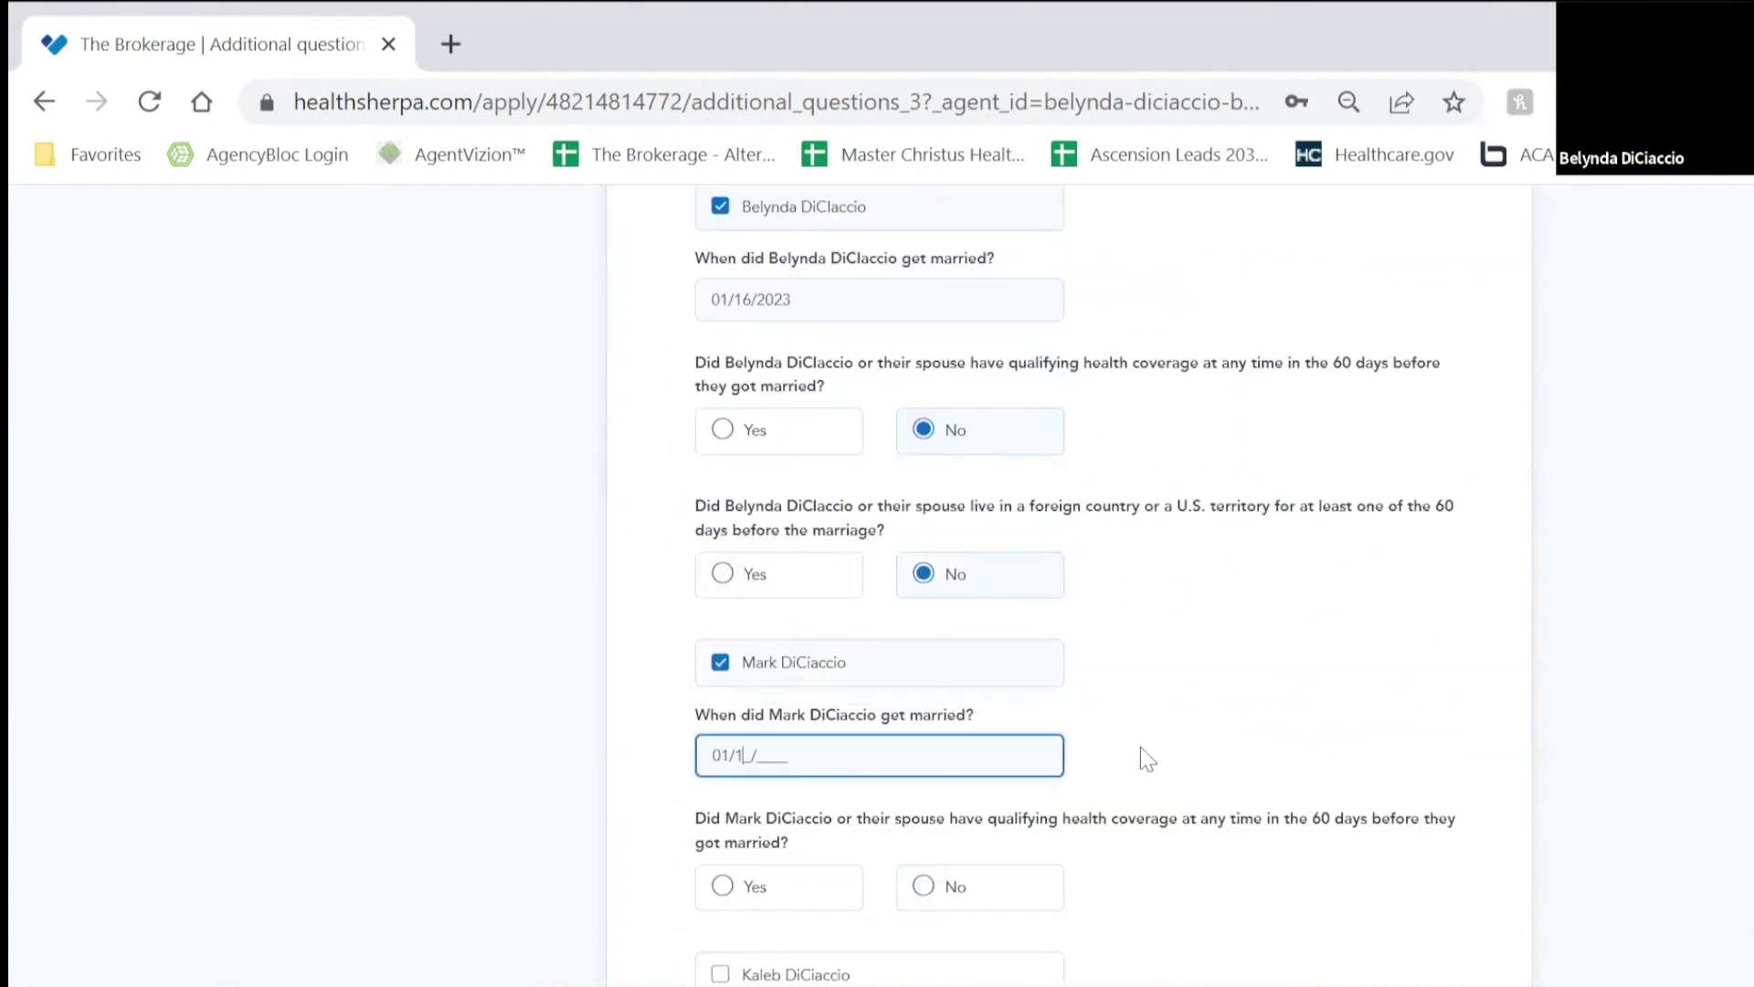
{"action": "type", "text": "01162023"}
{"action": "scroll", "coordinate": [951, 721], "scroll_direction": "down", "scroll_amount": 4}
{"action": "left_click", "coordinate": [941, 559]}
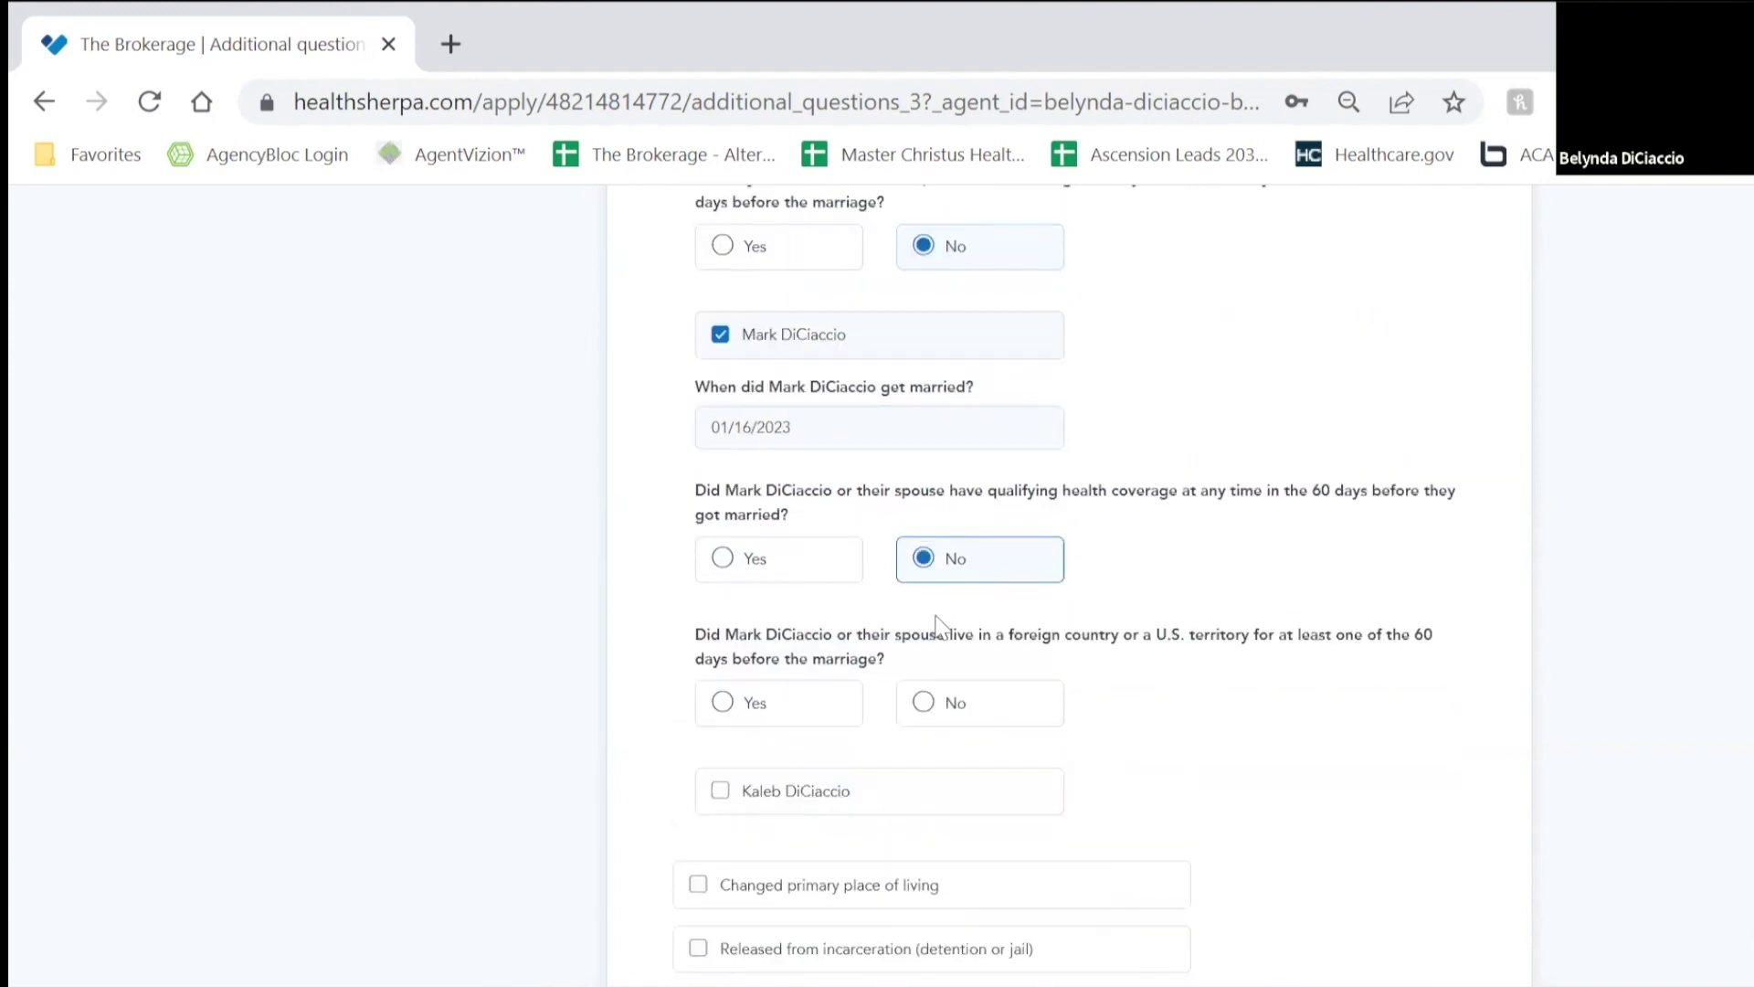
{"action": "left_click", "coordinate": [1028, 718]}
{"action": "scroll", "coordinate": [1142, 749], "scroll_direction": "down", "scroll_amount": 10}
{"action": "left_click", "coordinate": [1227, 775]}
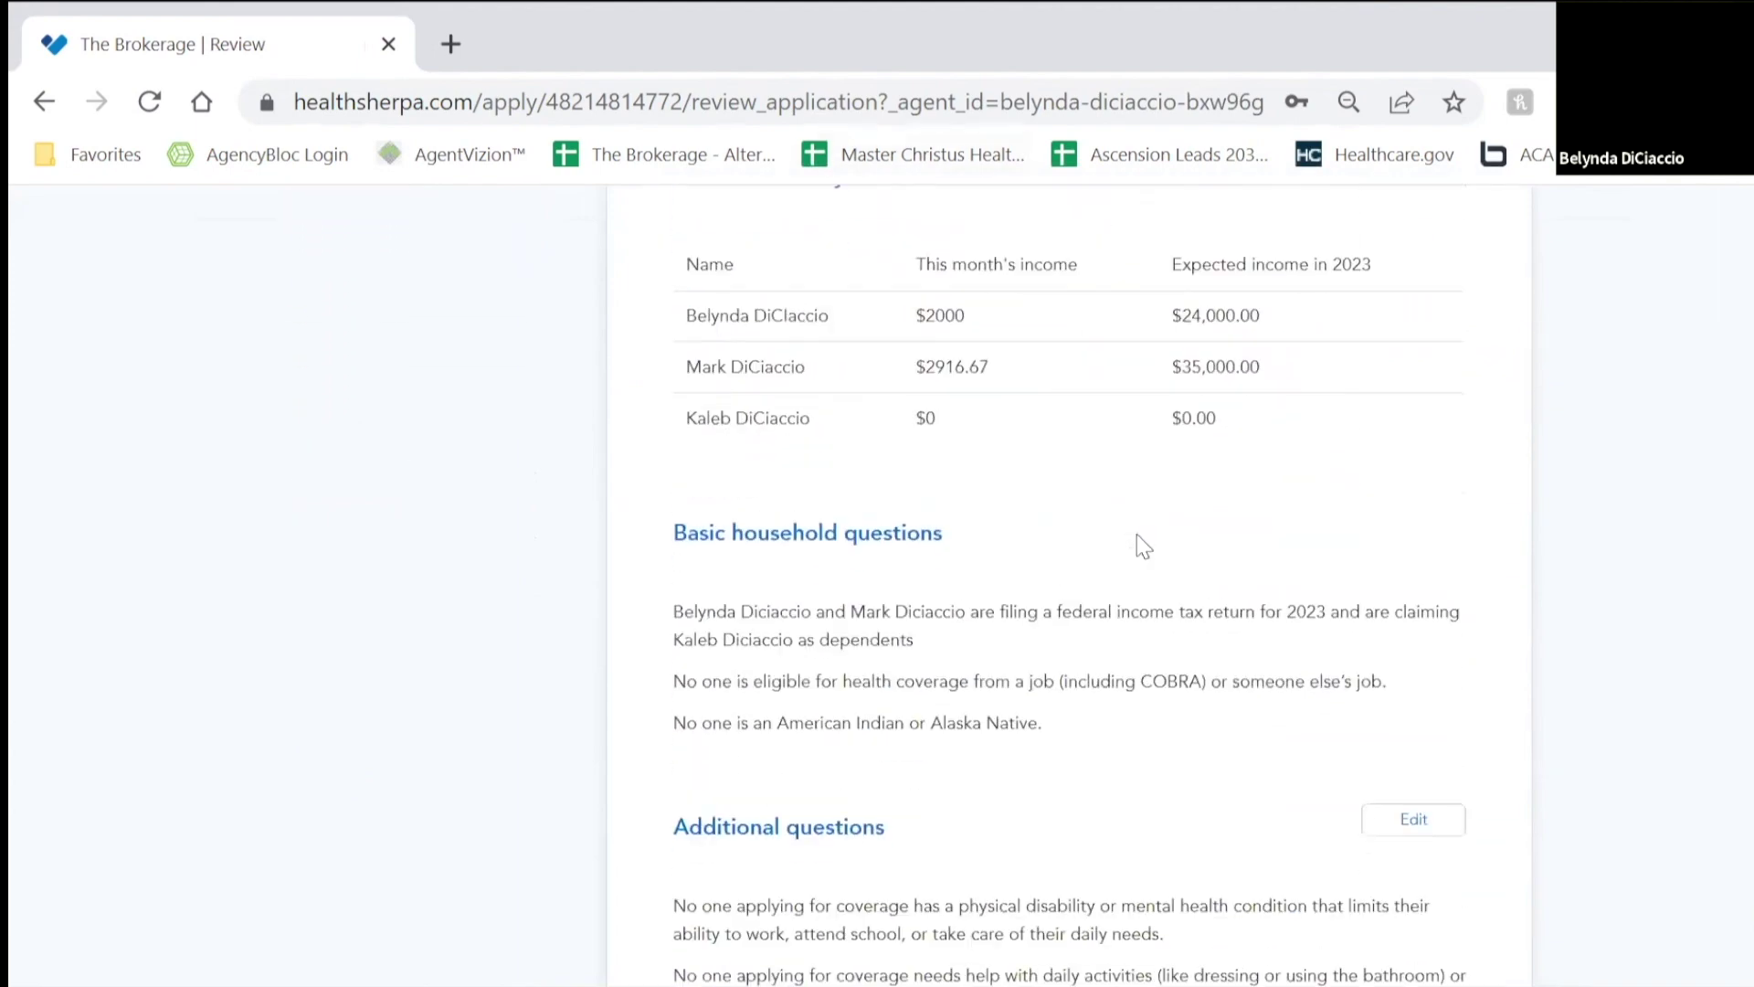
Step: Move past the application review and agree to the coverage renewal statement
{"action": "left_click", "coordinate": [1313, 859]}
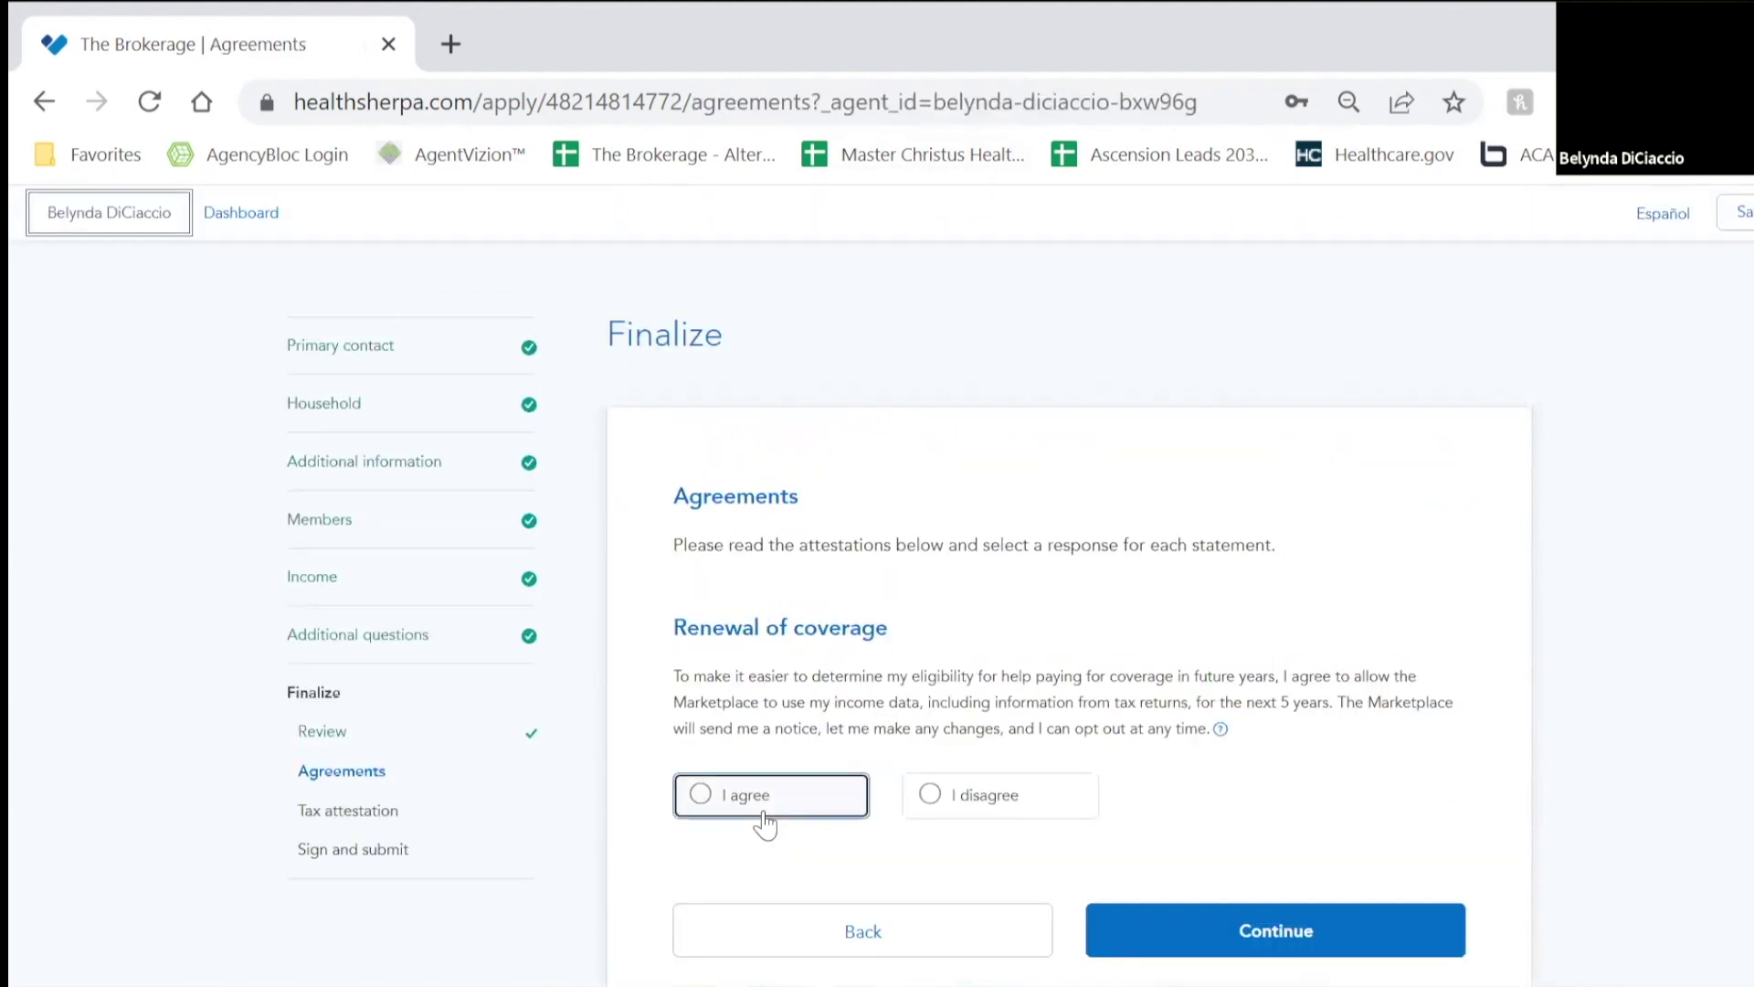
{"action": "left_click", "coordinate": [766, 822]}
{"action": "left_click", "coordinate": [1221, 929]}
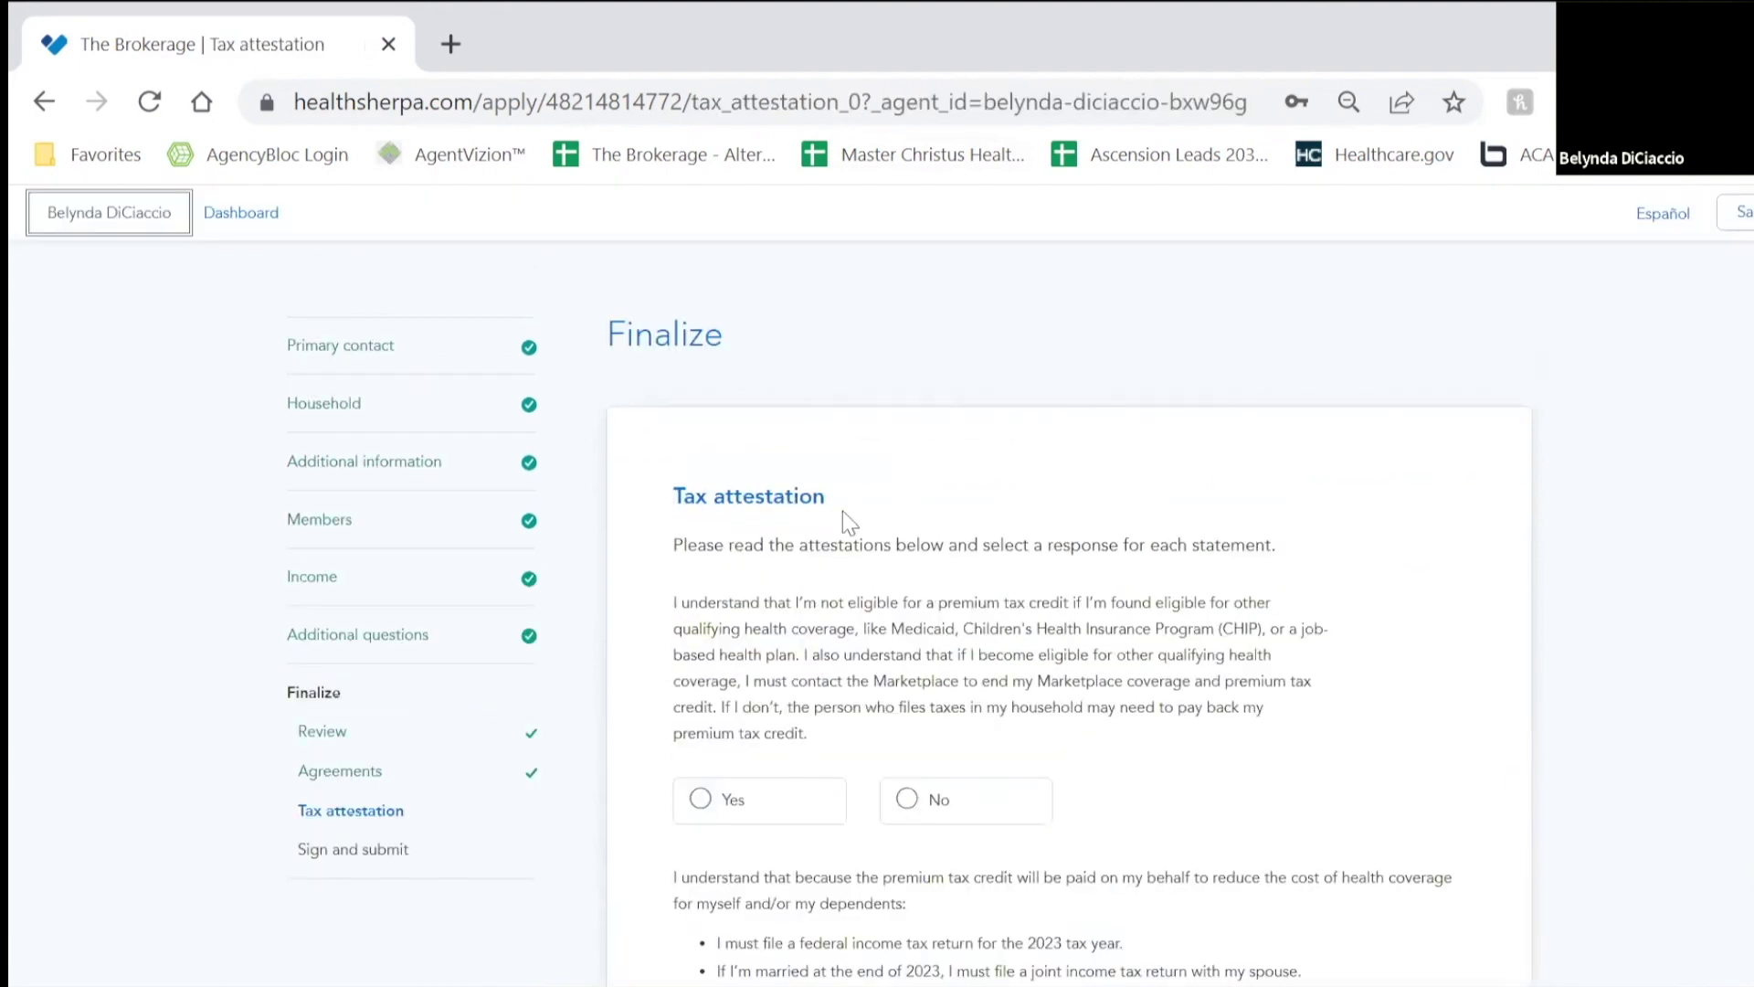
Step: Answer Yes to both tax attestation questions and submit them
{"action": "scroll", "coordinate": [1223, 667], "scroll_direction": "down", "scroll_amount": 2}
{"action": "left_click", "coordinate": [772, 635]}
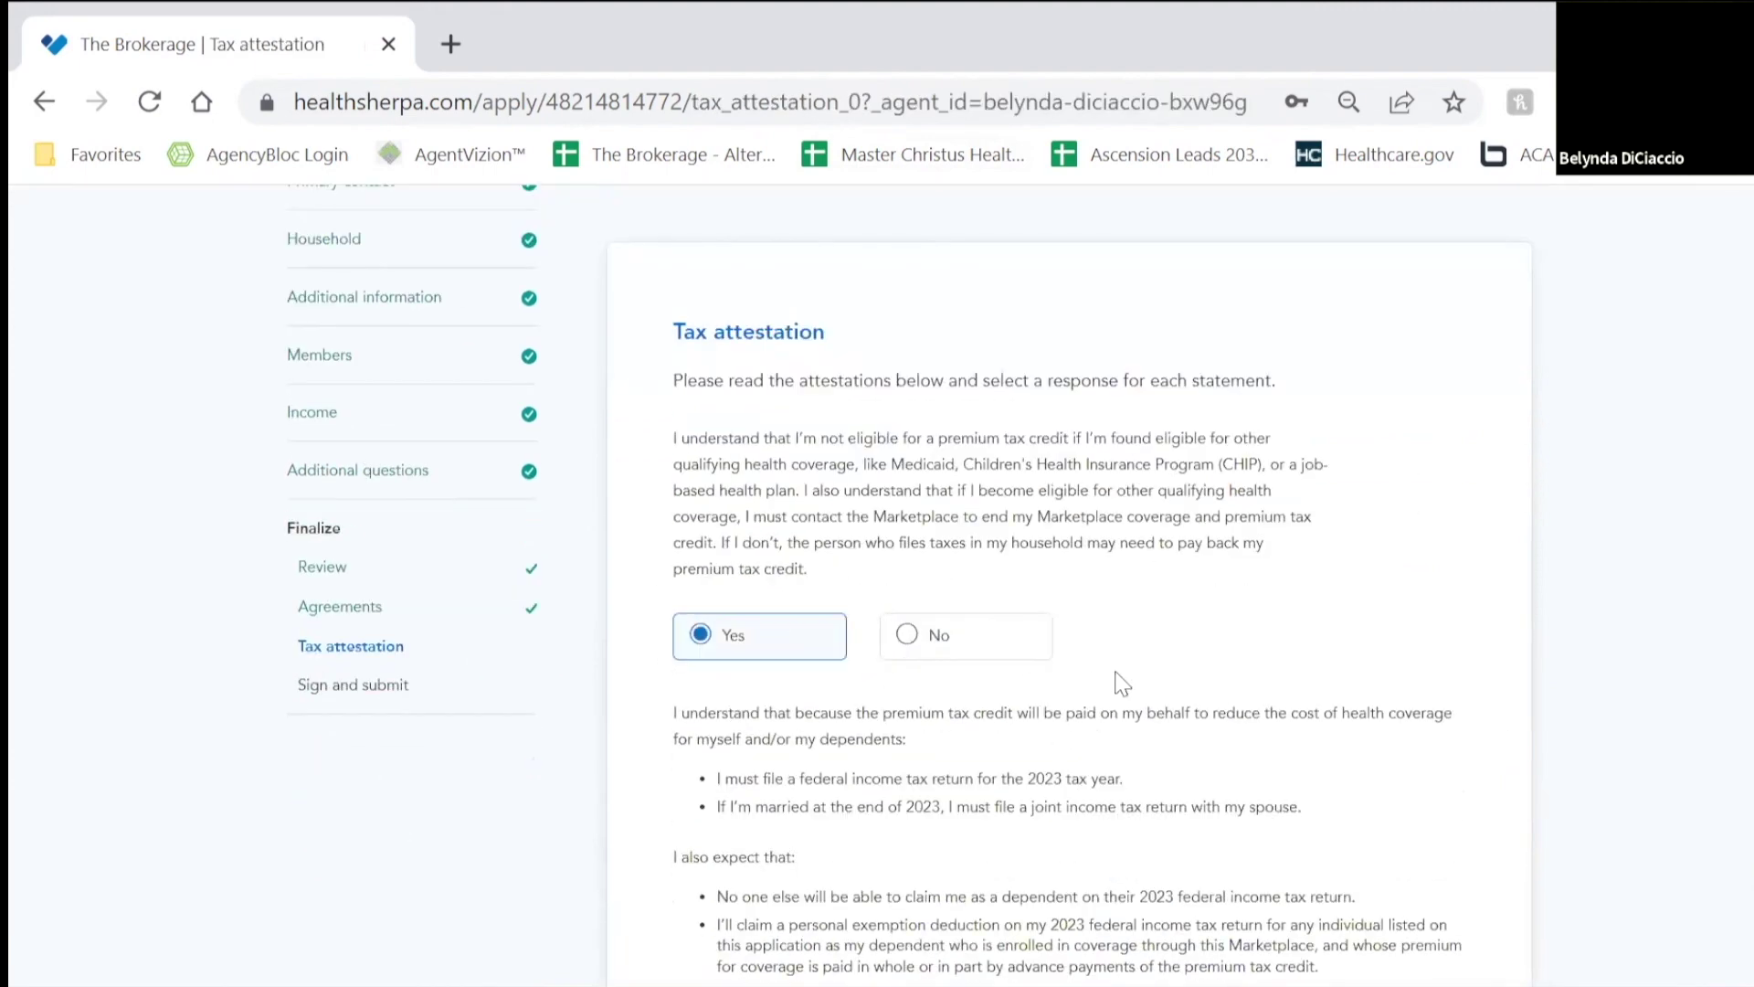
{"action": "scroll", "coordinate": [1122, 683], "scroll_direction": "down", "scroll_amount": 5}
{"action": "left_click", "coordinate": [786, 757]}
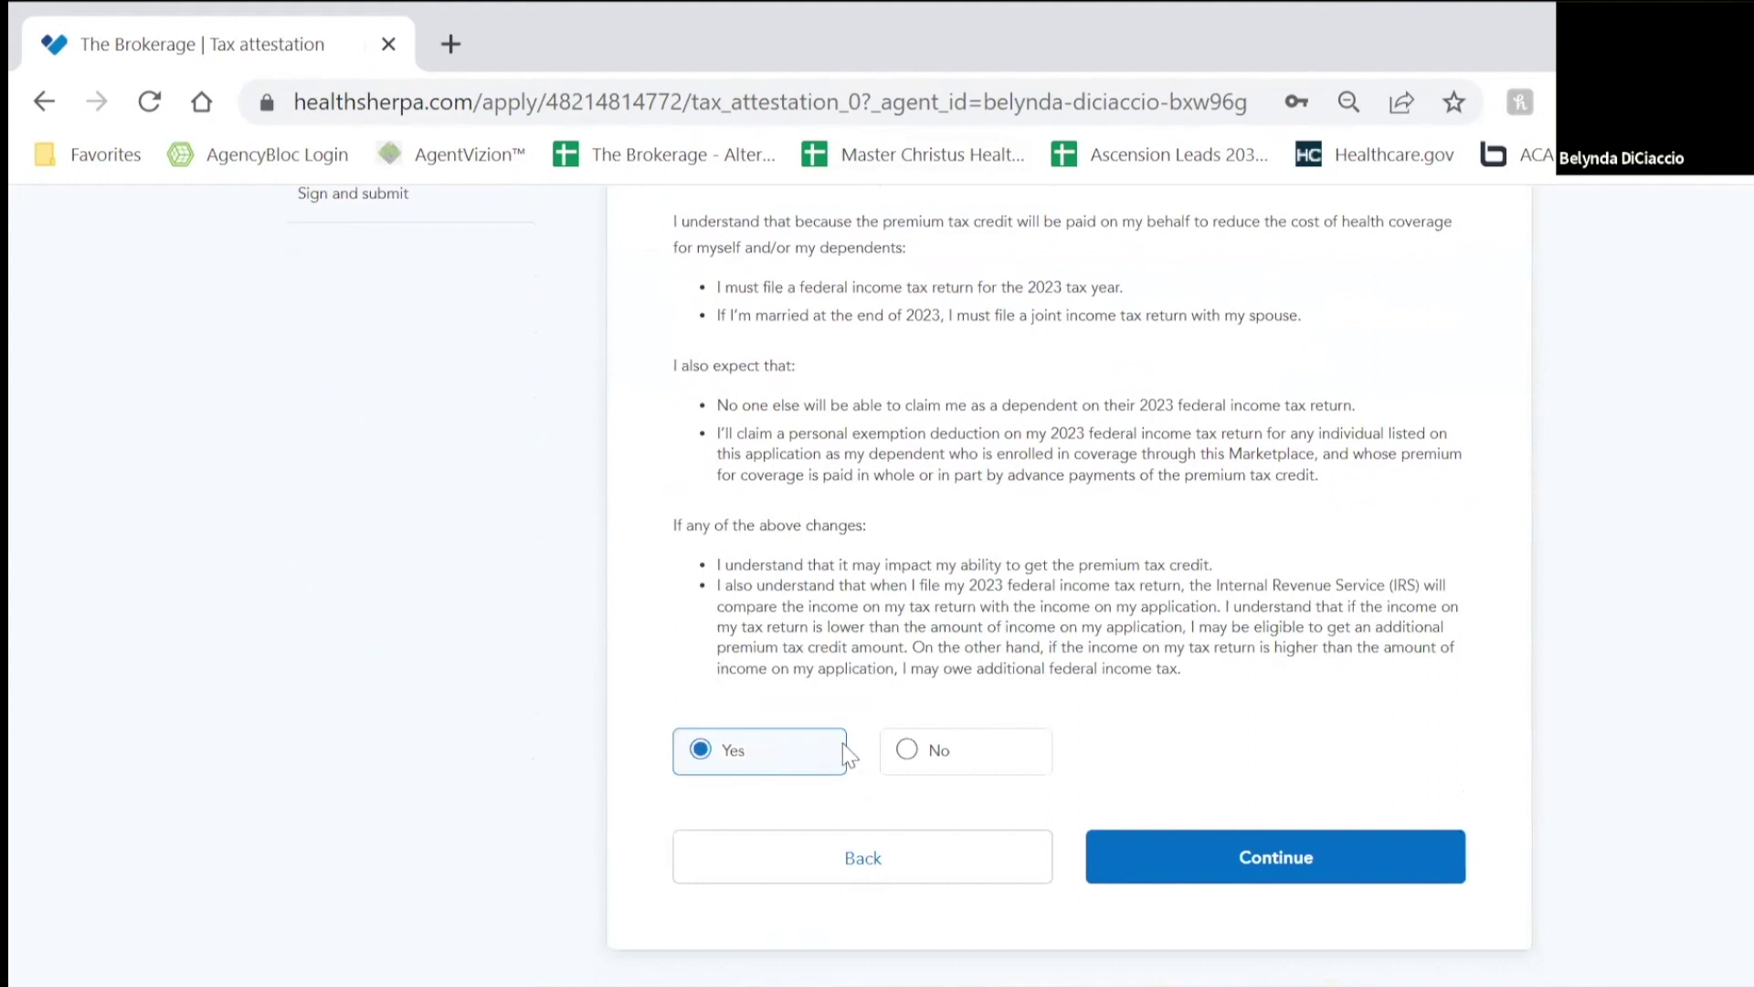
{"action": "left_click", "coordinate": [1260, 879]}
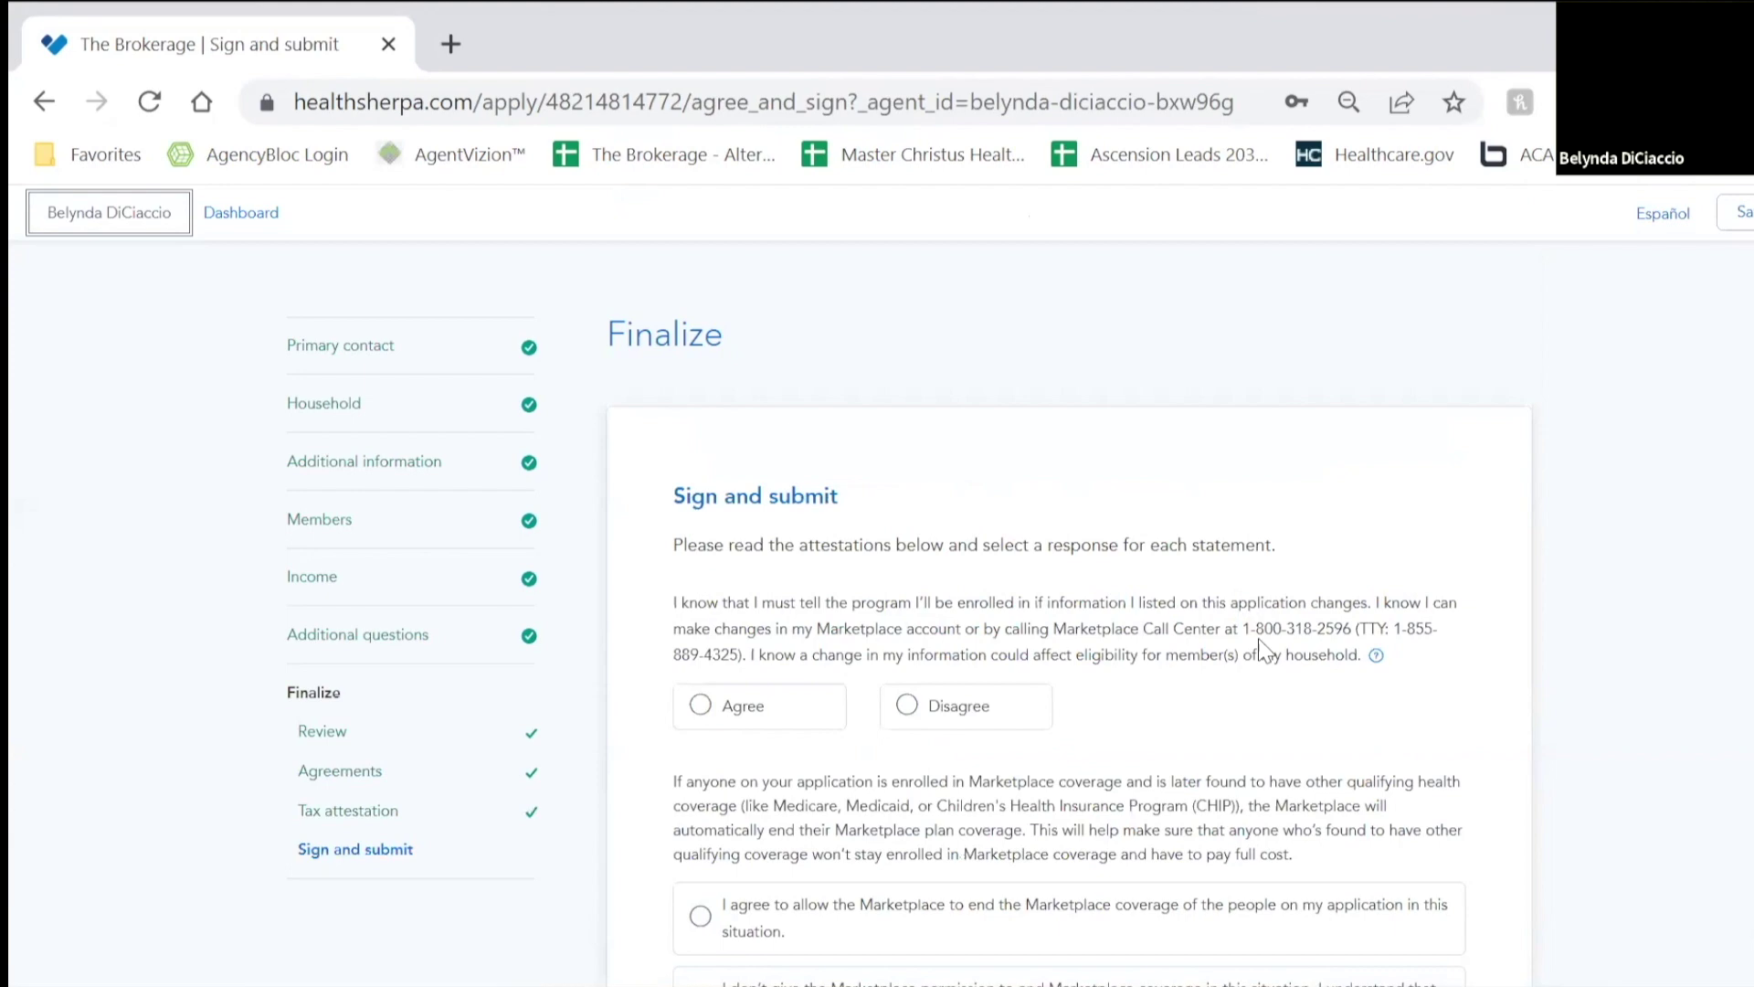
Step: Agree to report changes, let the Marketplace end coverage if other coverage is found, and sign under penalty of perjury
{"action": "scroll", "coordinate": [782, 466], "scroll_direction": "down", "scroll_amount": 7}
{"action": "scroll", "coordinate": [782, 466], "scroll_direction": "up", "scroll_amount": 5}
{"action": "left_click", "coordinate": [786, 547]}
{"action": "left_click", "coordinate": [854, 744]}
{"action": "scroll", "coordinate": [1302, 605], "scroll_direction": "down", "scroll_amount": 2}
{"action": "scroll", "coordinate": [1302, 605], "scroll_direction": "down", "scroll_amount": 1}
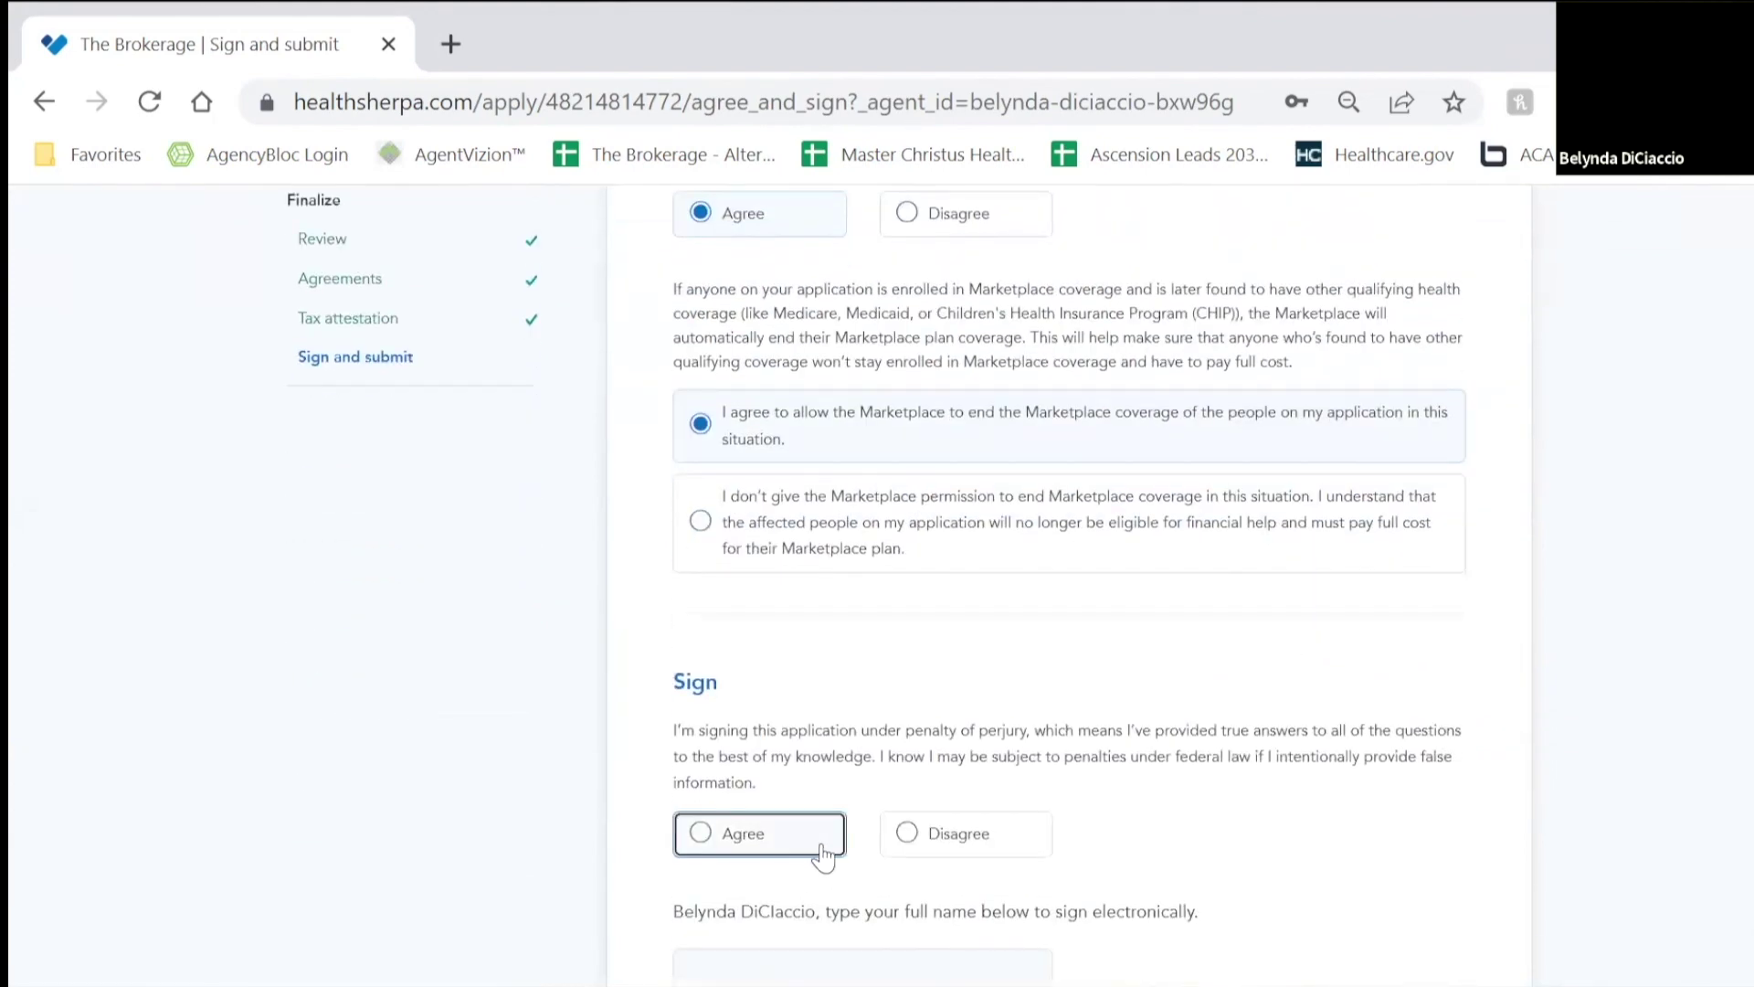
{"action": "left_click", "coordinate": [715, 839]}
{"action": "scroll", "coordinate": [991, 697], "scroll_direction": "down", "scroll_amount": 3}
Step: Sign electronically with the applicant's full name and submit the application
{"action": "left_click", "coordinate": [730, 651]}
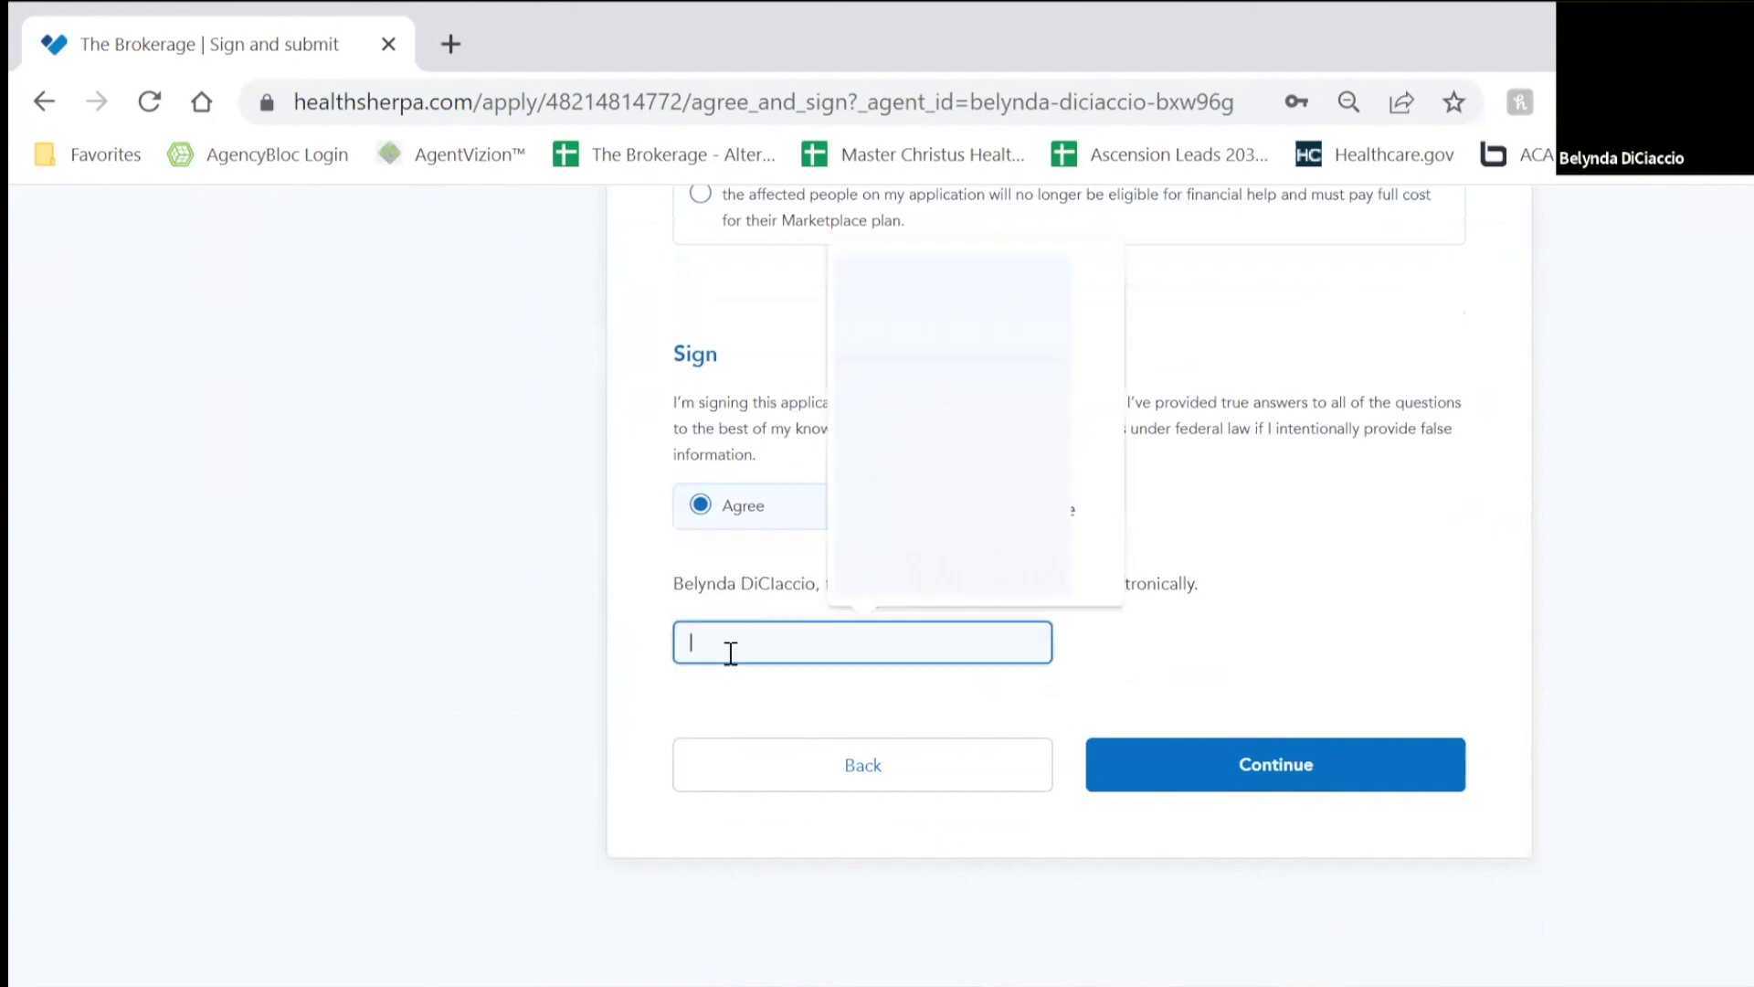
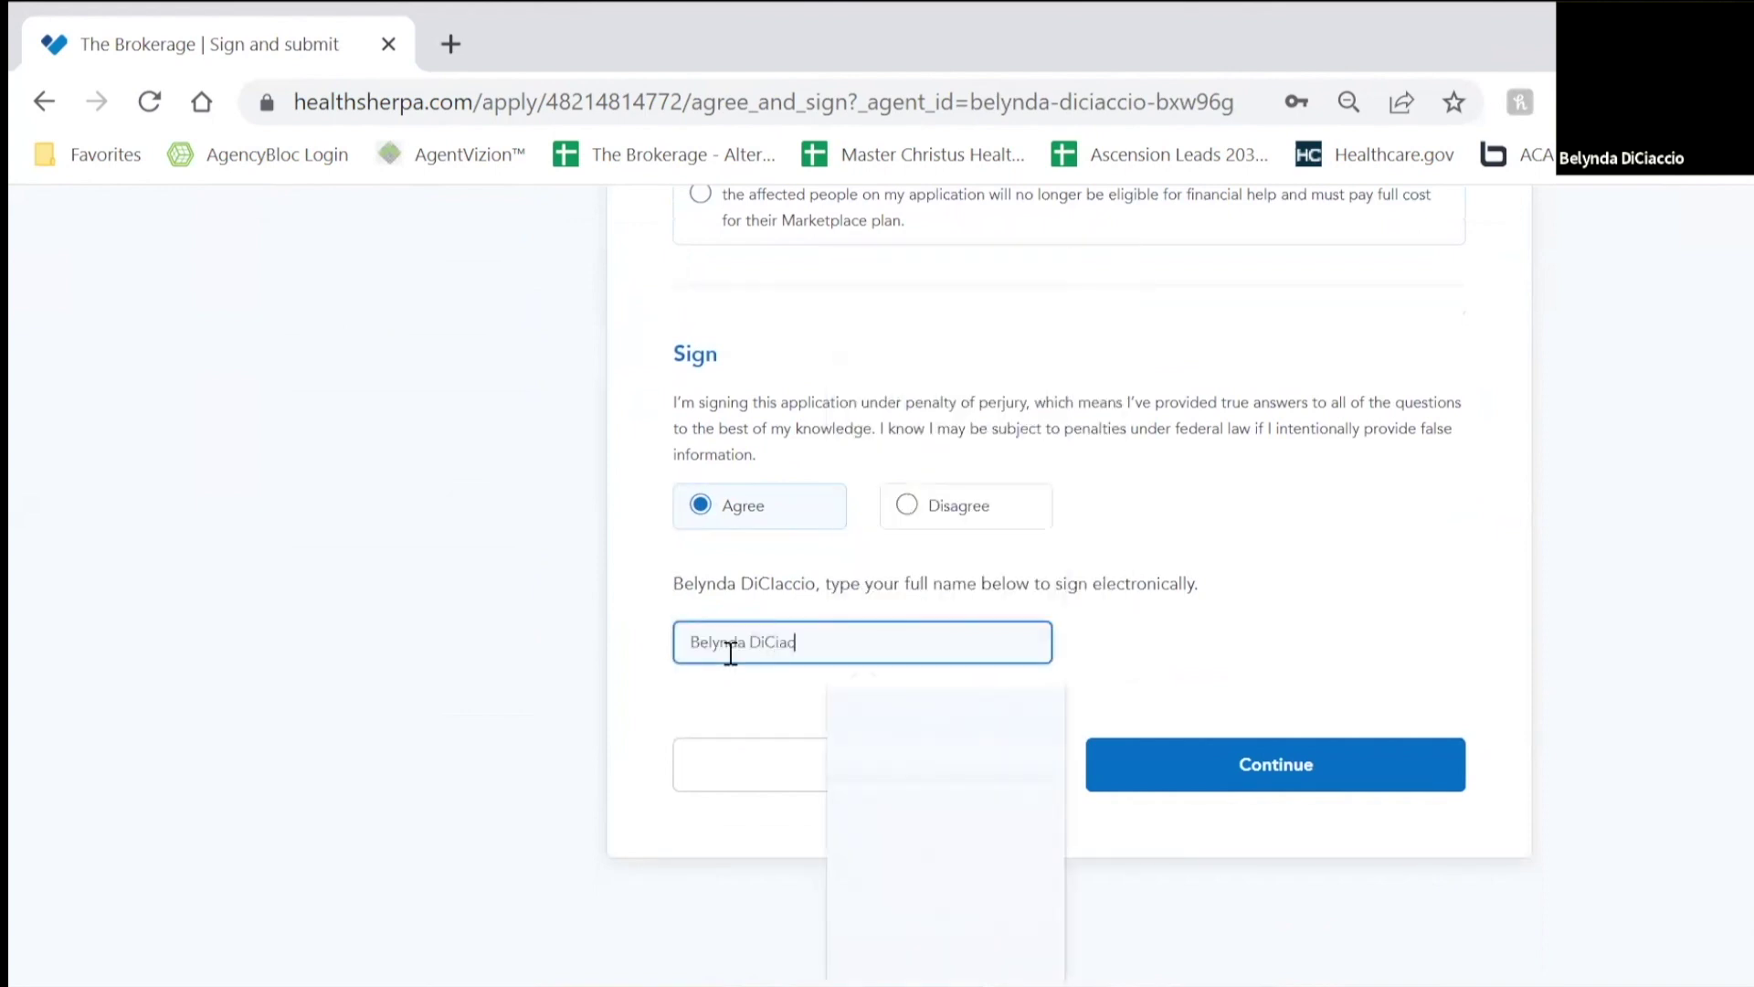
{"action": "left_click", "coordinate": [1343, 756]}
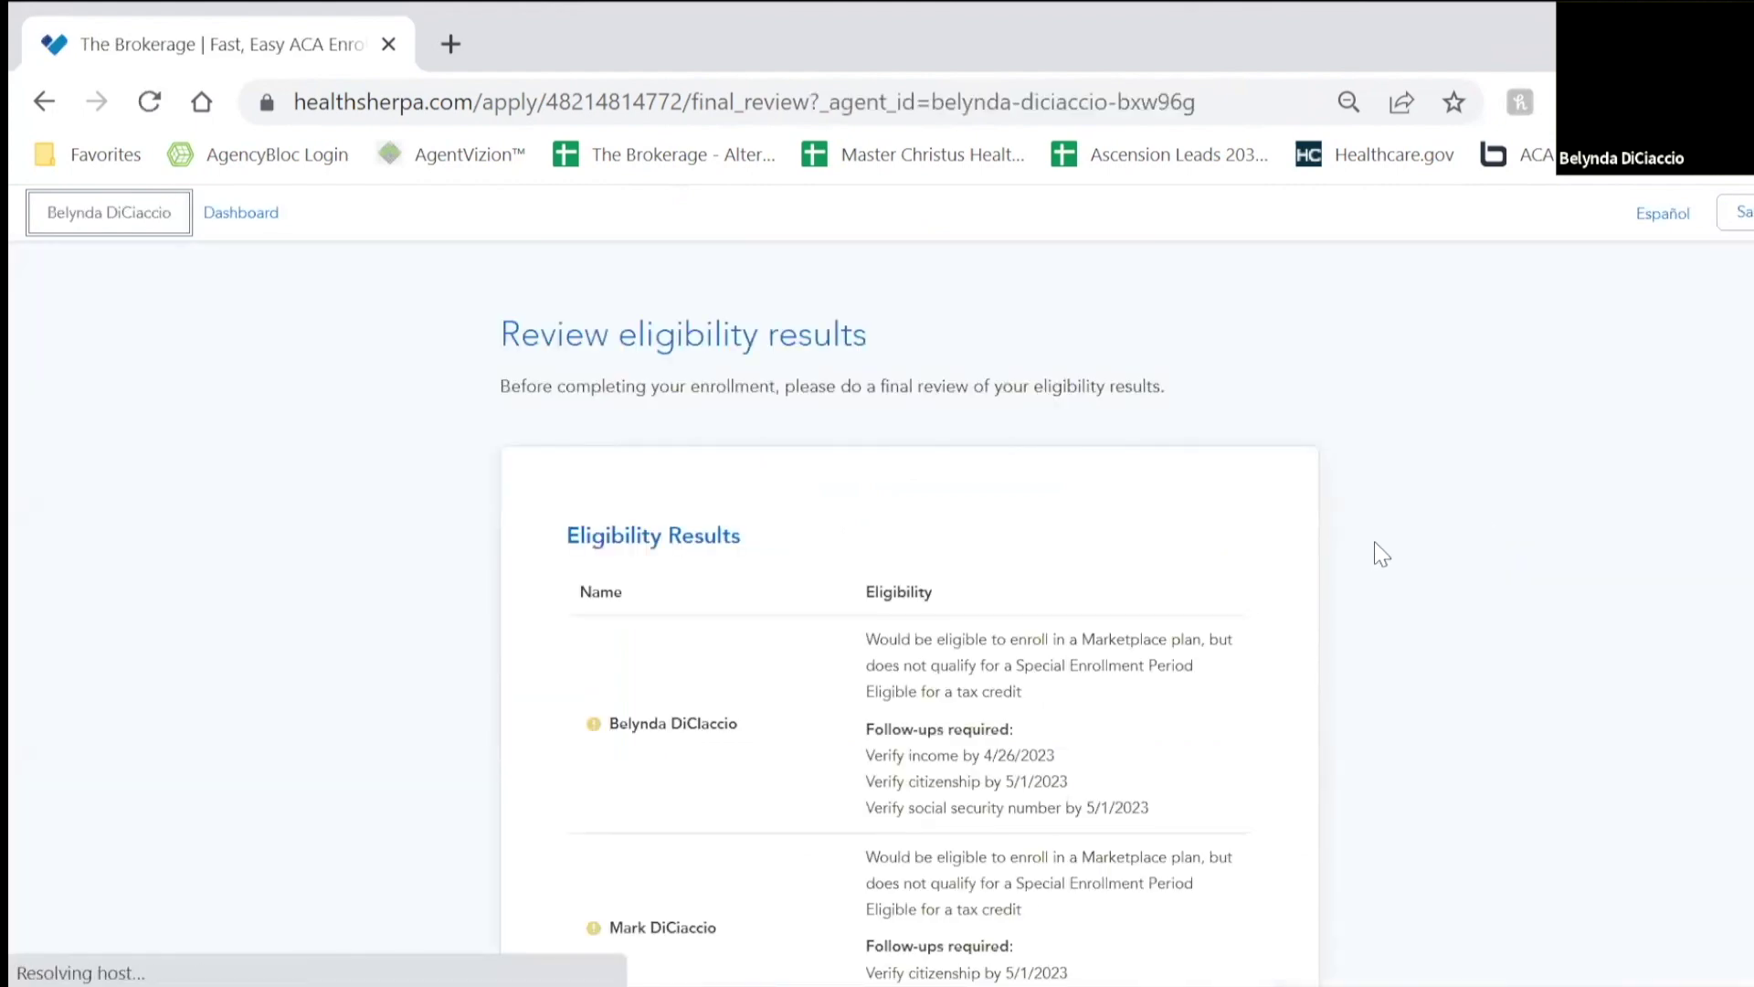
Step: Review the eligibility results and $1,942 monthly tax credit, then download the eligibility letter
{"action": "scroll", "coordinate": [1403, 535], "scroll_direction": "down", "scroll_amount": 2}
{"action": "scroll", "coordinate": [893, 431], "scroll_direction": "up", "scroll_amount": 2}
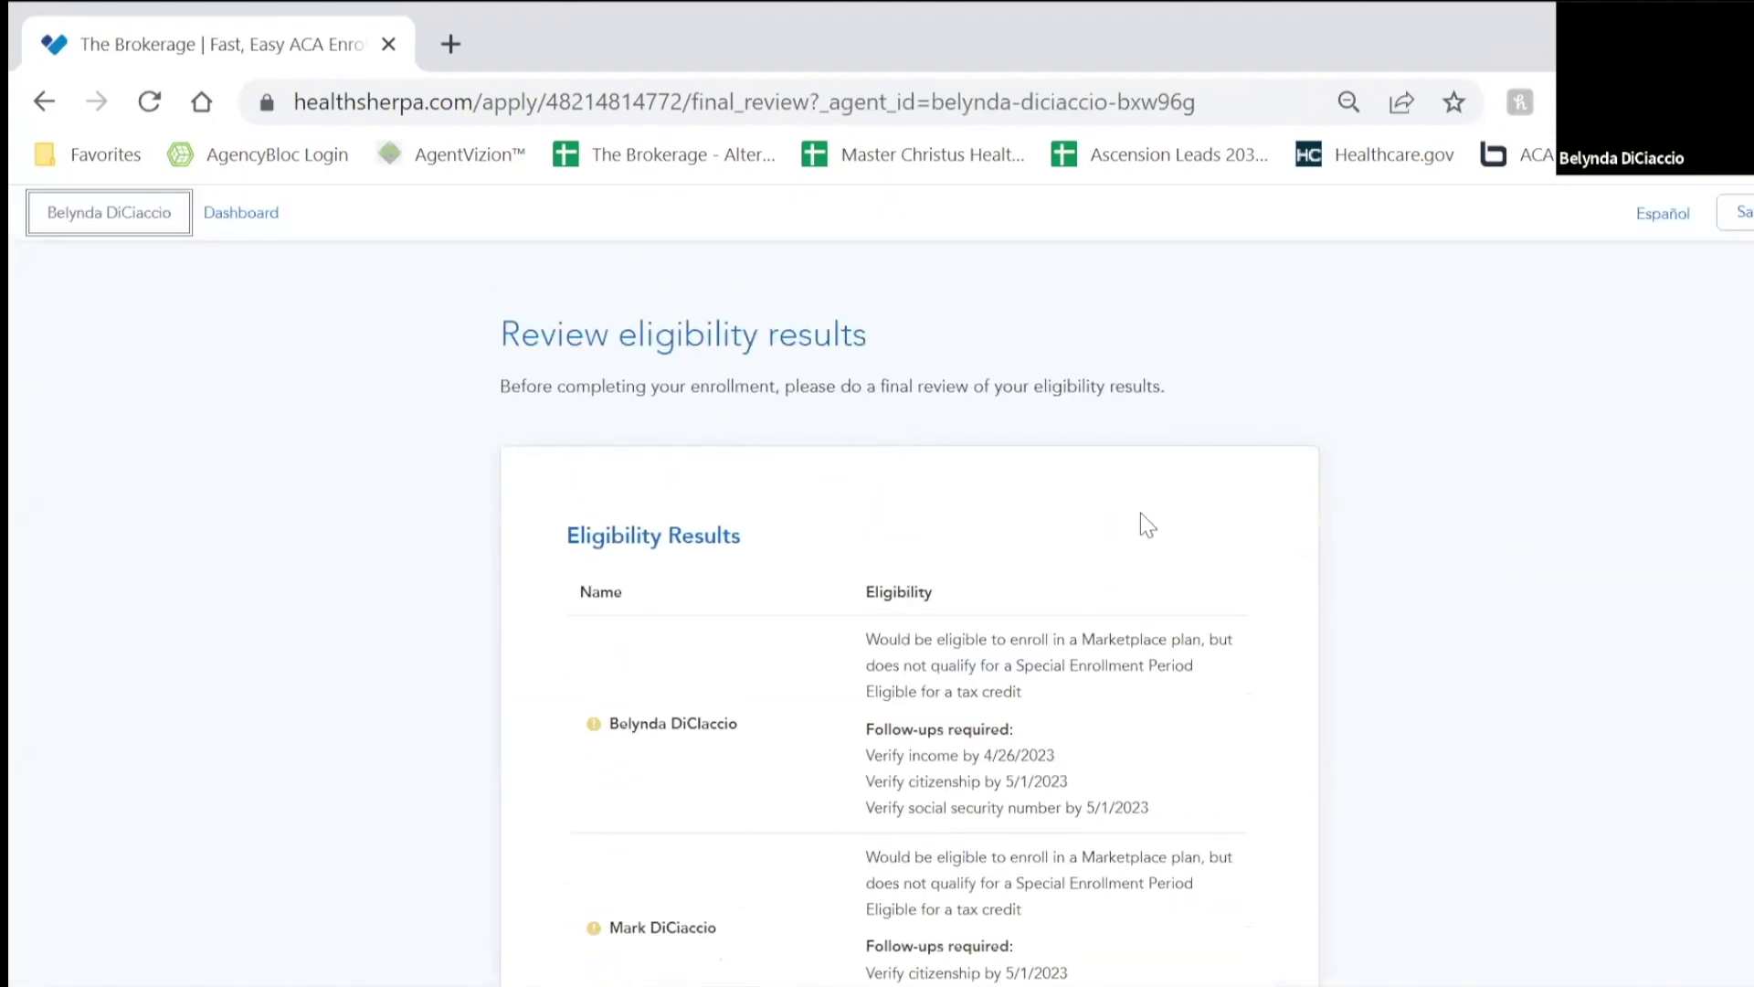
{"action": "scroll", "coordinate": [1119, 556], "scroll_direction": "down", "scroll_amount": 2}
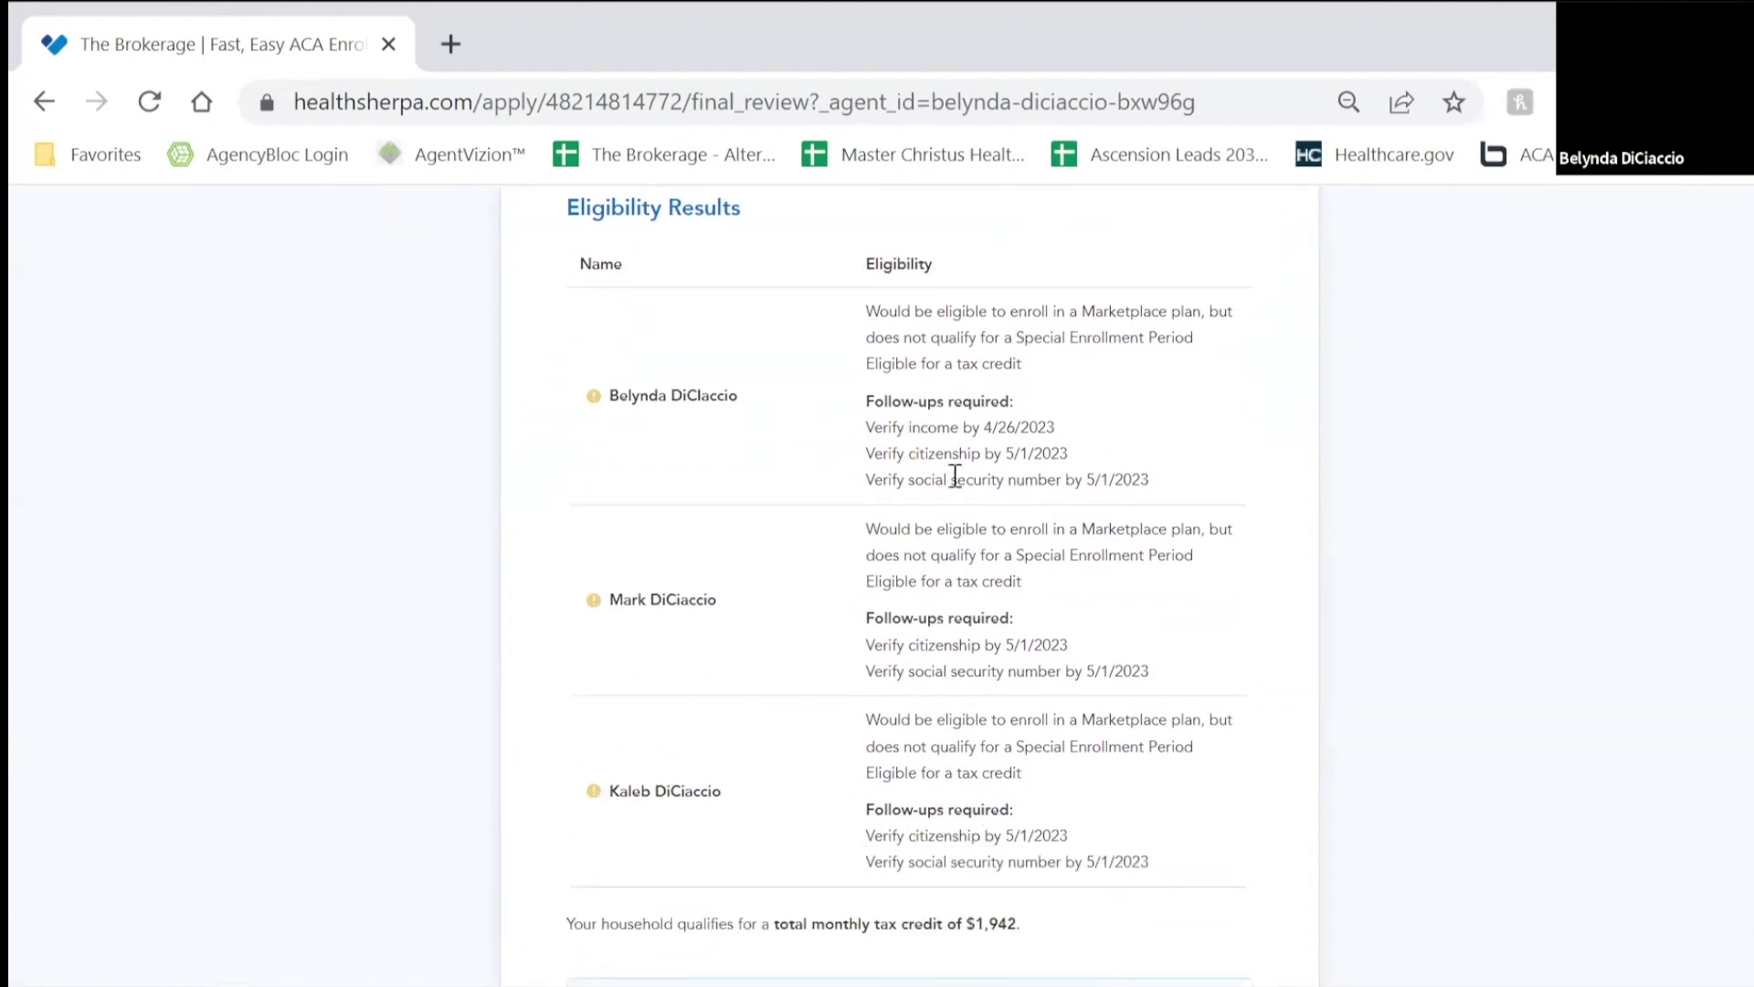
{"action": "scroll", "coordinate": [953, 384], "scroll_direction": "down", "scroll_amount": 2}
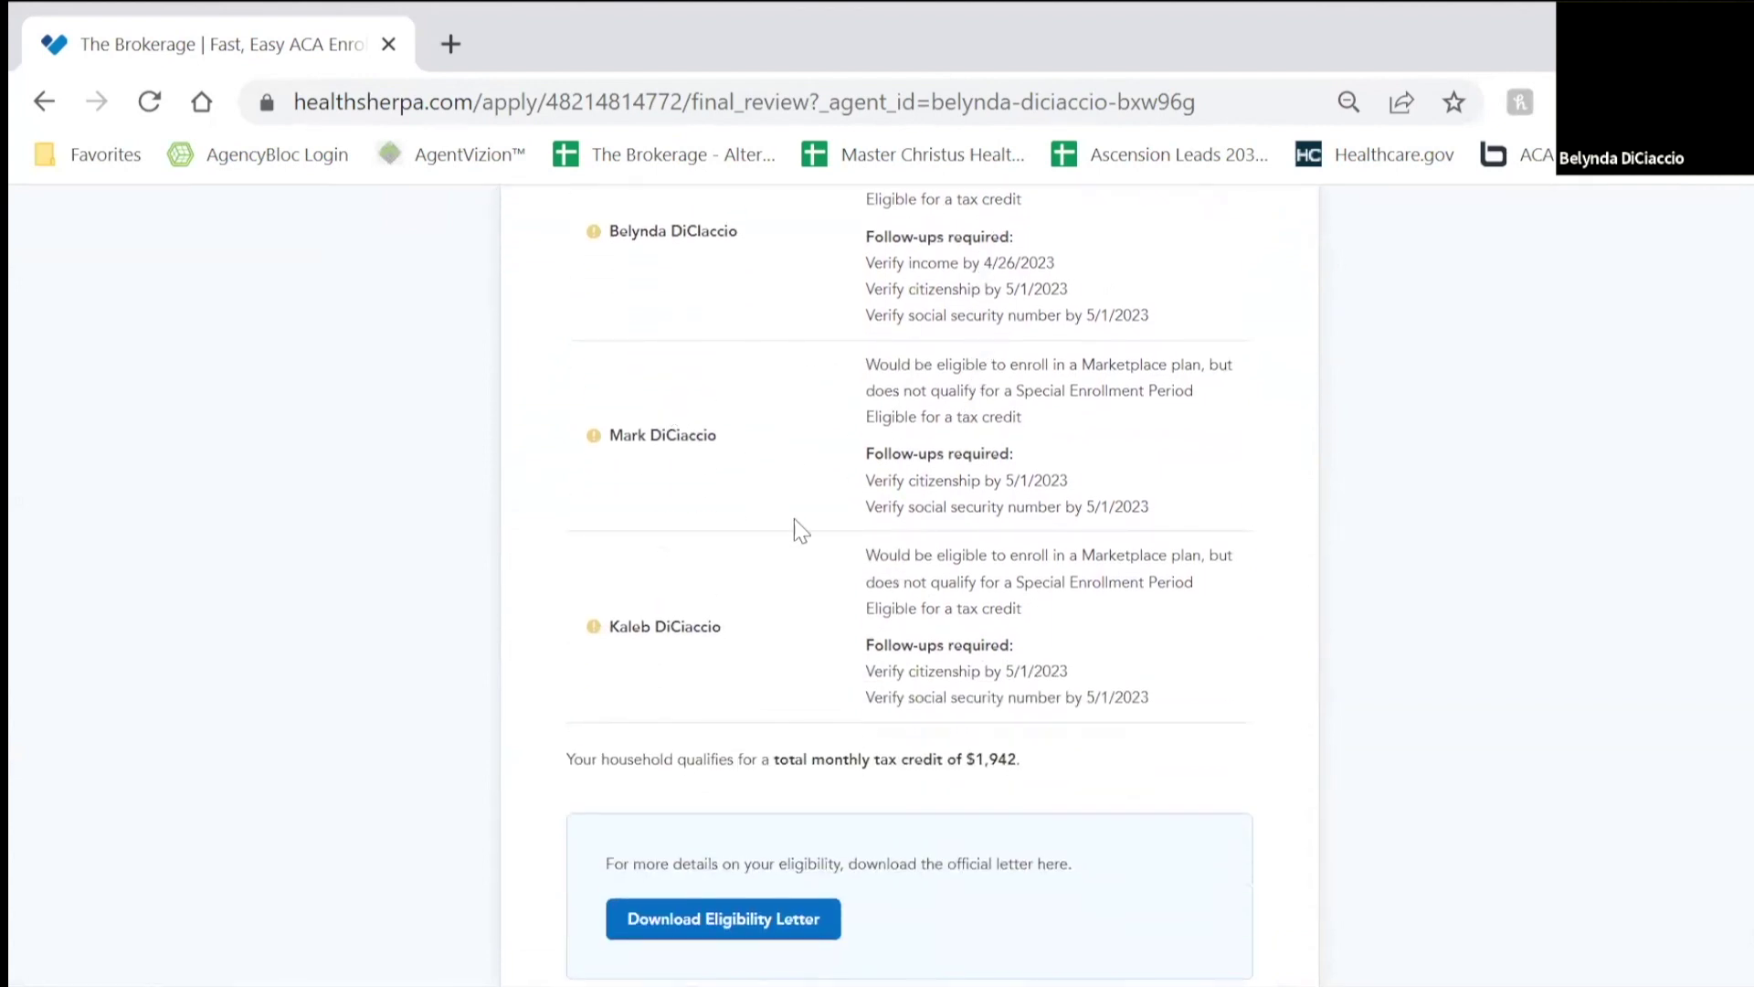
{"action": "scroll", "coordinate": [977, 606], "scroll_direction": "down", "scroll_amount": 2}
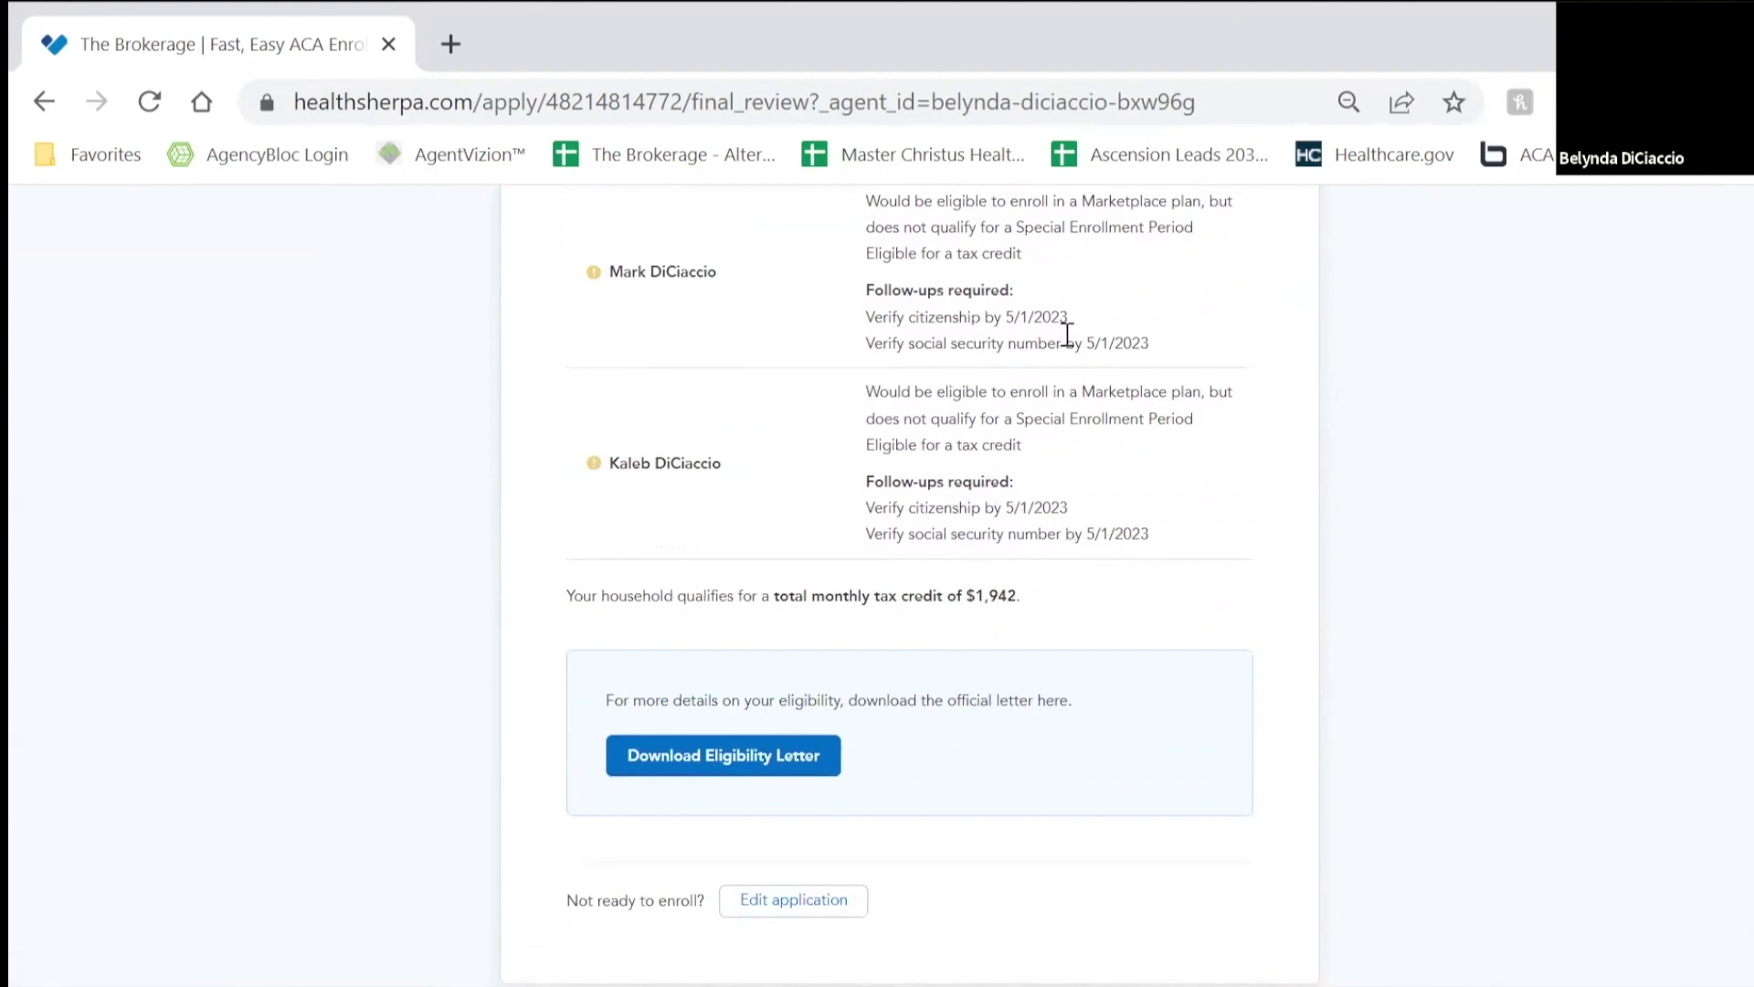
{"action": "scroll", "coordinate": [1067, 336], "scroll_direction": "up", "scroll_amount": 4}
{"action": "scroll", "coordinate": [1190, 400], "scroll_direction": "down", "scroll_amount": 8}
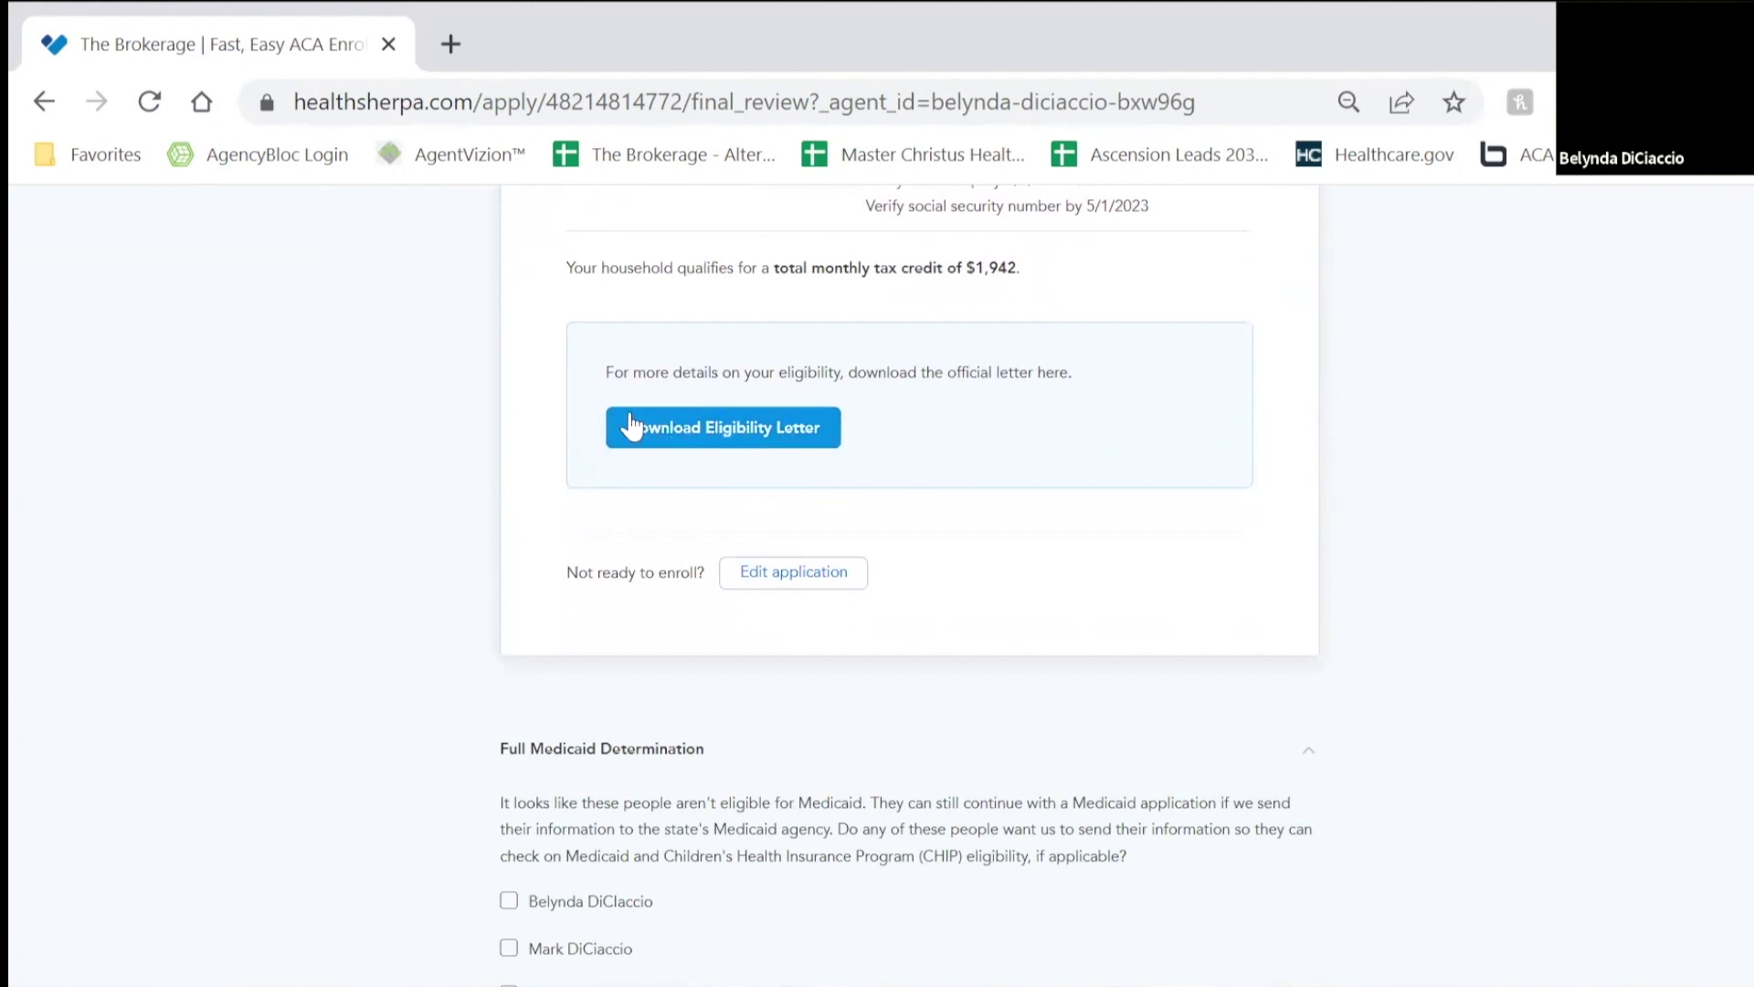
{"action": "left_click", "coordinate": [685, 427]}
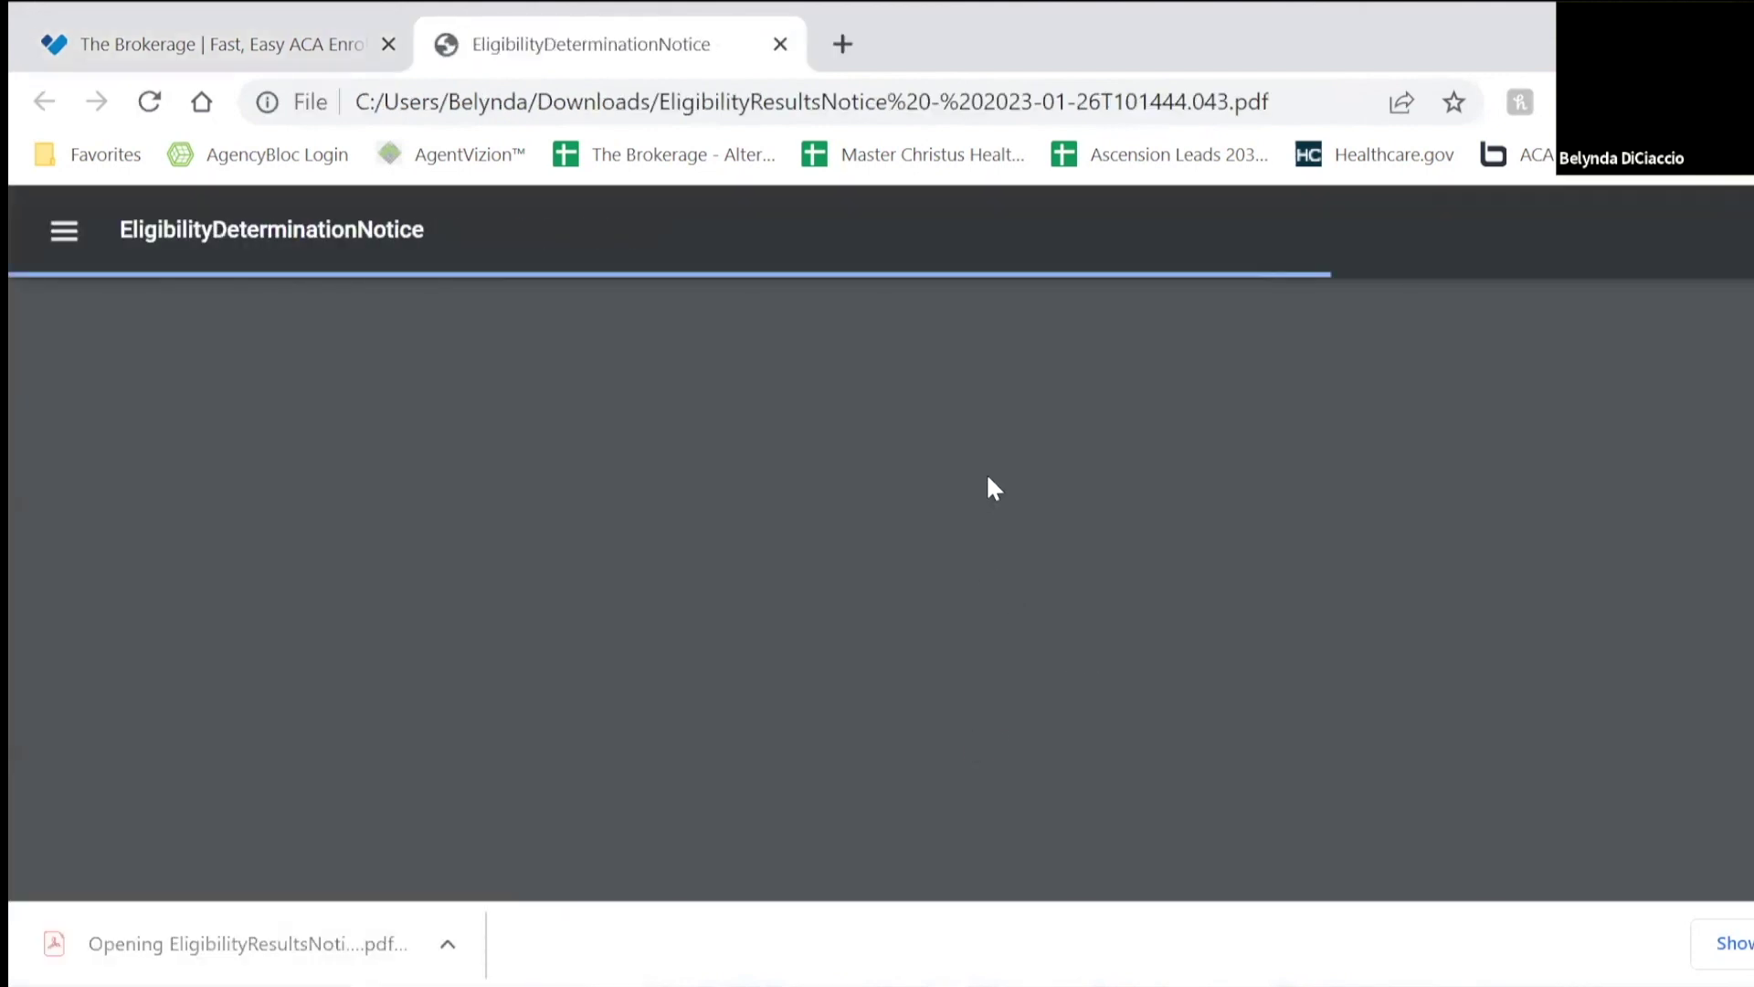
Step: Read pages 1–5 of the Eligibility Determination Notice, selecting the 'ACTION: Next steps' heading
{"action": "scroll", "coordinate": [966, 534], "scroll_direction": "down", "scroll_amount": 5}
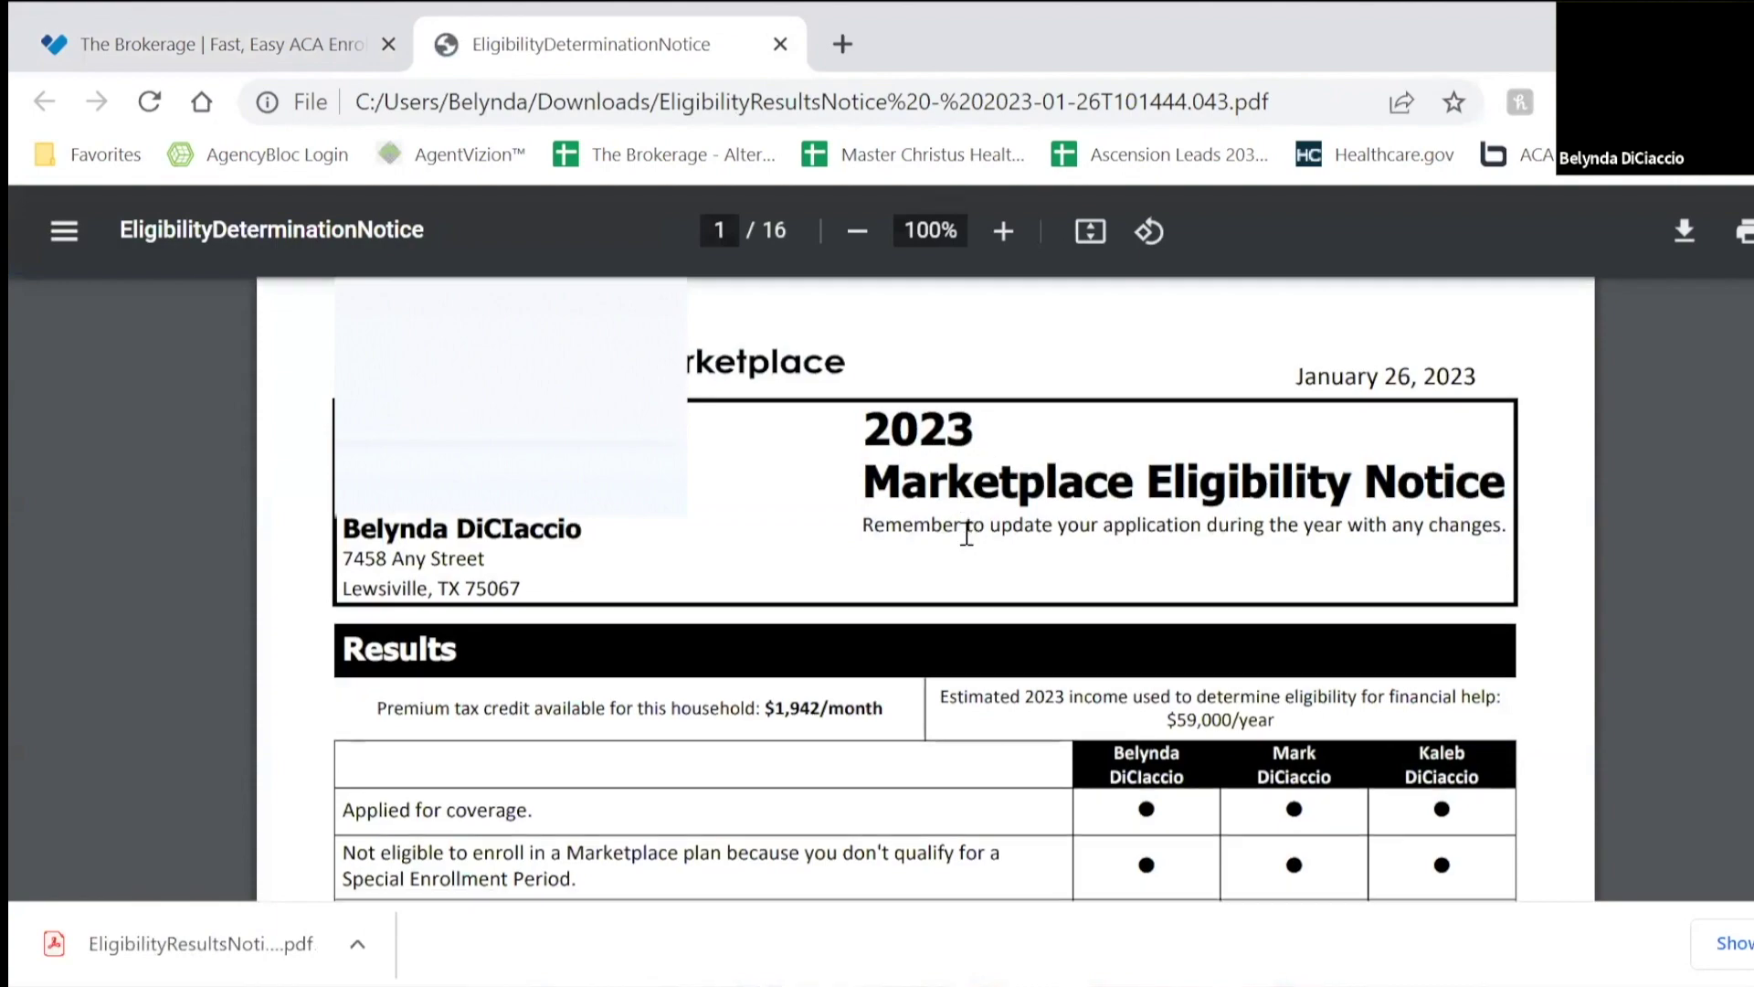
{"action": "scroll", "coordinate": [967, 534], "scroll_direction": "down", "scroll_amount": 4}
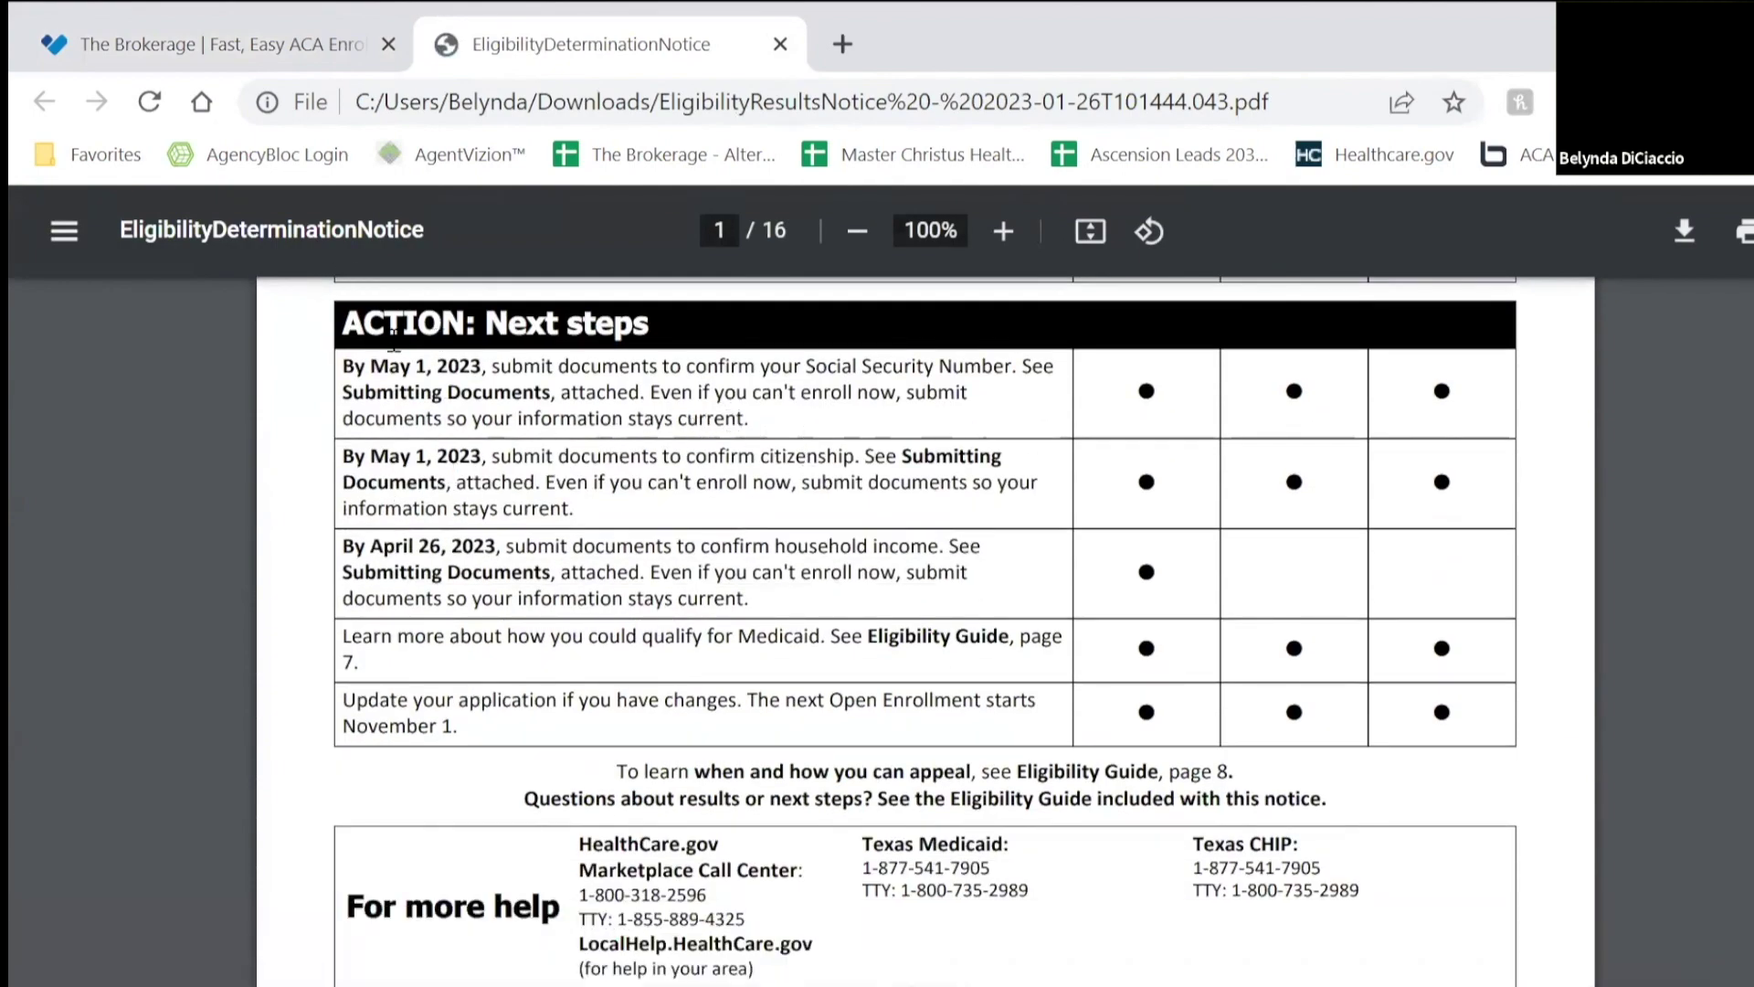
{"action": "left_click_drag", "start_coordinate": [353, 321], "coordinate": [752, 349]}
{"action": "scroll", "coordinate": [914, 472], "scroll_direction": "down", "scroll_amount": 9}
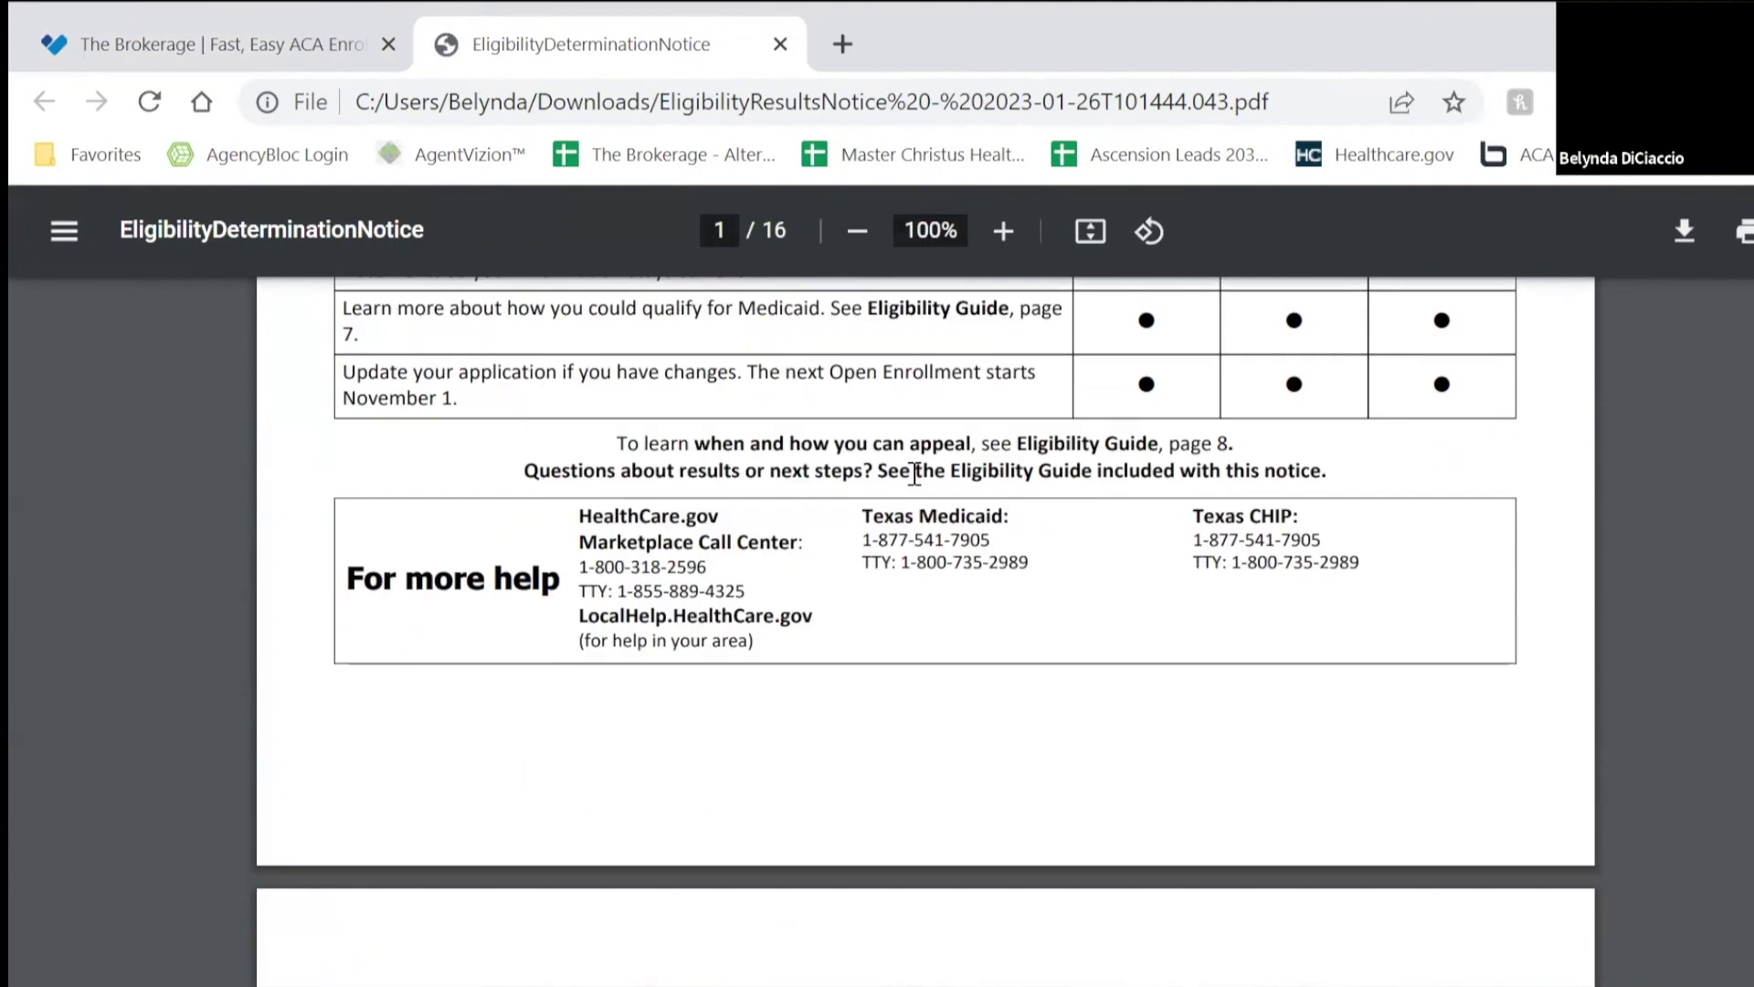
{"action": "scroll", "coordinate": [783, 497], "scroll_direction": "down", "scroll_amount": 20}
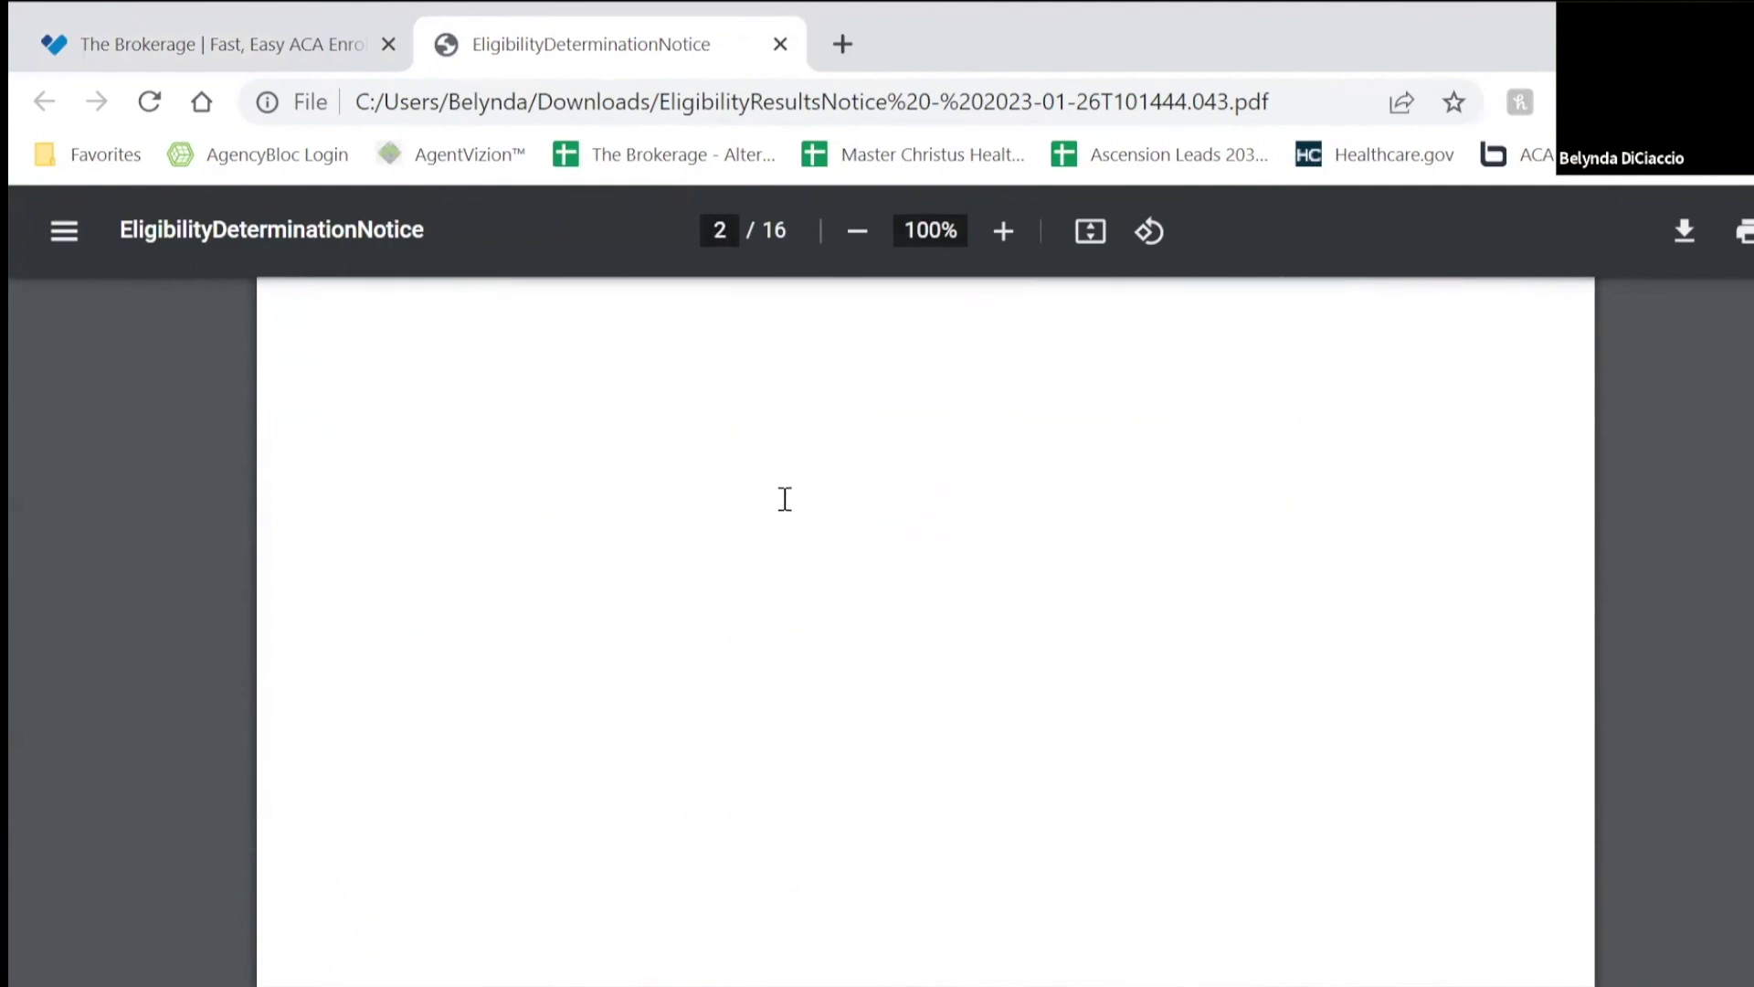
{"action": "scroll", "coordinate": [790, 521], "scroll_direction": "down", "scroll_amount": 15}
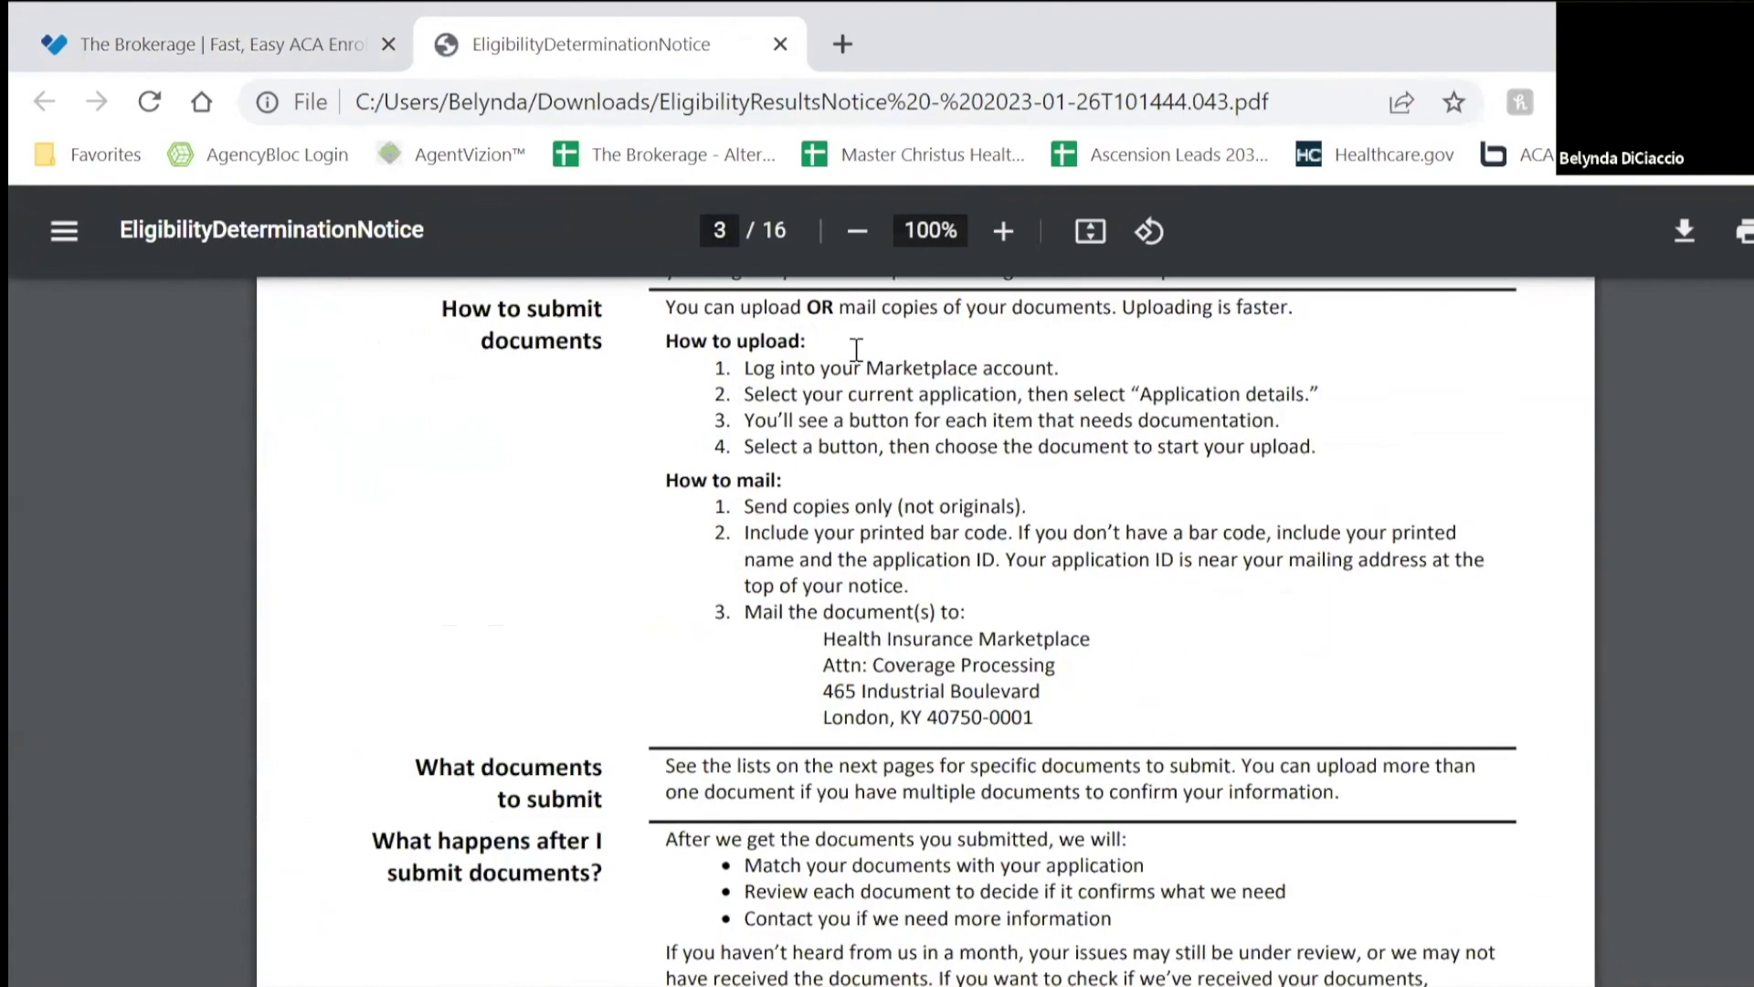
{"action": "scroll", "coordinate": [886, 560], "scroll_direction": "down", "scroll_amount": 15}
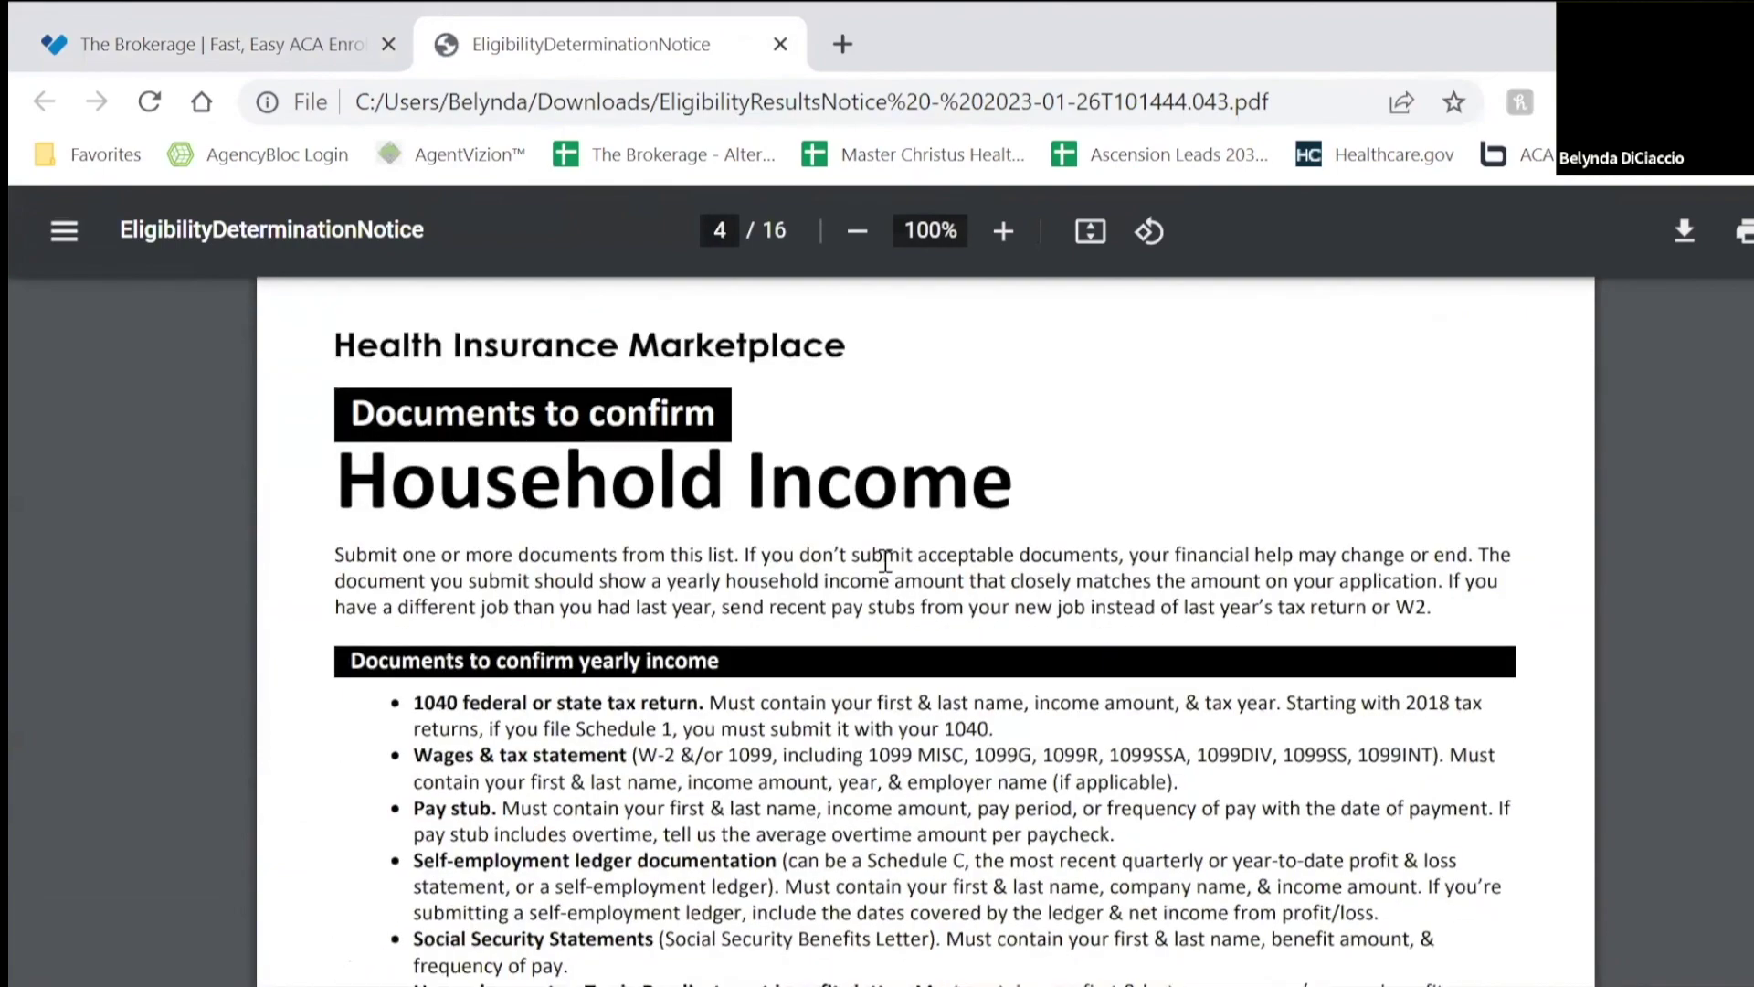
{"action": "scroll", "coordinate": [783, 660], "scroll_direction": "down", "scroll_amount": 13}
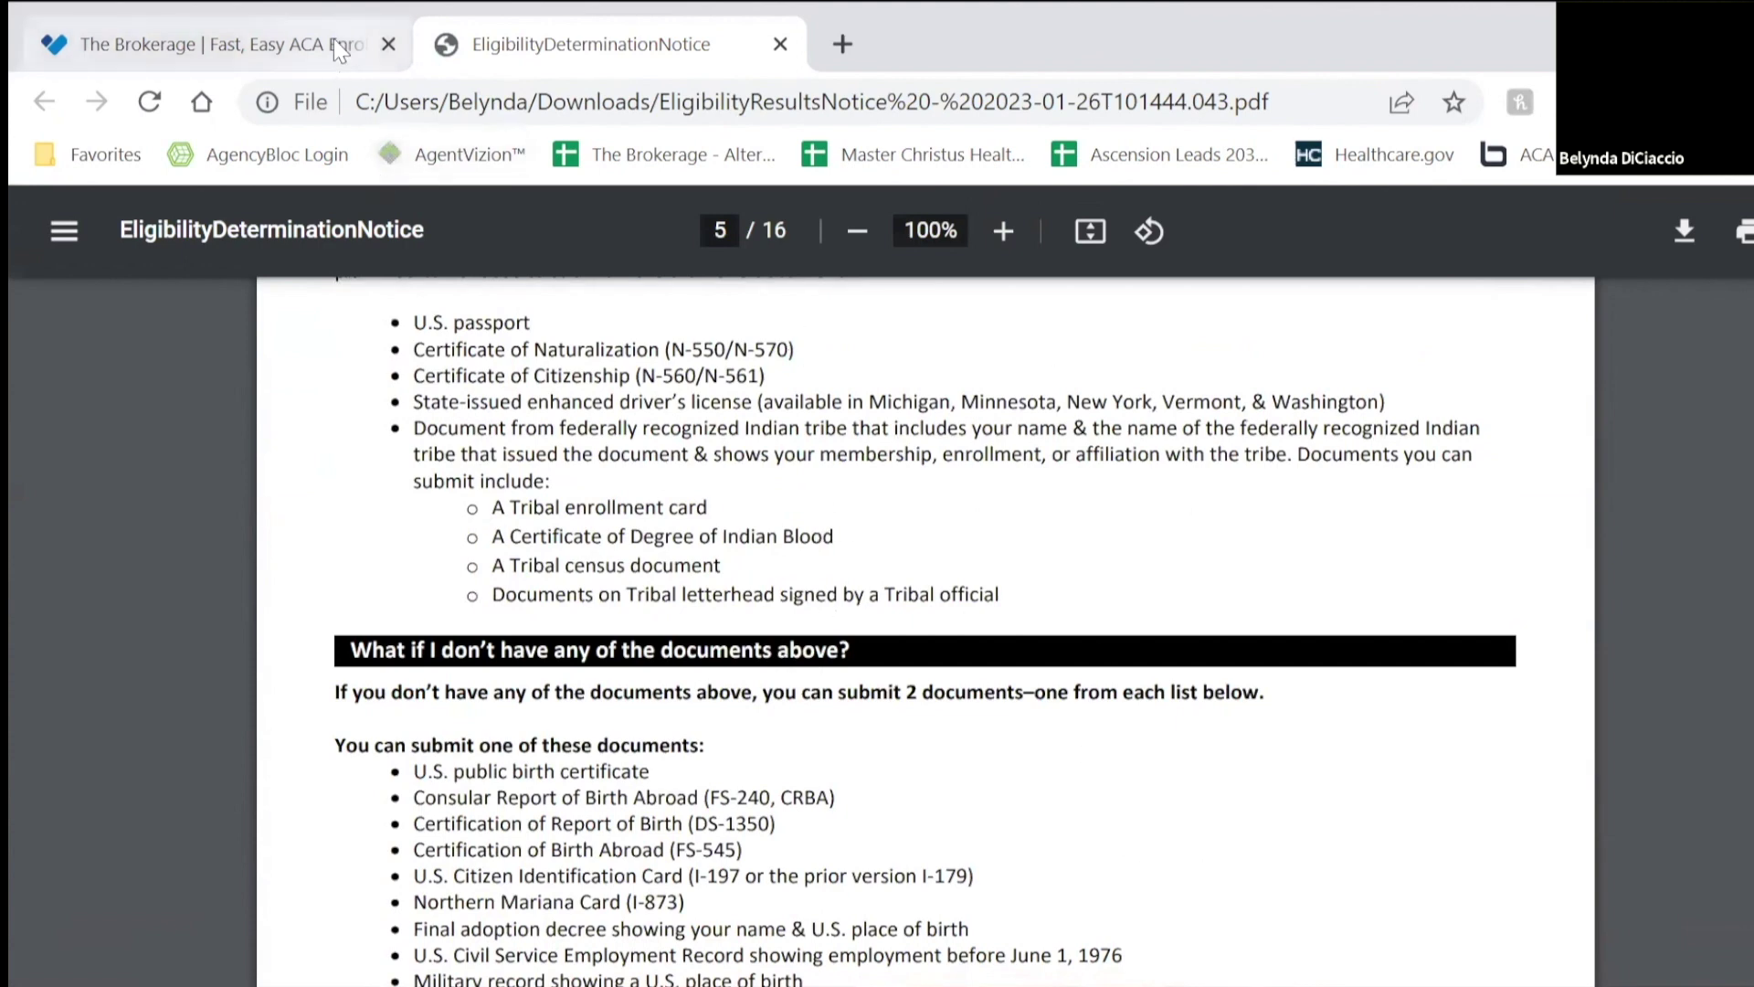
Step: Close the eligibility notice PDF tab and look over the HealthSherpa eligibility results page again
{"action": "left_click", "coordinate": [781, 52]}
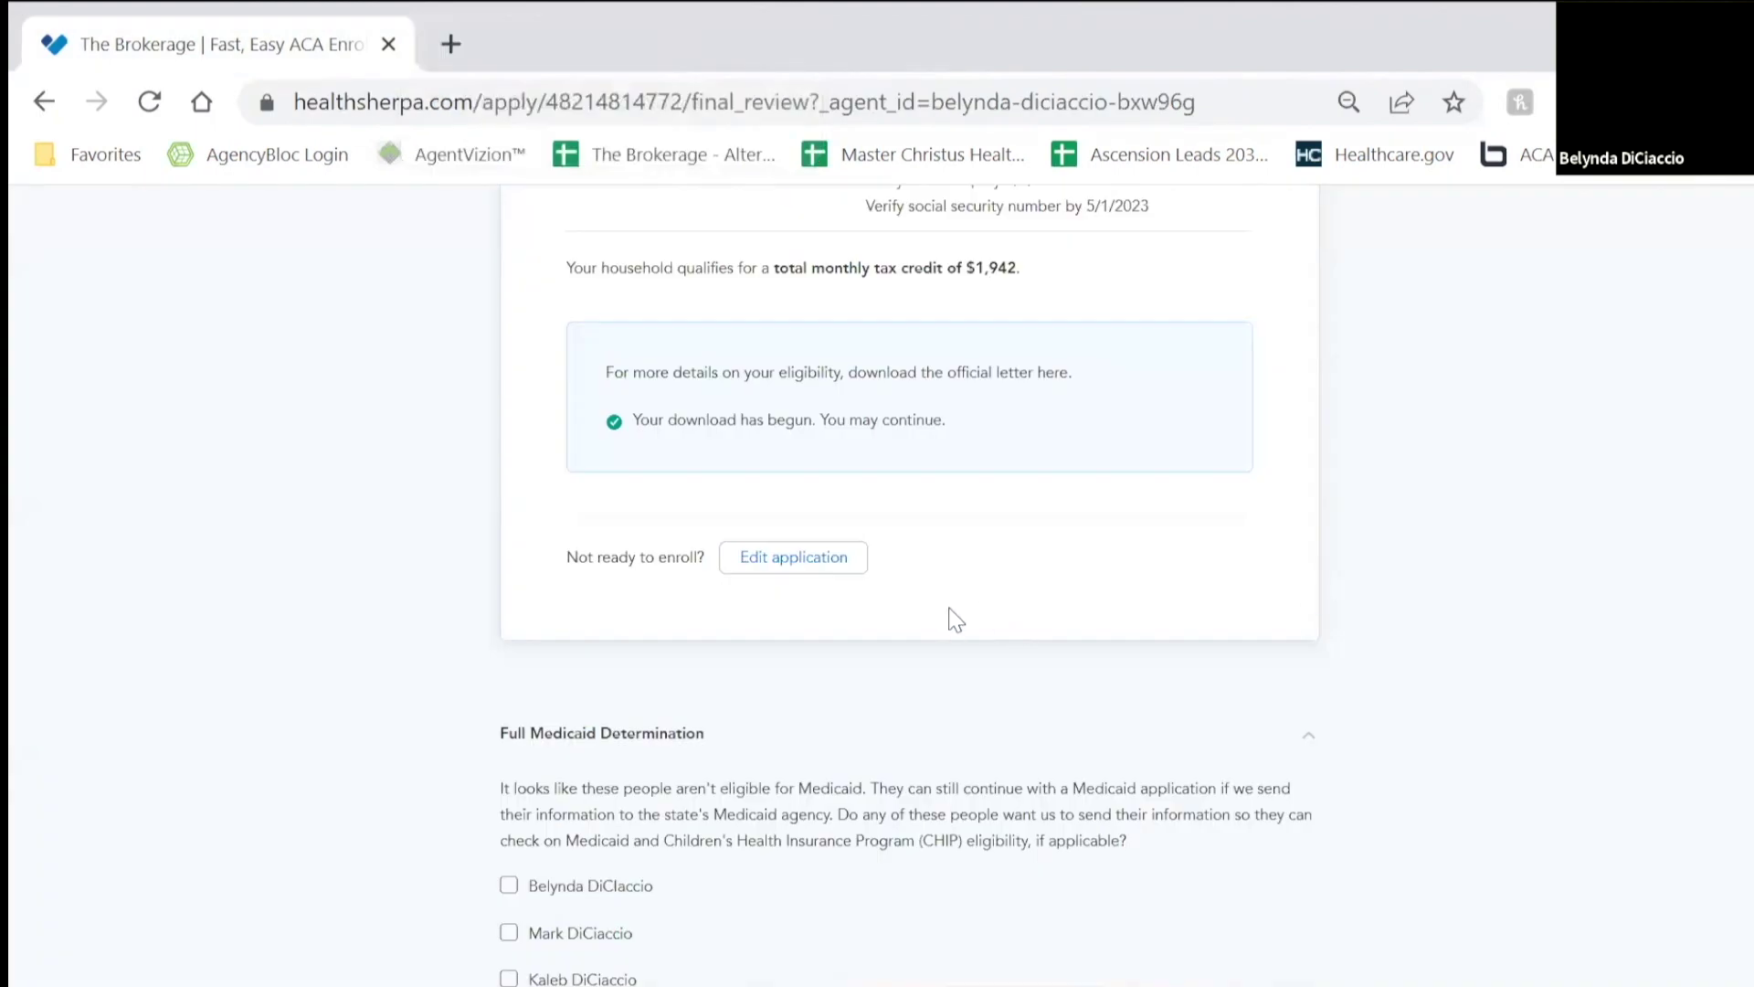
{"action": "scroll", "coordinate": [958, 676], "scroll_direction": "up", "scroll_amount": 4}
{"action": "scroll", "coordinate": [1005, 768], "scroll_direction": "down", "scroll_amount": 3}
{"action": "scroll", "coordinate": [1038, 822], "scroll_direction": "up", "scroll_amount": 7}
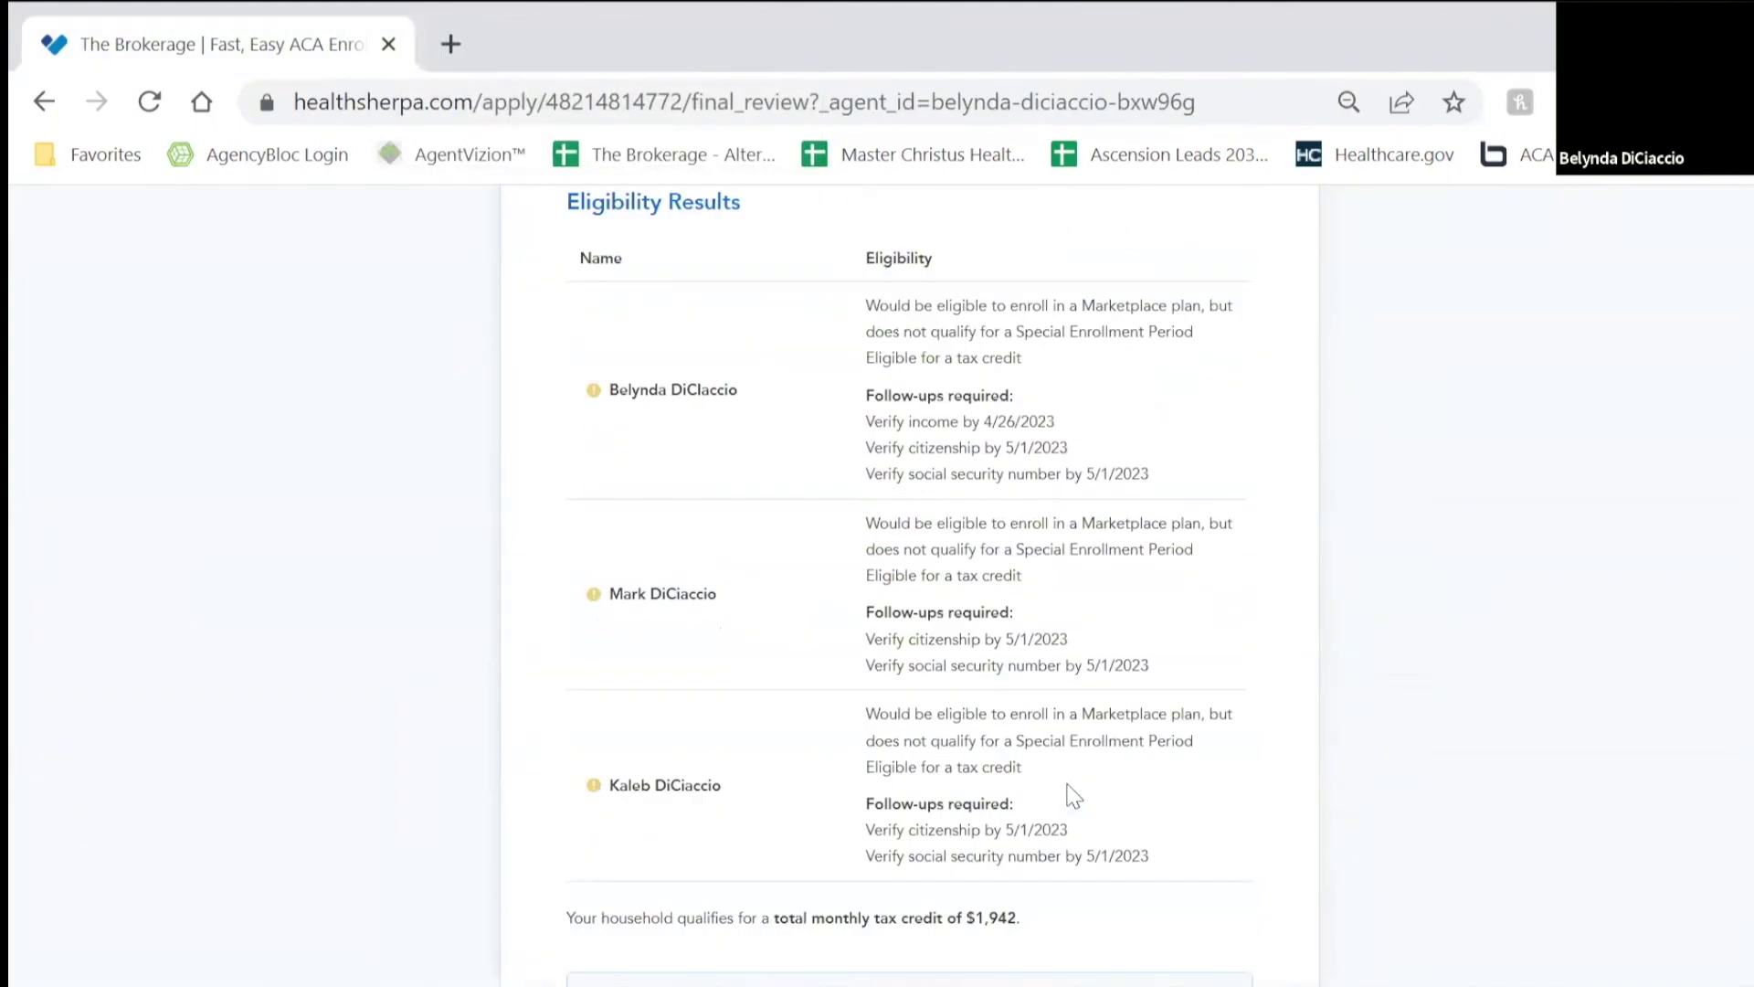
{"action": "scroll", "coordinate": [1060, 786], "scroll_direction": "up", "scroll_amount": 3}
{"action": "scroll", "coordinate": [904, 779], "scroll_direction": "down", "scroll_amount": 8}
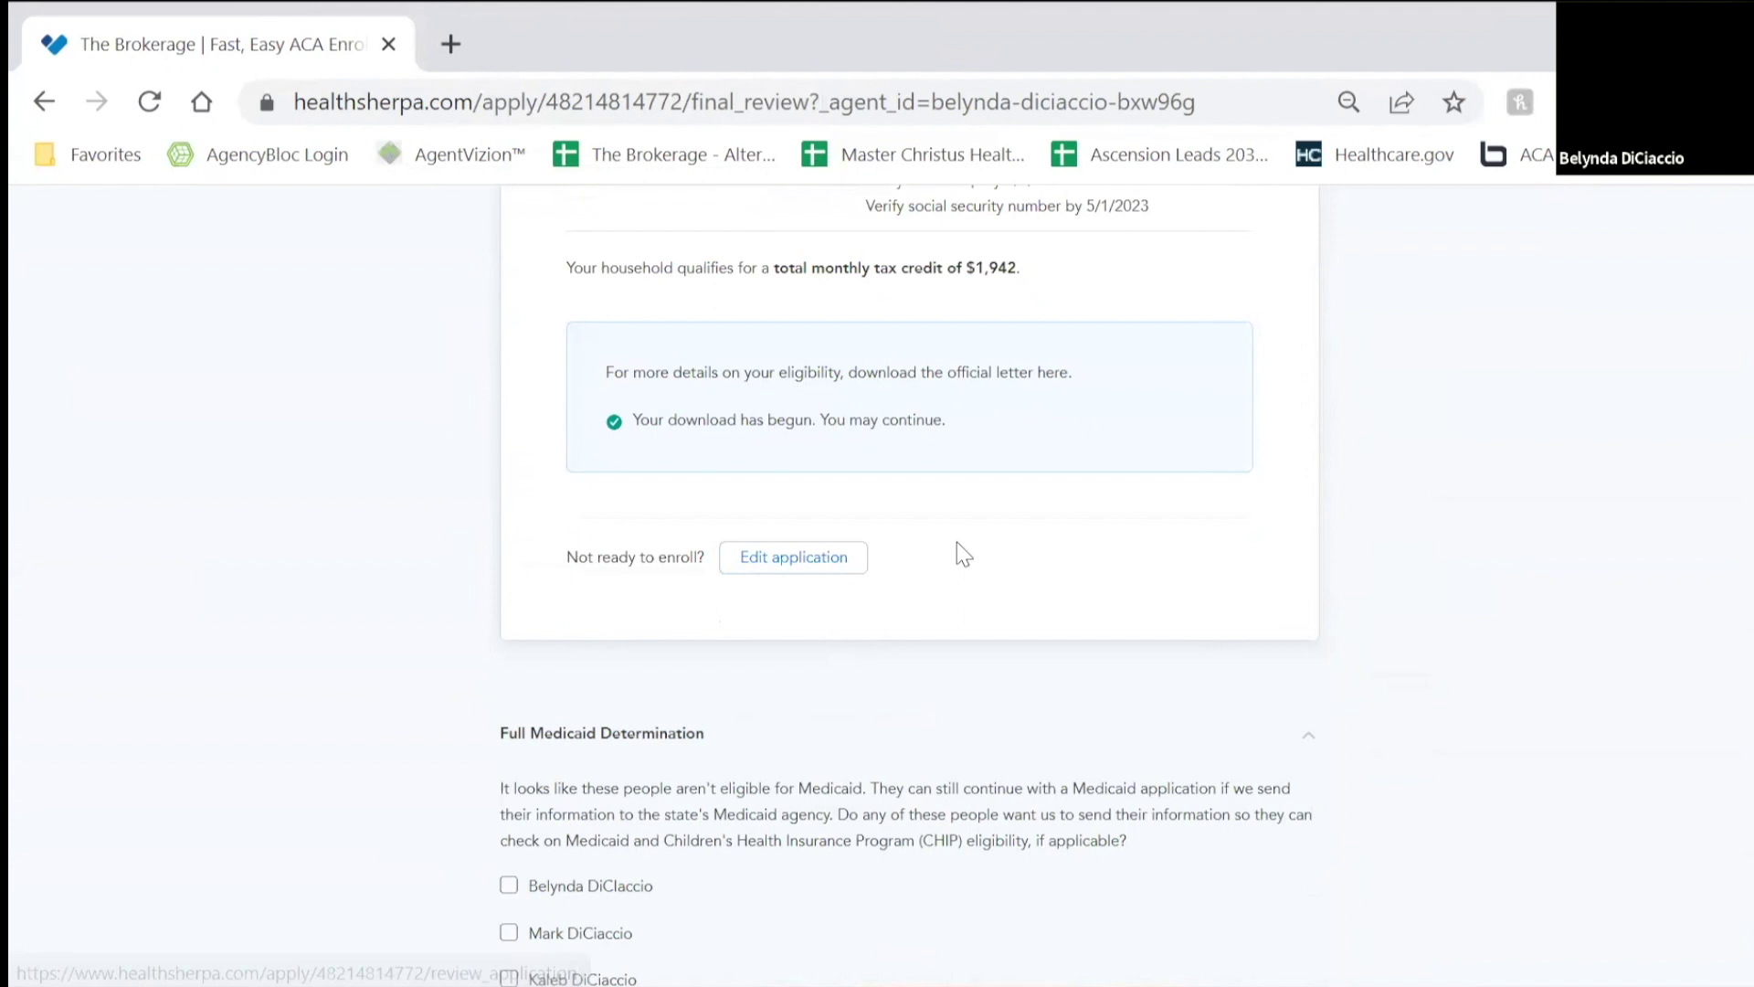